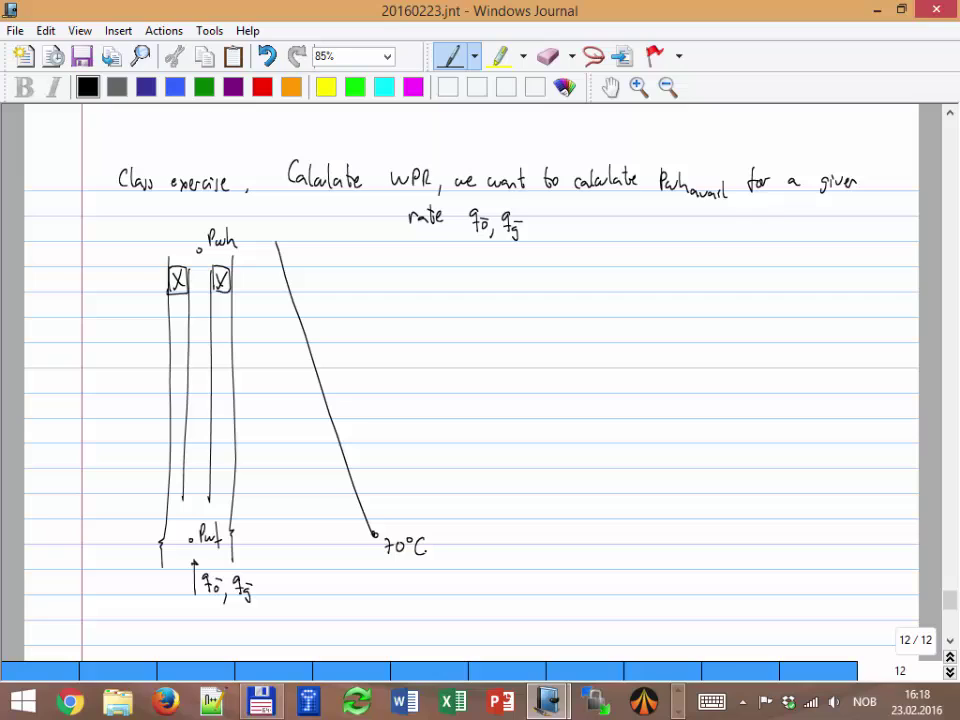
Label the upper end of the handwritten temperature line 60°C.
left_click_drag(298, 235, 300, 241)
left_click_drag(312, 237, 327, 247)
Switch to Total Commander and open Pressure_drop_calculations_Multiphase_flow_empty.xls from the 20160223 class folder in Excel.
mouse_move(261, 703)
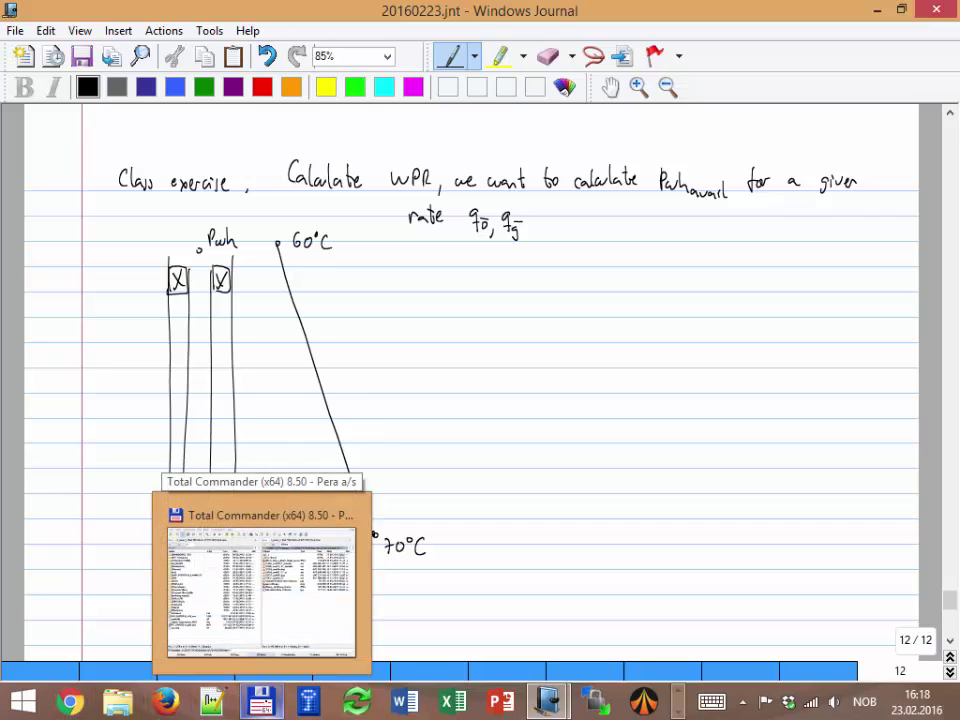
left_click(210, 521)
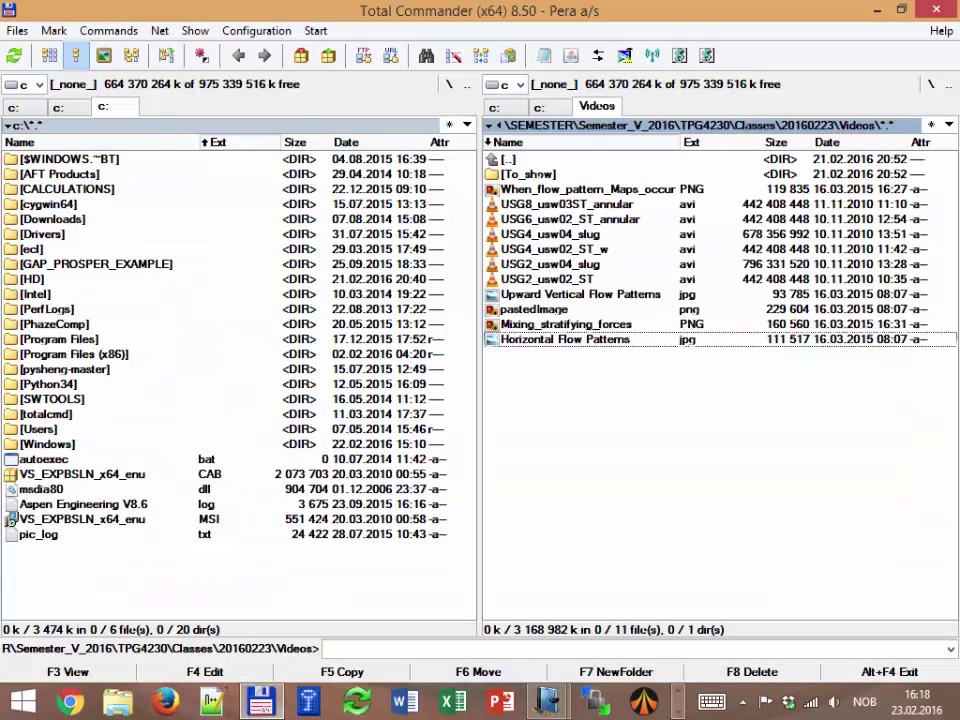
key("BackSpace")
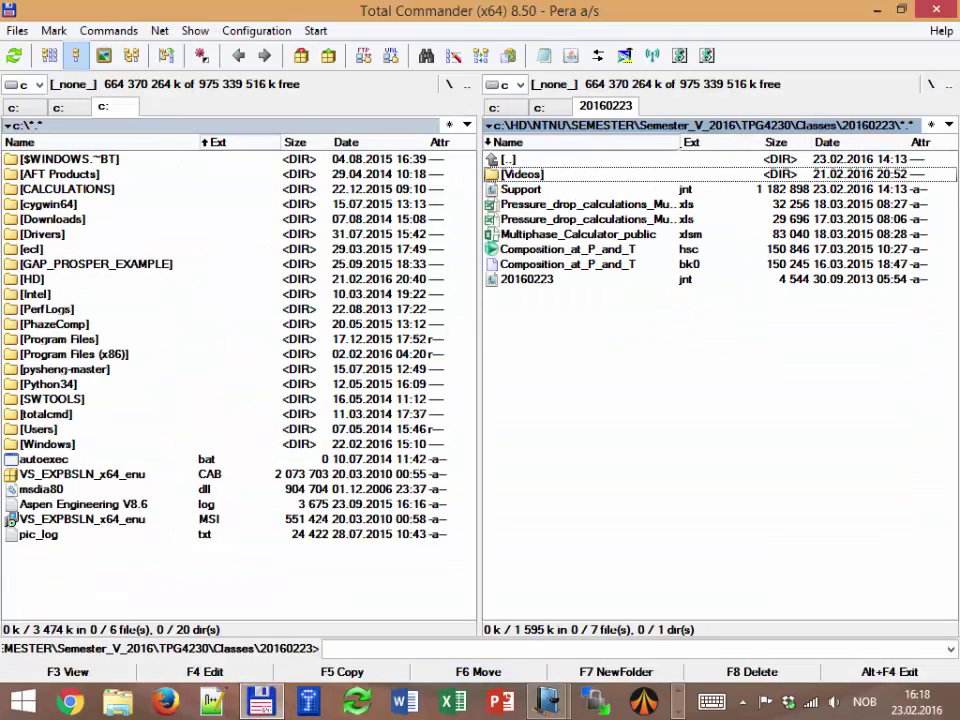
left_click_drag(681, 146, 784, 158)
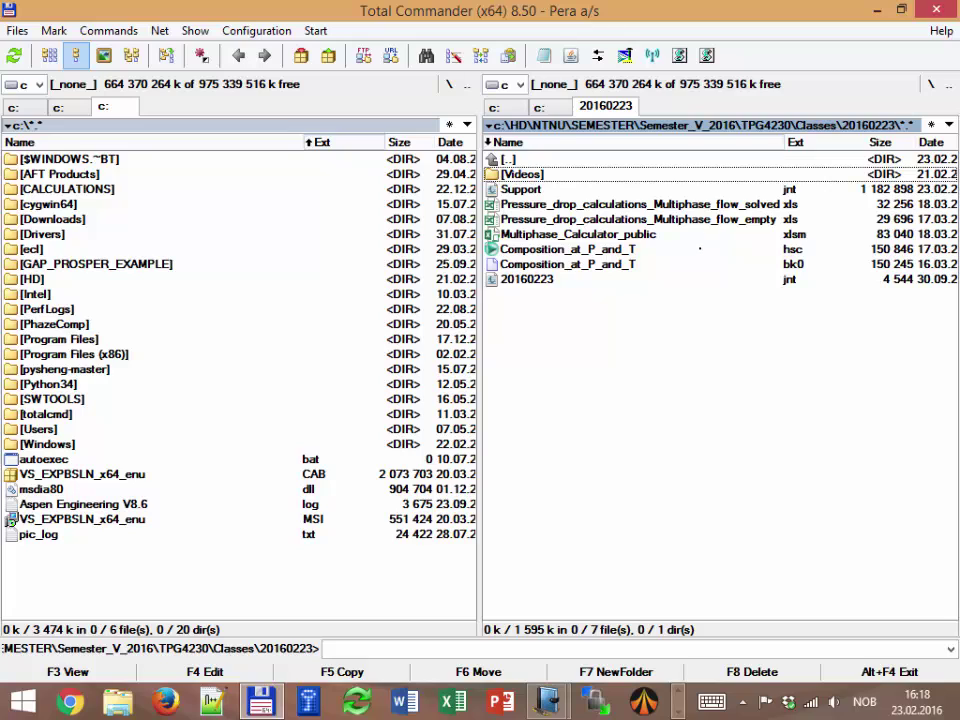
double_click(680, 219)
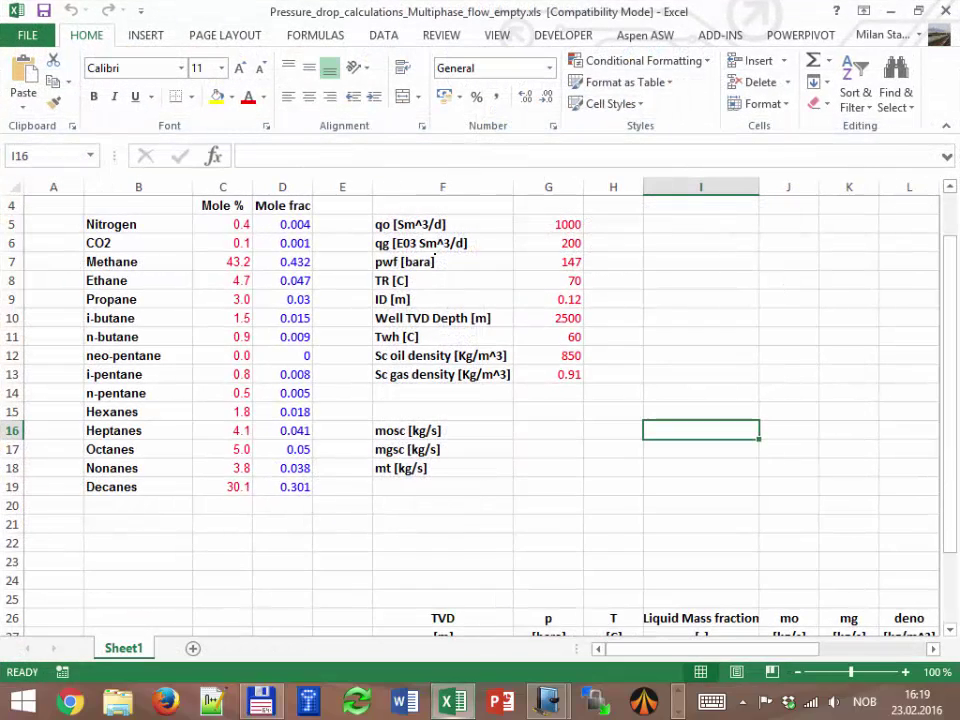
scroll(272, 350, "down", 2)
scroll(272, 350, "up", 3)
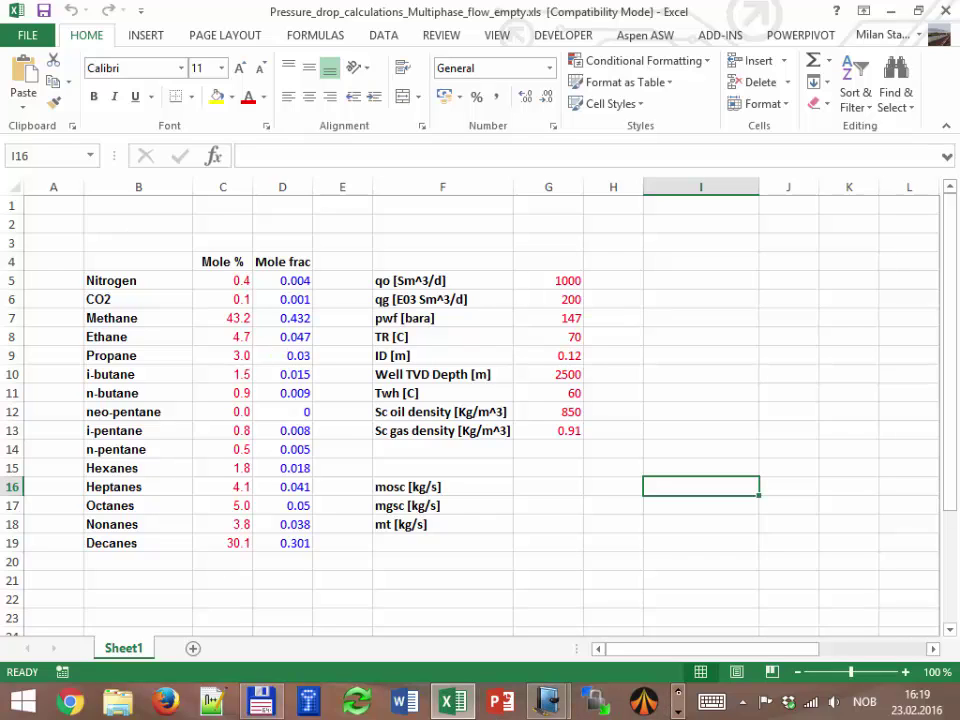
Capture the Mole % and Mole frac composition table with the Snipping Tool and copy the snip.
left_click(678, 714)
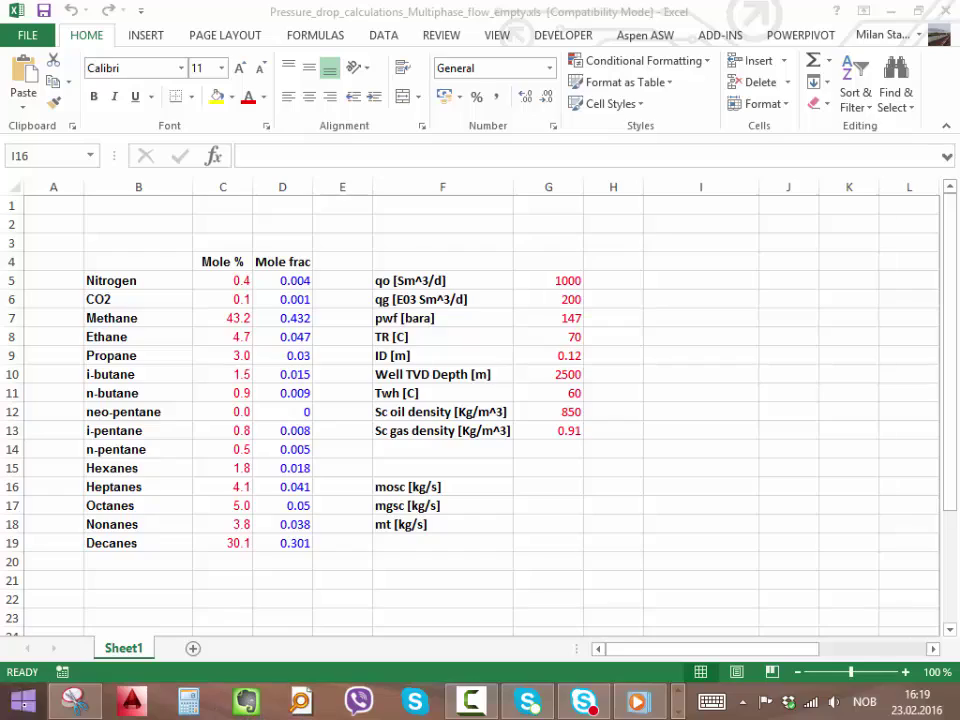
left_click(70, 703)
left_click(118, 65)
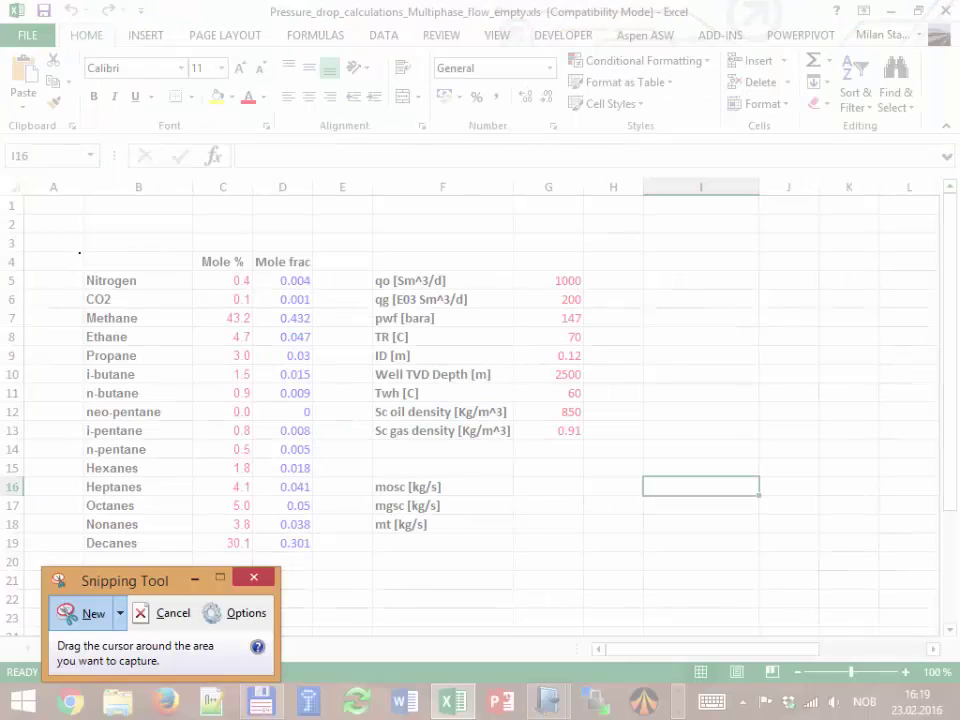
left_click_drag(81, 249, 324, 554)
left_click(53, 109)
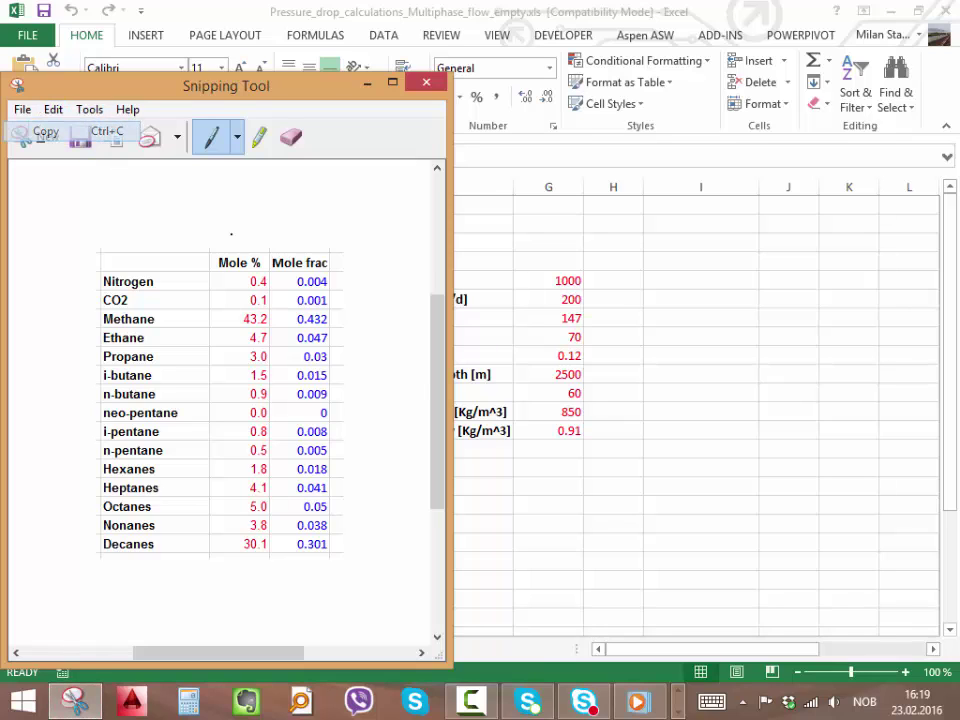
left_click(43, 131)
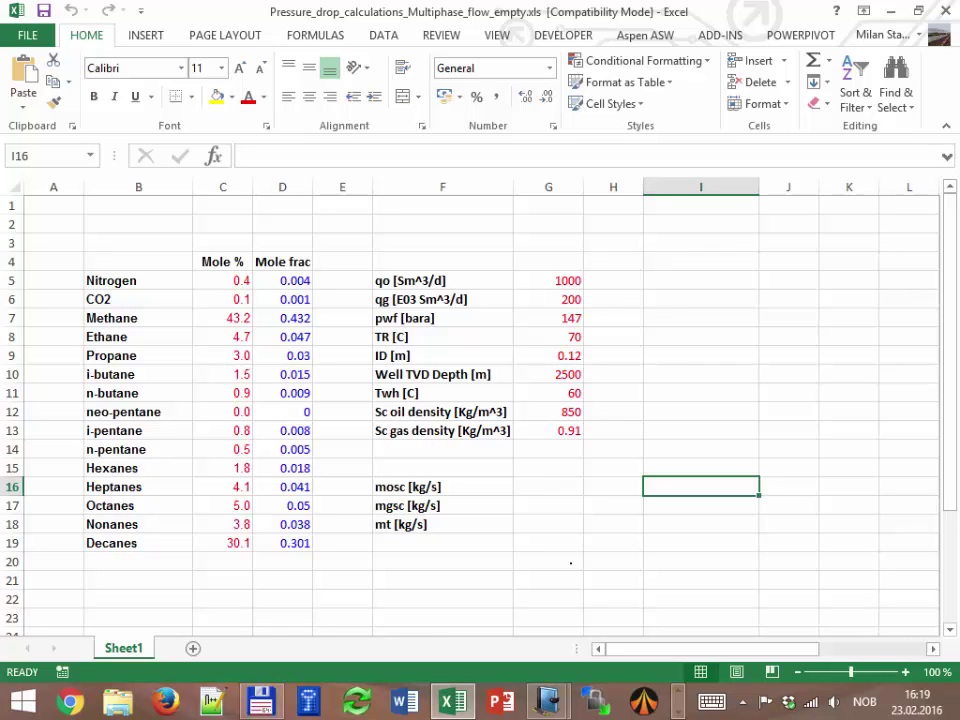
Take a new snip covering both the composition table and the well data from qo to mt, and copy it.
mouse_move(547, 700)
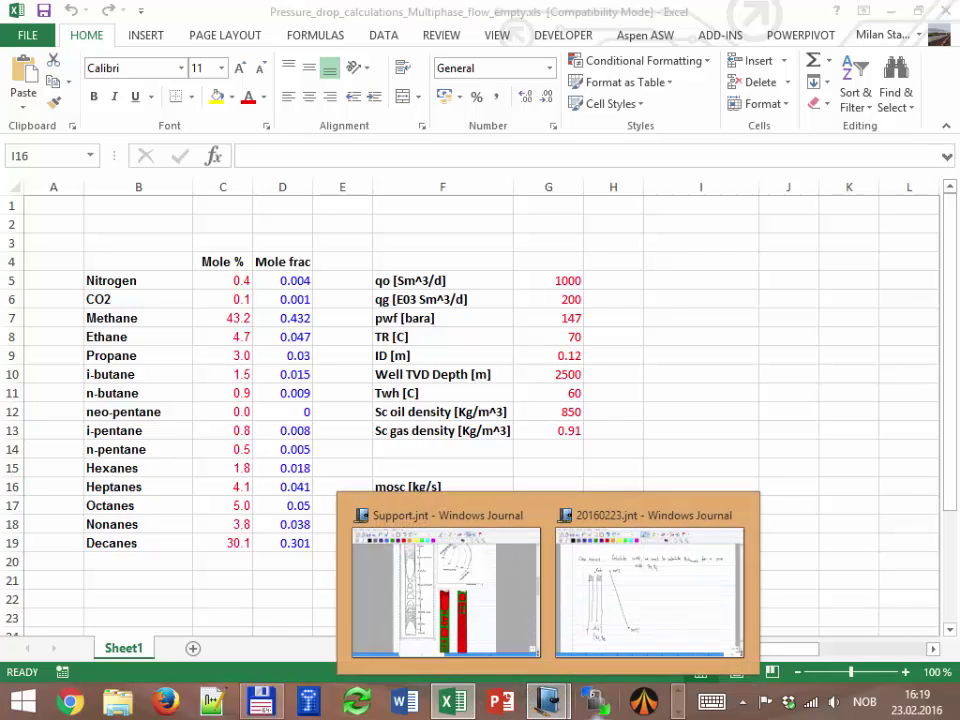
left_click(678, 711)
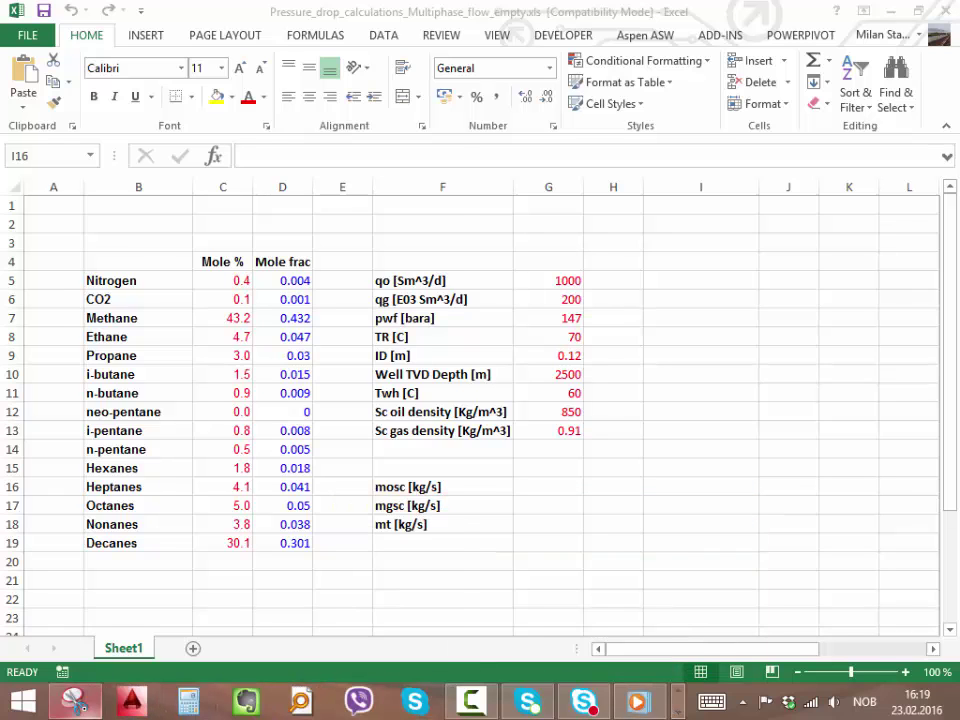
left_click(75, 700)
left_click(36, 135)
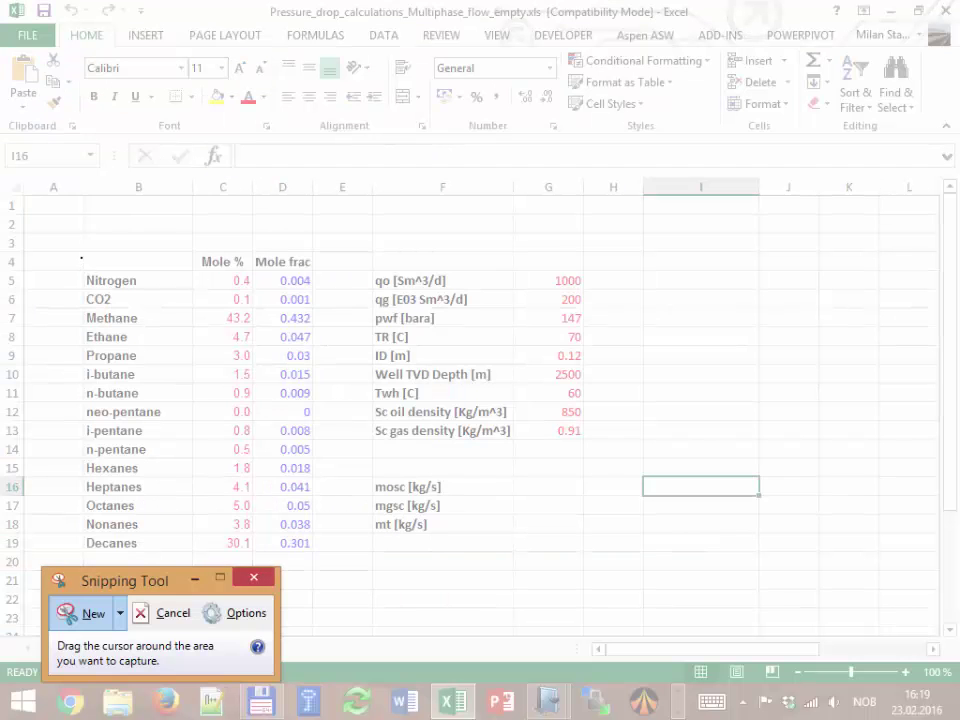
left_click_drag(81, 257, 590, 572)
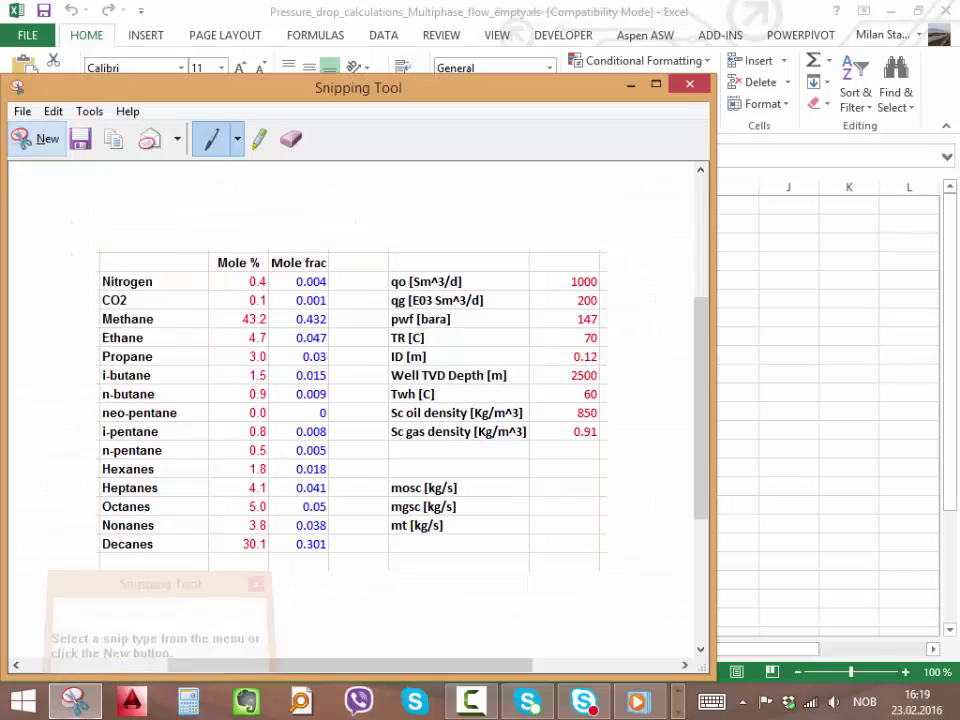
left_click(53, 111)
left_click(42, 133)
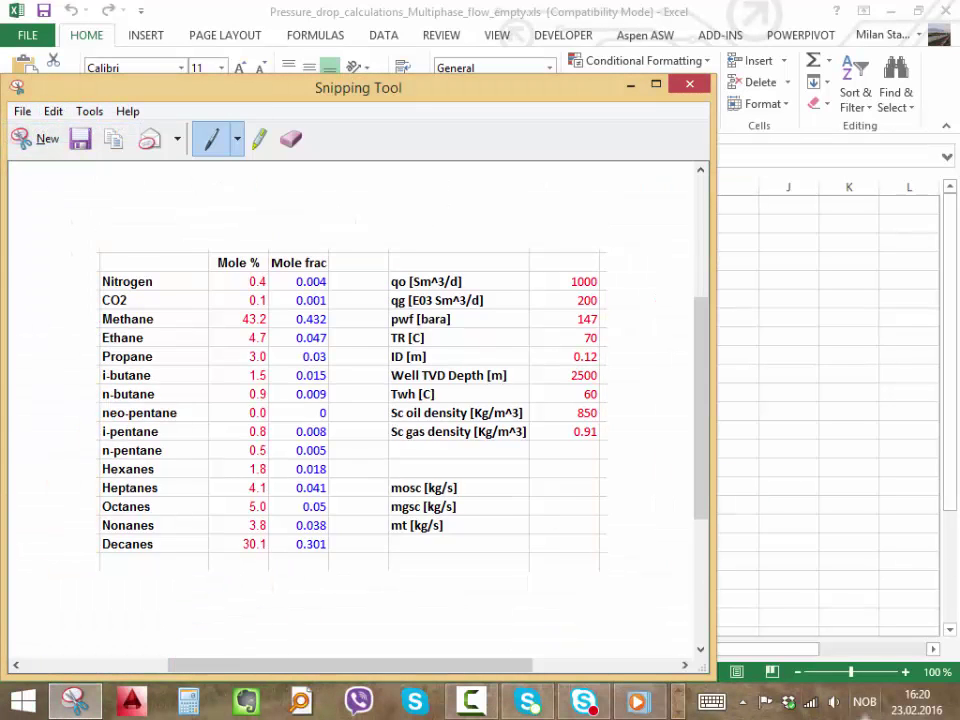
Switch to the 20160223.jnt note in Windows Journal and go to the blank space below the well sketch with the Hand tool active.
left_click(679, 713)
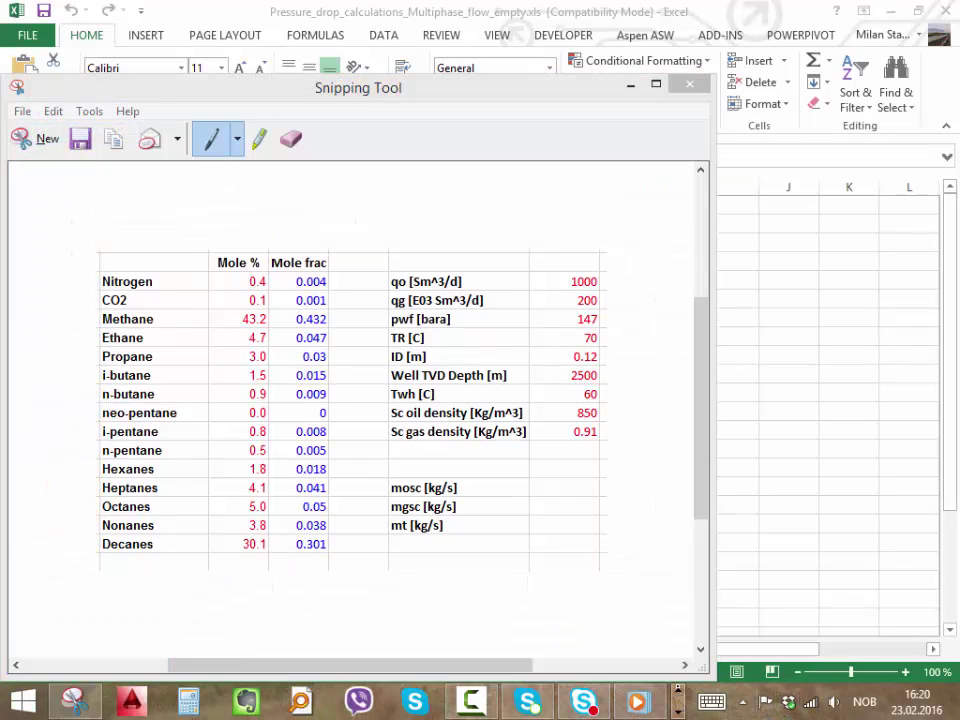
mouse_move(547, 700)
left_click(650, 590)
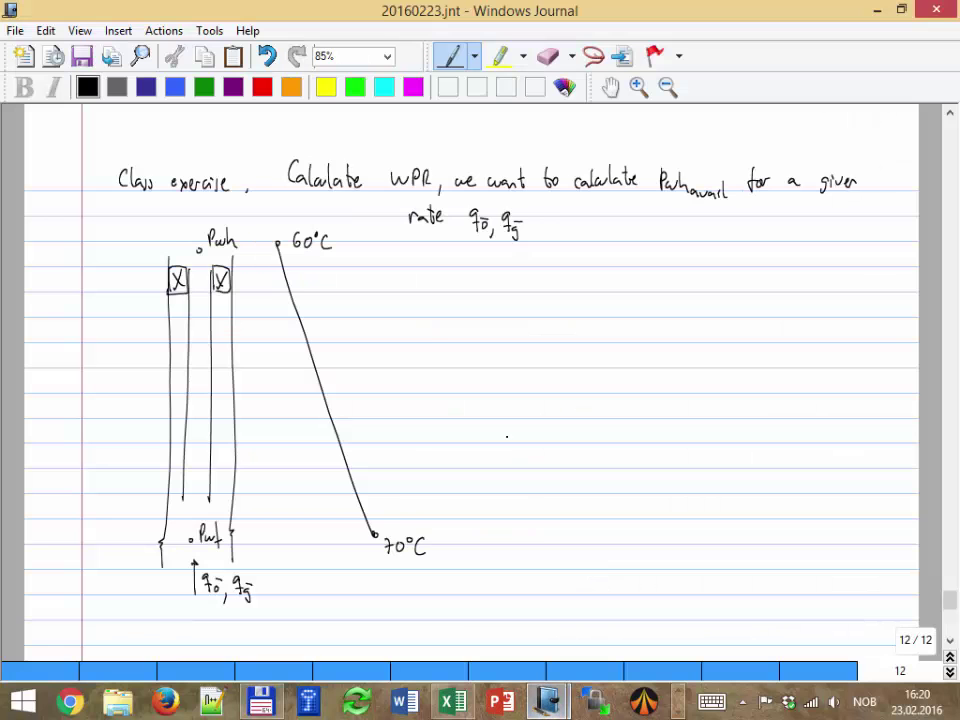
scroll(437, 357, "down", 5)
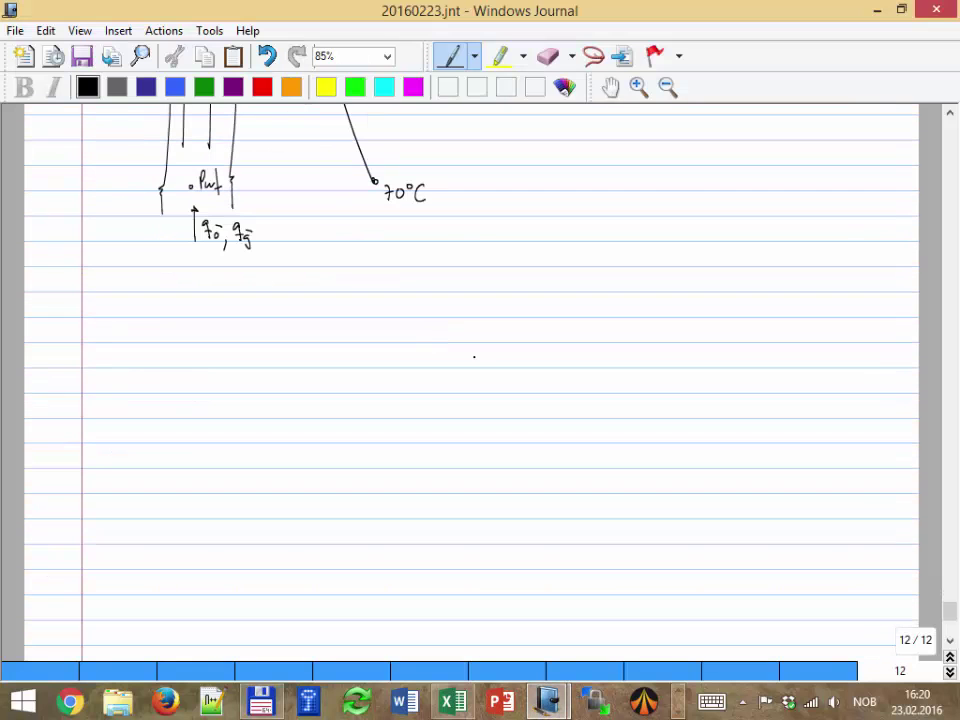
scroll(389, 379, "up", 1)
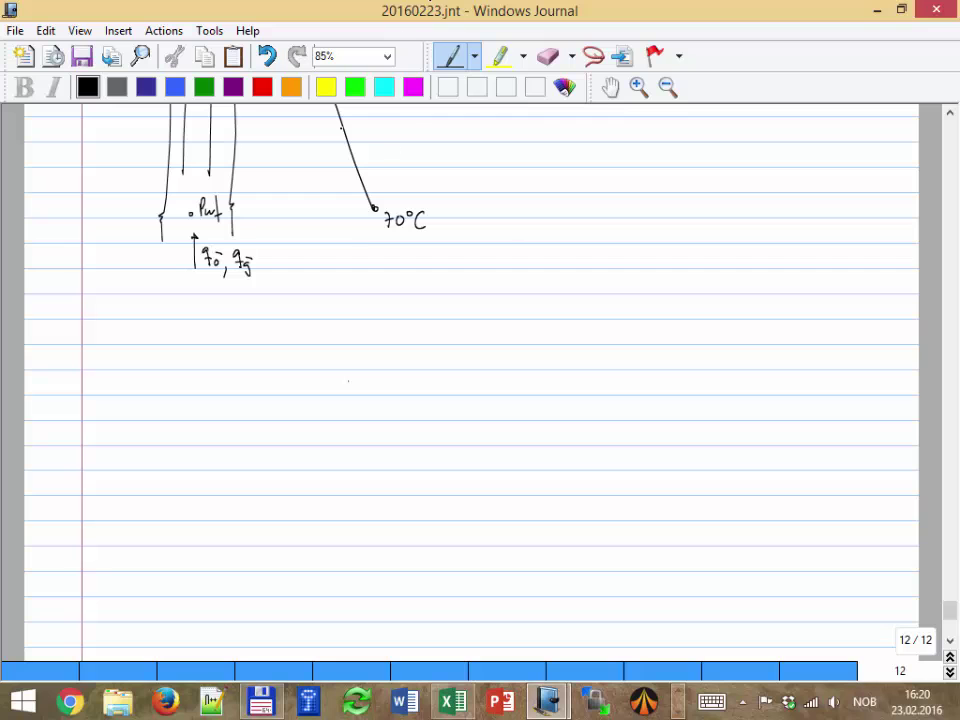
left_click(610, 87)
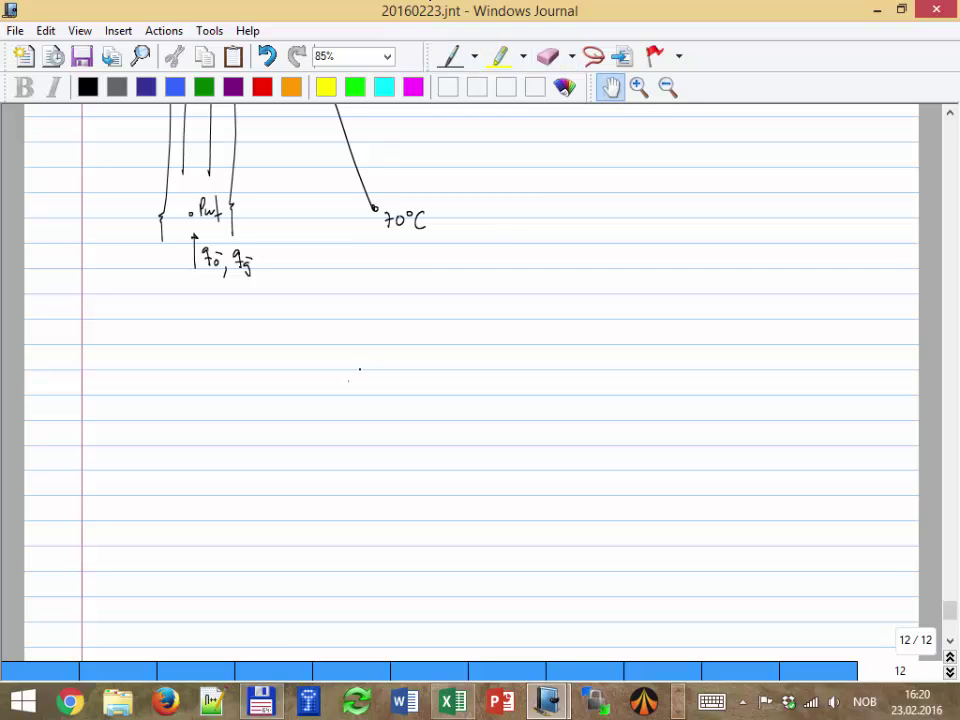
scroll(359, 369, "up", 3)
scroll(359, 369, "down", 6)
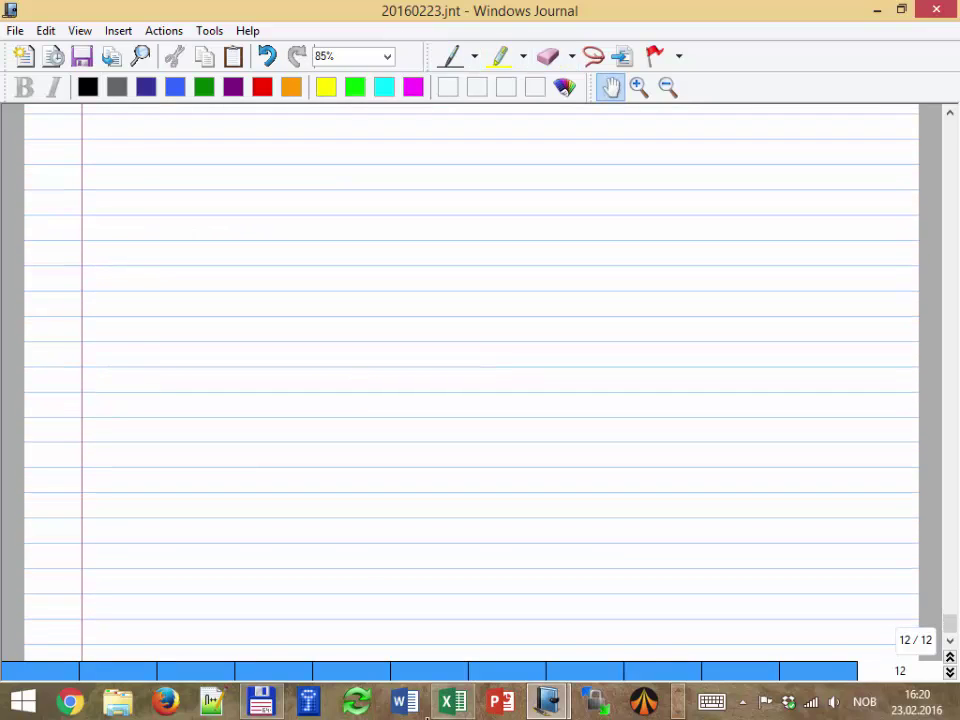
Copy the snip of both tables again in the Snipping Tool and return to the blank space in the Journal note.
left_click(678, 709)
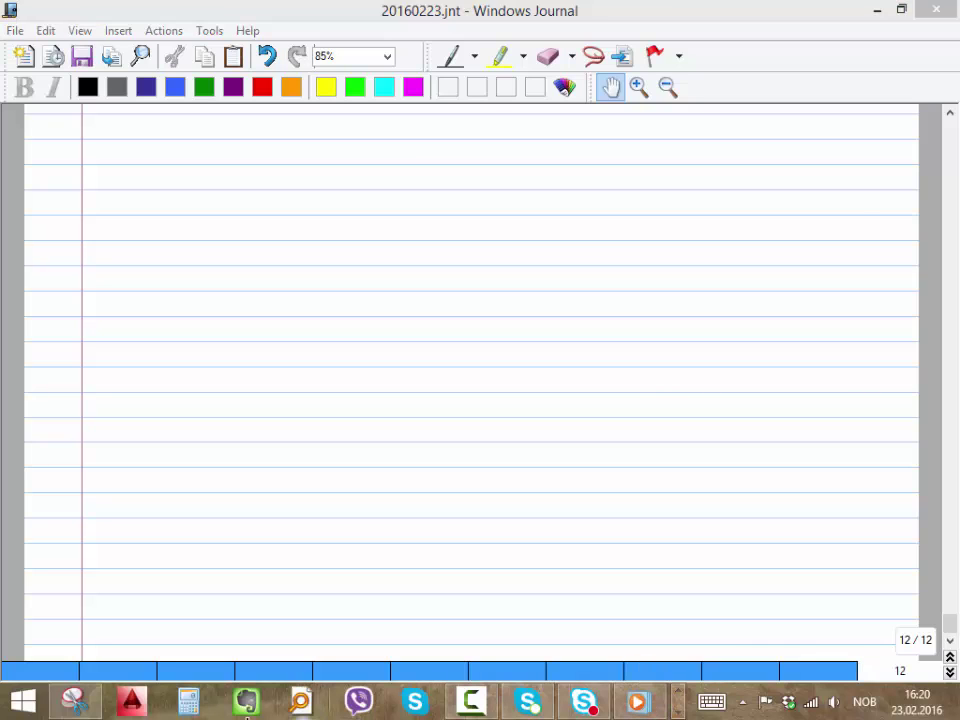
left_click(73, 700)
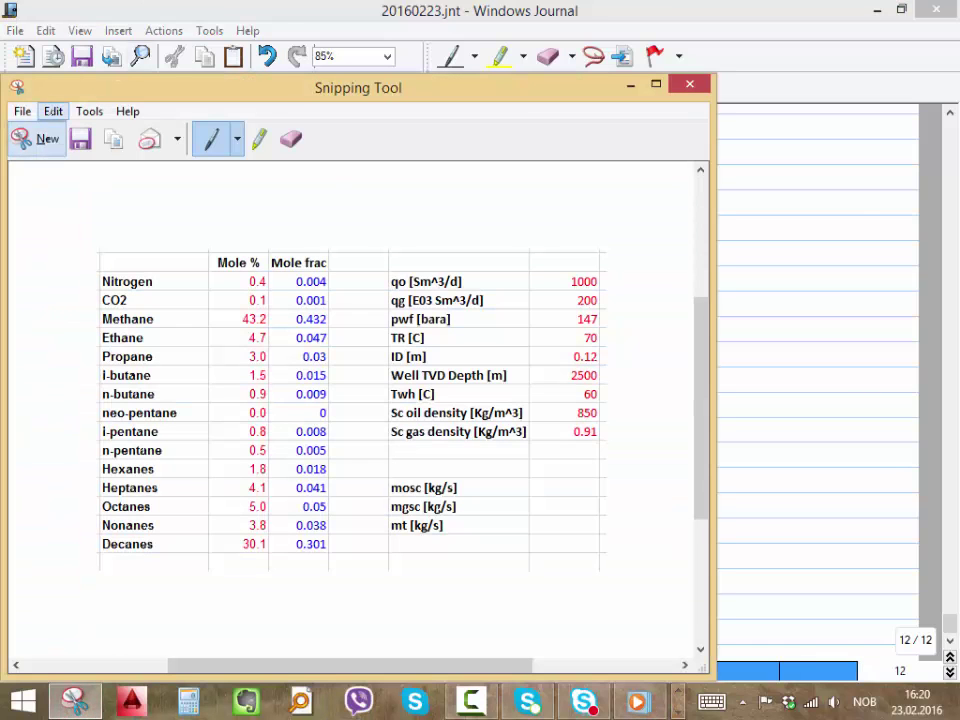
left_click(53, 111)
left_click(48, 133)
left_click(724, 165)
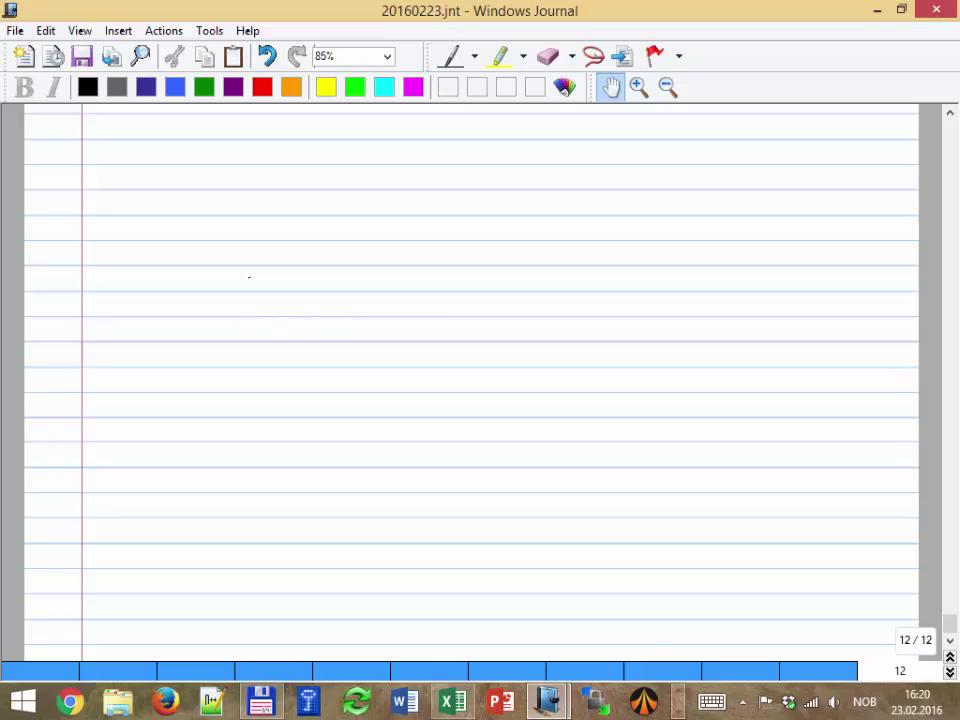
scroll(249, 277, "up", 5)
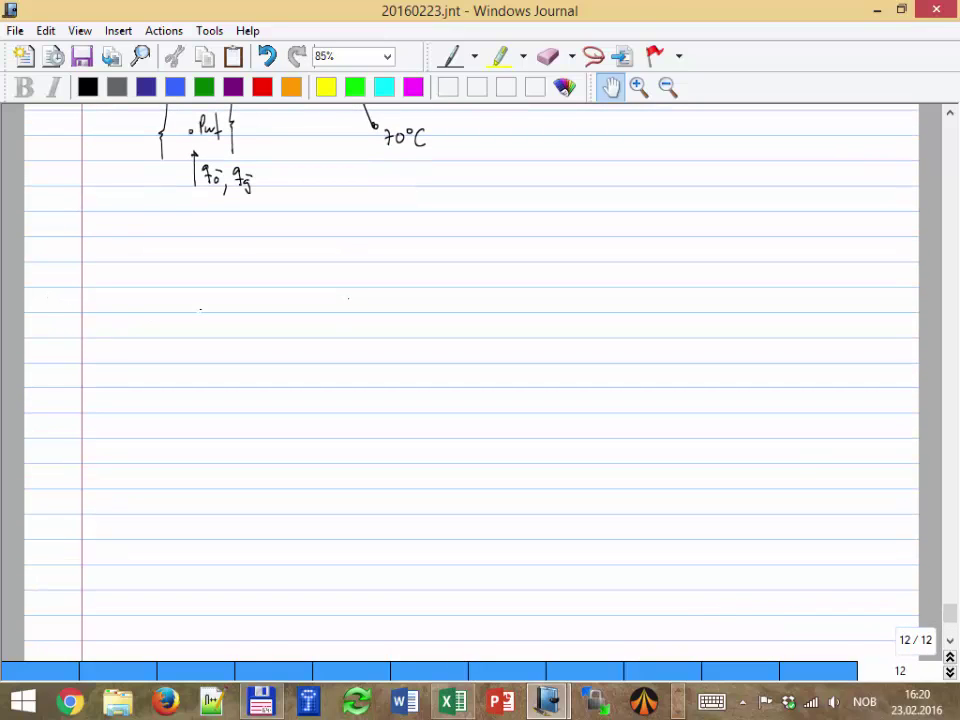
scroll(351, 239, "up", 8)
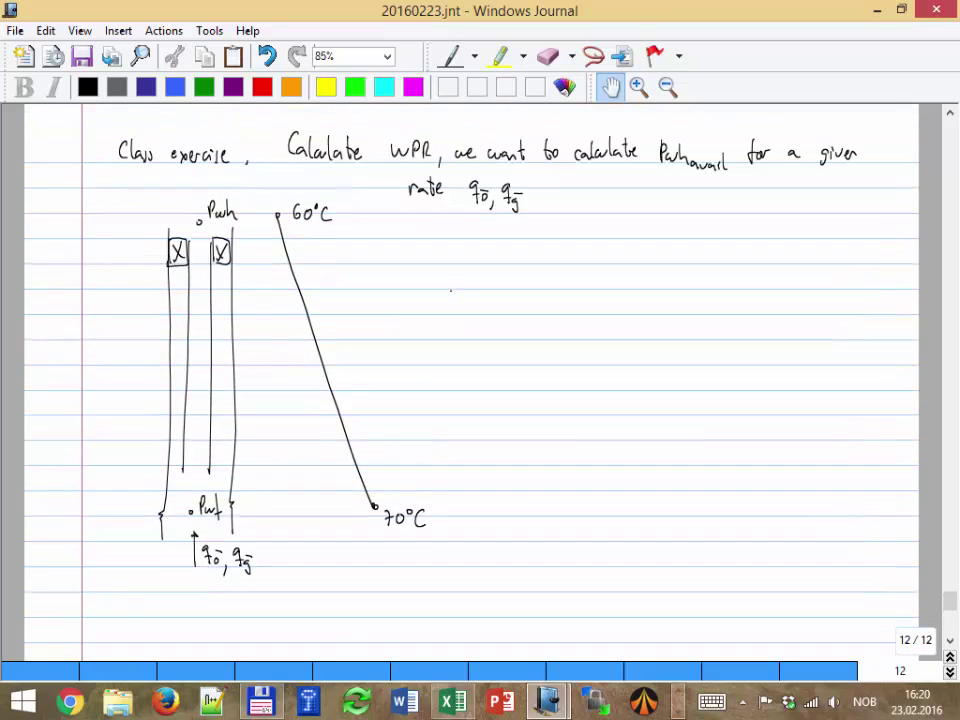
scroll(440, 280, "down", 6)
scroll(448, 280, "down", 5)
scroll(448, 280, "up", 3)
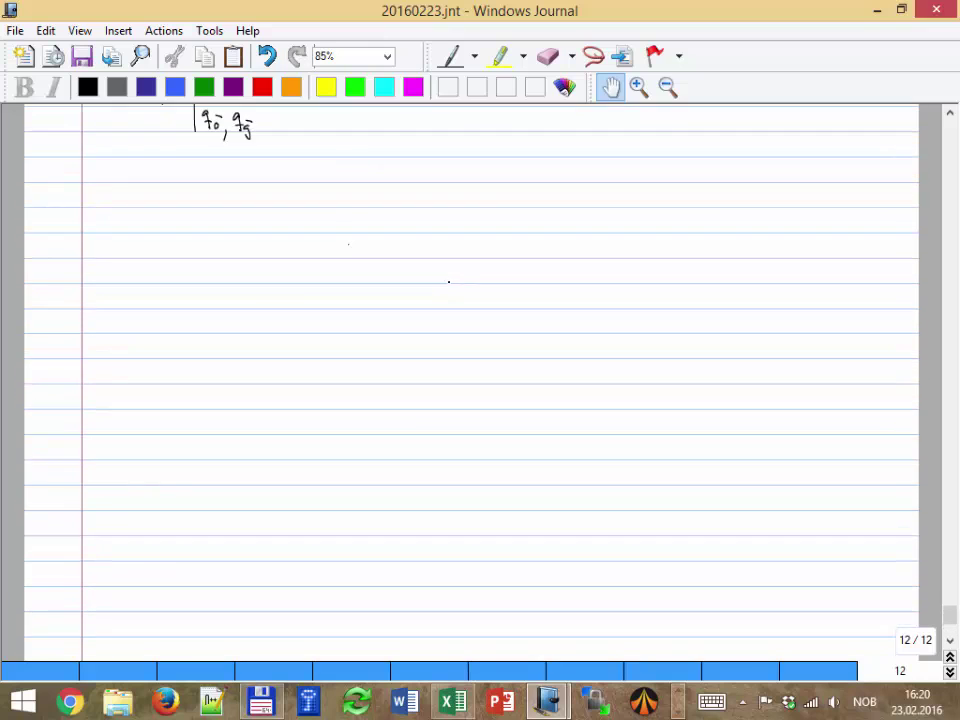
Recopy the table snip, return to the Journal note and activate the Selection tool over the empty area below the sketch.
left_click(678, 711)
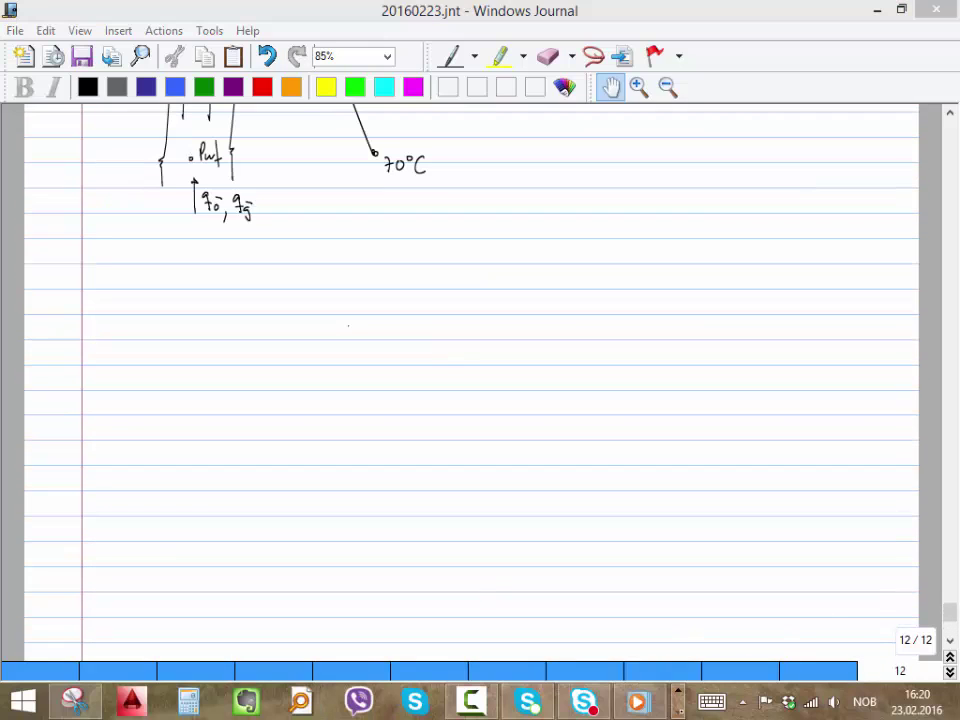
left_click(75, 701)
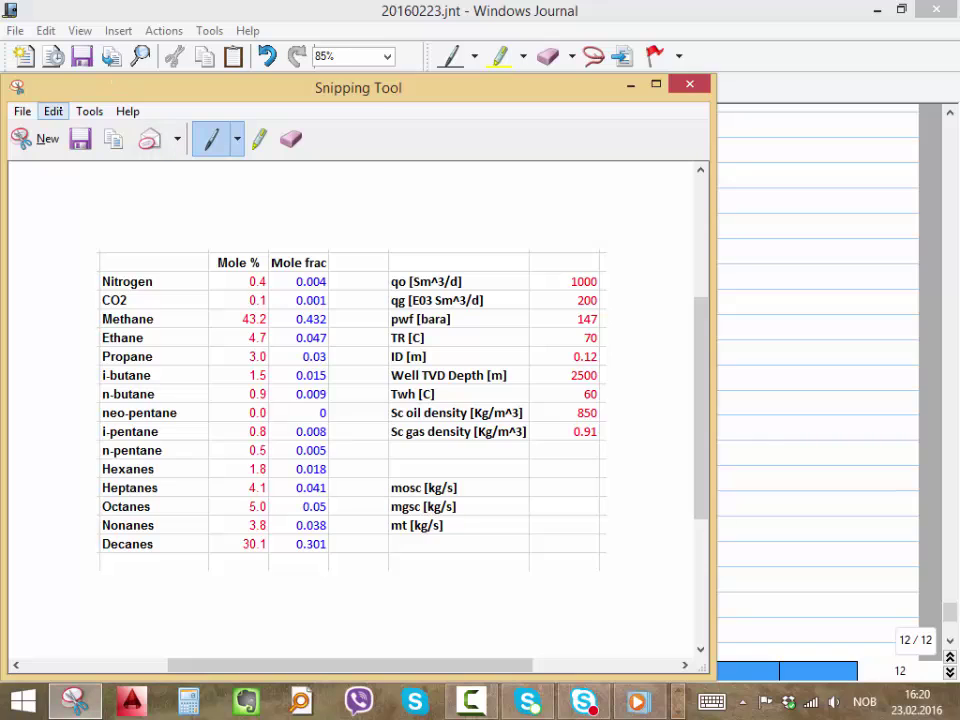
left_click(53, 111)
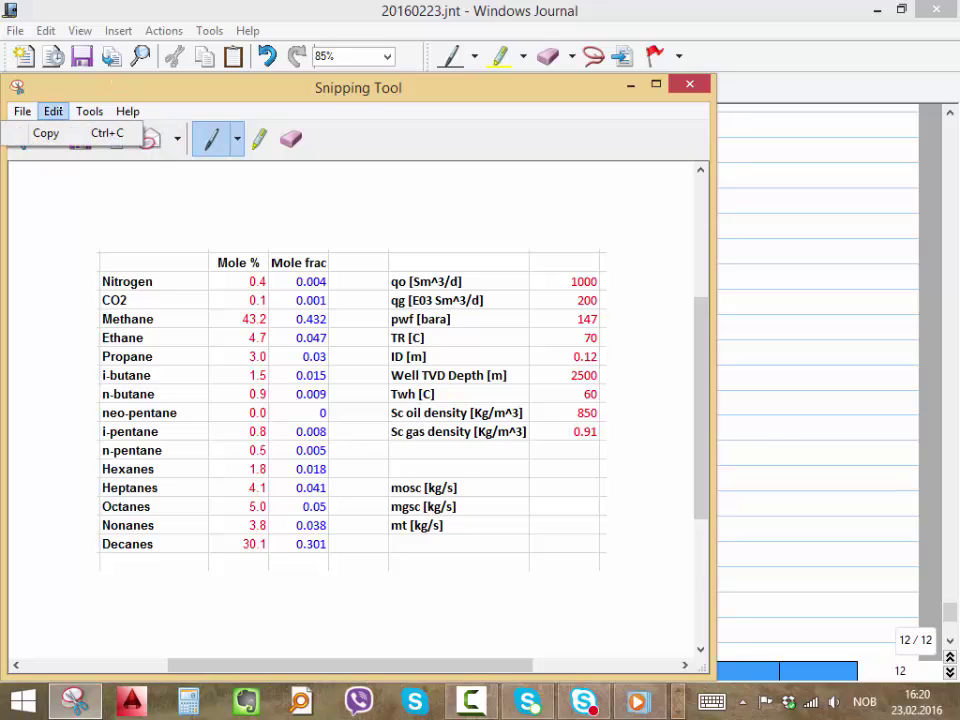
left_click(46, 133)
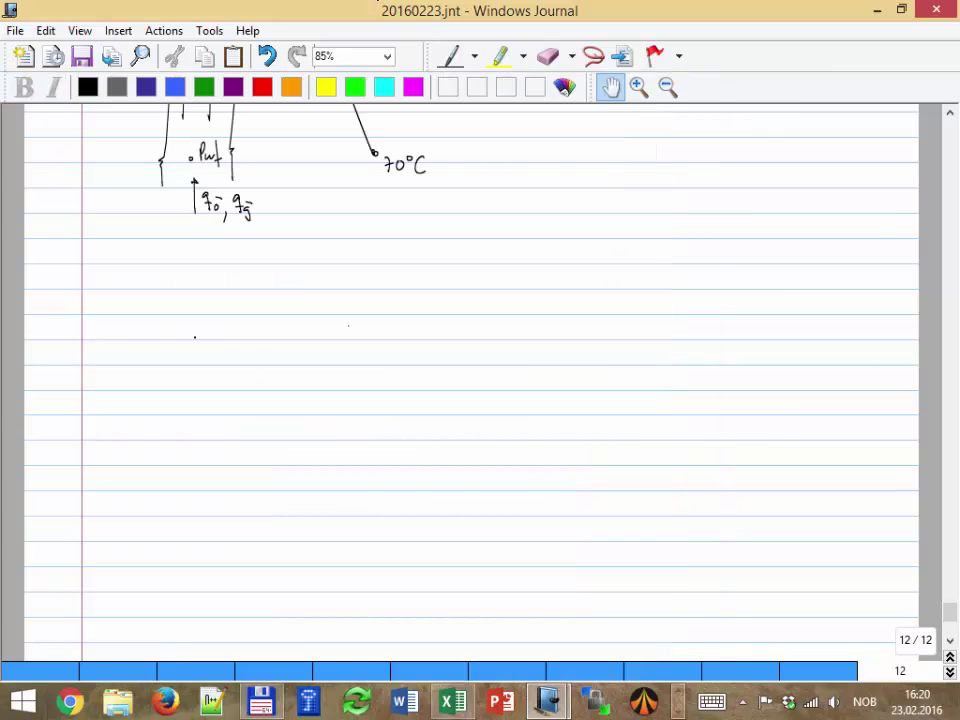
scroll(191, 315, "up", 5)
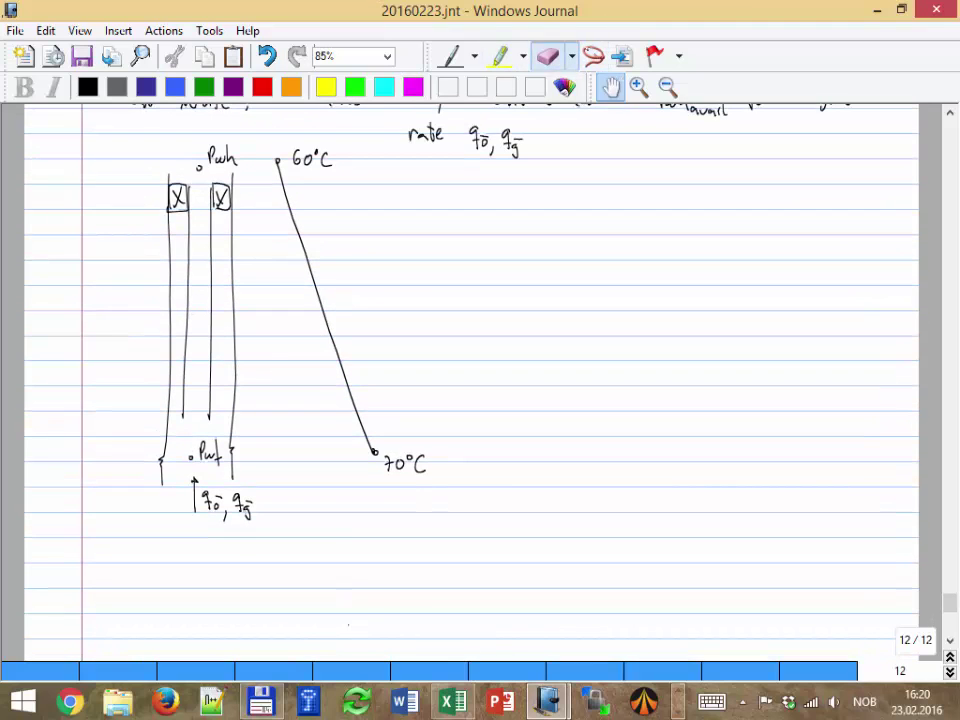
left_click(593, 56)
scroll(192, 572, "down", 10)
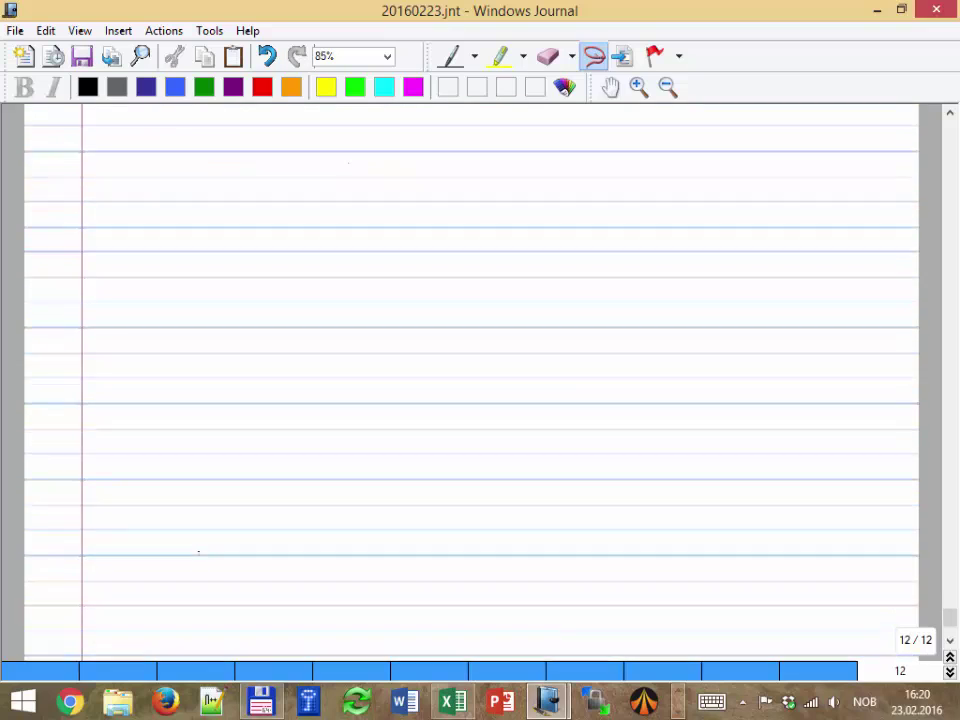
scroll(197, 546, "up", 6)
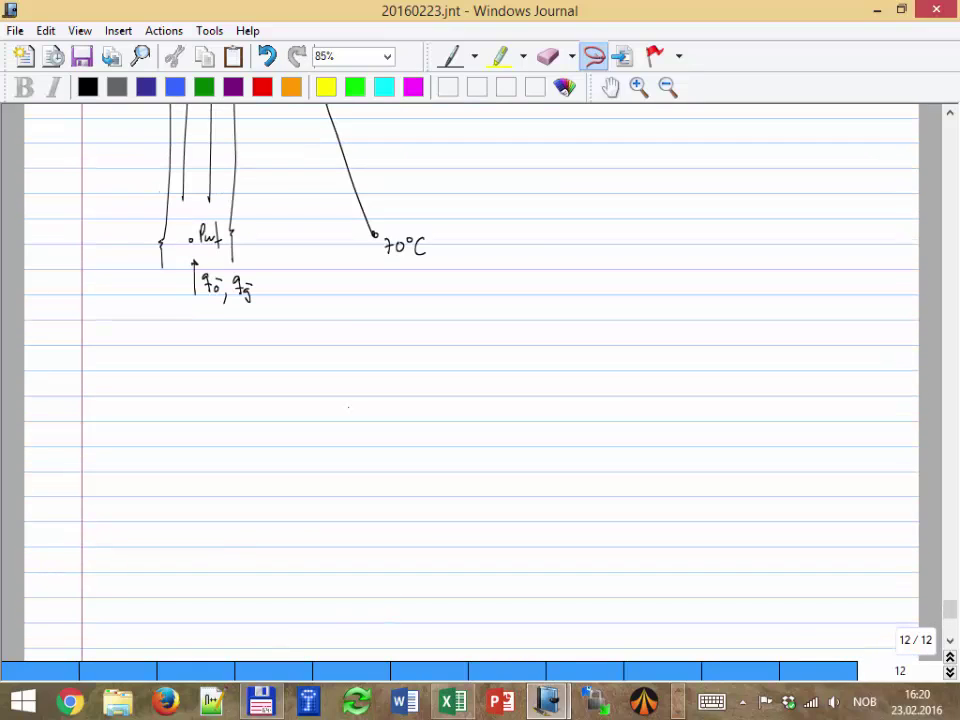
Switch to the Snipping Tool and copy the existing snip of the composition and well data tables again.
left_click(678, 711)
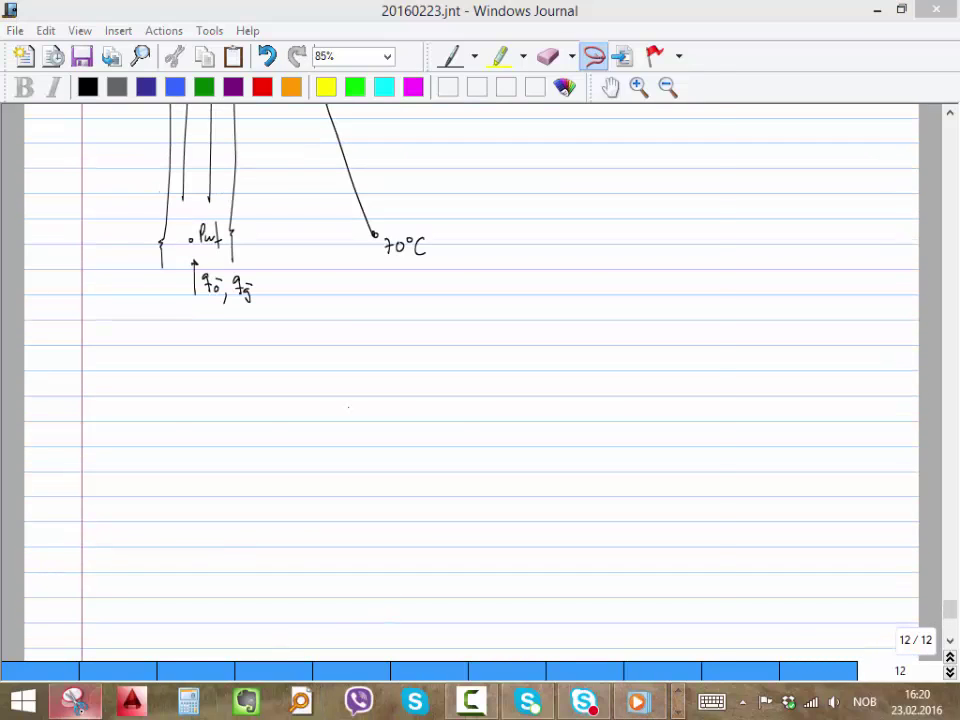
left_click(73, 700)
left_click(24, 111)
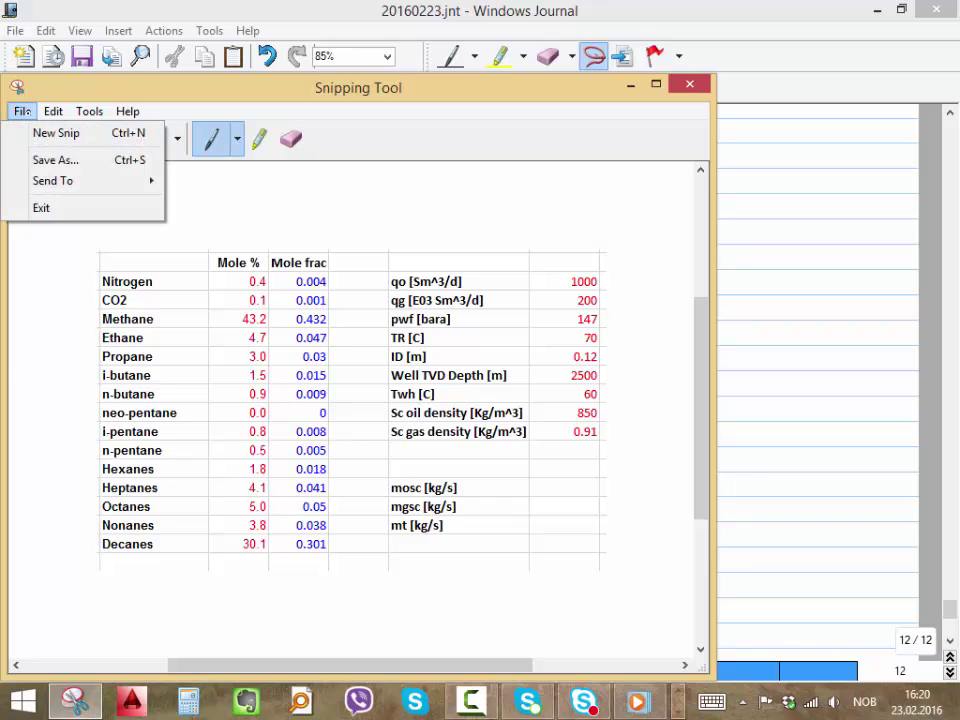
mouse_move(52, 111)
left_click(46, 133)
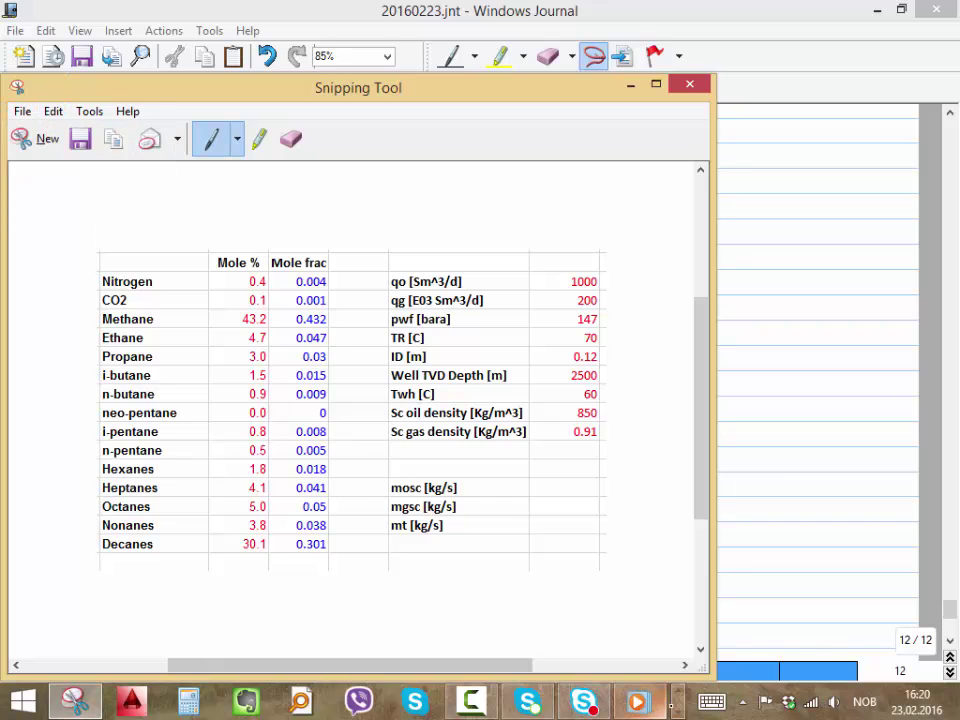
Take a new snip of the Excel sheet covering the composition table and the well data from qo to mt, and copy it.
left_click(678, 711)
left_click(453, 700)
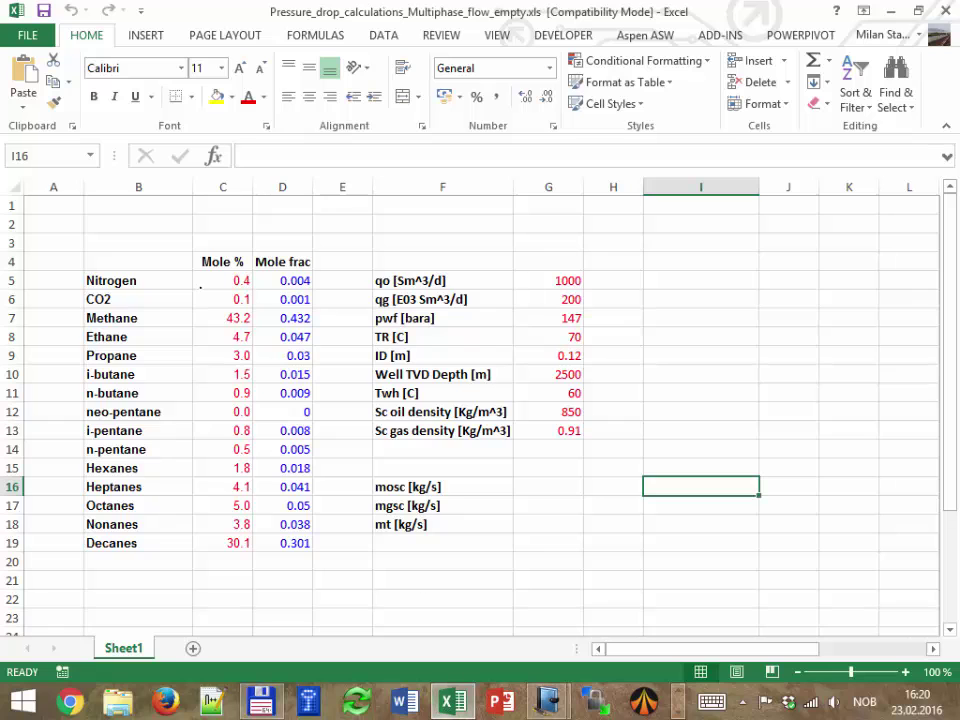
left_click(678, 693)
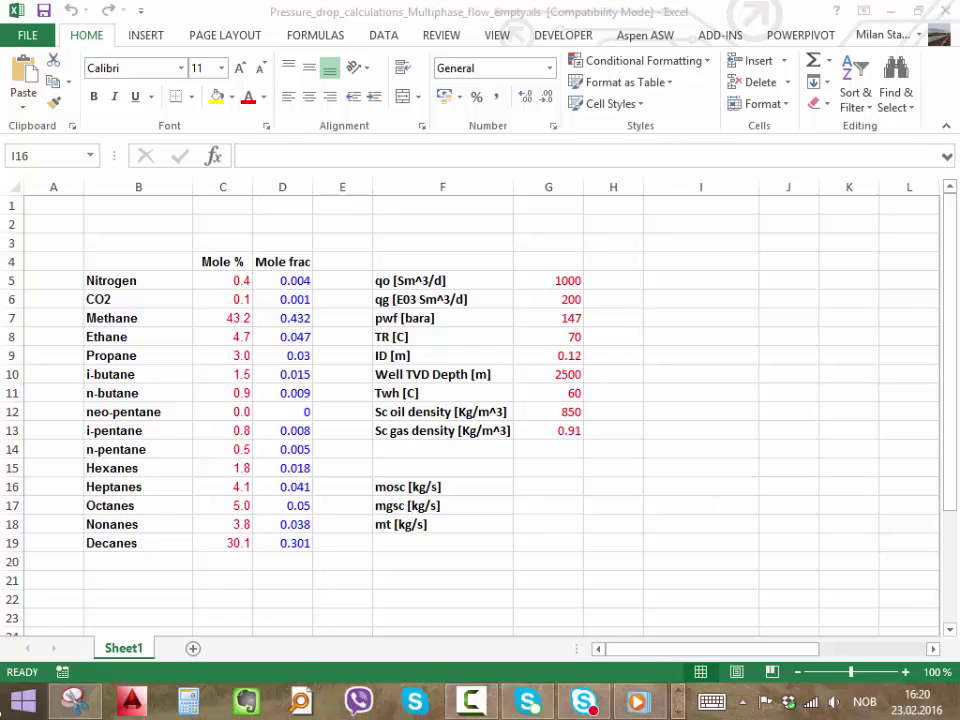
left_click(75, 700)
left_click(40, 138)
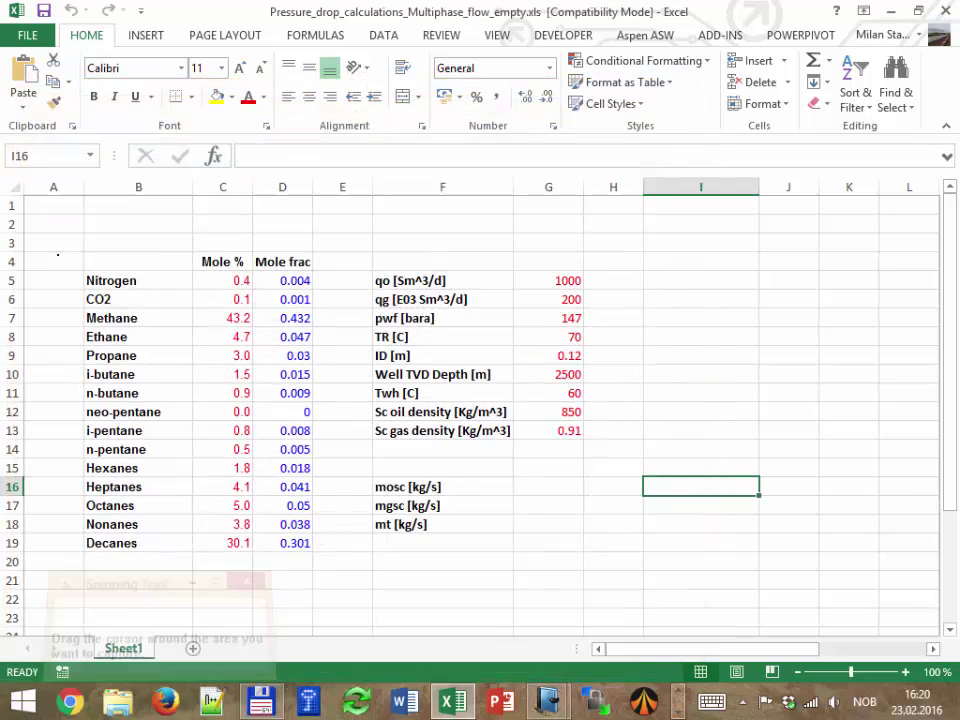
left_click_drag(83, 242, 586, 564)
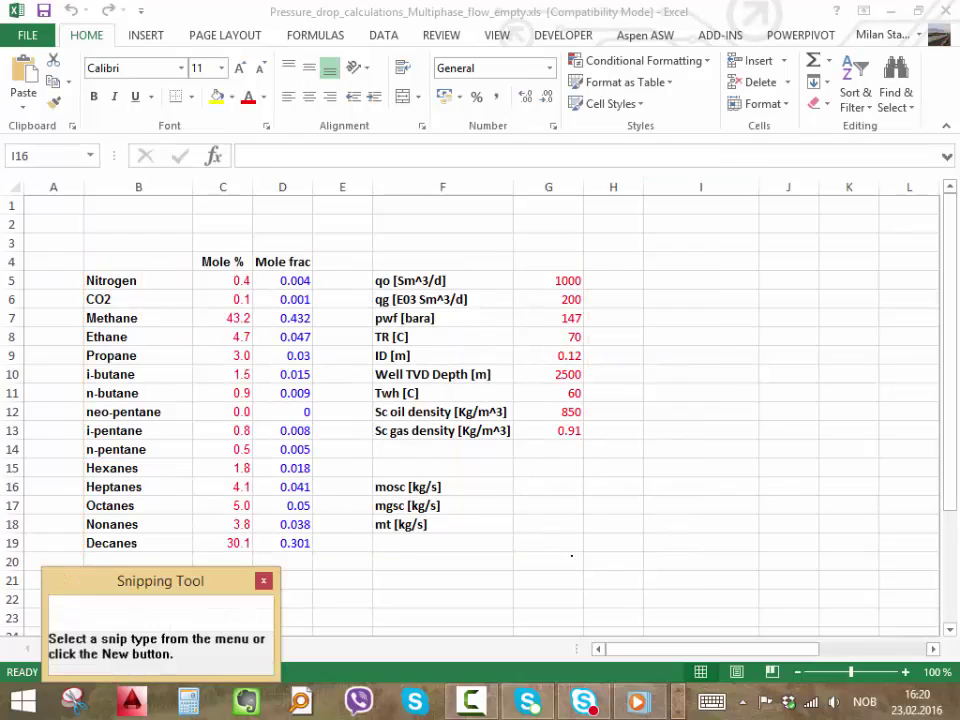
left_click(60, 103)
left_click(62, 123)
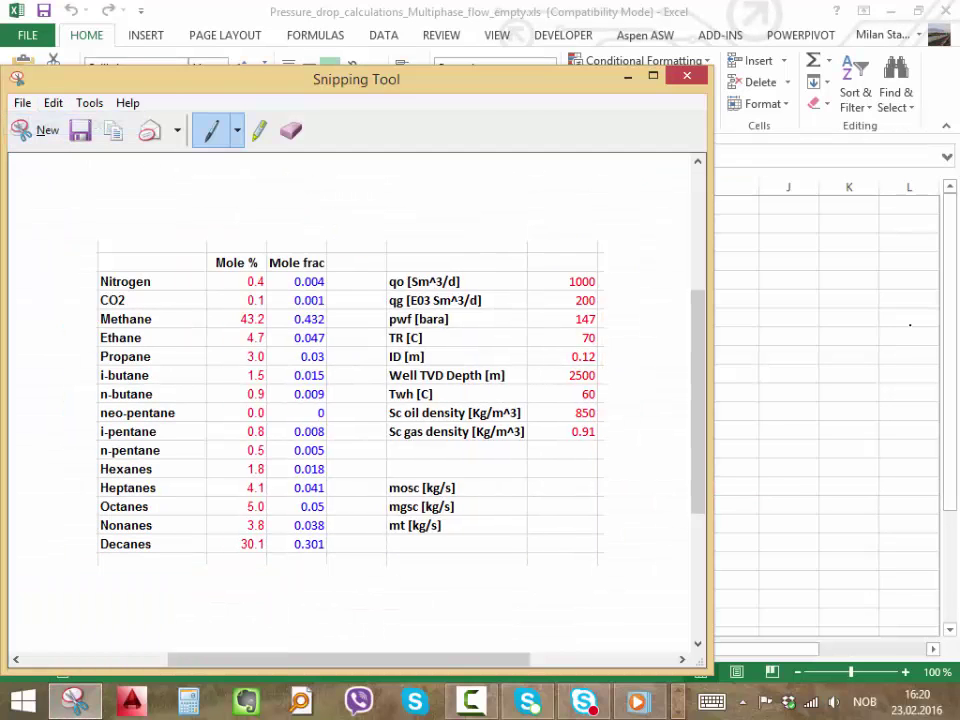
Return to the 20160223.jnt note in Windows Journal, go to the blank space below the well sketch and save the note.
left_click(908, 324)
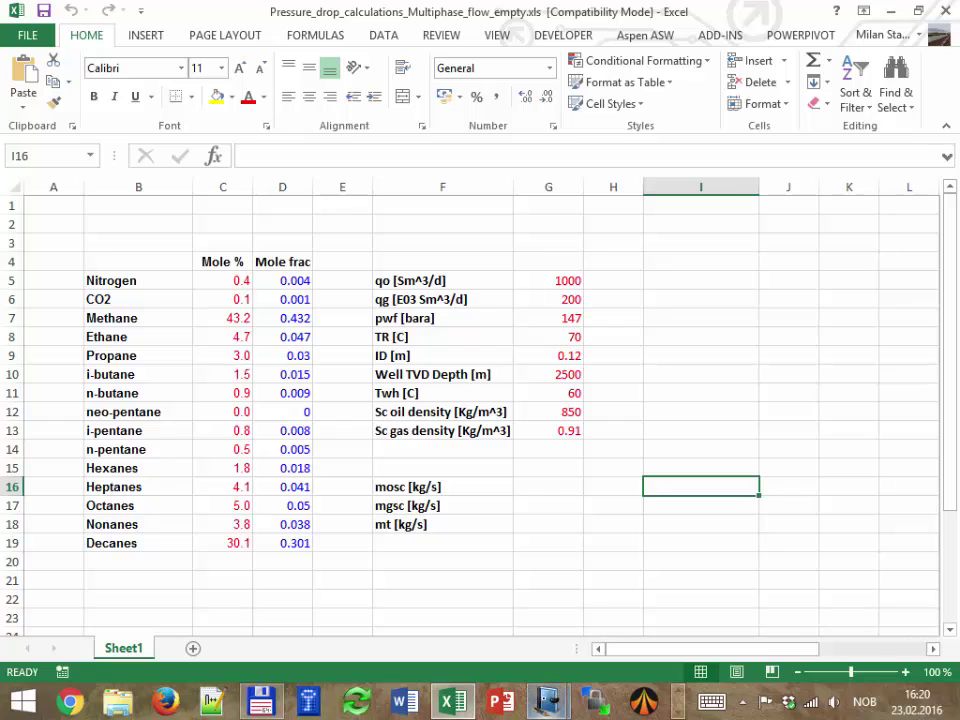
left_click(548, 702)
left_click(840, 585)
scroll(519, 465, "up", 5)
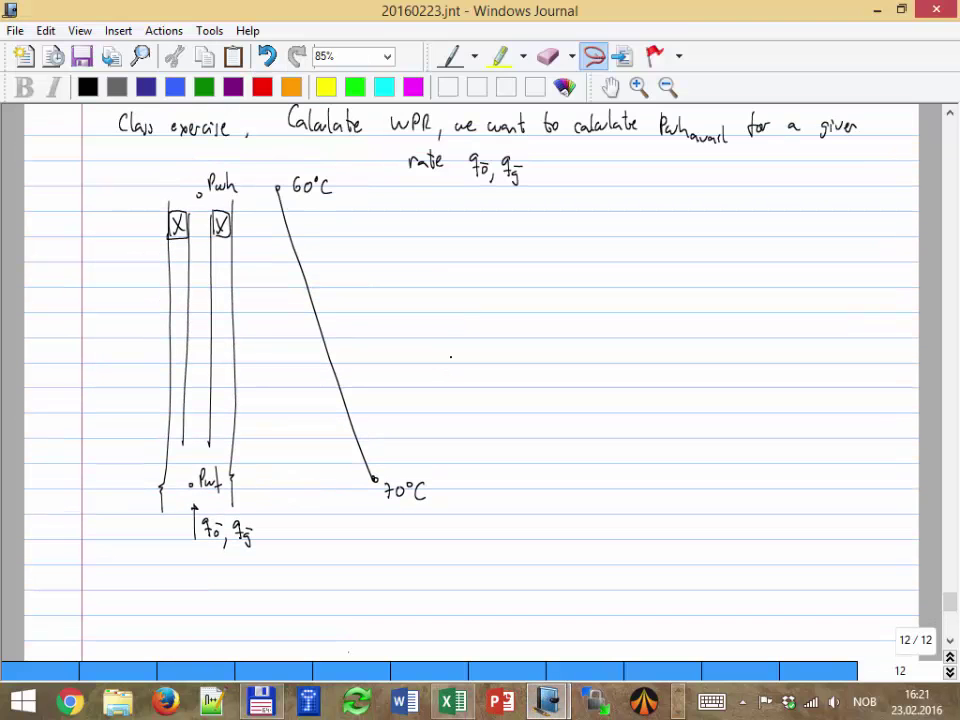
scroll(505, 395, "down", 10)
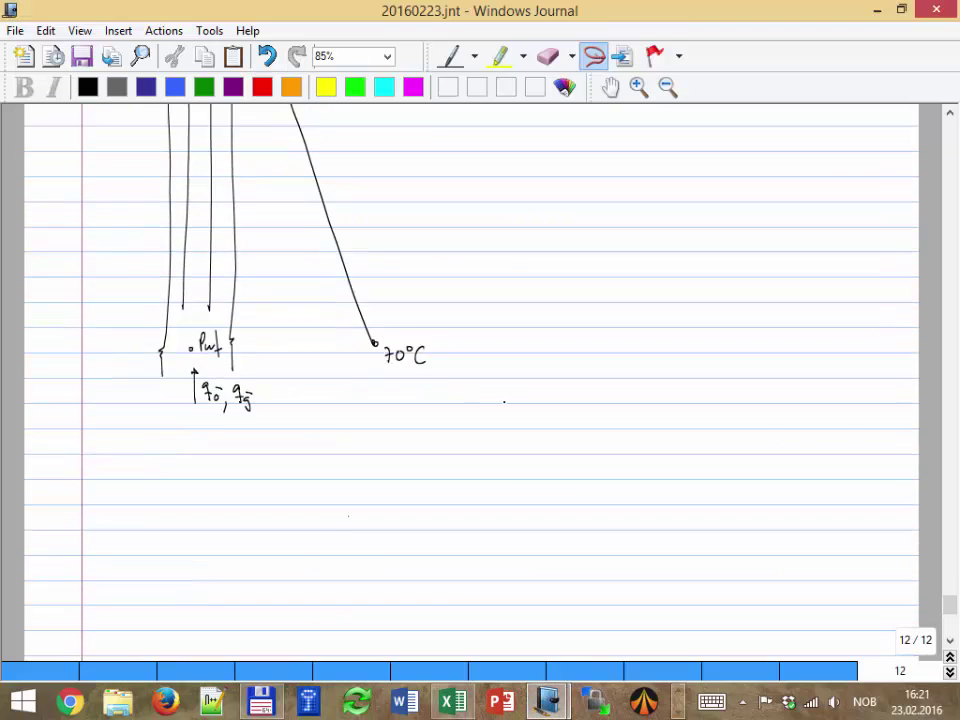
scroll(491, 393, "up", 10)
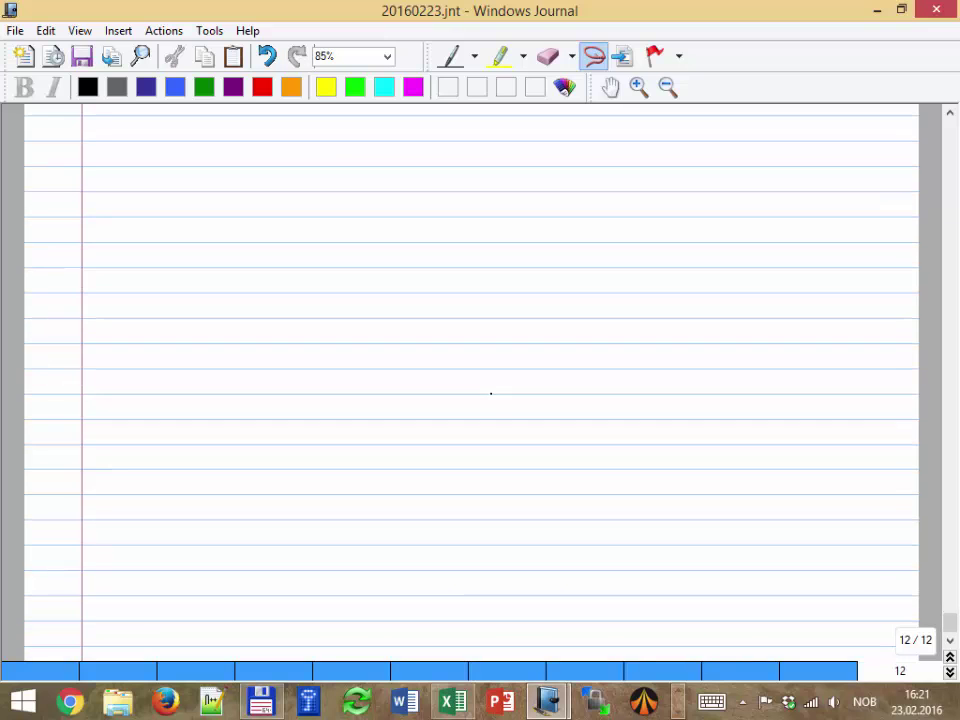
scroll(492, 364, "down", 7)
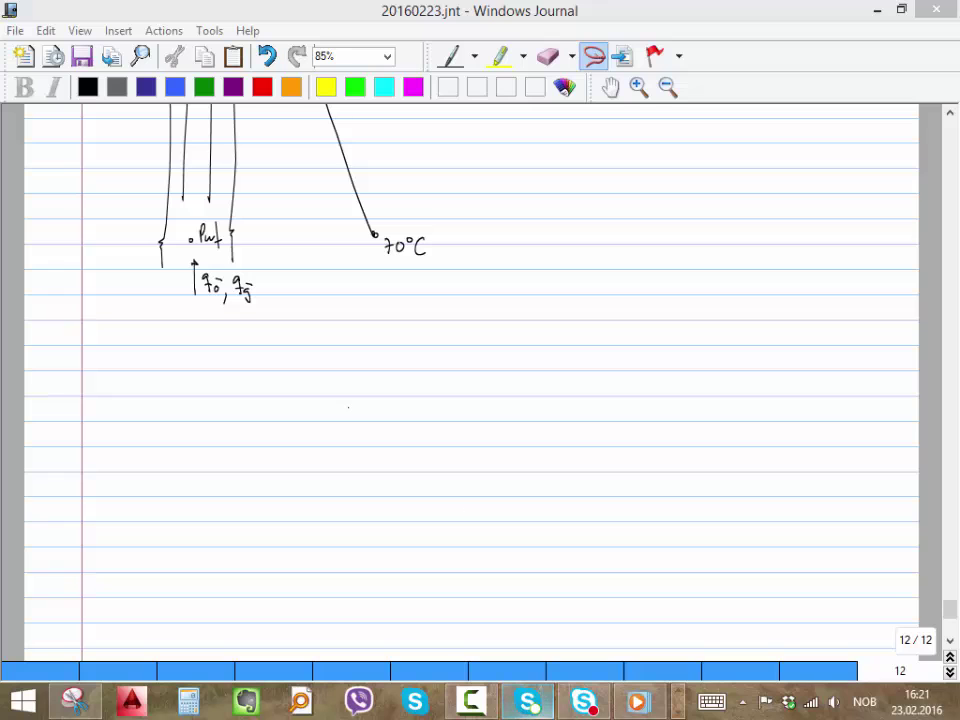
left_click(82, 56)
Switch back to the Snipping Tool and copy the snip of both tables again.
left_click(679, 711)
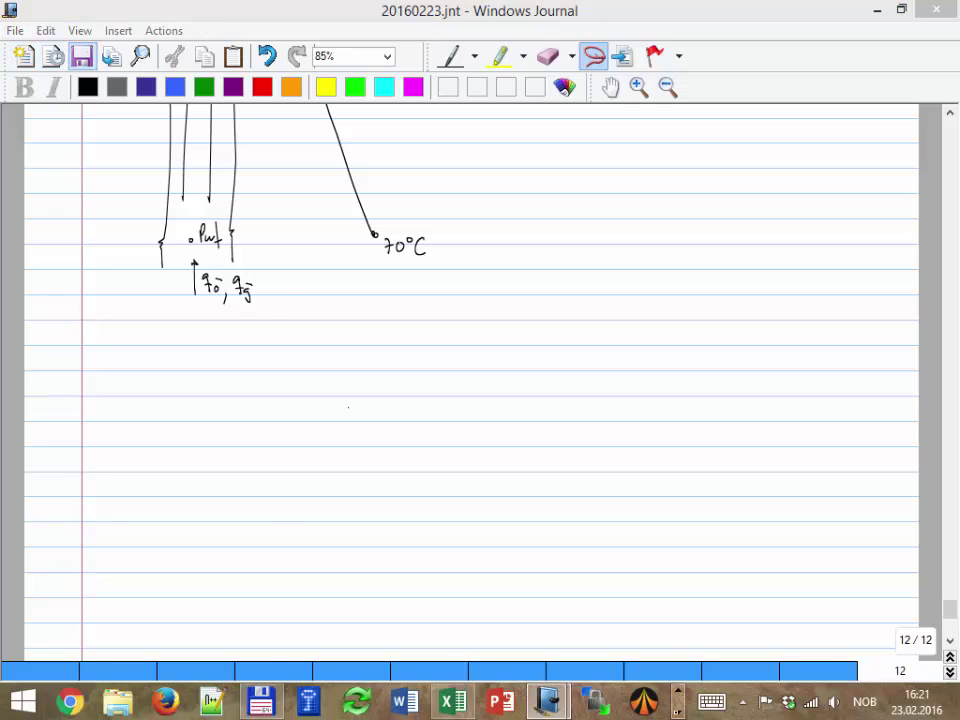
left_click(75, 701)
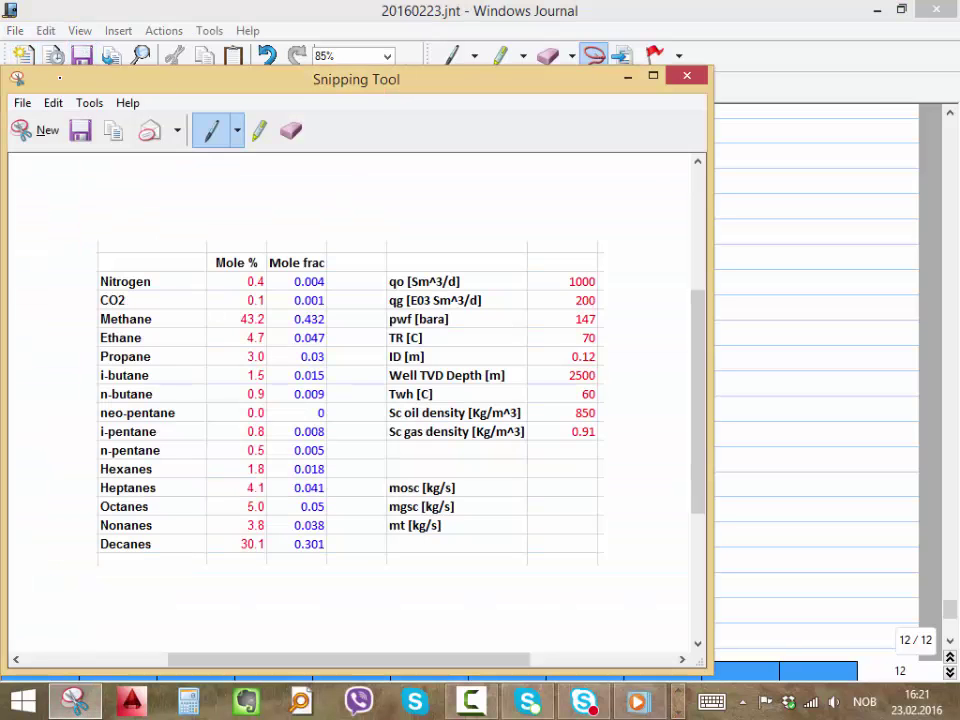
left_click(53, 103)
left_click(45, 122)
mouse_move(958, 3)
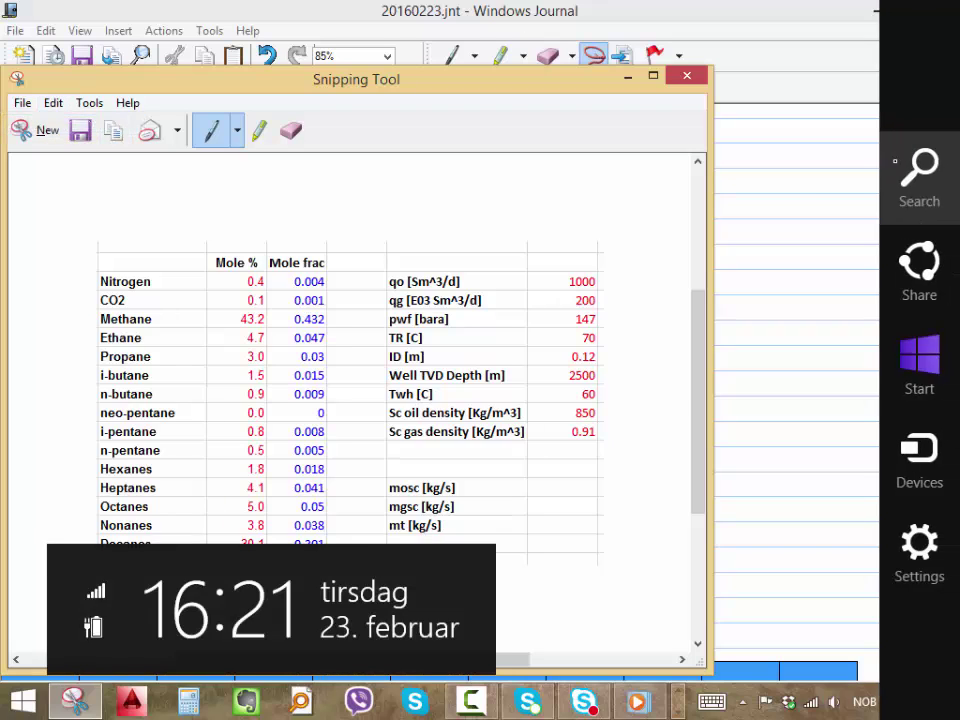
left_click(922, 232)
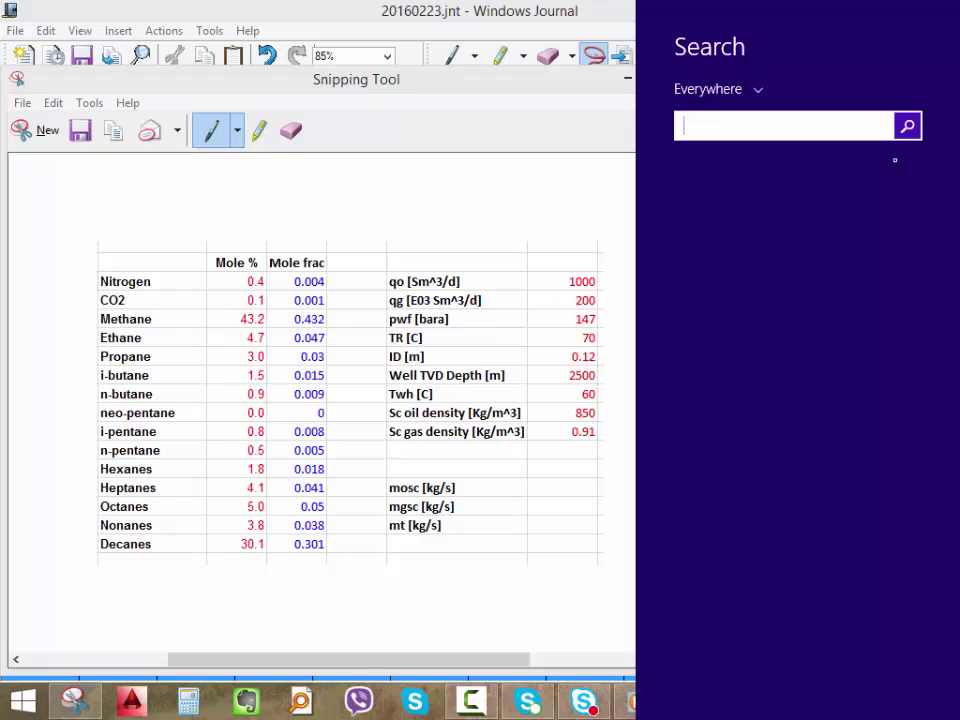
mouse_move(958, 1)
left_click(434, 113)
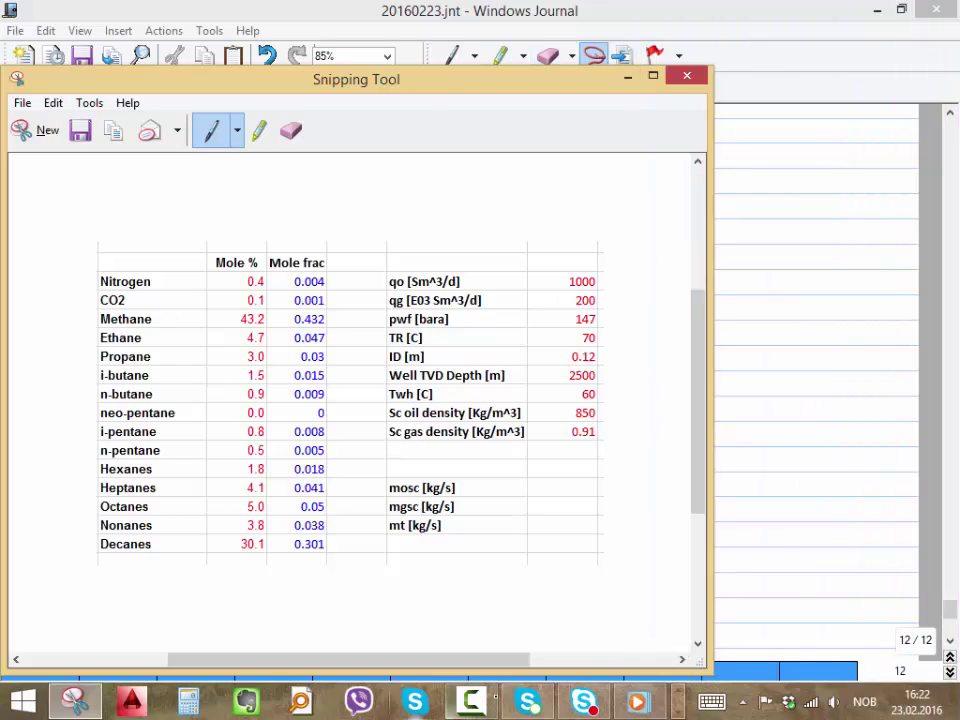
left_click(470, 701)
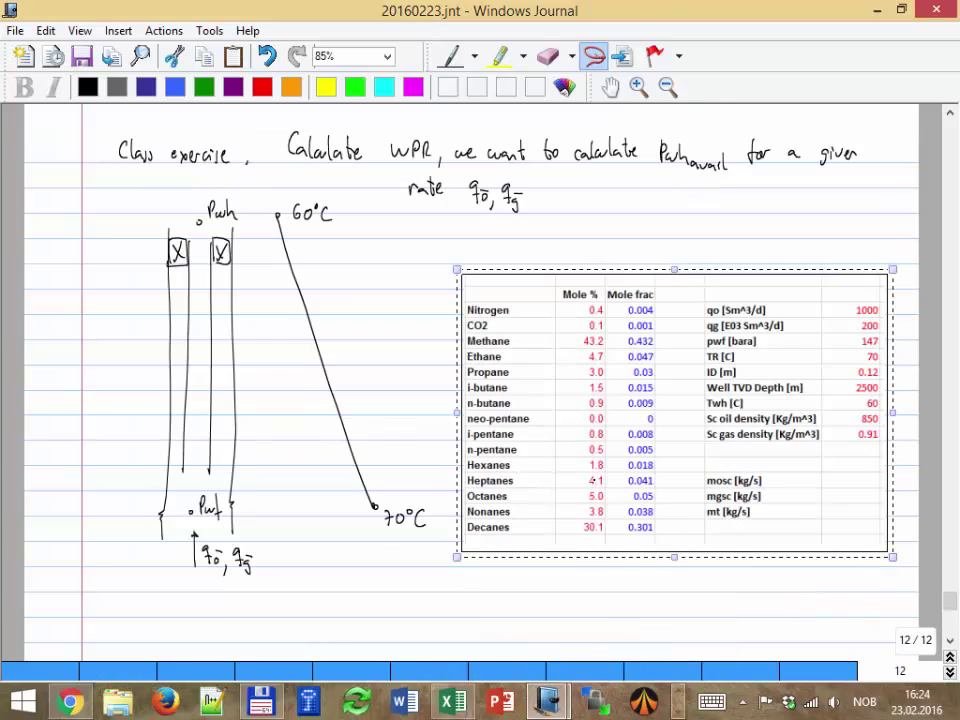
Move the pasted table picture slightly up and left, beside the temperature line of the well sketch, and deselect it.
scroll(593, 481, "up", 2)
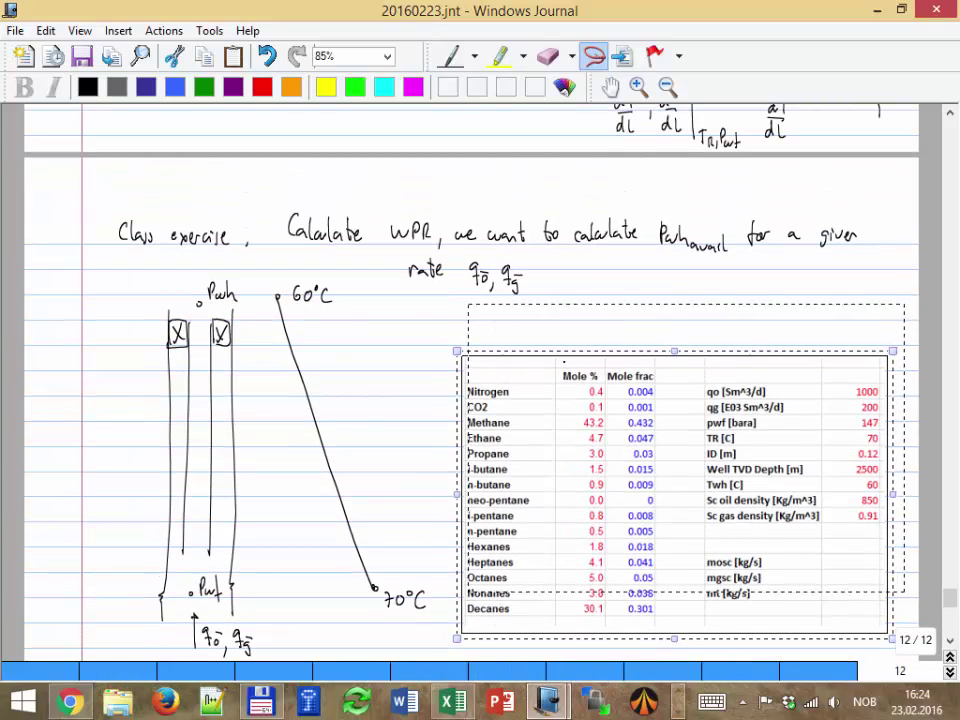
left_click_drag(555, 408, 565, 371)
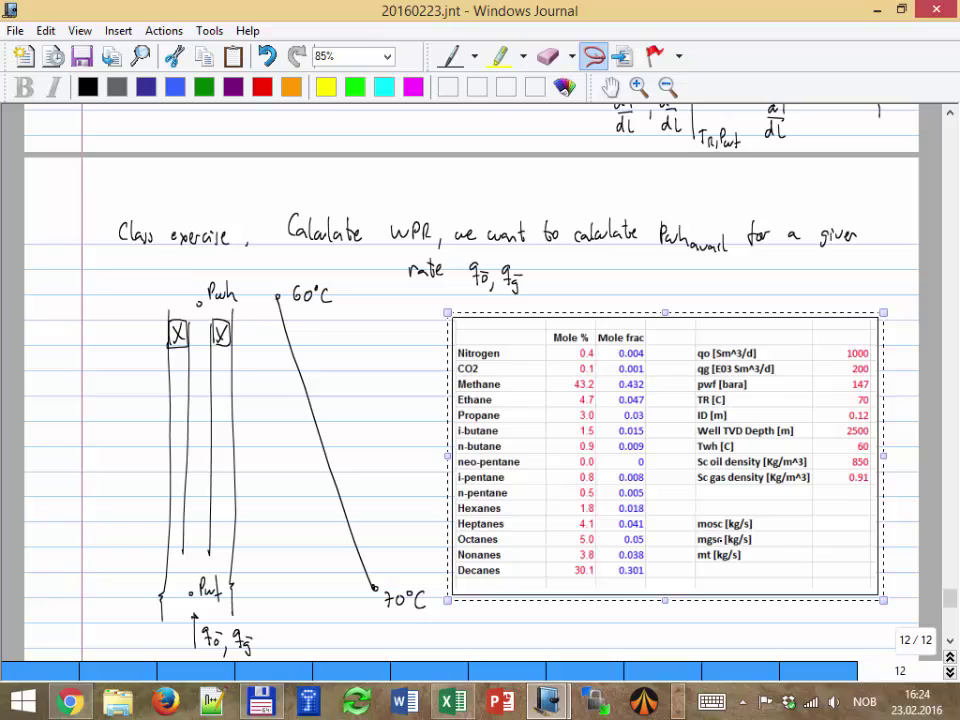
scroll(540, 397, "down", 2)
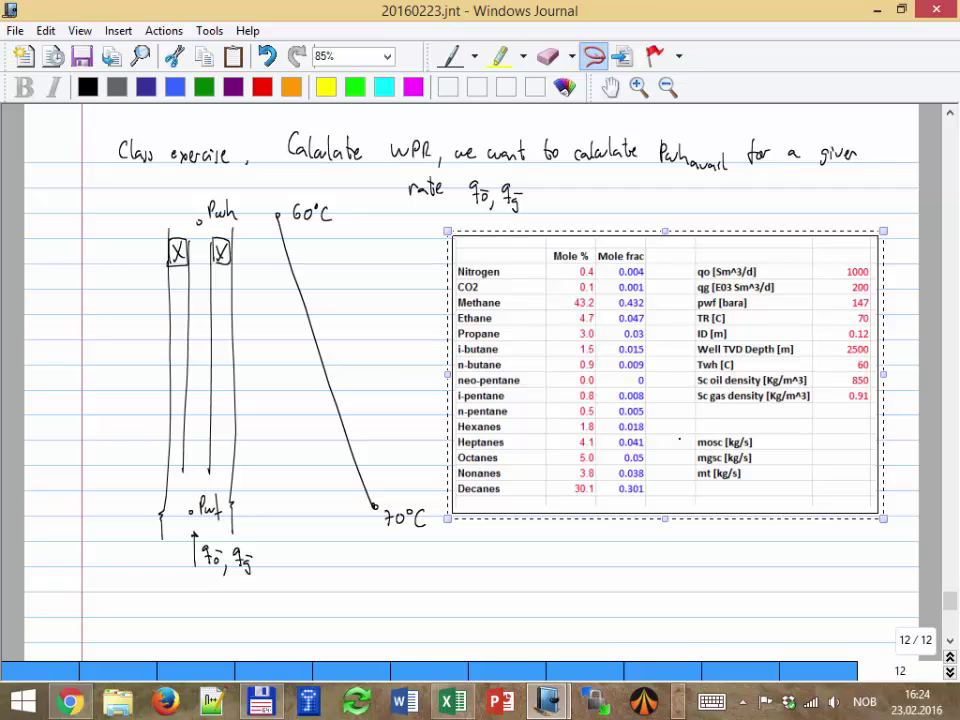
scroll(679, 438, "down", 7)
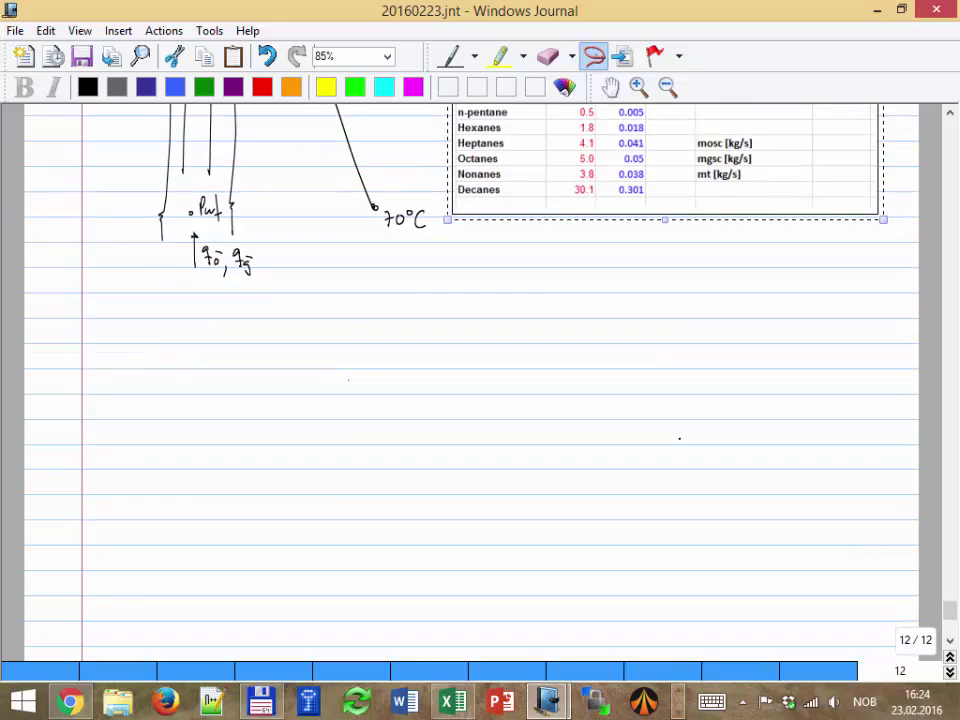
left_click(351, 303)
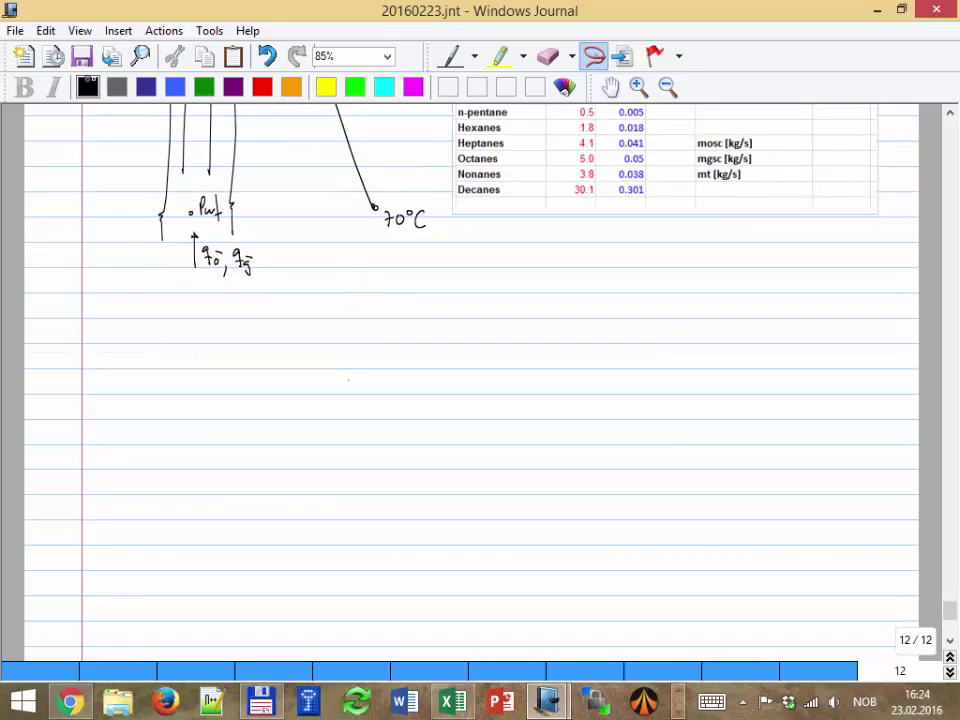
Handwrite "1: qo, qg from q̄o, q̄g" with the black Pen on the blank lines below the well sketch.
left_click(452, 56)
mouse_move(352, 310)
left_mouse_down()
mouse_move(354, 324)
mouse_move(396, 303)
mouse_move(396, 322)
mouse_move(420, 326)
left_mouse_up()
left_click_drag(440, 305, 446, 326)
scroll(433, 321, "up", 1)
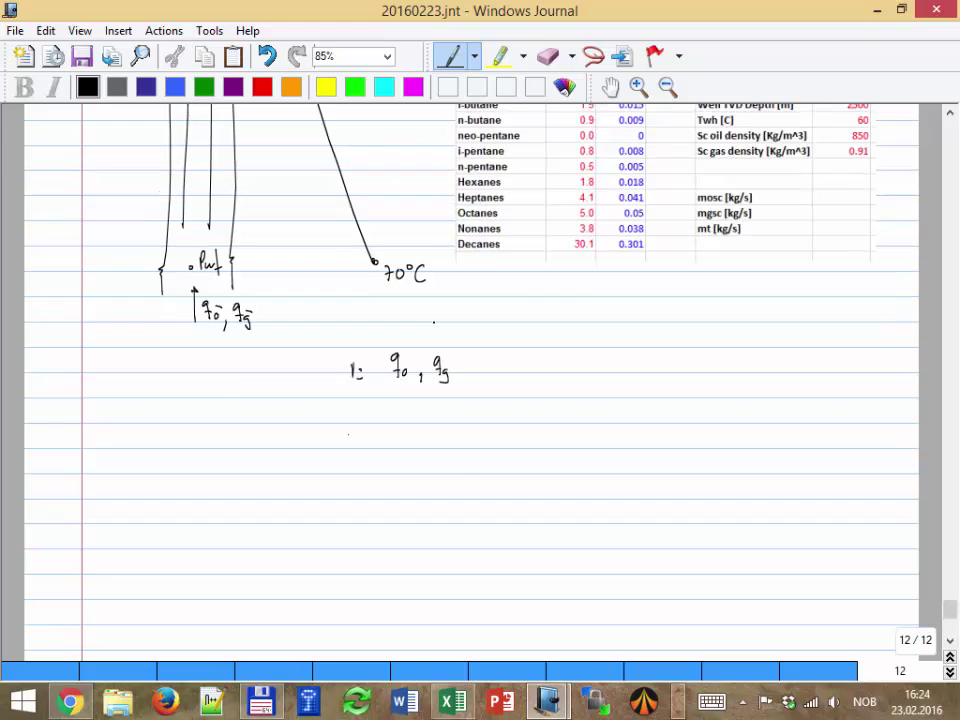
scroll(433, 321, "up", 3)
left_click(457, 538)
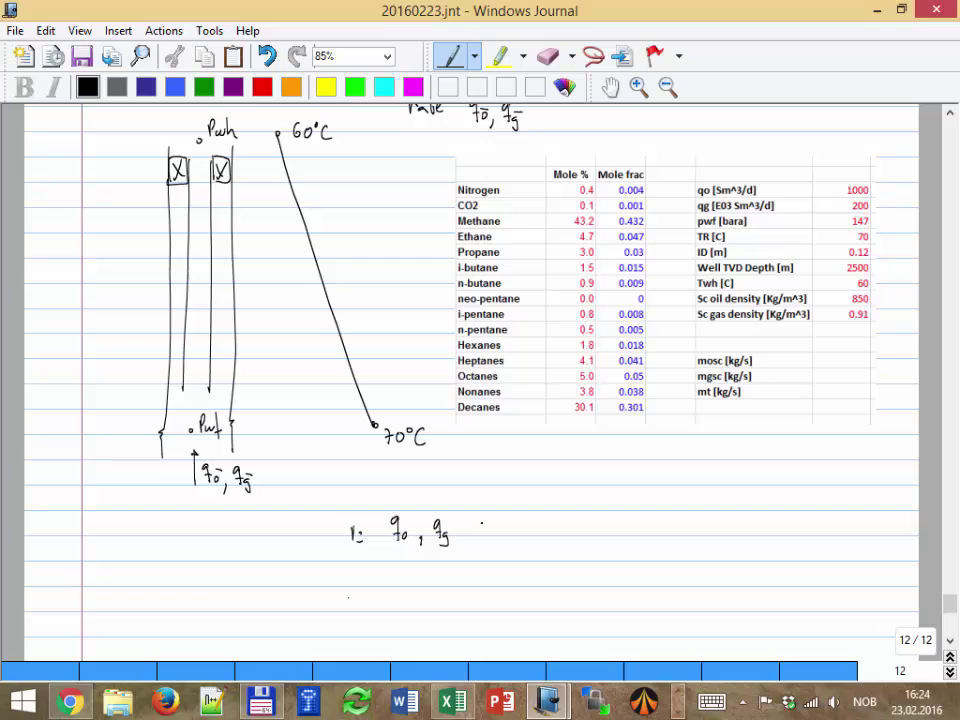
mouse_move(486, 516)
left_mouse_down()
mouse_move(481, 537)
mouse_move(500, 527)
left_mouse_up()
mouse_move(503, 527)
left_mouse_down()
mouse_move(552, 528)
mouse_move(565, 542)
left_mouse_up()
left_click_drag(584, 518, 580, 536)
left_click_drag(592, 527, 586, 541)
left_click_drag(587, 521, 595, 520)
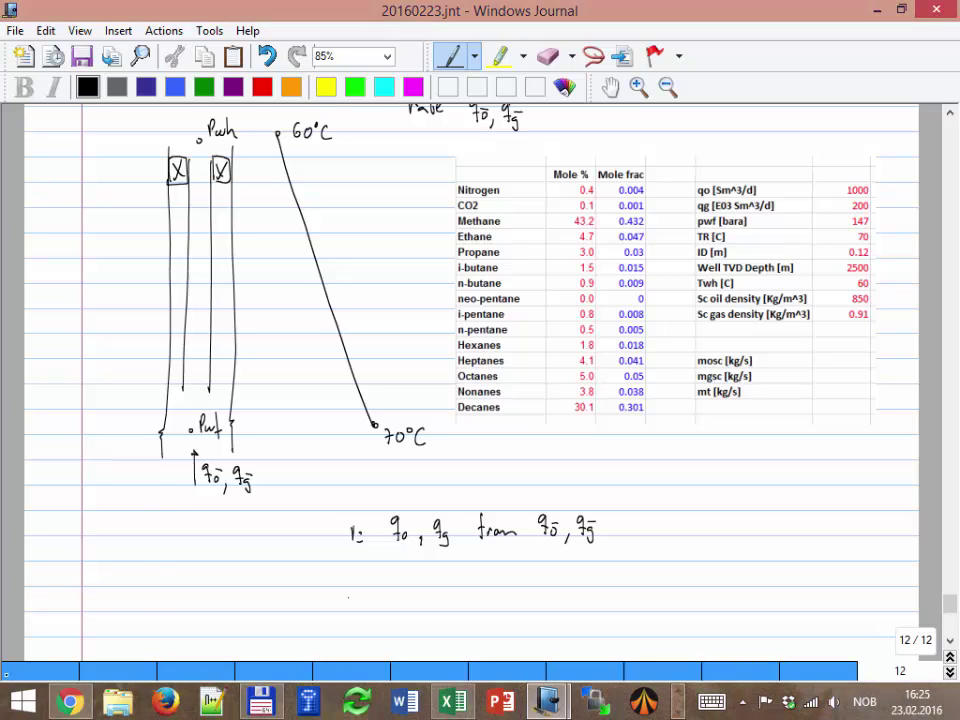
Switch to Google Chrome and open farm.ntnu.no.
left_click(70, 701)
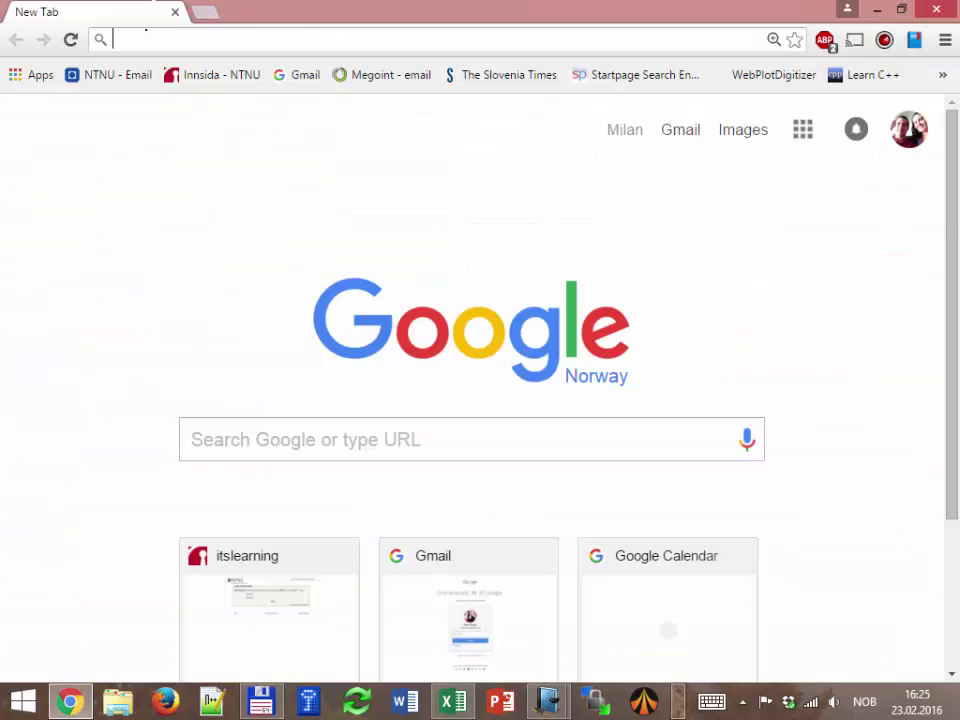
type("farm.ntnu.n")
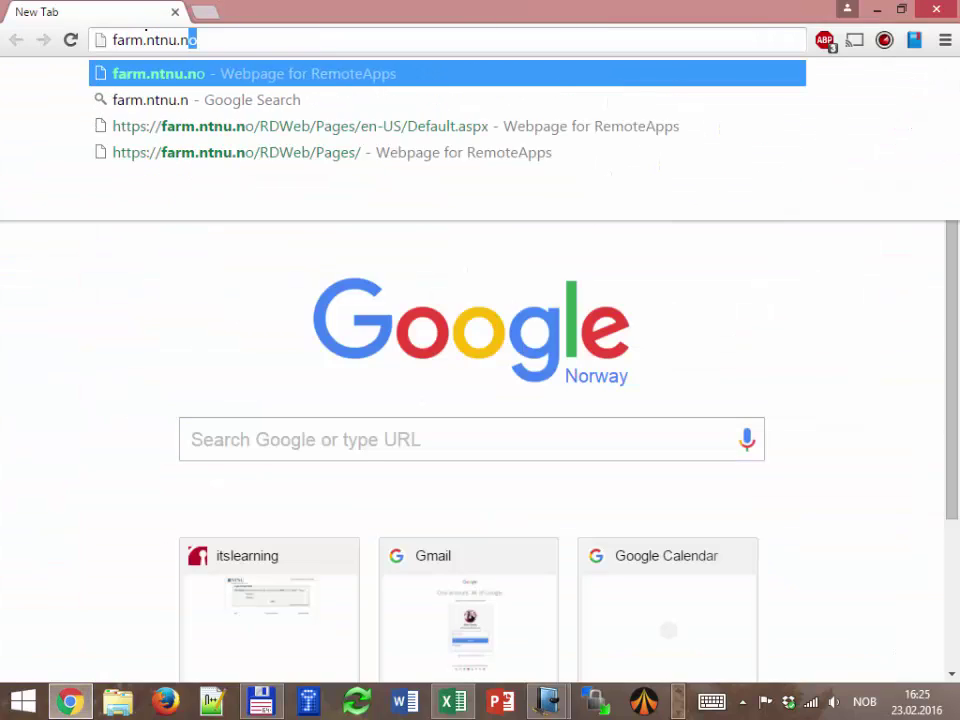
key("Return")
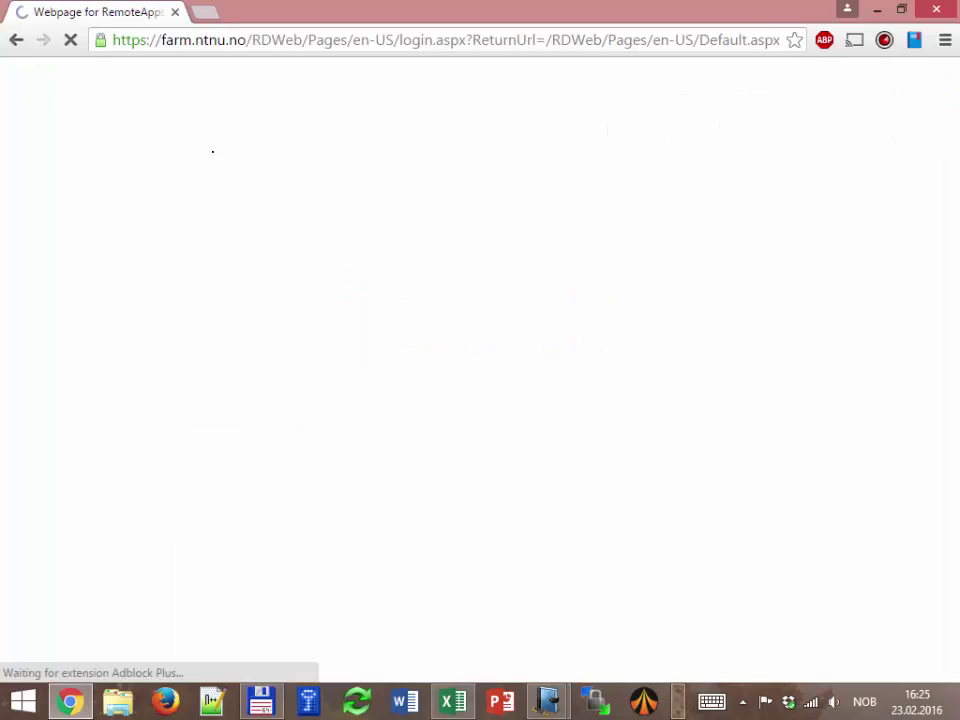
Enter the account password on the NTNU RemoteApps login page, replace it with a full re-entry, and sign in.
type("*******")
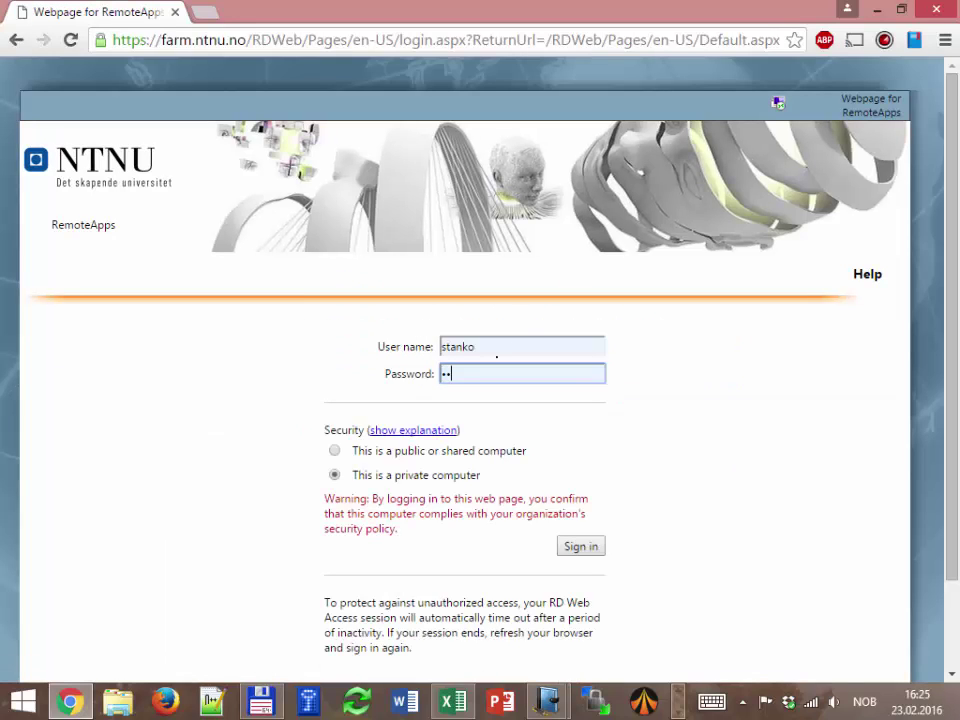
type("***")
right_click(488, 382)
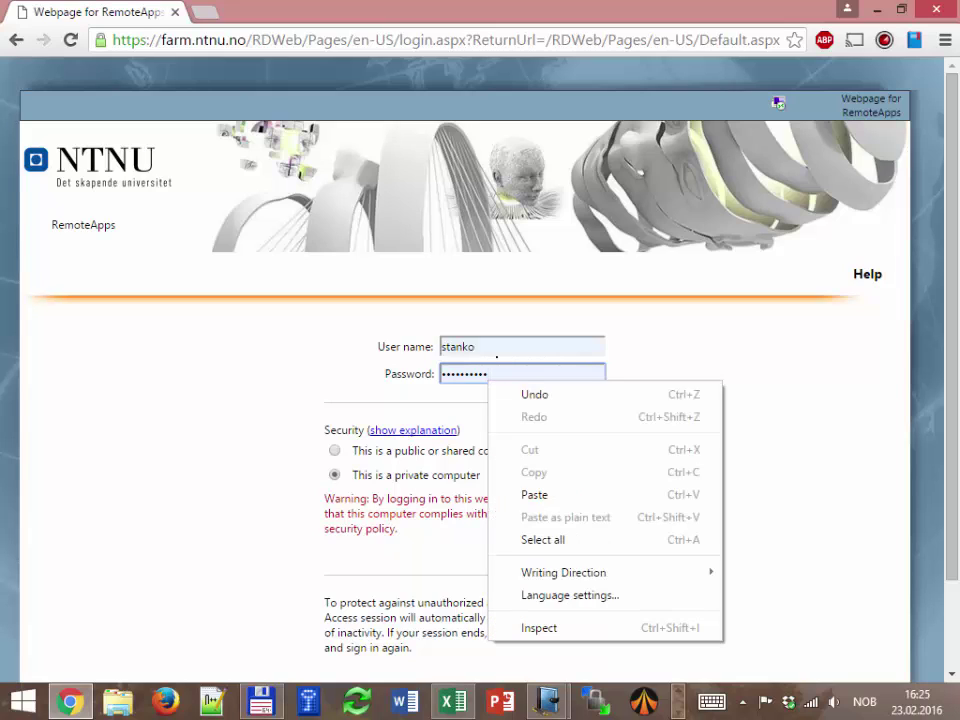
left_click(543, 539)
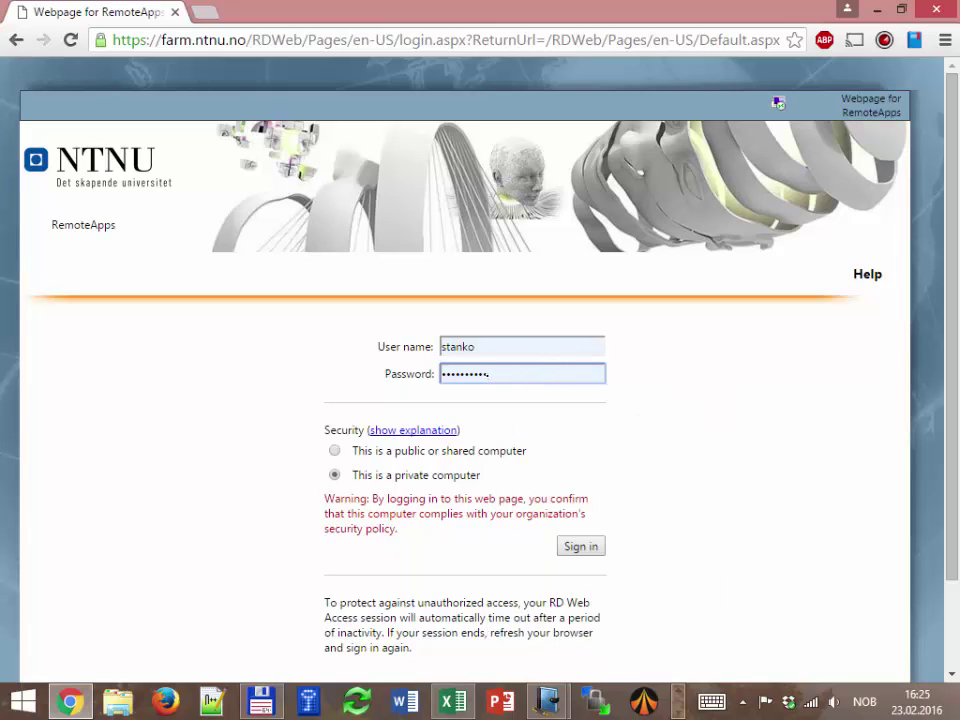
type("************")
key("Return")
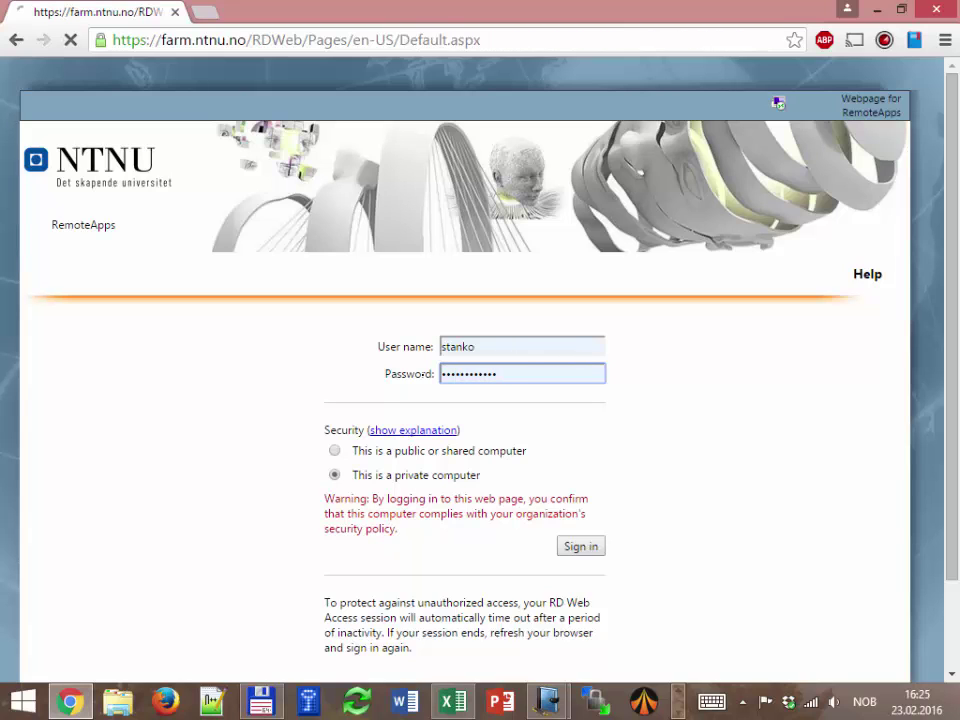
left_click(656, 178)
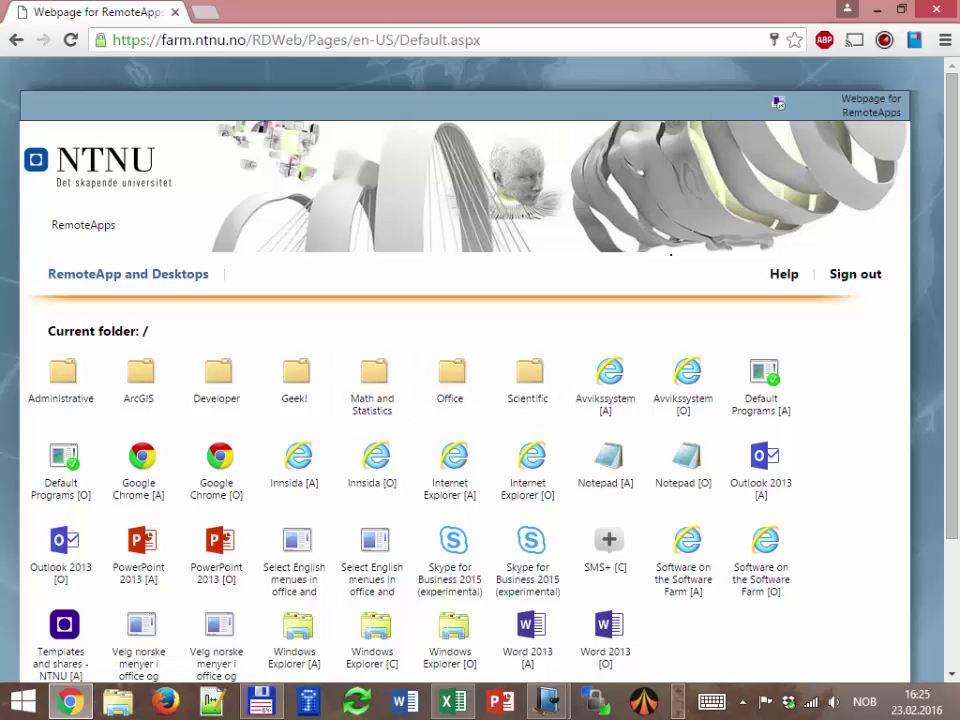
Launch Aspen HYSYS V8.6 from the Scientific folder, connect to the remote program, and enter the account password.
left_click(528, 380)
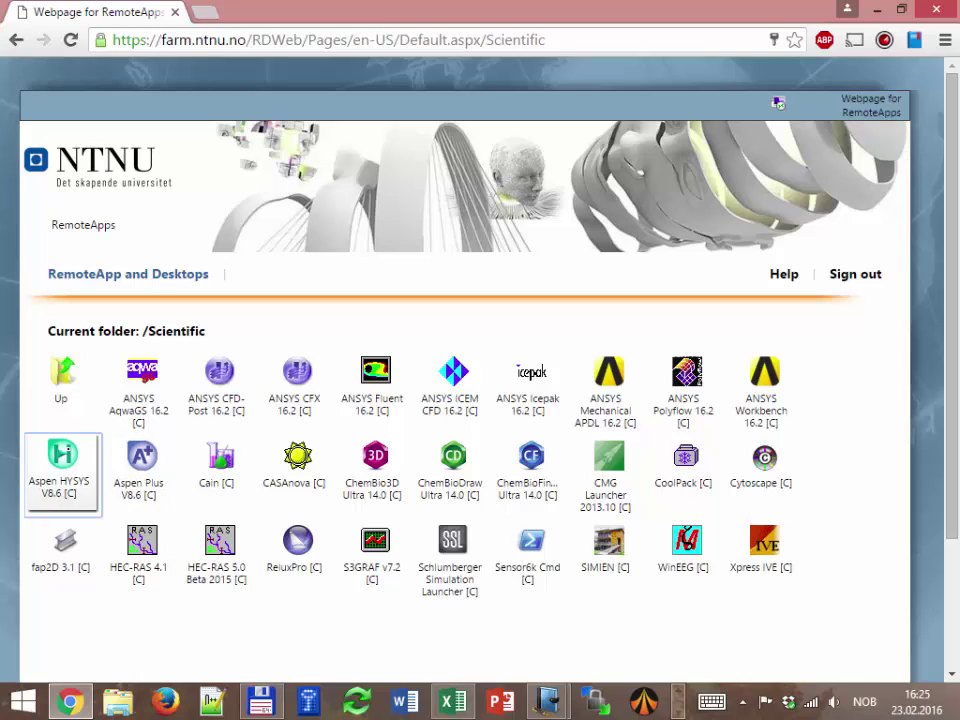
left_click(62, 468)
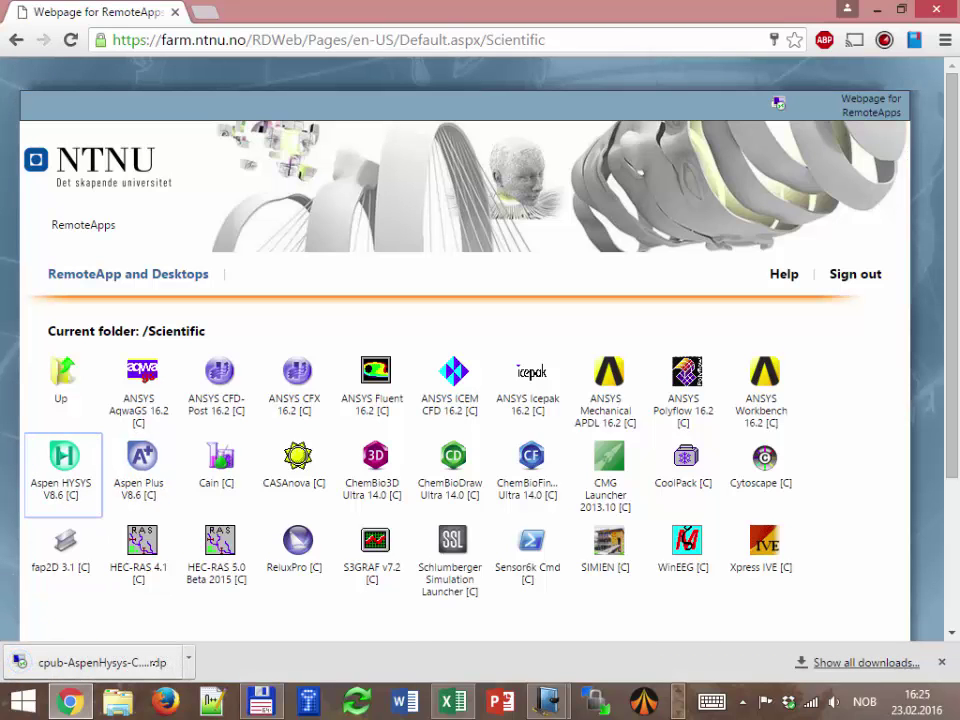
left_click(150, 662)
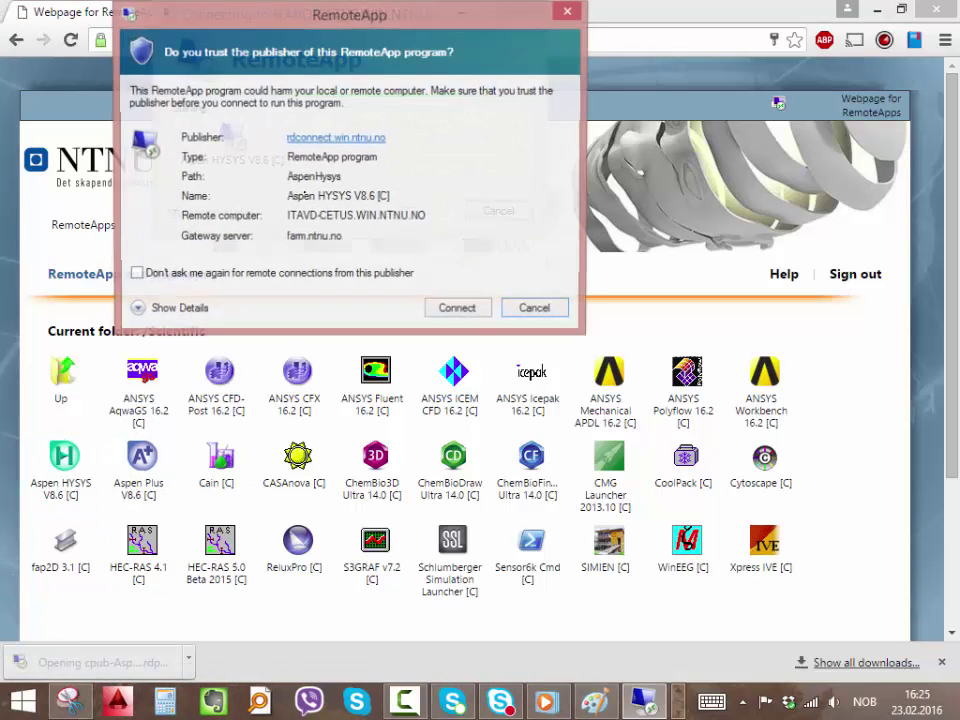
left_click(458, 310)
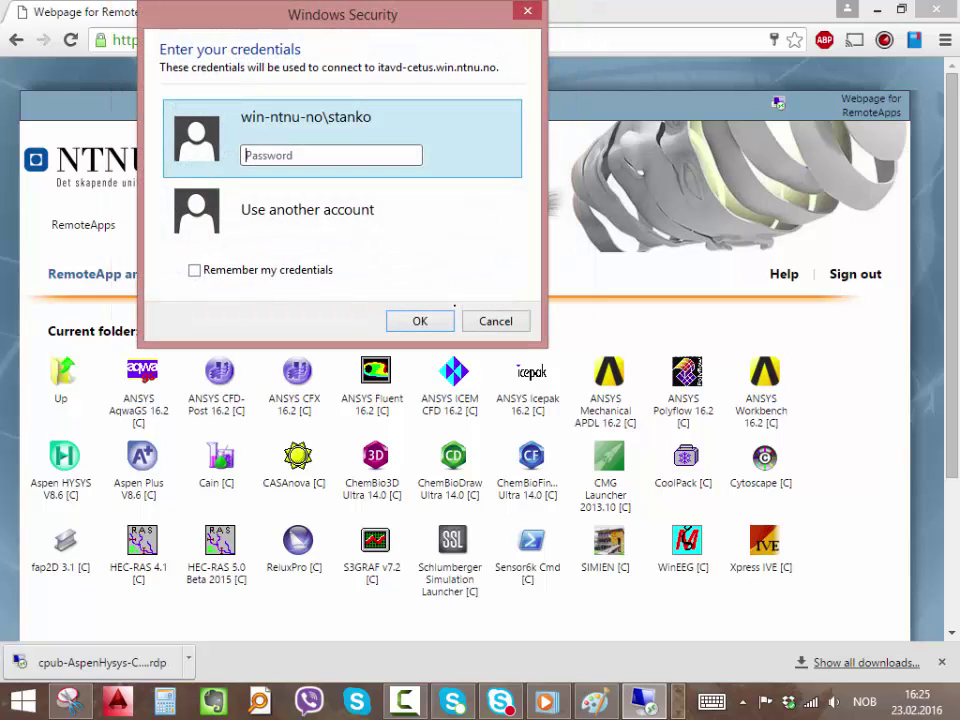
type("••••••••••••")
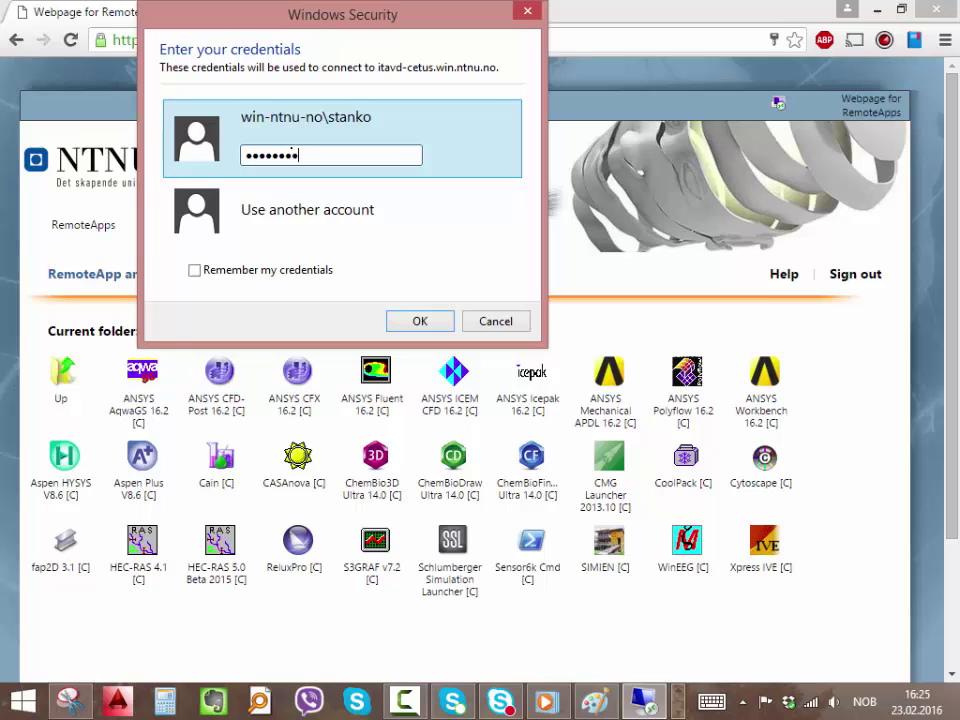
key("Return")
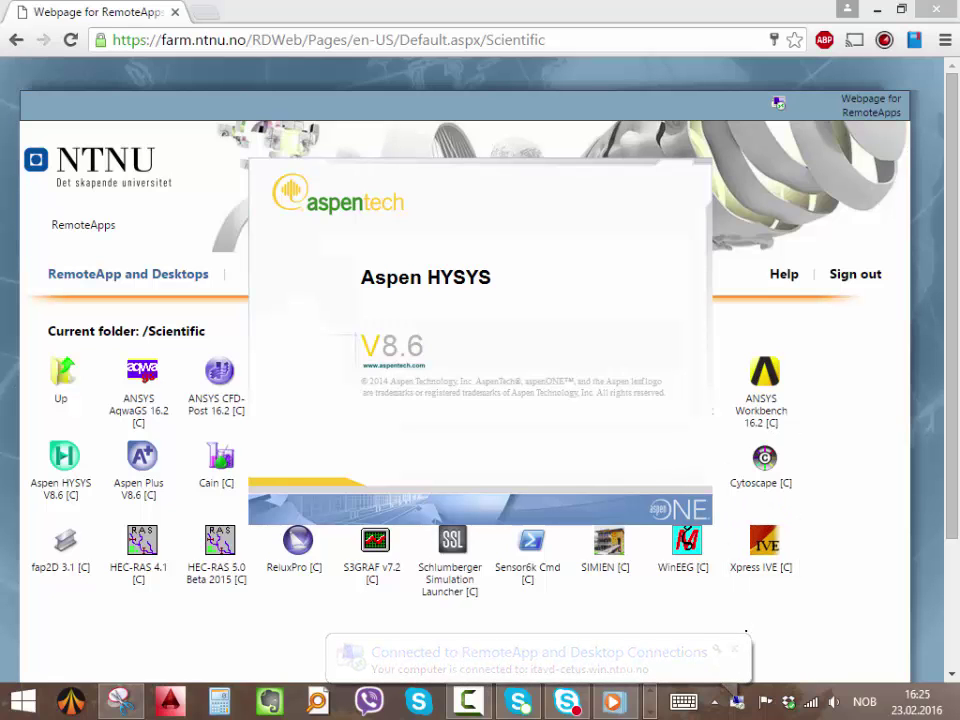
Dismiss the Aspen Properties databank warning, bring up the composition picture in Paint, and maximize the Aspen HYSYS window over it.
left_click(654, 416)
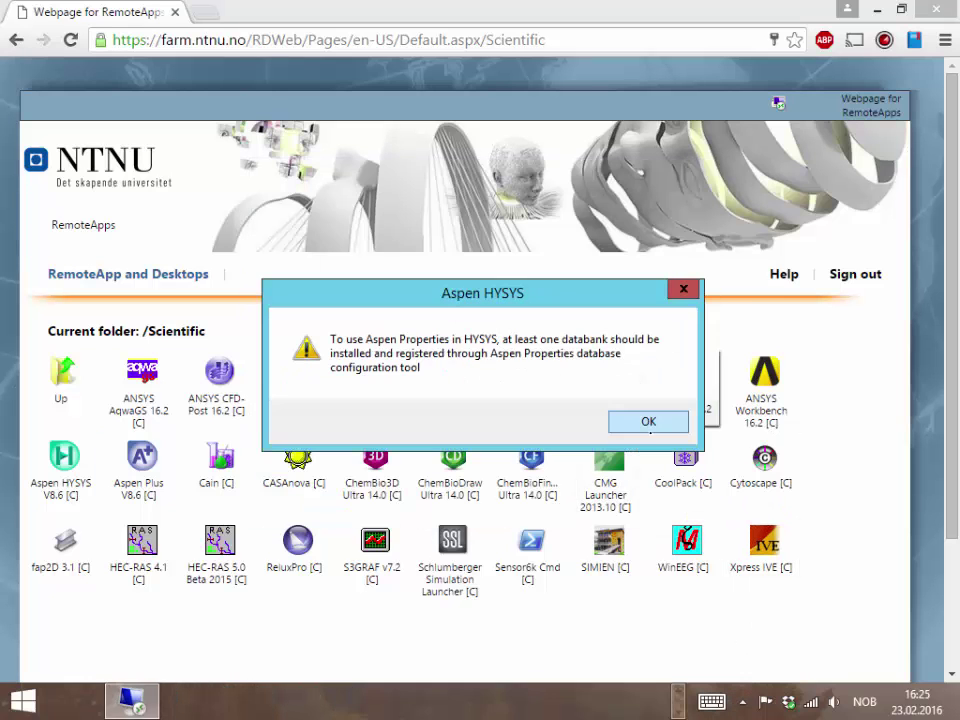
left_click(655, 420)
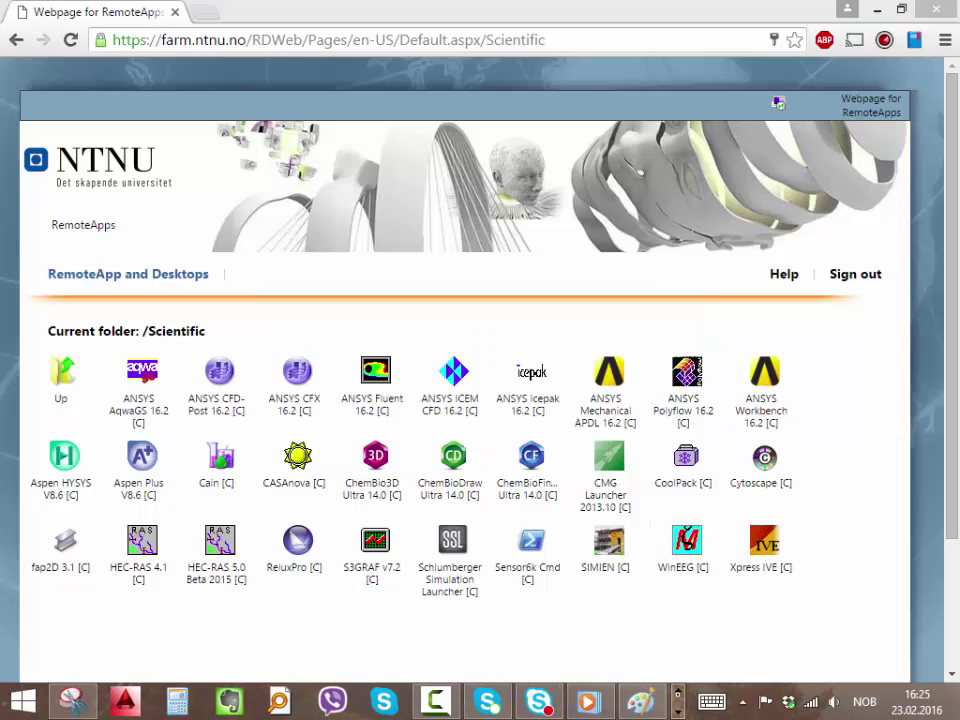
left_click(639, 701)
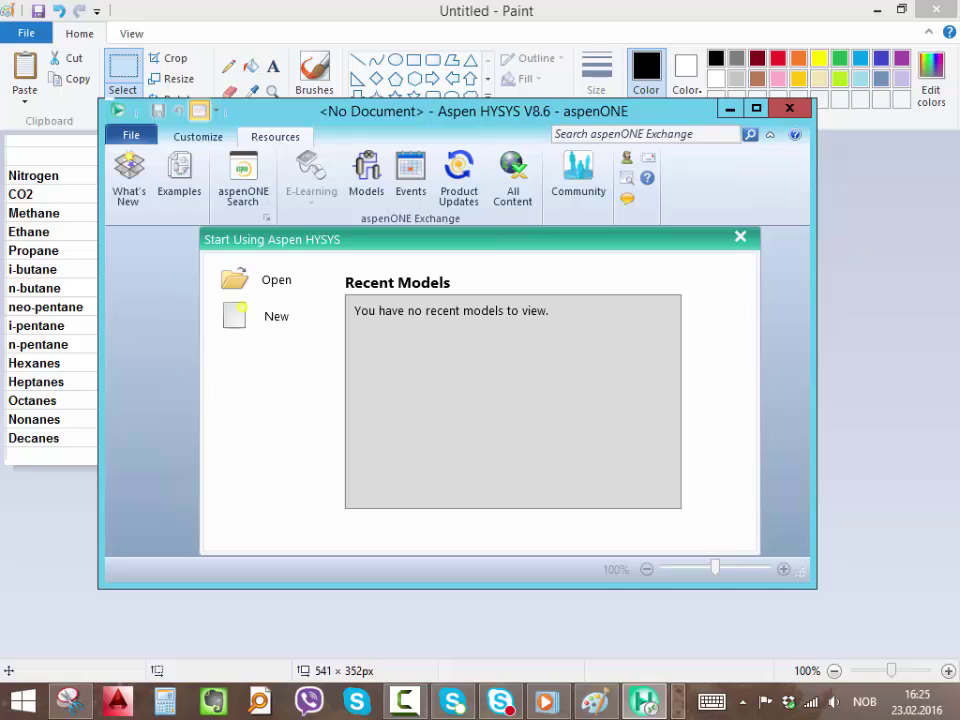
left_click(755, 107)
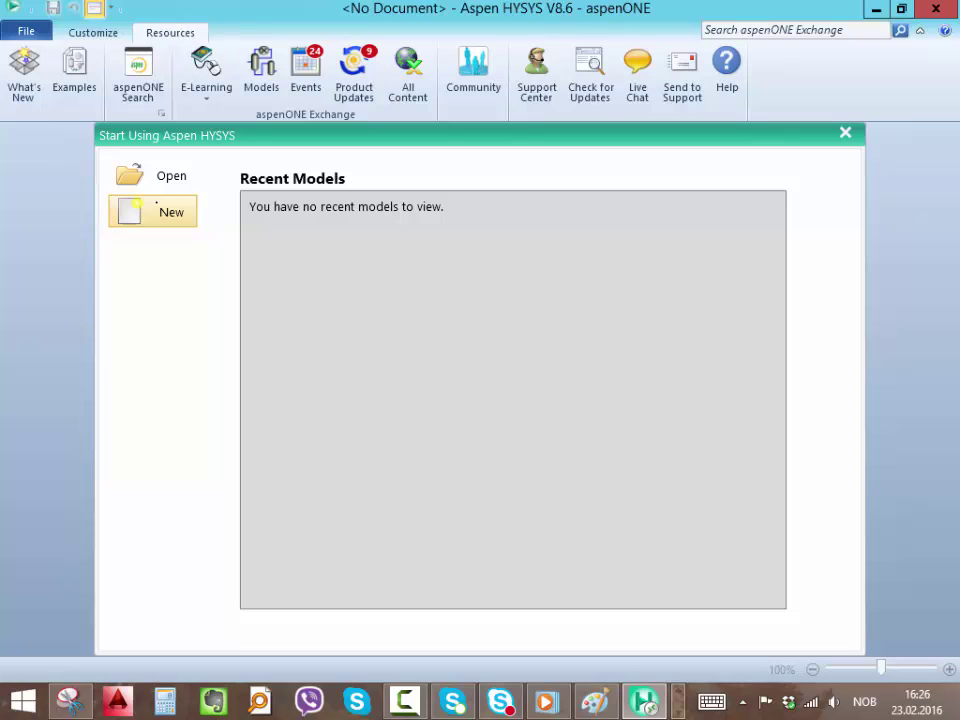
Create a new HYSYS case and add an empty component list to it.
left_click(156, 205)
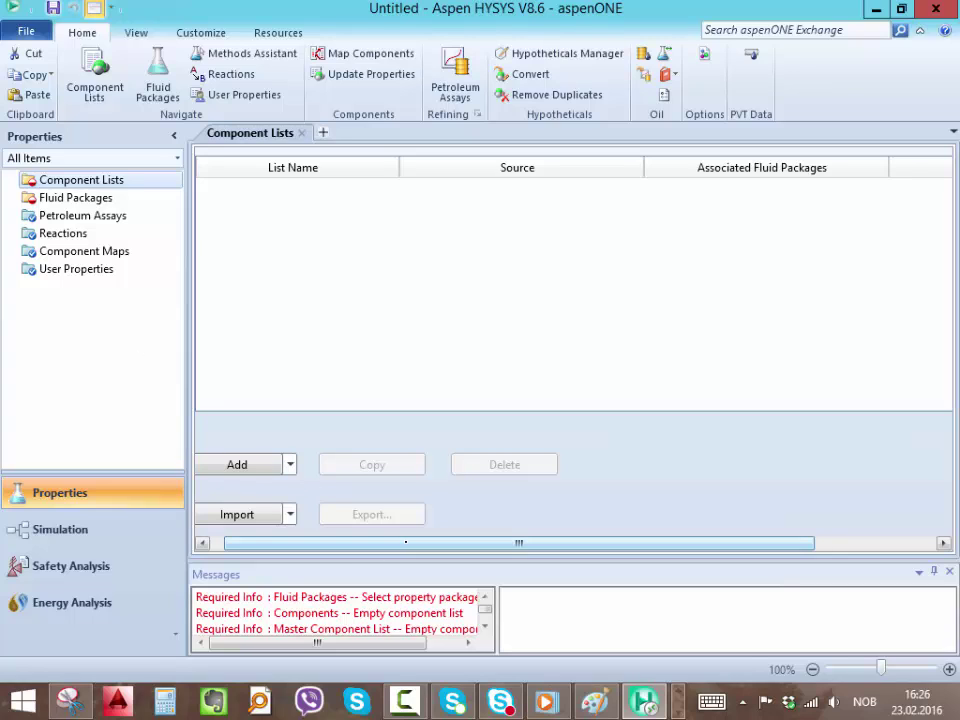
left_click_drag(408, 543, 393, 543)
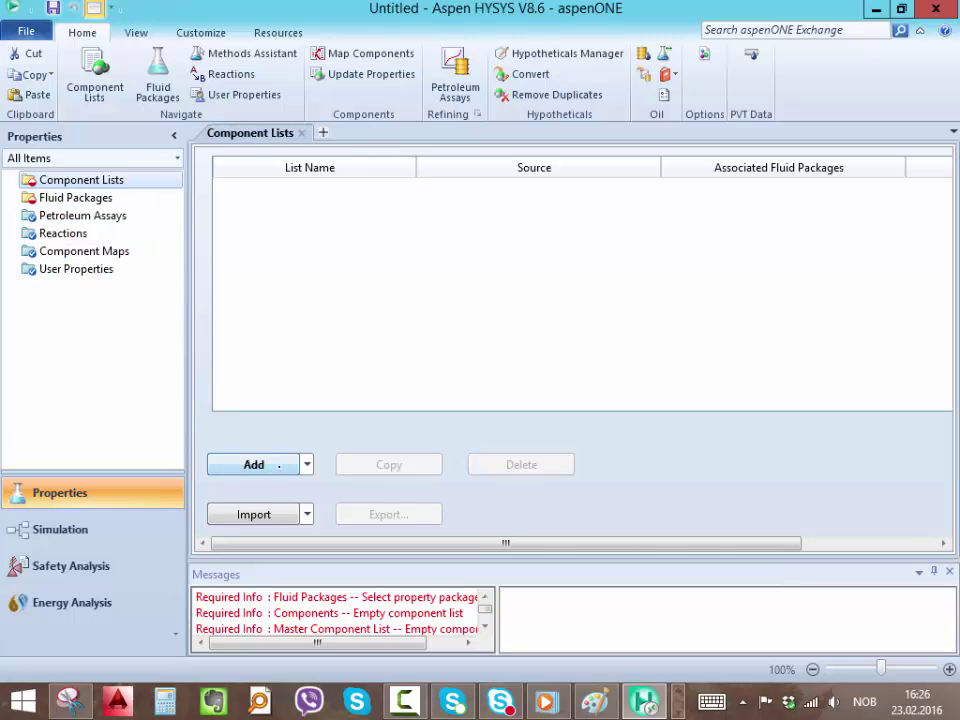
left_click(279, 465)
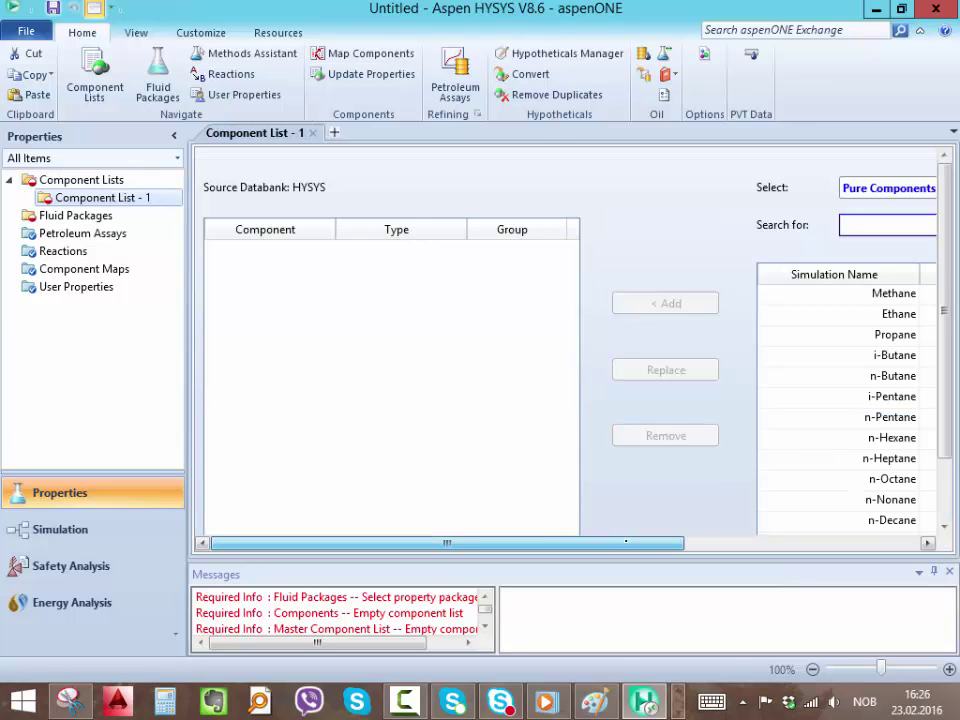
Search the pure components for "nitro" and add Nitrogen to the component list.
left_click_drag(626, 541, 845, 551)
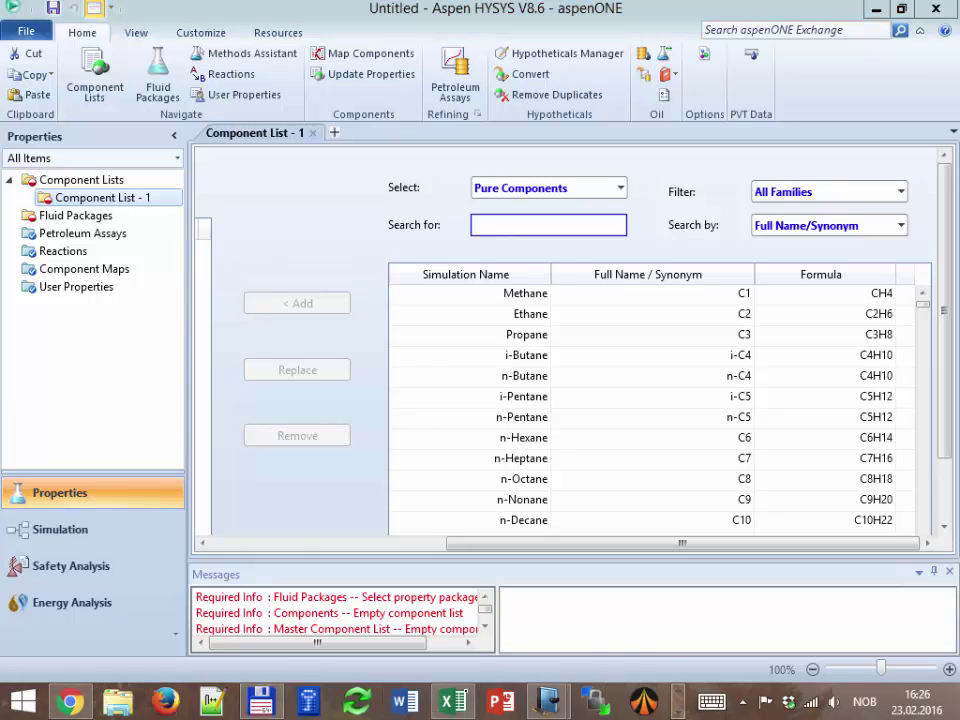
key("alt+Tab")
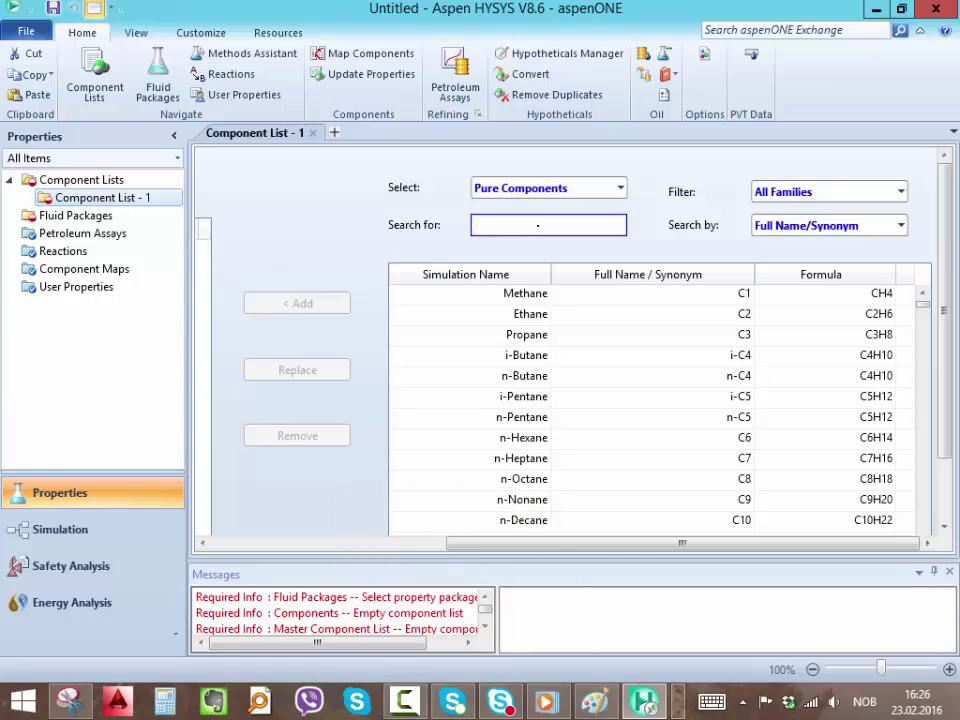
type("nitro")
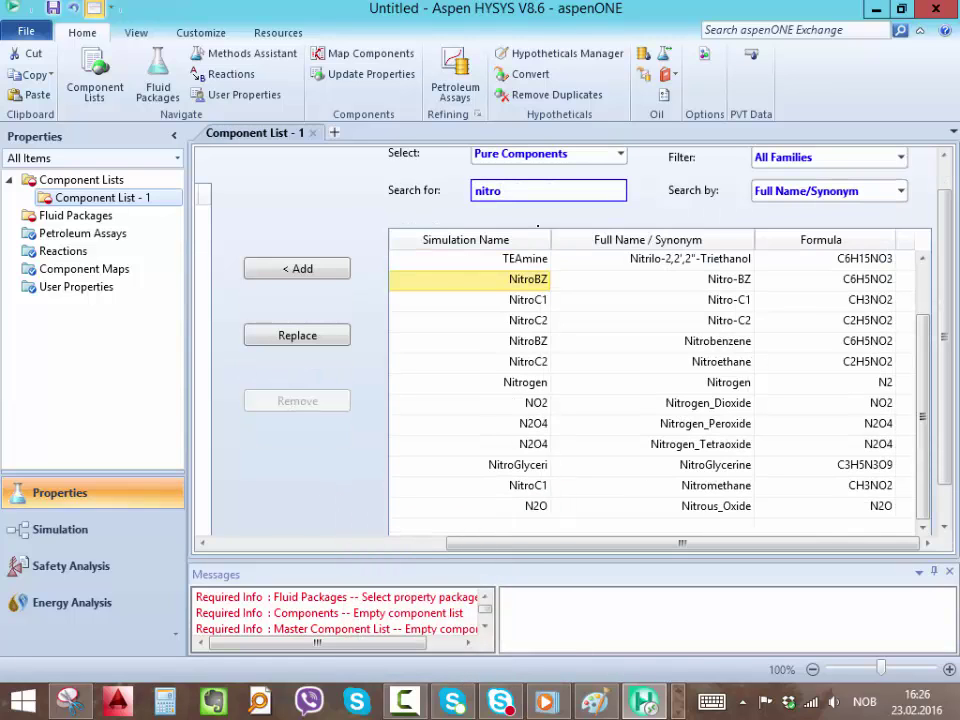
left_click(514, 383)
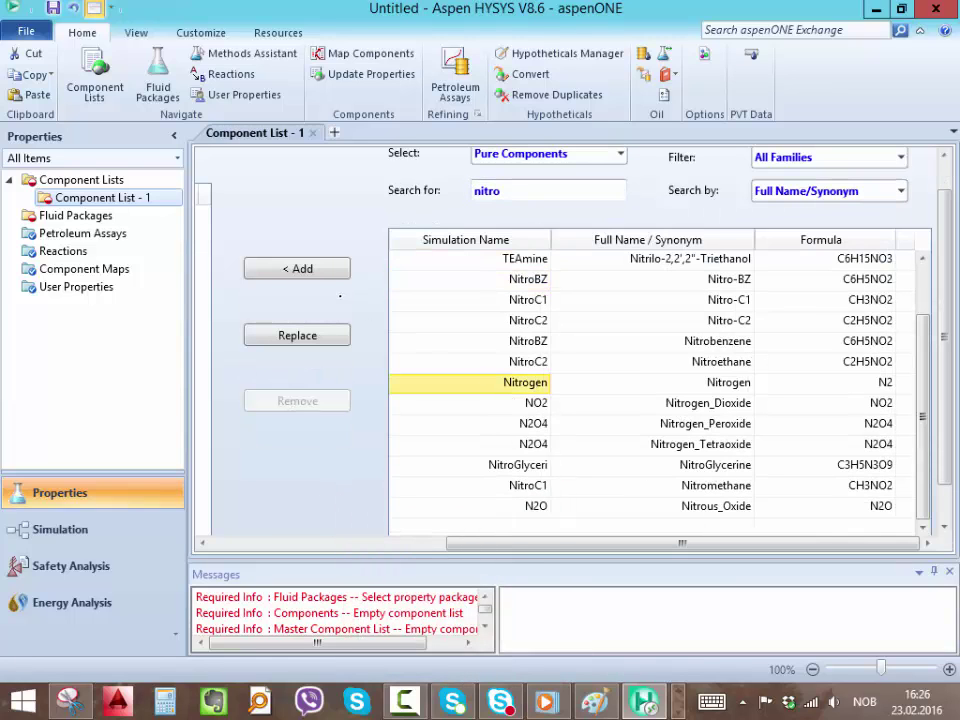
left_click(309, 269)
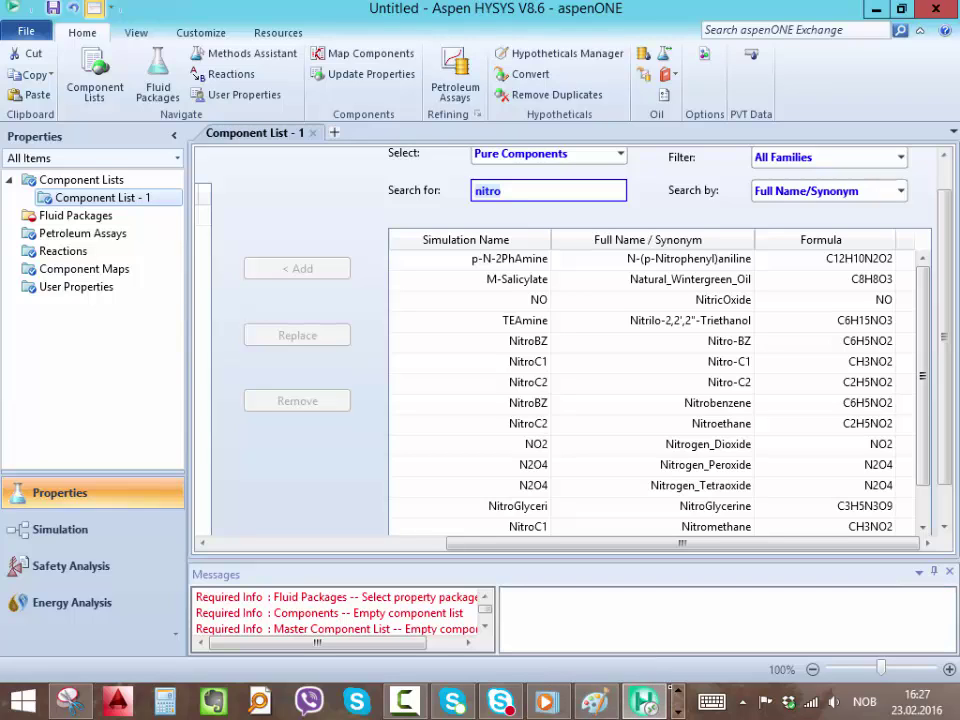
Search for "co2" and "metha" and add CO2 and Methane to the component list.
type("co2")
key("Return")
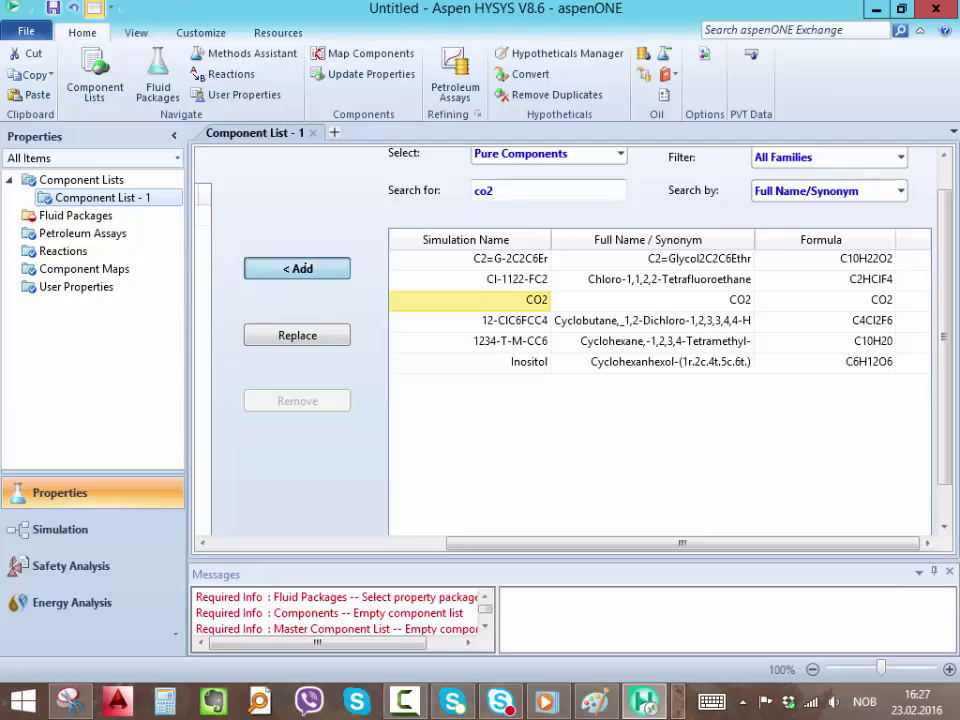
type("metha")
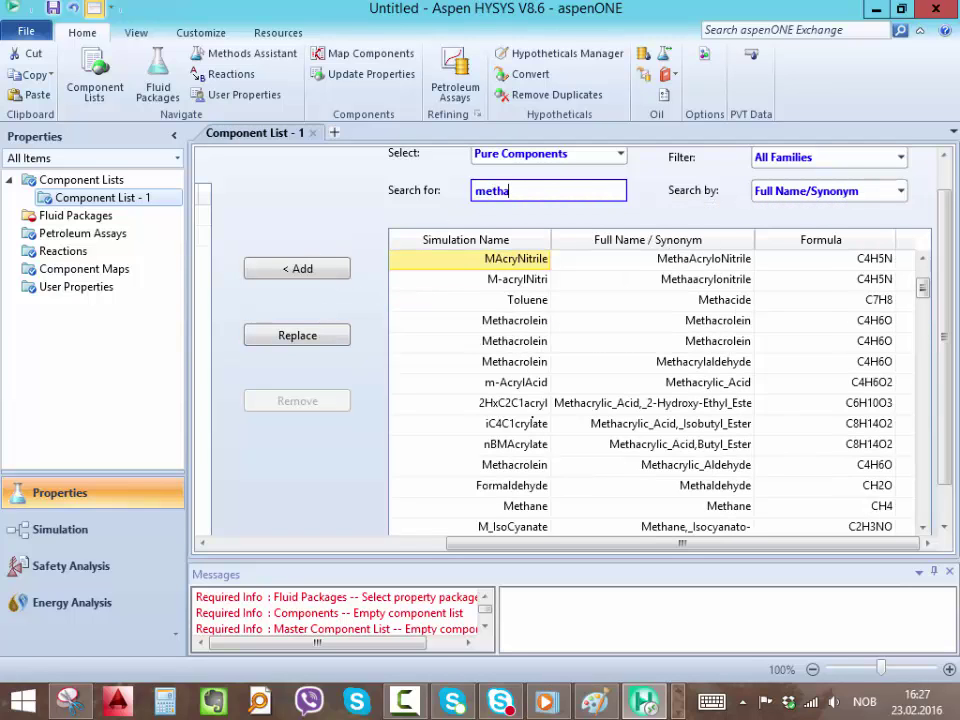
left_click(520, 506)
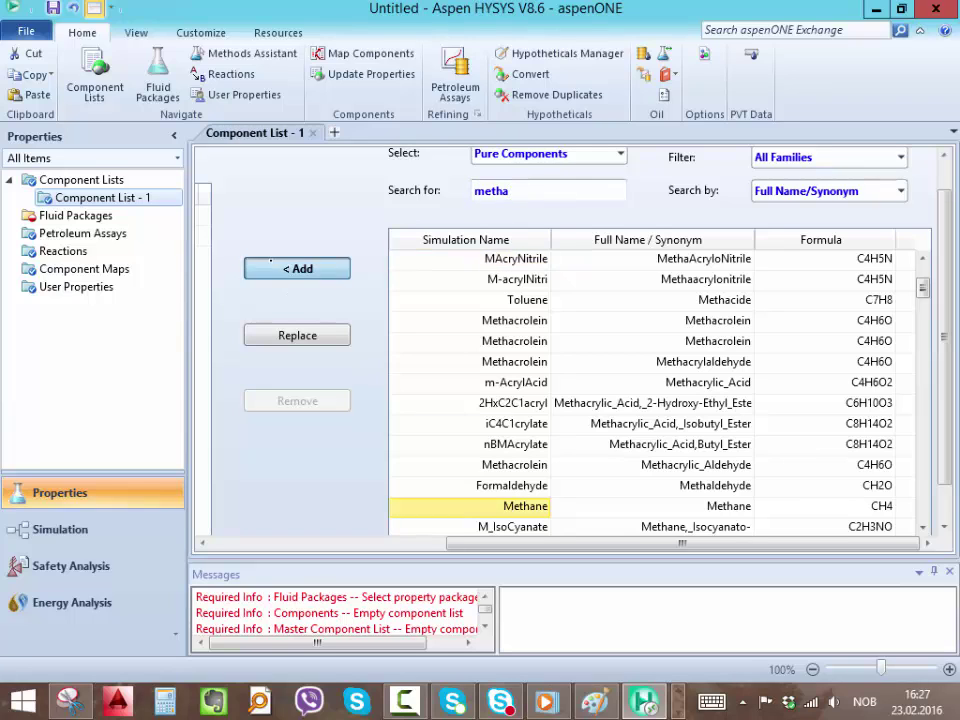
left_click(271, 261)
Search for "ethane" and "propane" and add Ethane and Propane to the component list.
type("et")
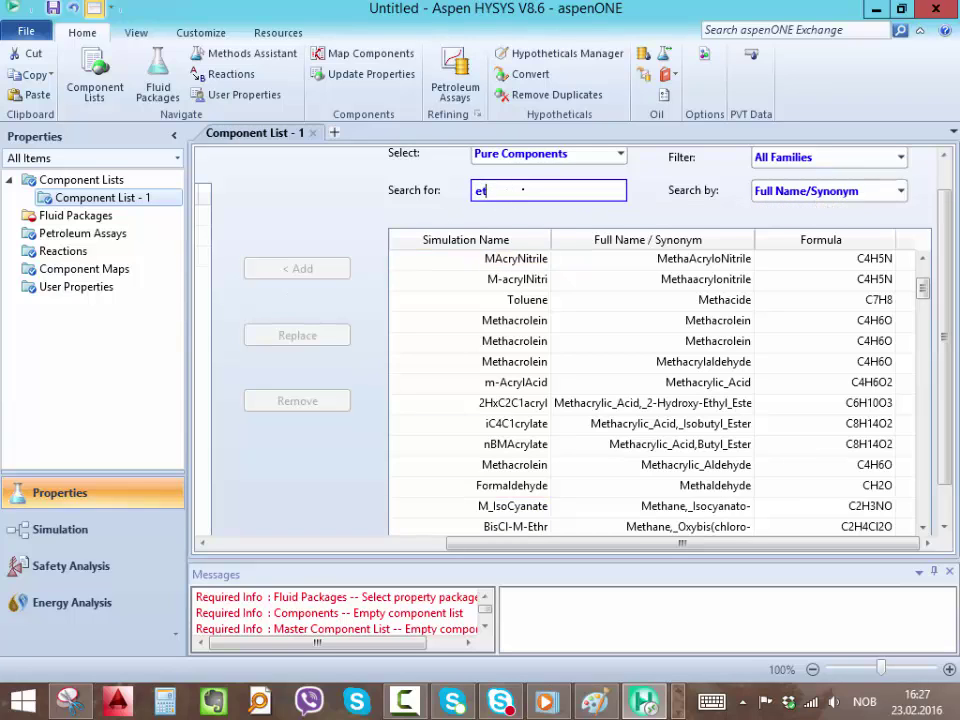
type("hane")
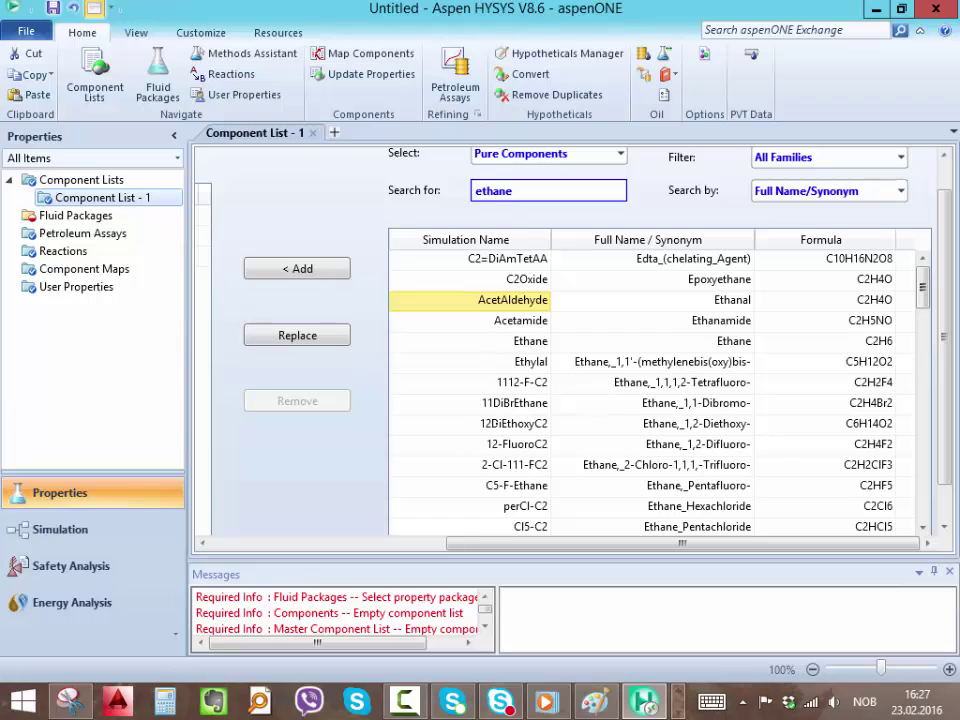
left_click(296, 268)
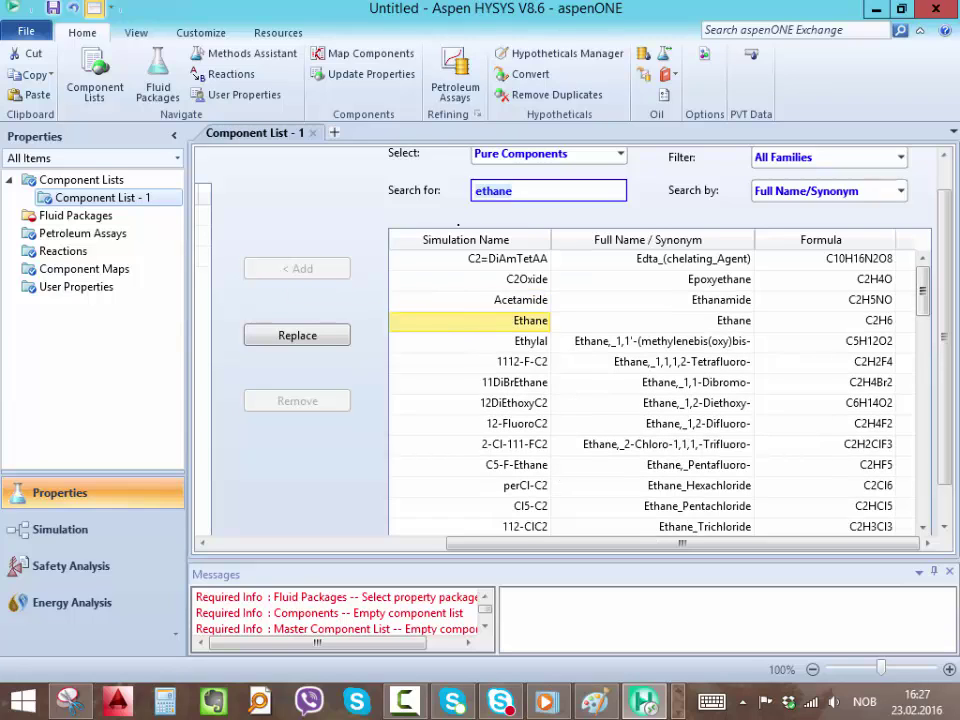
key("Return")
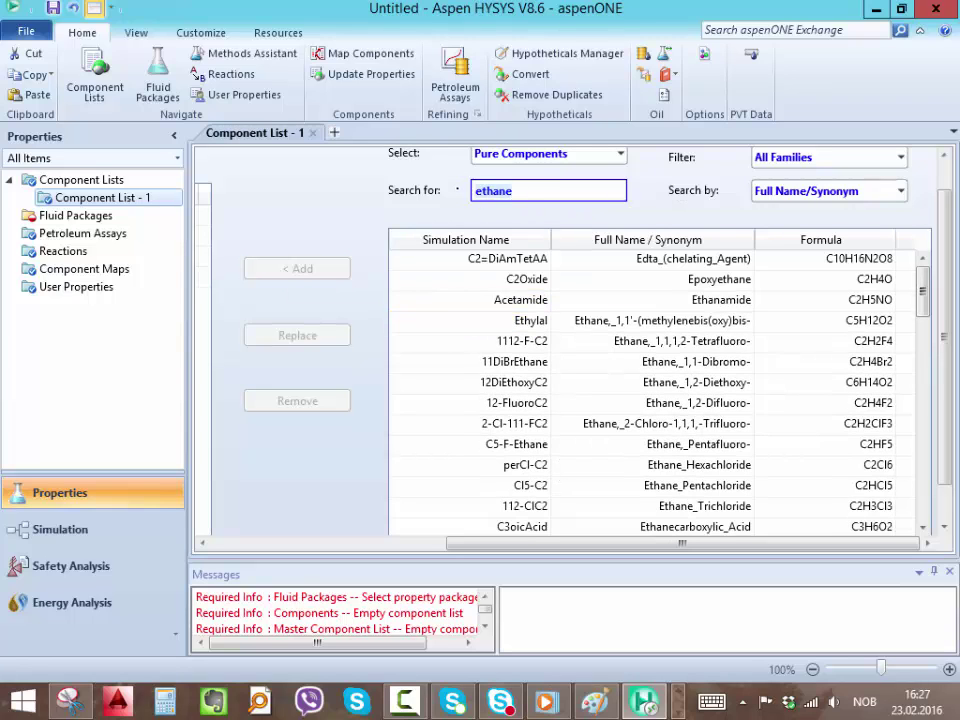
type("propane")
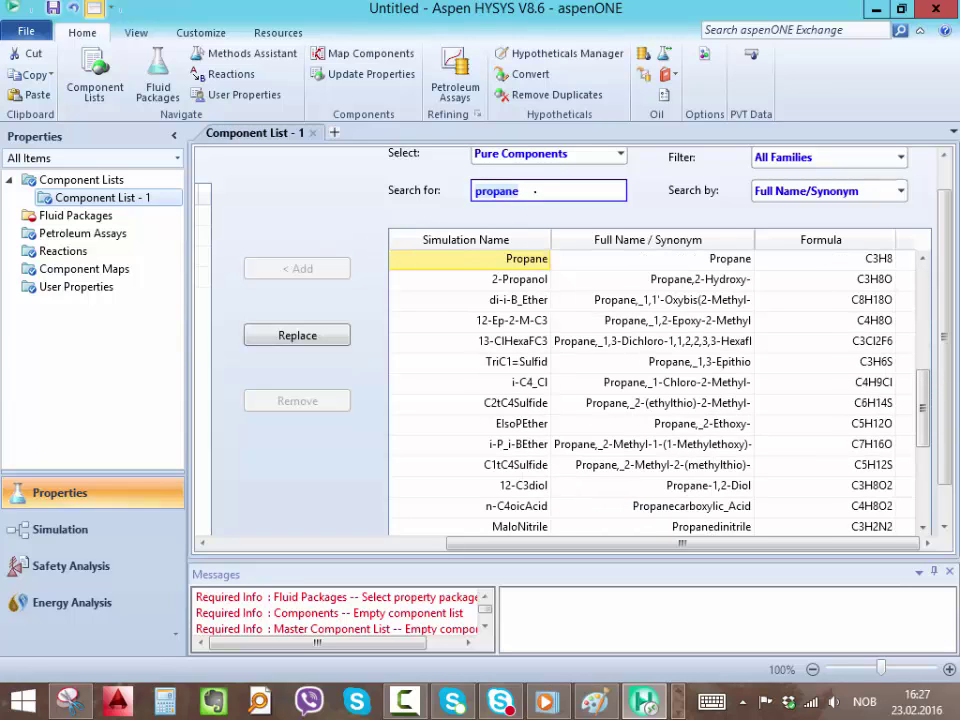
key("Return")
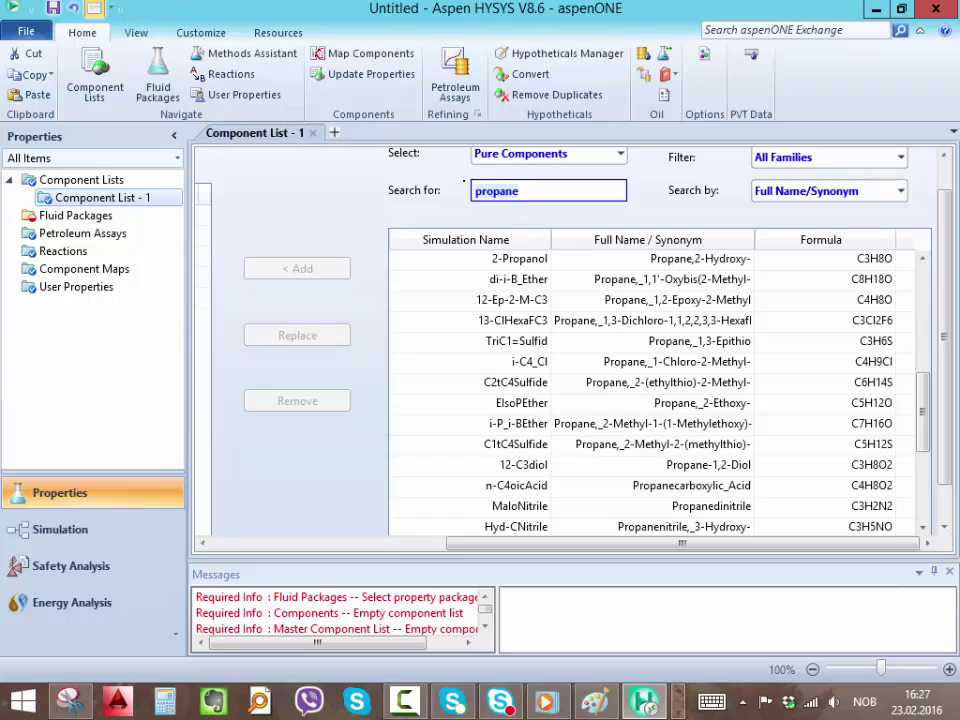
Search for "ibutane" and "nbutane" and add i-Butane and n-Butane to the component list.
type("ibutane")
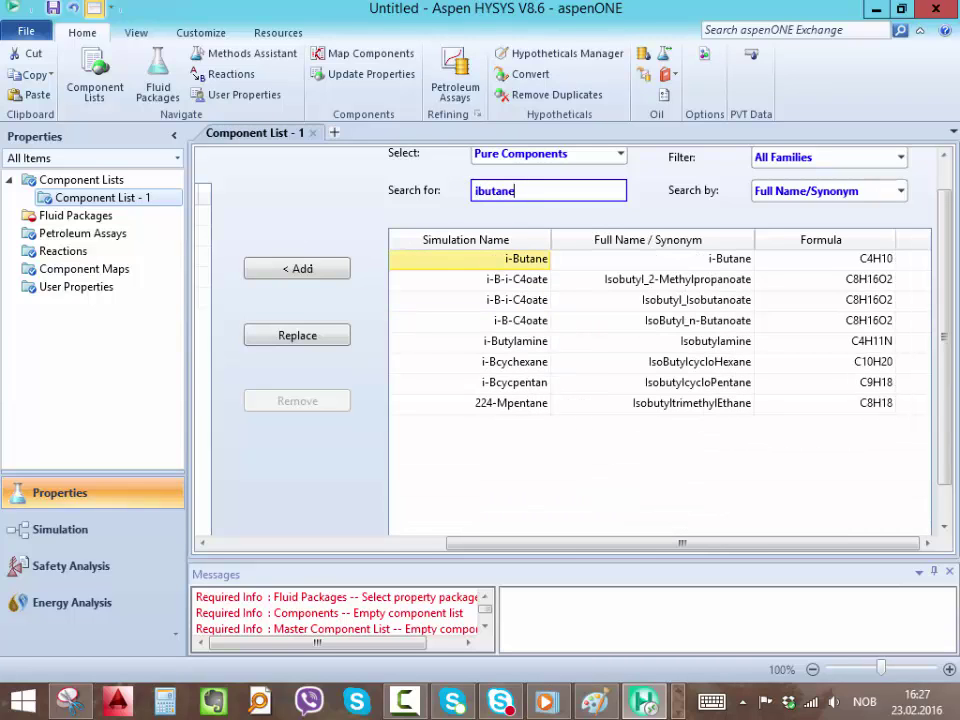
key("Return")
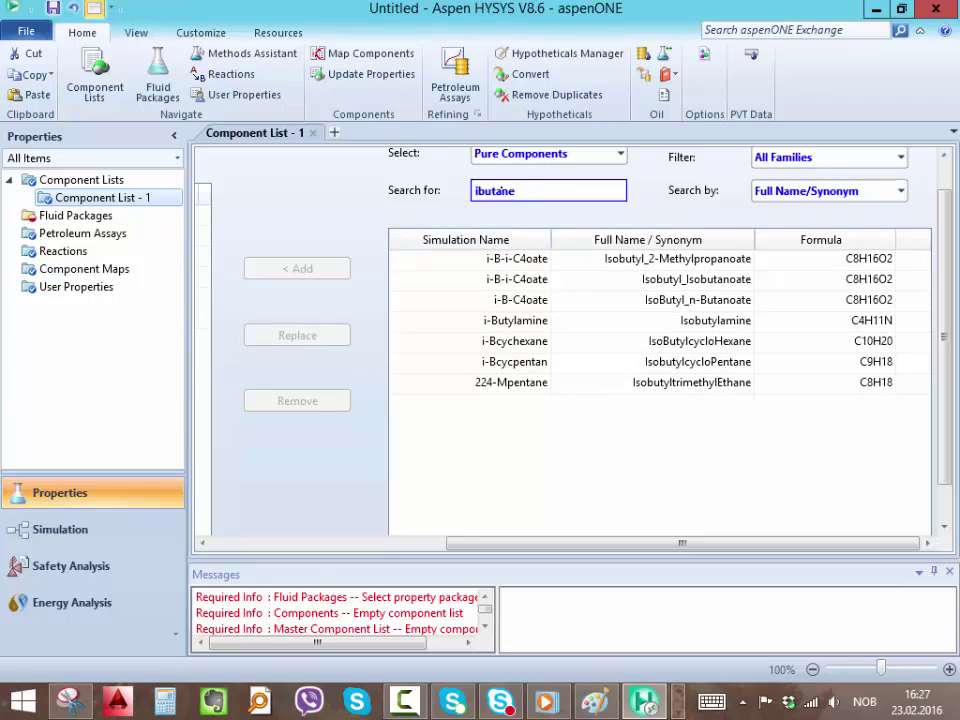
double_click(508, 190)
type("nbutane")
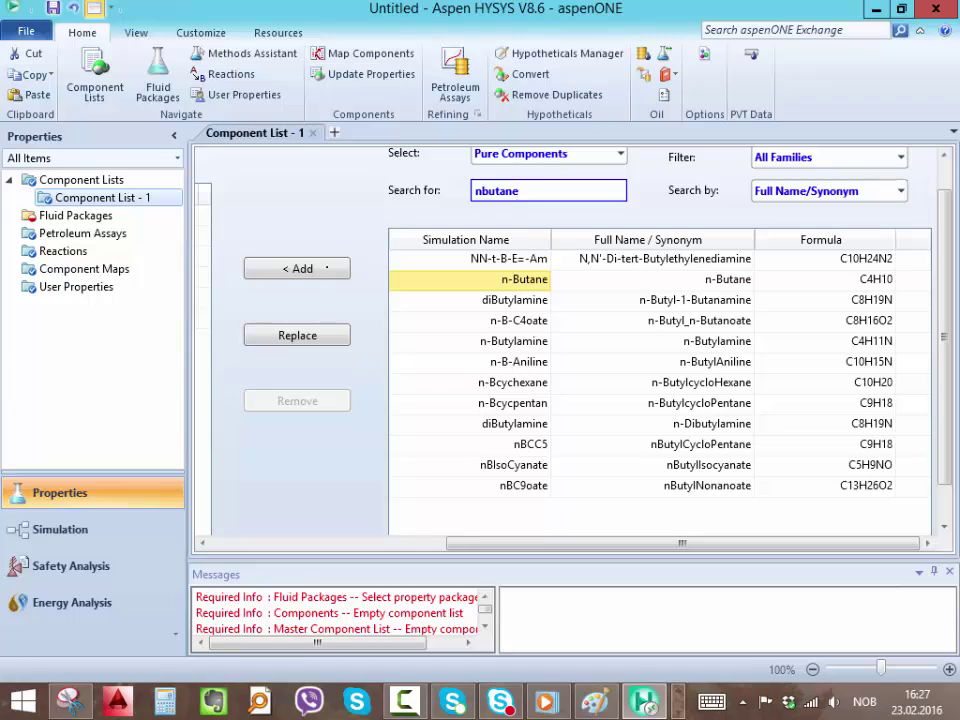
key("Return")
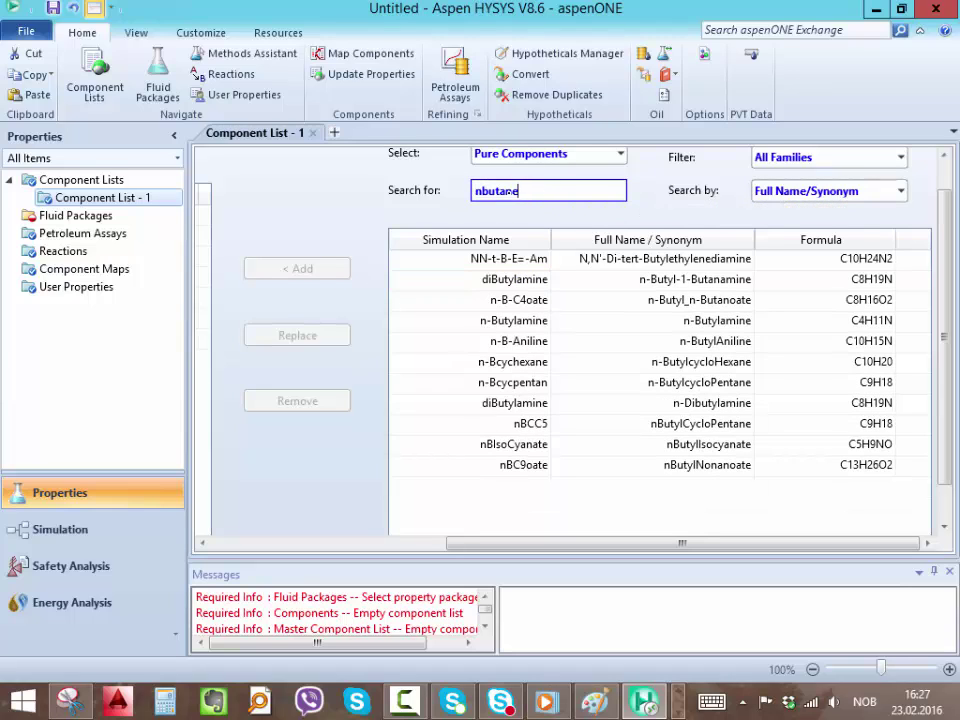
Search for "npentane", add n-Pentane to the component list, and select the search text for replacement.
type("i")
key("BackSpace")
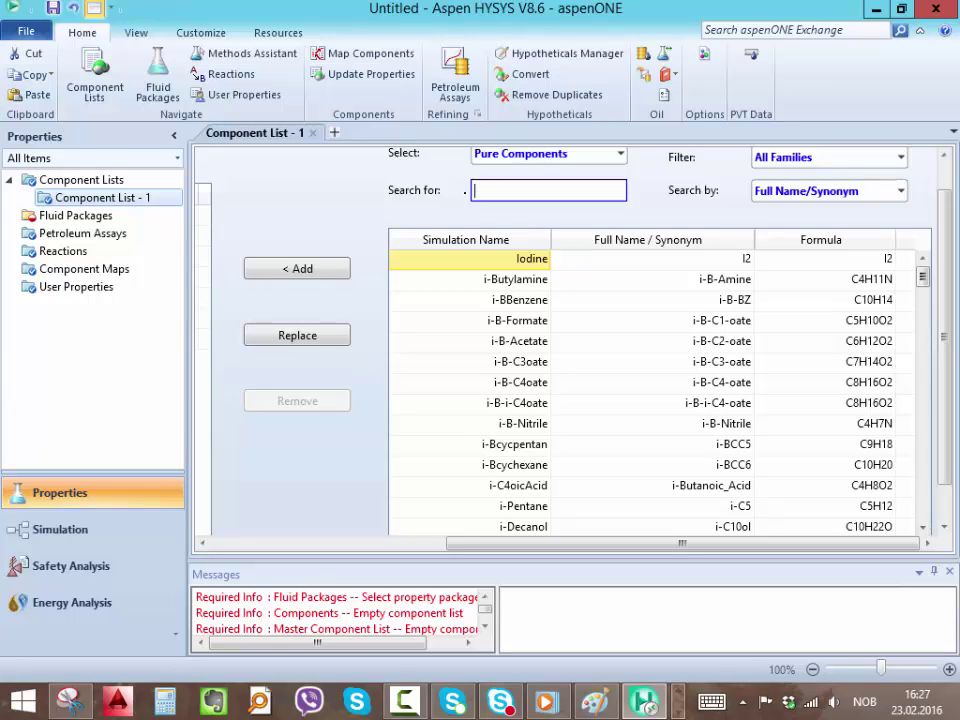
type("n")
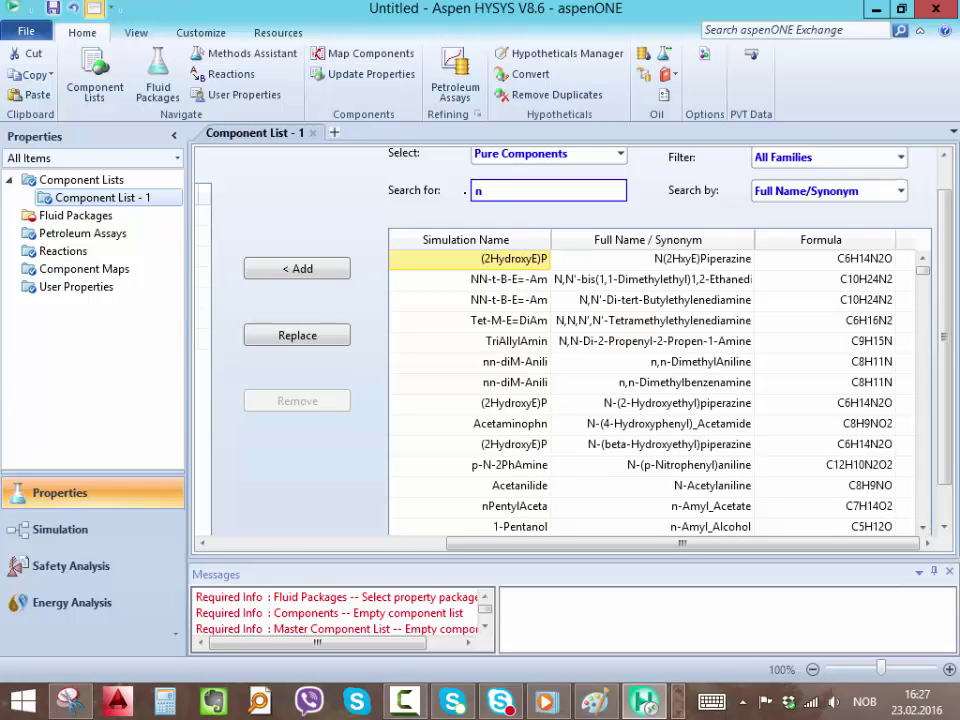
type("pentane")
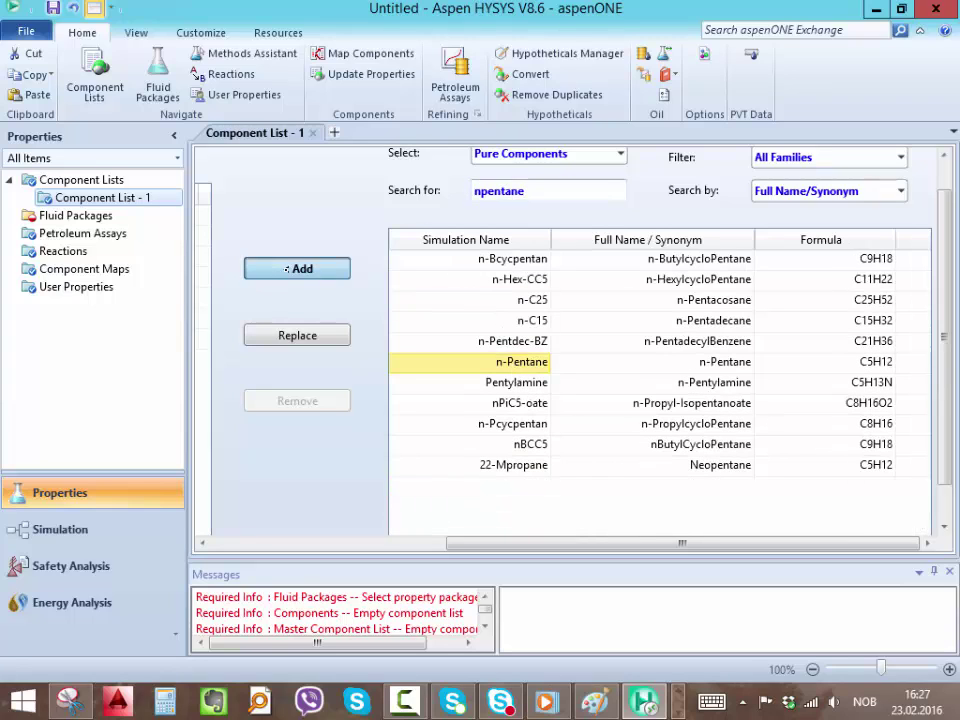
left_click(297, 268)
left_click(545, 190)
left_click_drag(545, 190, 471, 189)
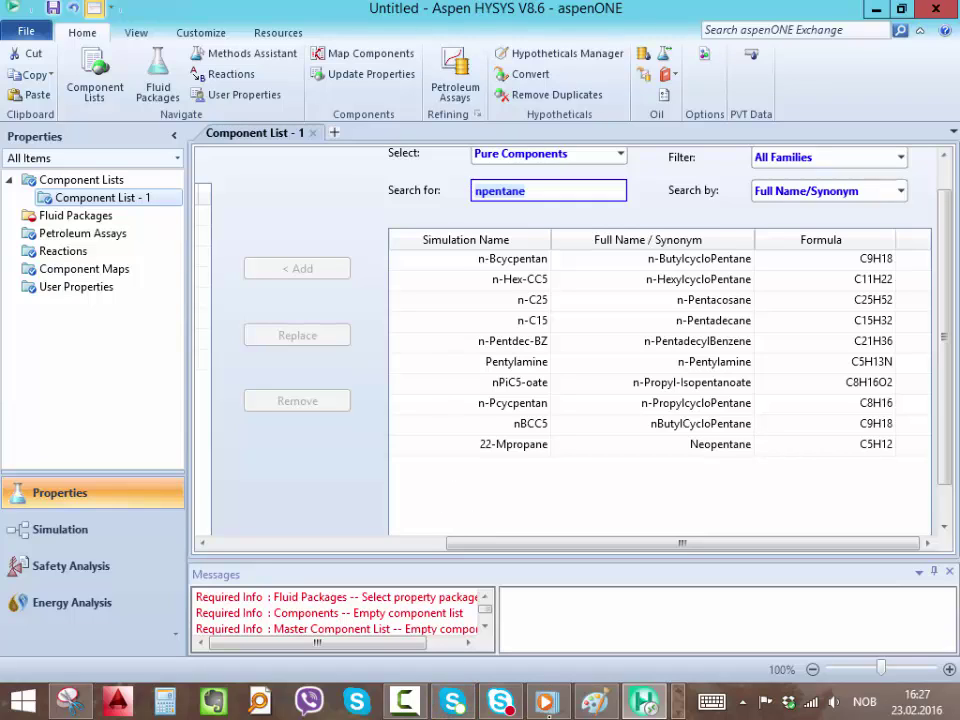
Search for "ipentane" and add i-Pentane to the component list.
left_click(678, 690)
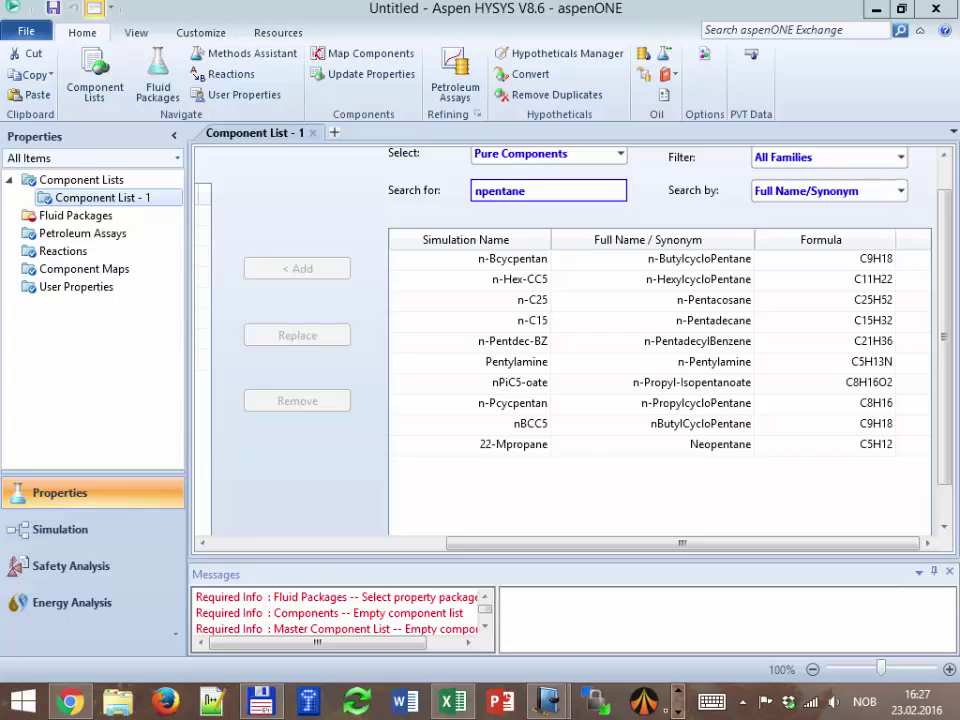
mouse_move(548, 702)
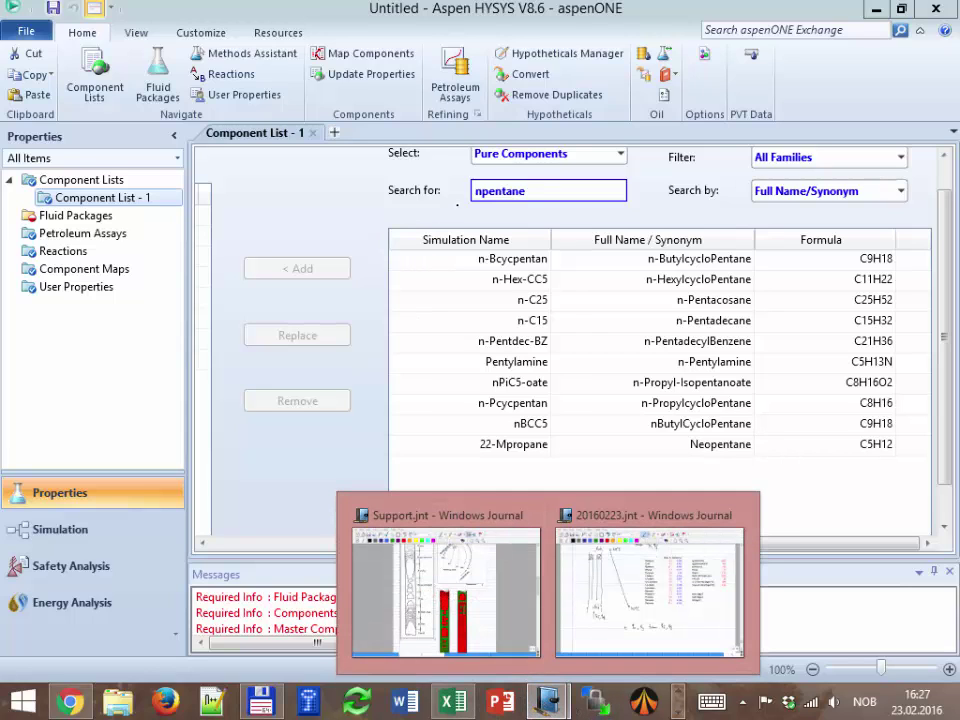
left_click(477, 191)
key("BackSpace")
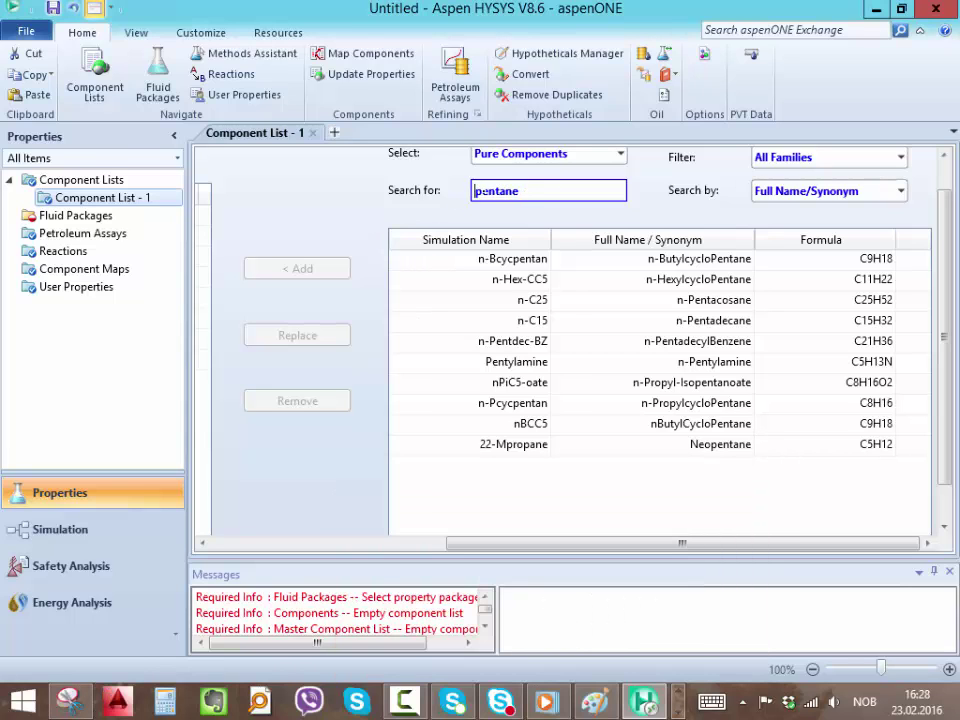
type("i")
left_click(324, 269)
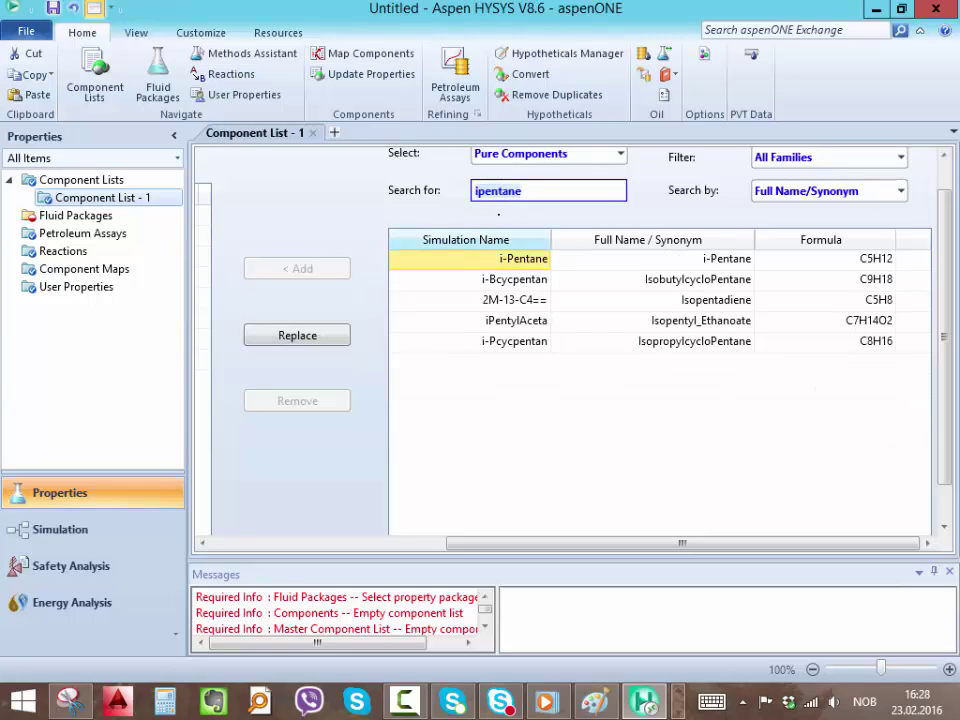
Search for "hexane" and "heptane" and add n-Hexane and n-Heptane to the component list.
left_click(540, 190)
left_click_drag(522, 191, 463, 188)
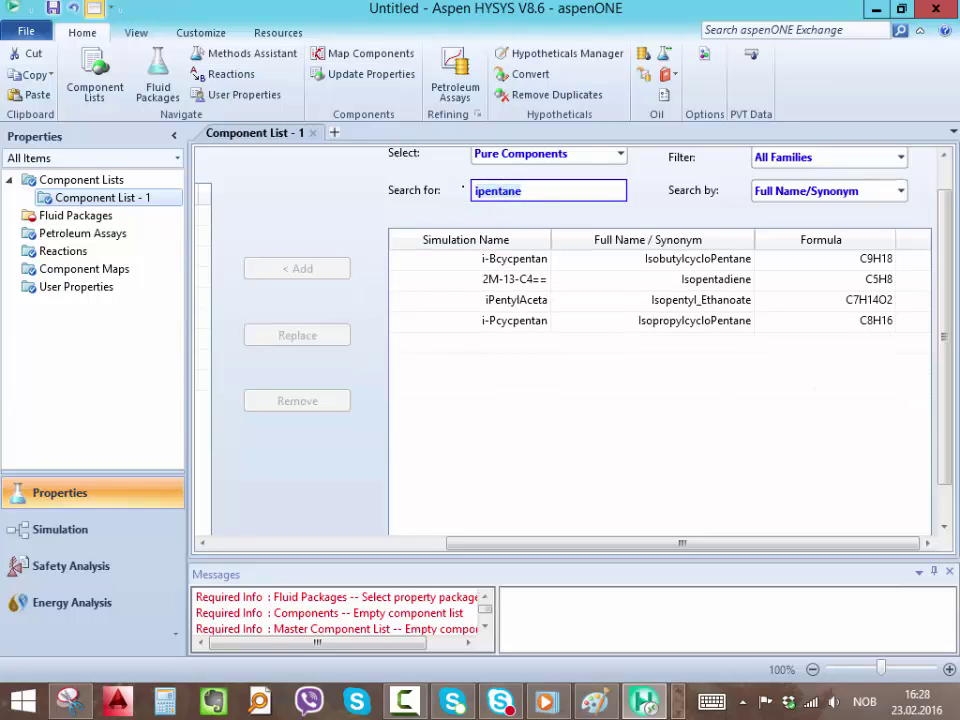
type("hexane")
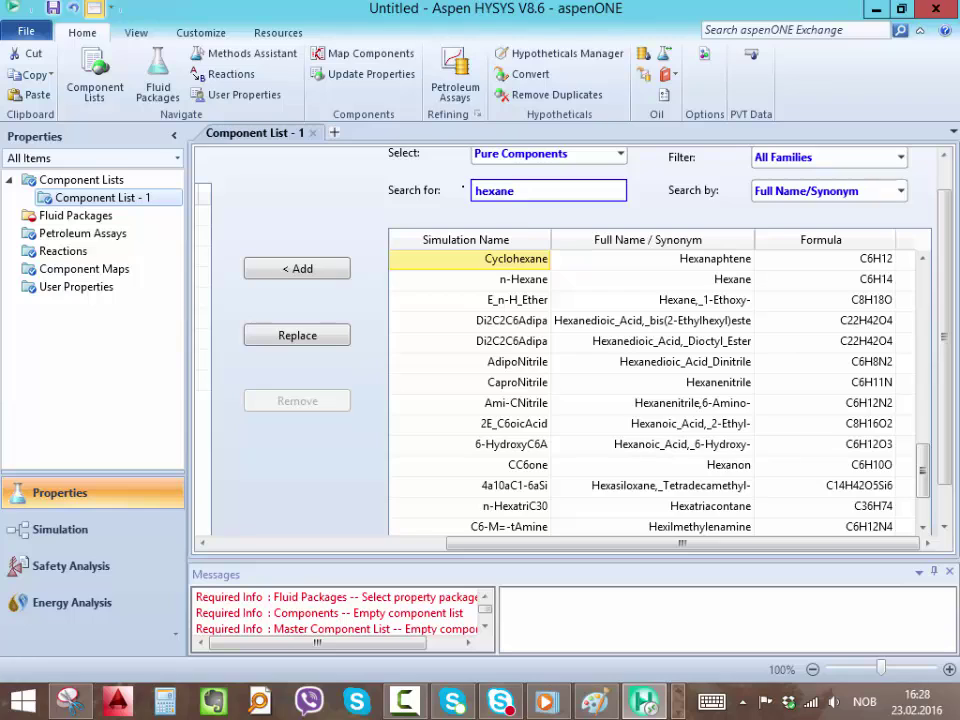
left_click(297, 268)
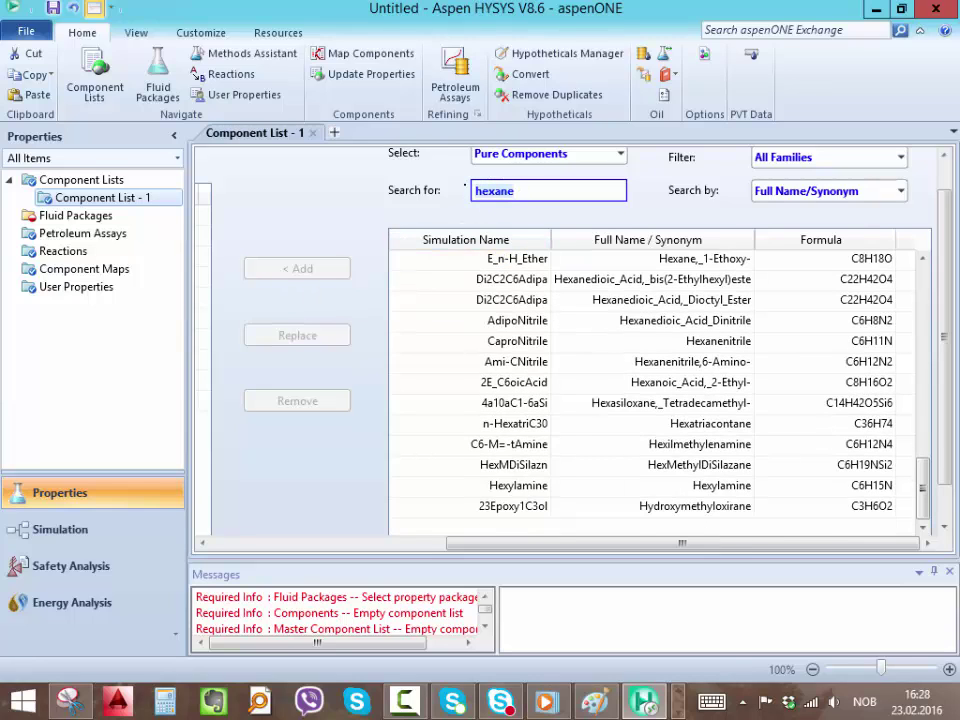
type("heptane")
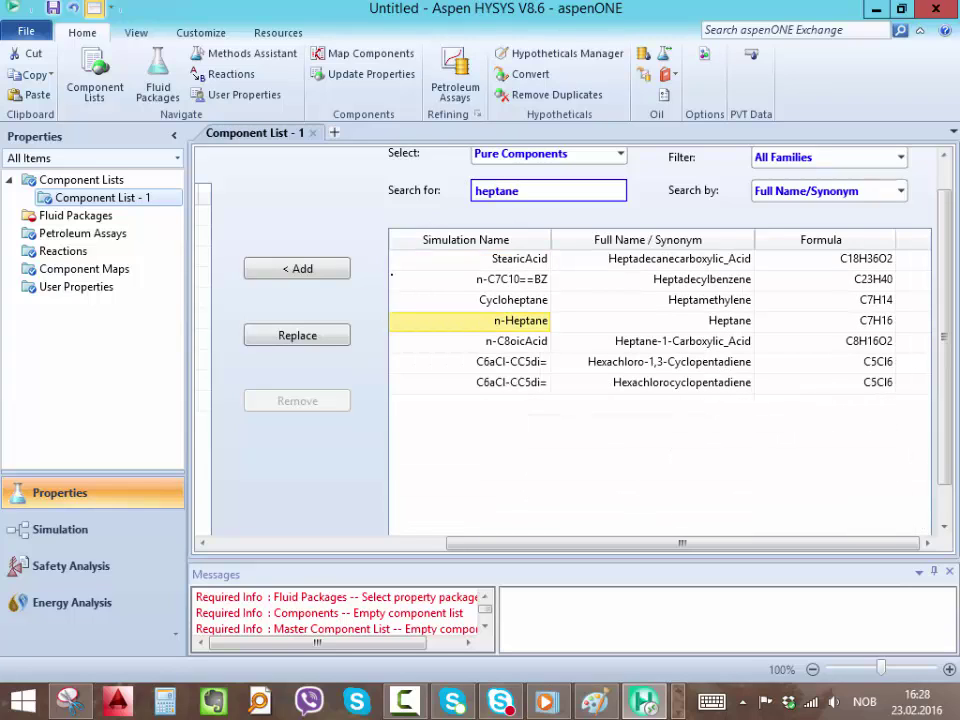
left_click(297, 268)
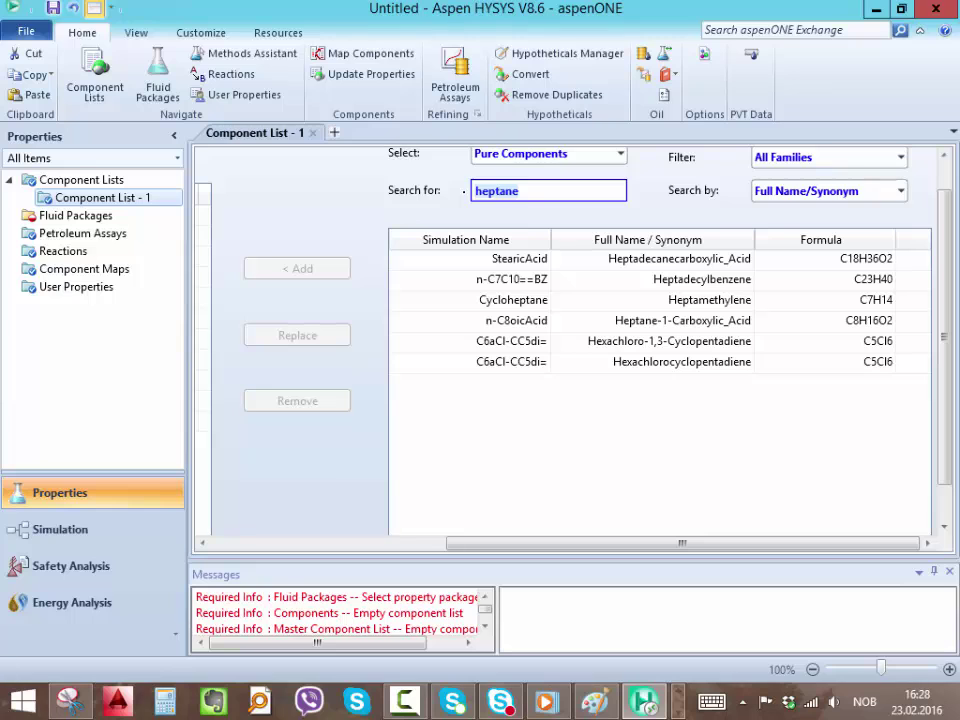
Search for "octane" and "nonane" and add n-Octane and n-Nonane to the component list.
type("octane")
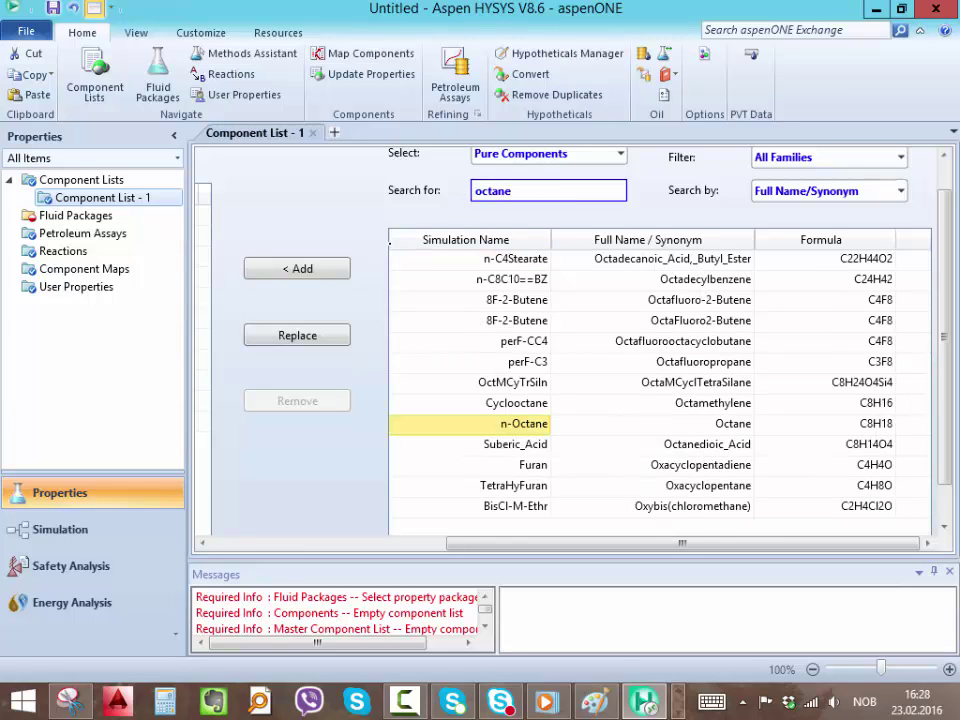
left_click(297, 268)
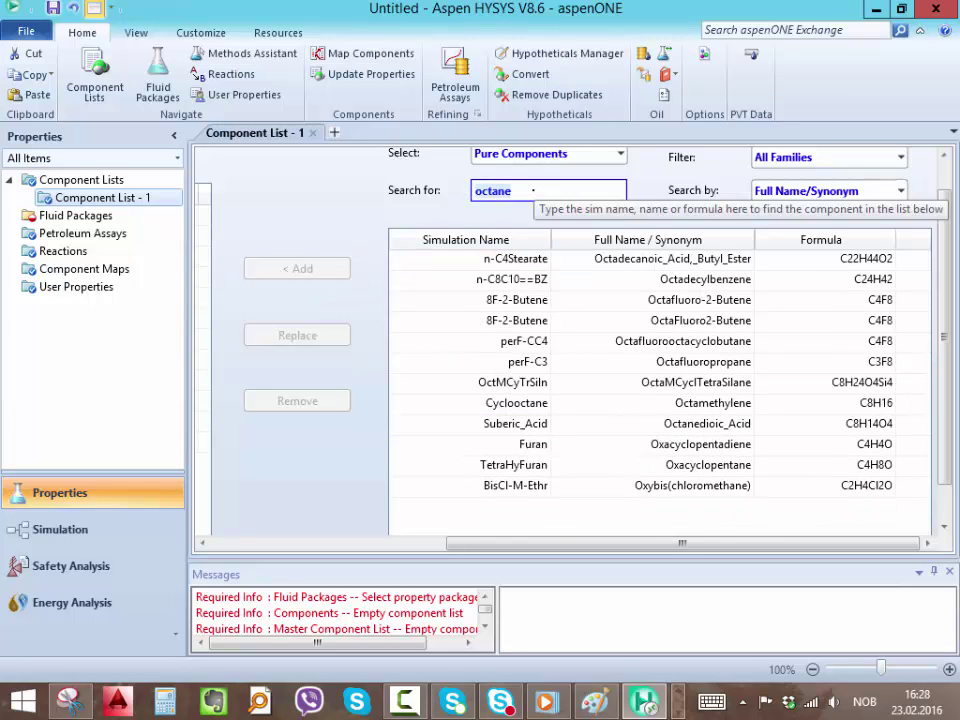
type("nonane")
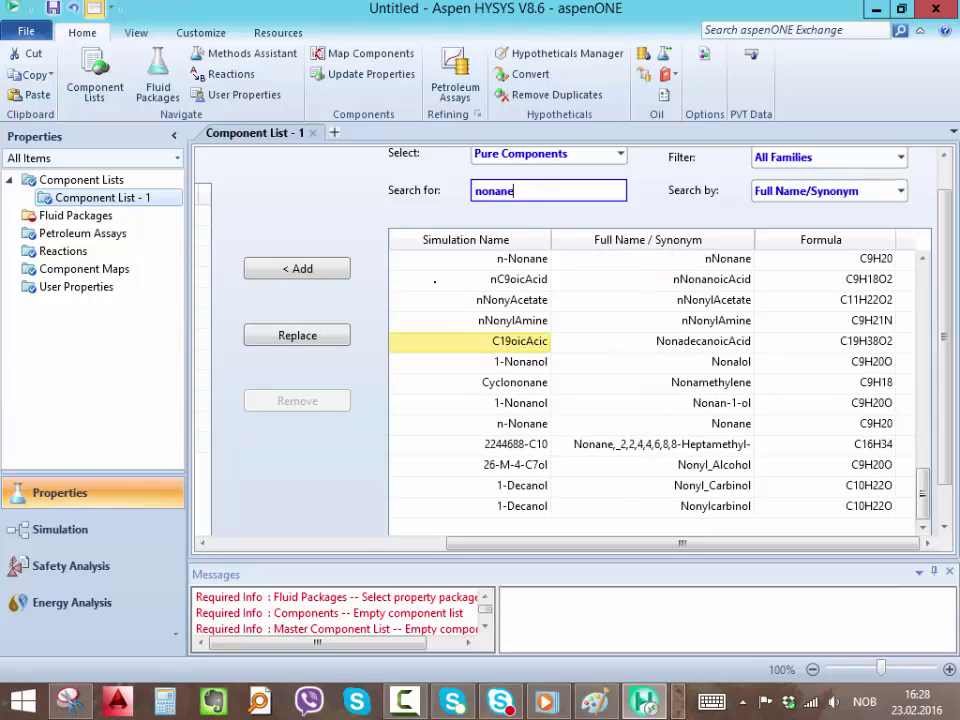
key("Return")
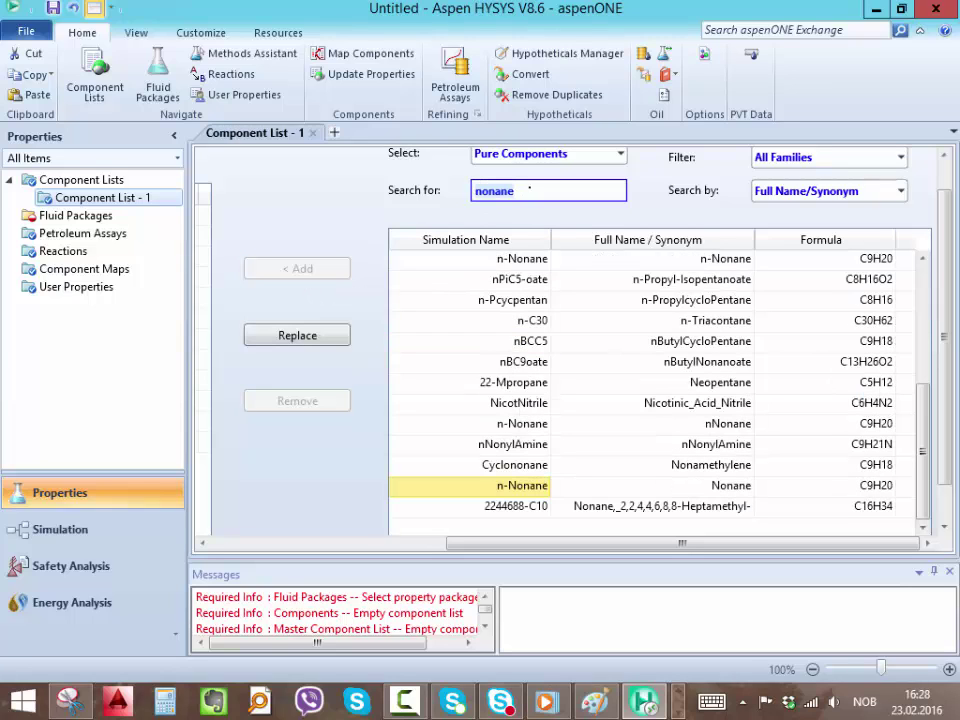
Search for "decane" and add n-Decane to the component list.
type("d")
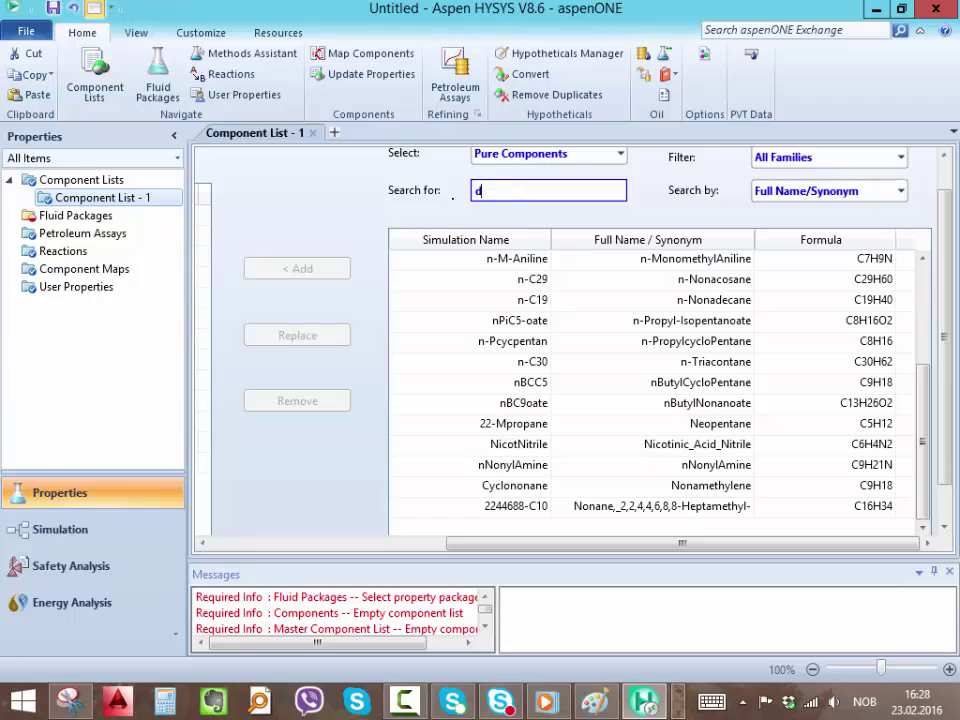
type("ecane")
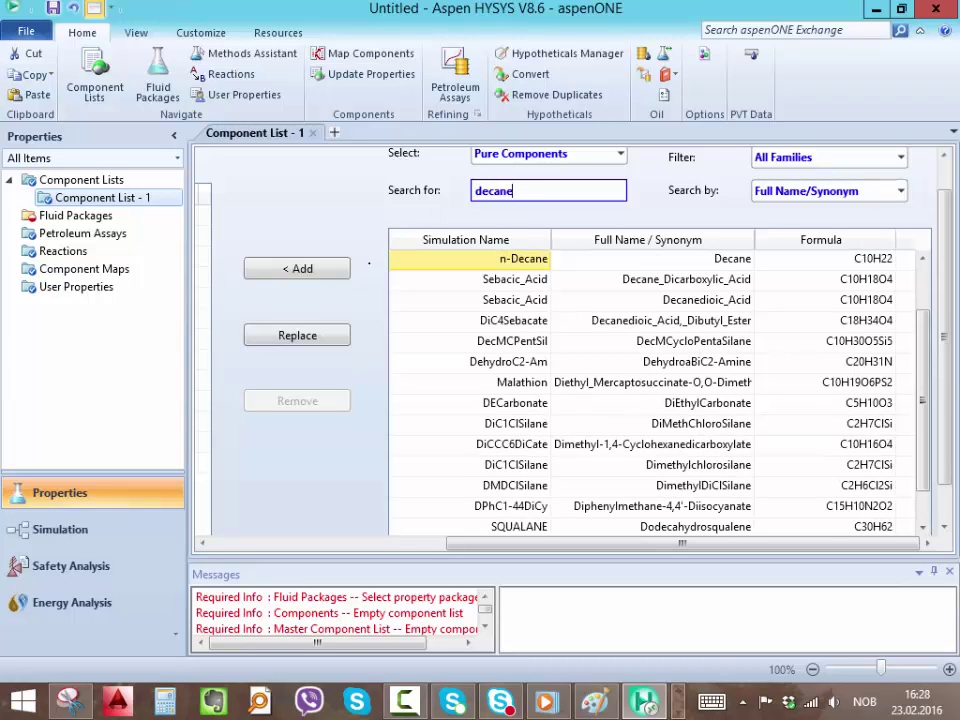
left_click(308, 260)
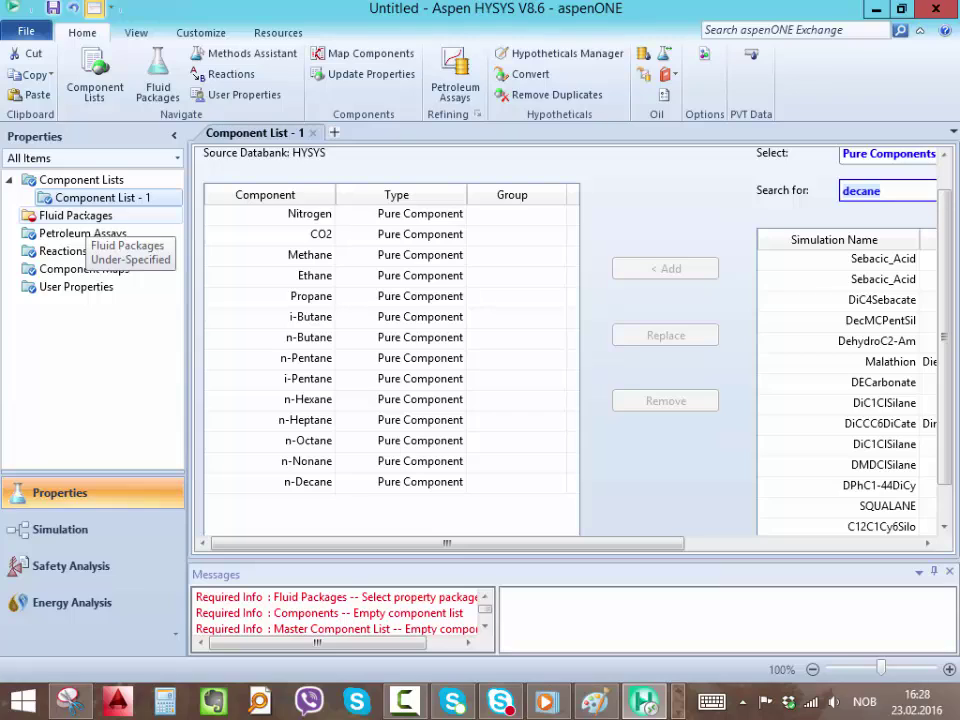
Add a new fluid package for Component List - 1 and choose Peng-Robinson as its property package.
left_click(80, 216)
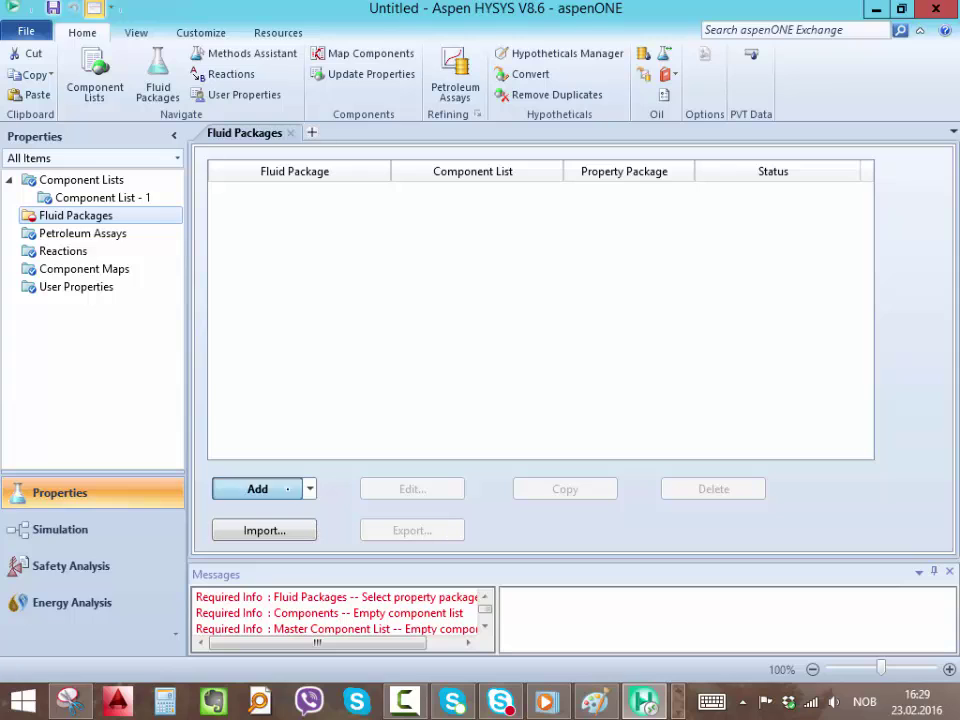
left_click(298, 489)
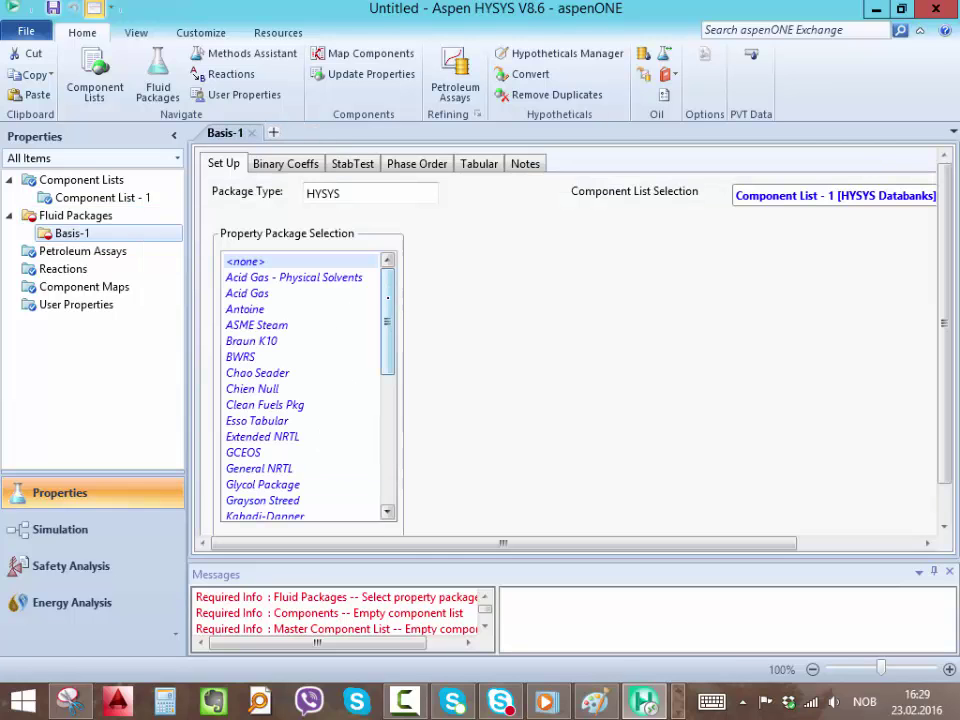
scroll(370, 292, "down", 5)
left_click(263, 389)
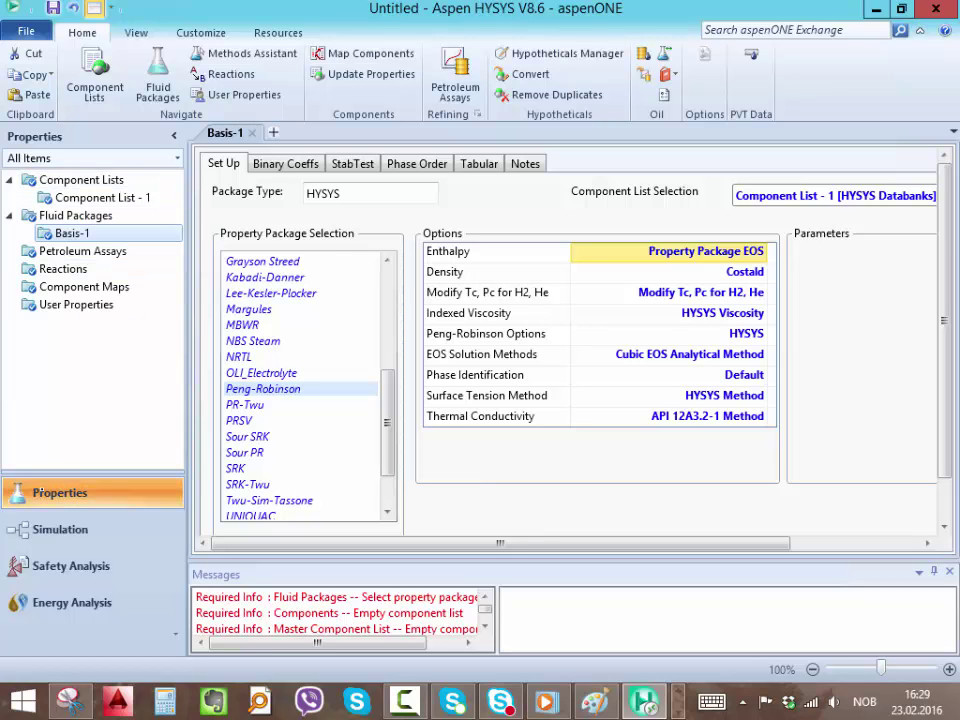
Switch to the Simulation environment and place a material stream on the empty flowsheet.
left_click(62, 529)
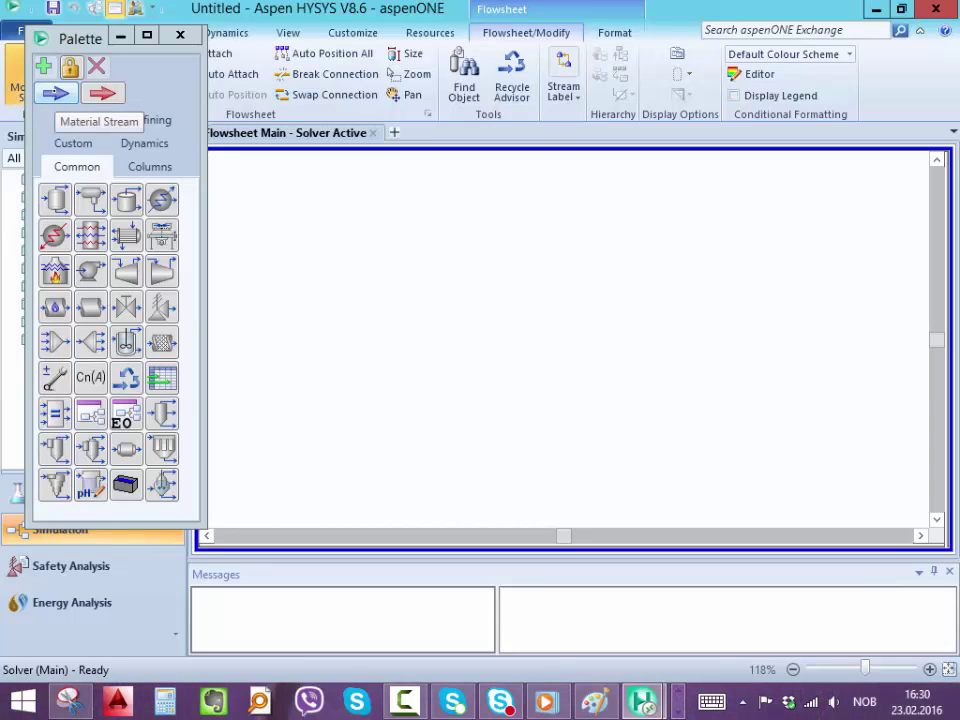
left_click(55, 93)
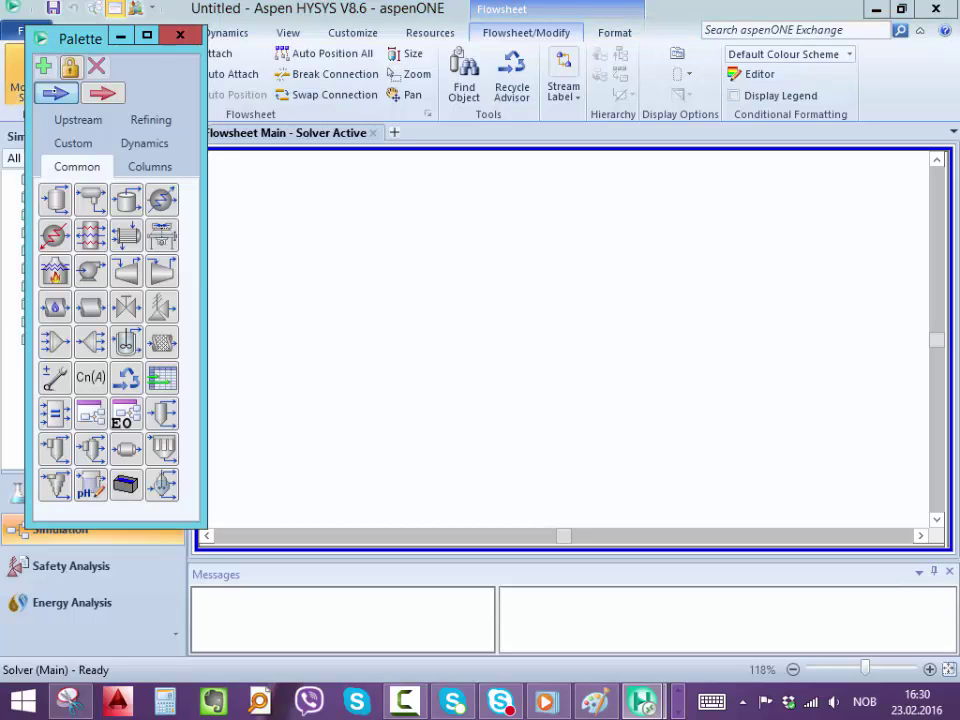
left_click(314, 319)
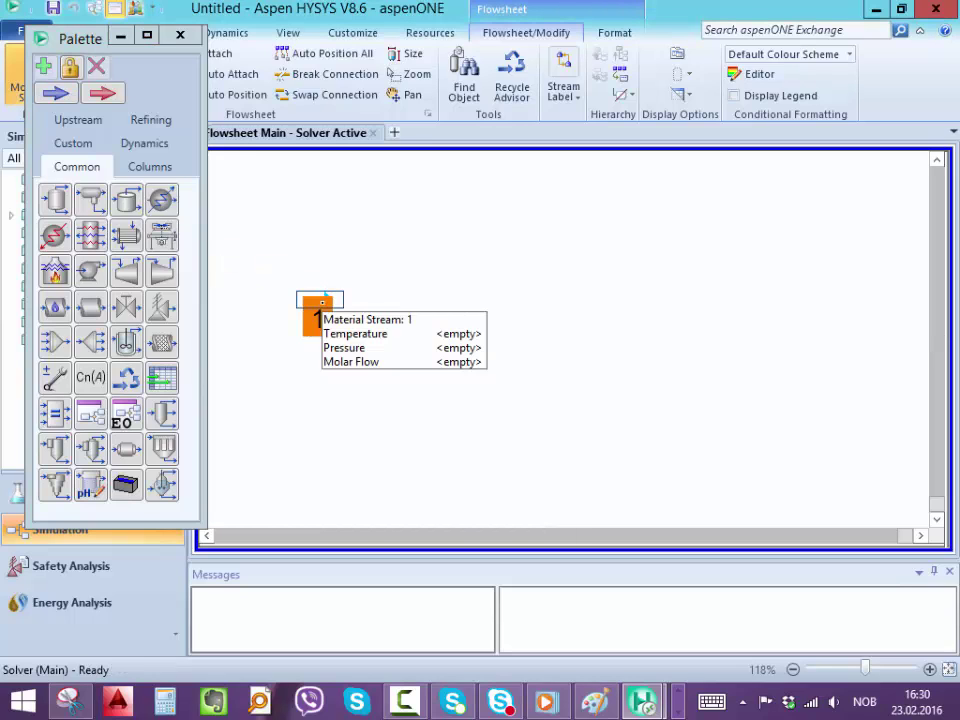
left_click(350, 342)
mouse_move(324, 299)
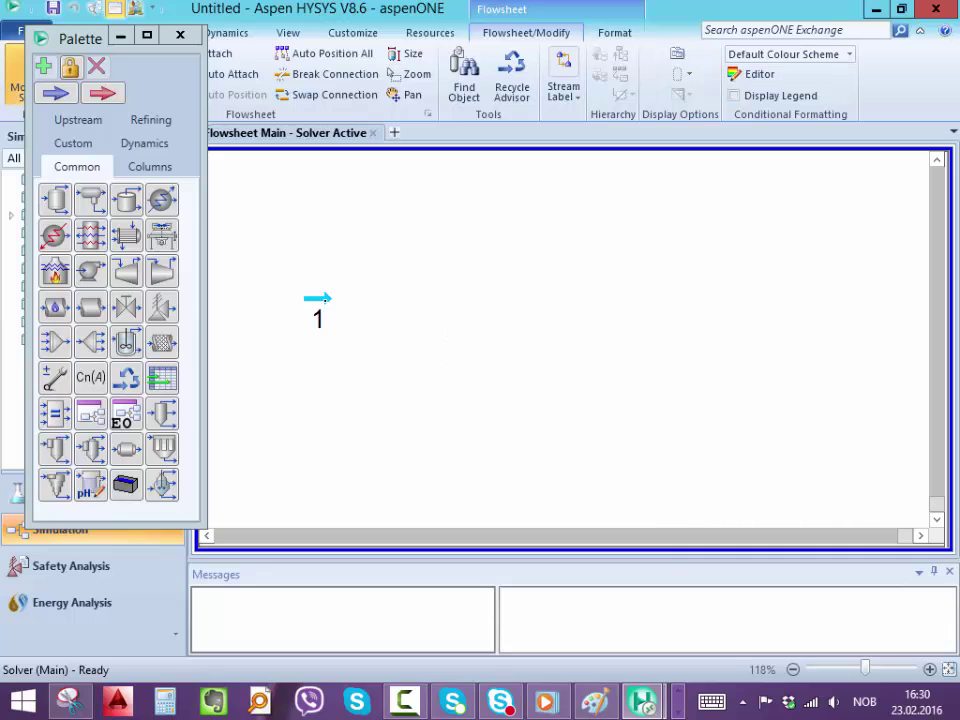
Open the composition input of Material Stream 1 for editing and move its window clear.
double_click(318, 298)
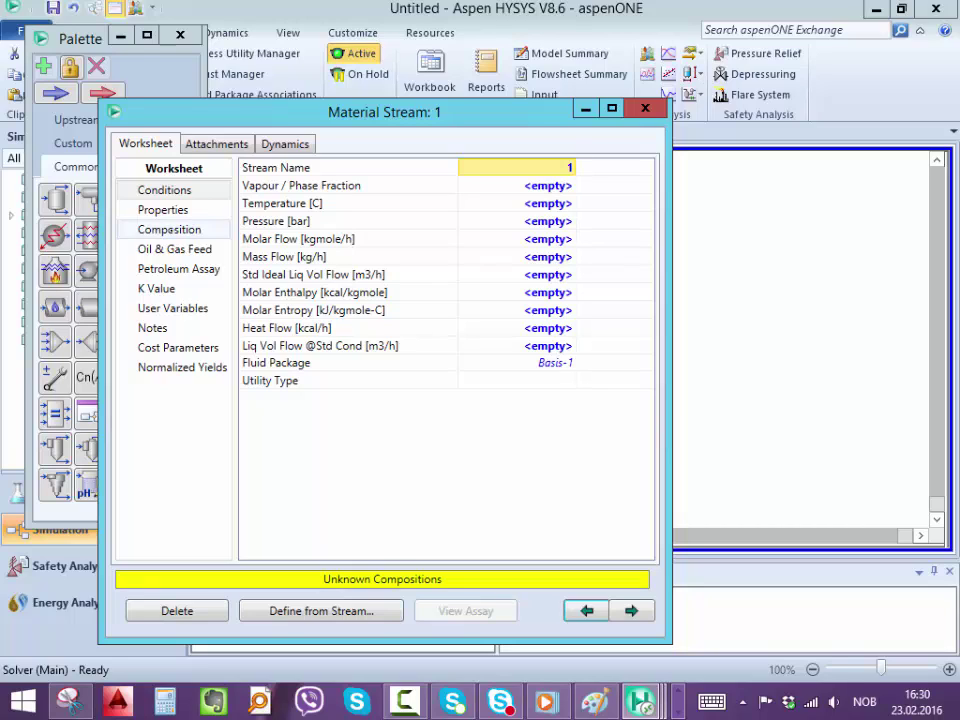
left_click(169, 229)
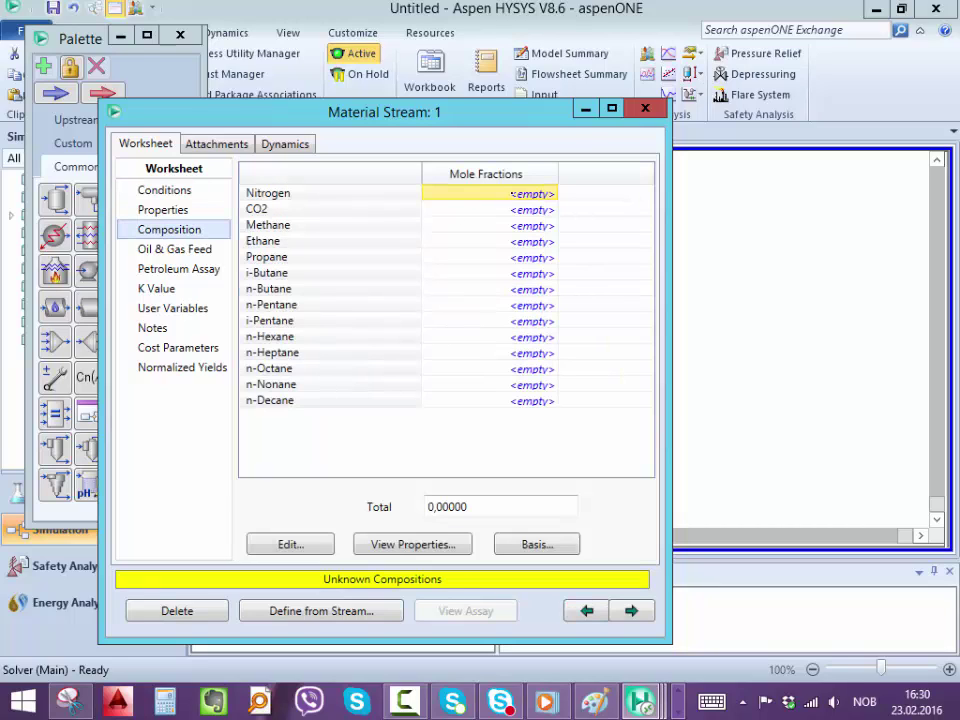
left_click(300, 544)
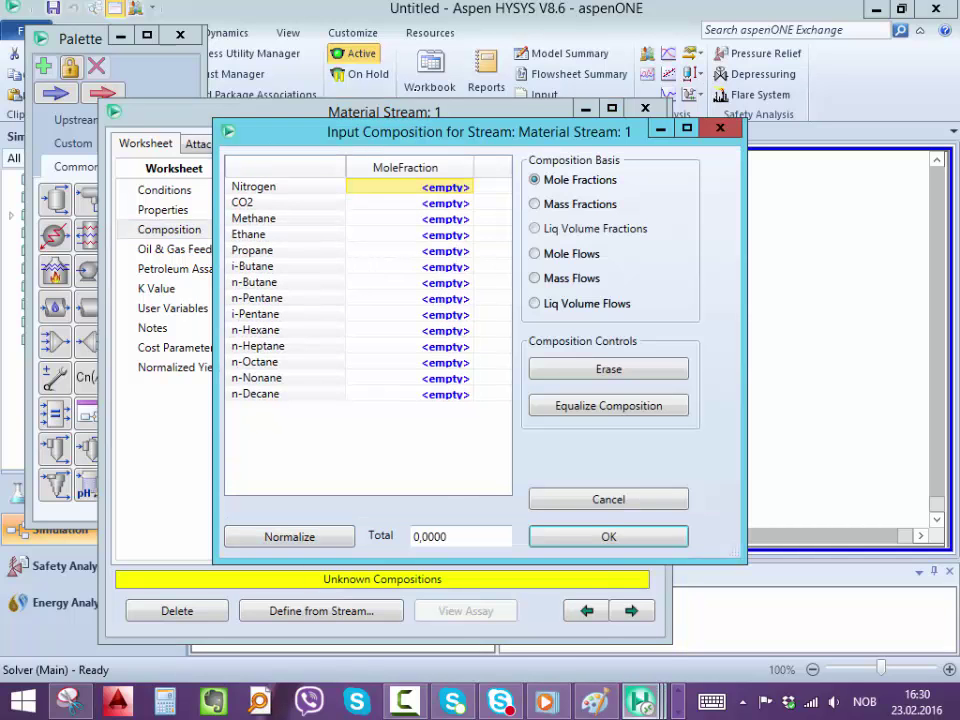
left_click_drag(436, 132, 337, 113)
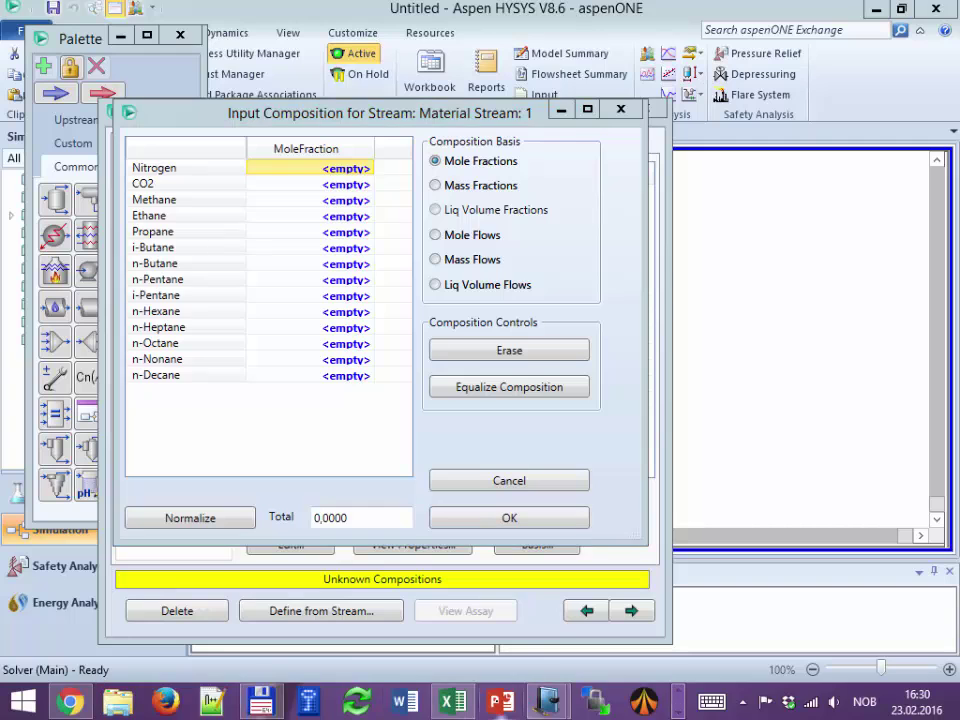
Switch to the Excel workbook and copy the mole fractions from Nitrogen to Decanes in D5:D19.
left_click(453, 703)
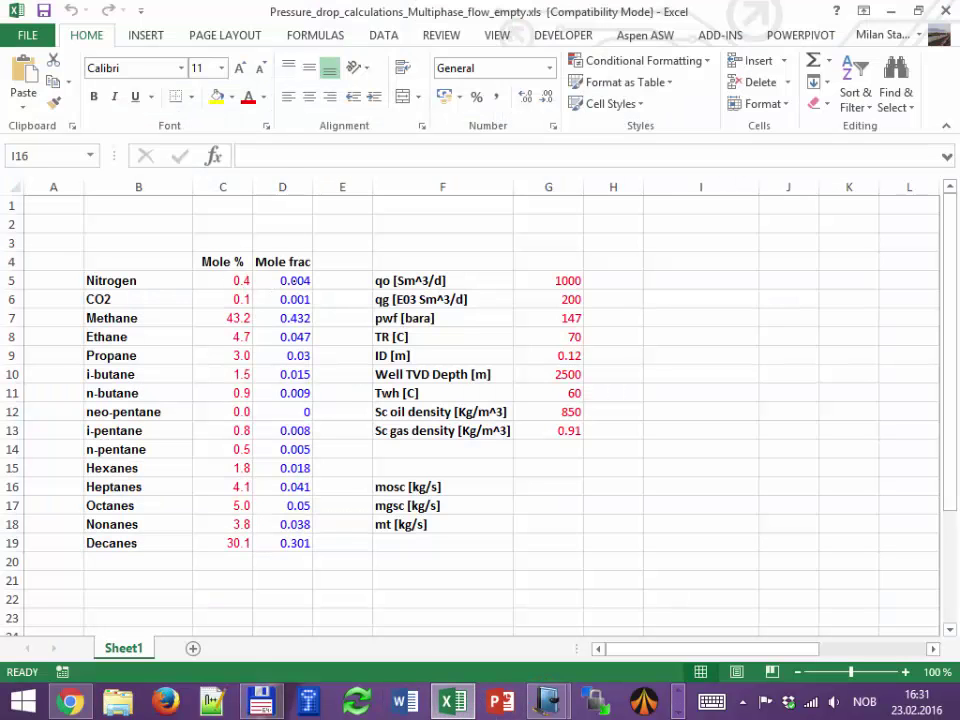
left_click_drag(282, 281, 302, 542)
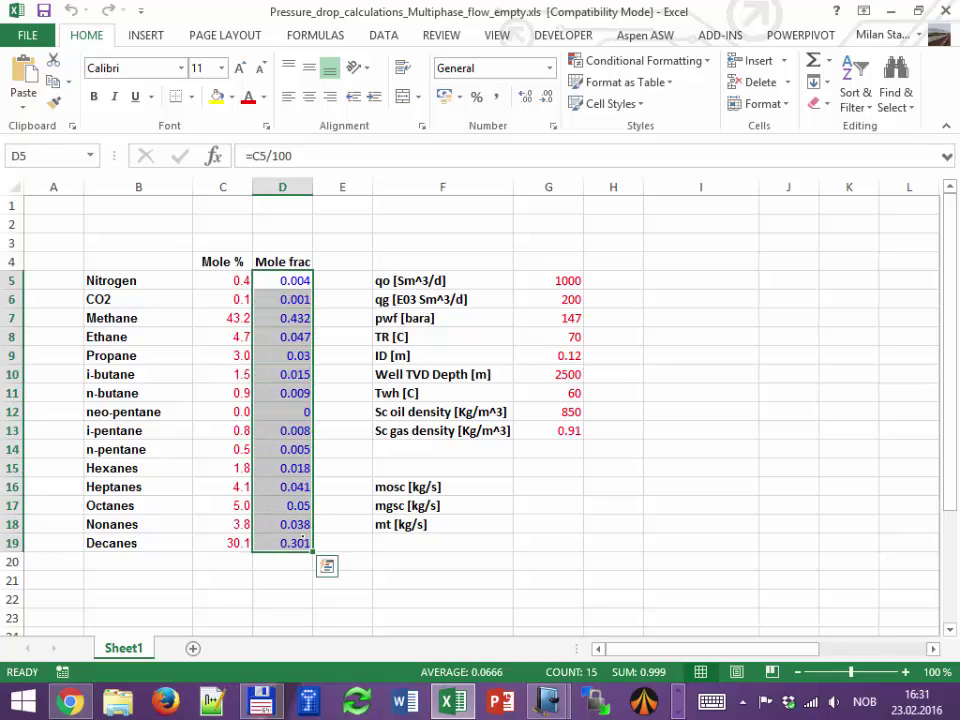
key("ctrl+c")
Return to the stream's Input Composition window in Aspen HYSYS and set the Nitrogen mole fraction to 0.004.
left_click(677, 708)
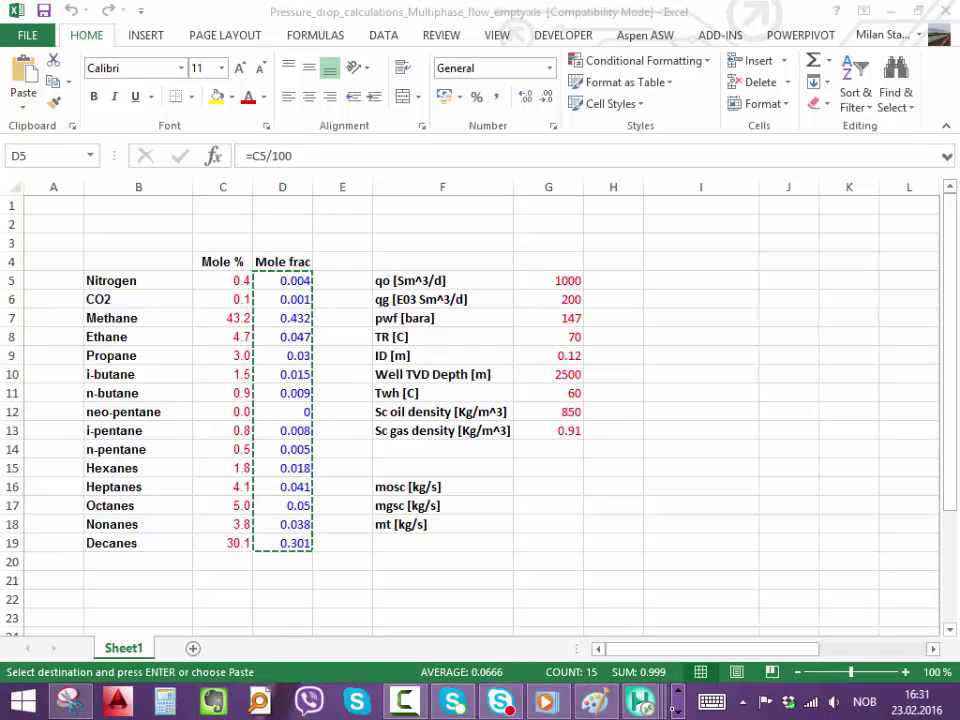
mouse_move(637, 702)
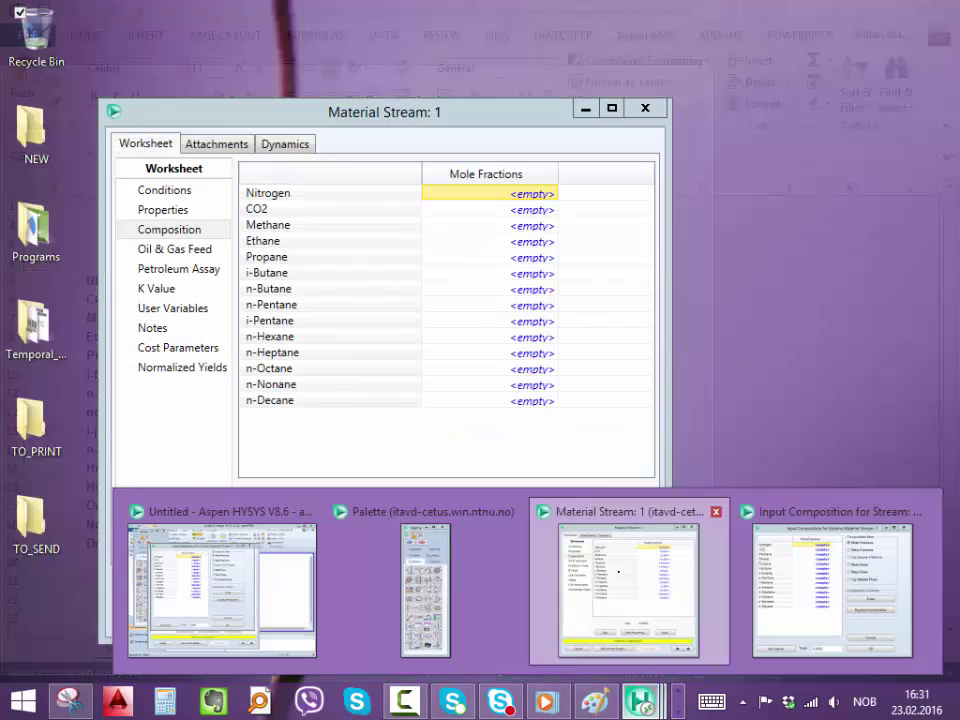
left_click(628, 590)
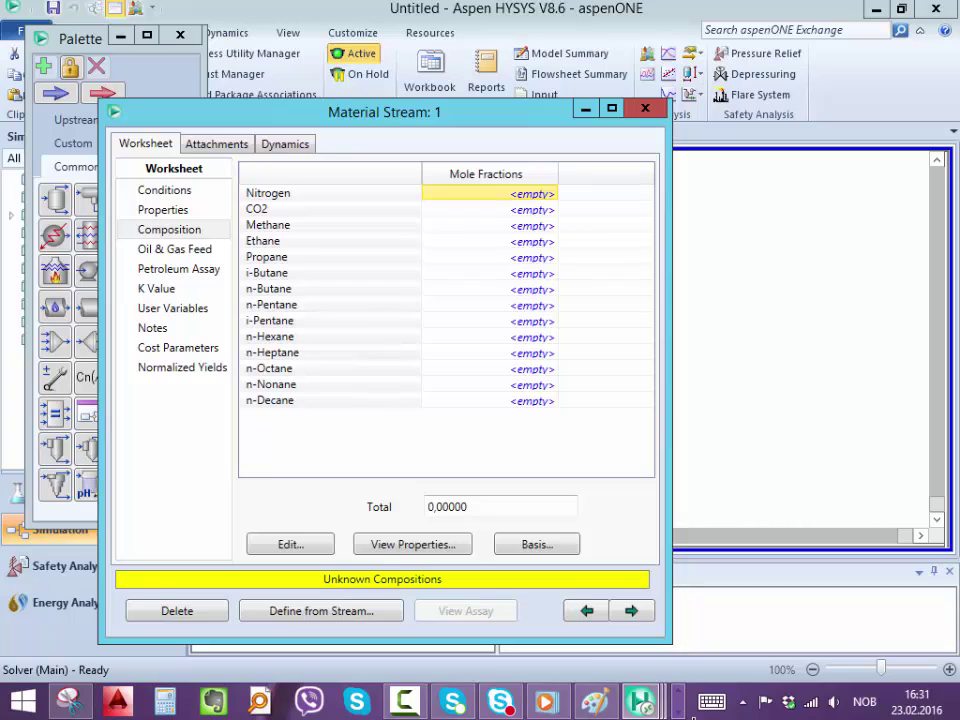
left_click(638, 700)
left_click(832, 590)
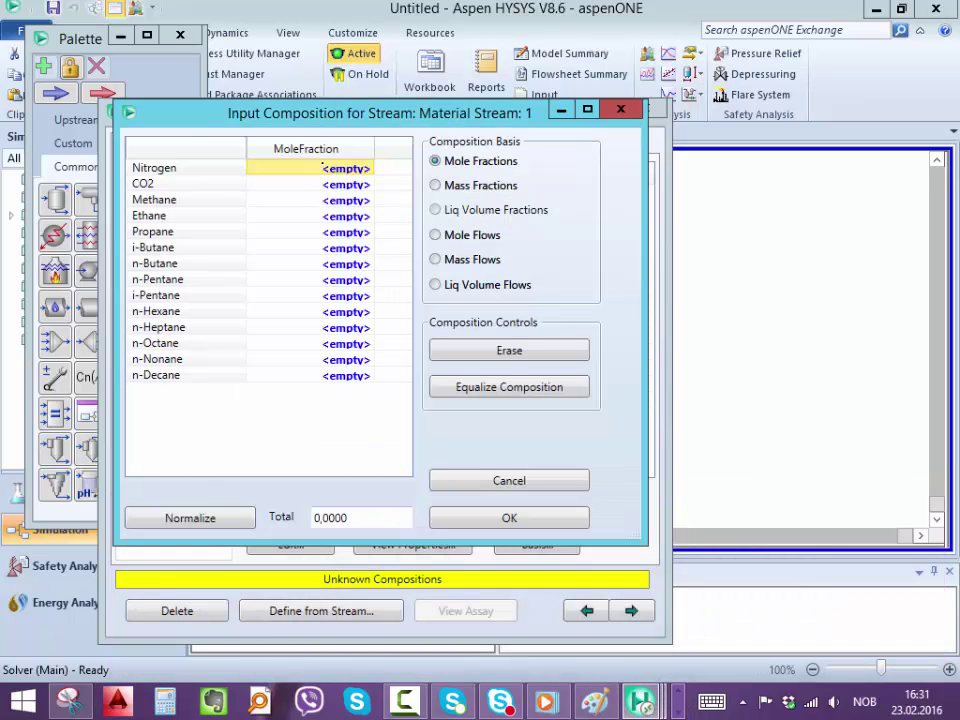
type("0.004")
left_click(359, 243)
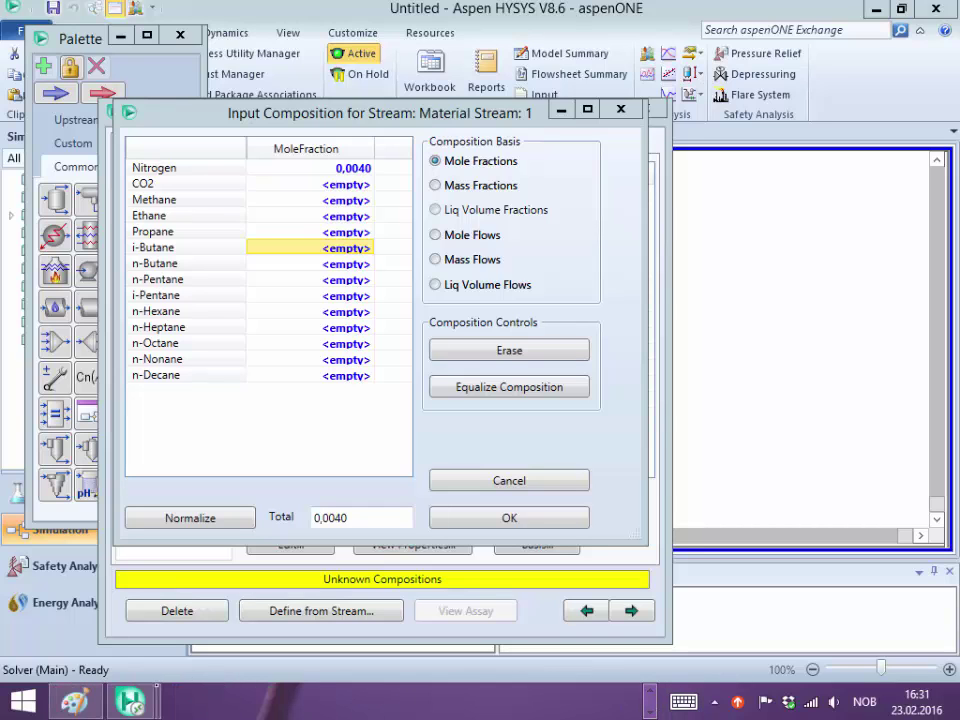
Switch to the Excel workbook and copy the mole fractions in D5:D19 again, including the neo-pentane row.
left_click(649, 690)
left_click(468, 701)
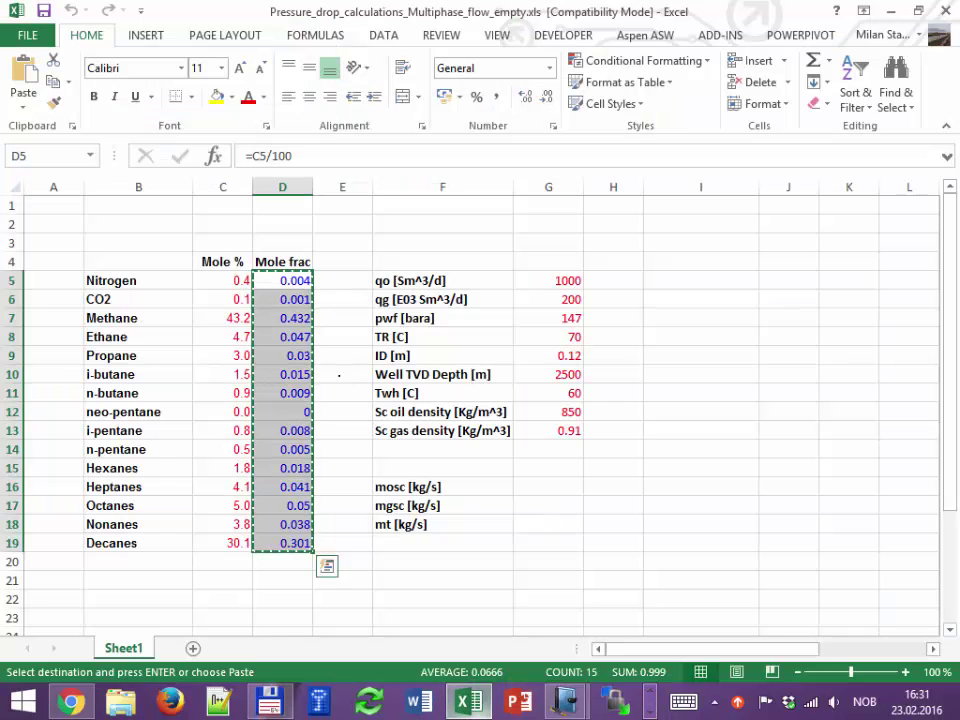
left_click(285, 330)
left_click_drag(285, 281, 294, 542)
left_click(649, 712)
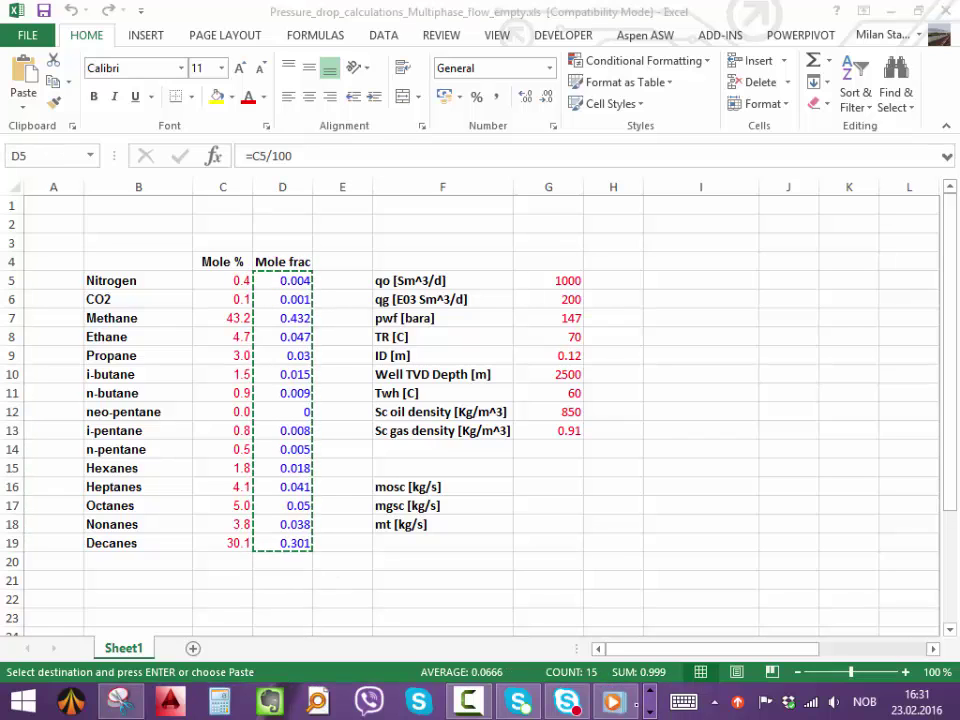
left_click(649, 712)
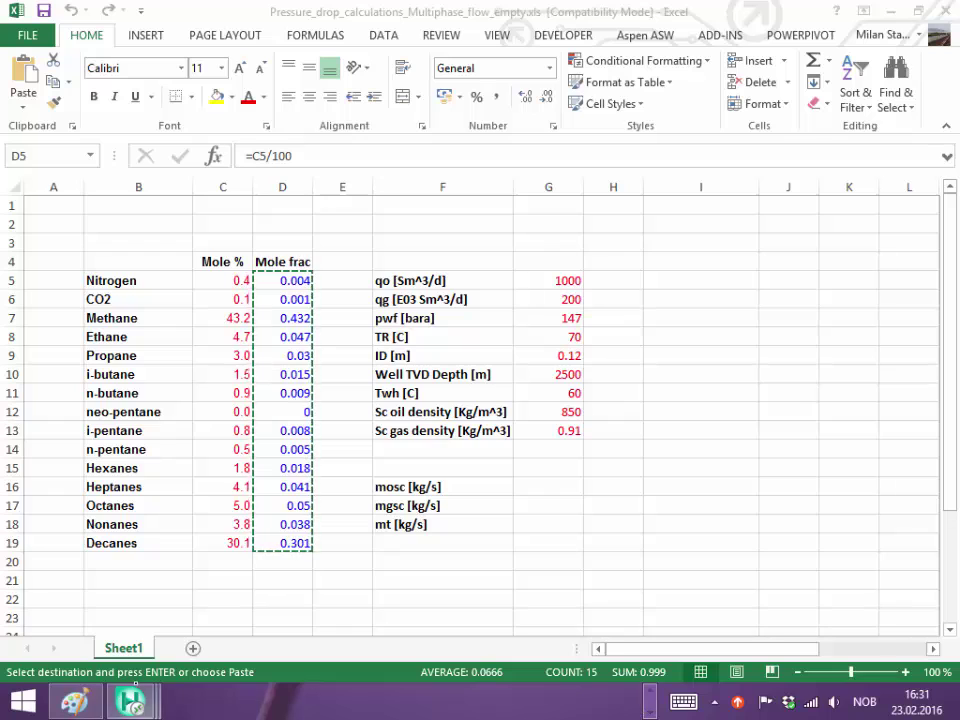
Return to the stream's Input Composition window in Aspen HYSYS and paste the copied mole fractions starting at Nitrogen.
mouse_move(131, 703)
left_click(528, 590)
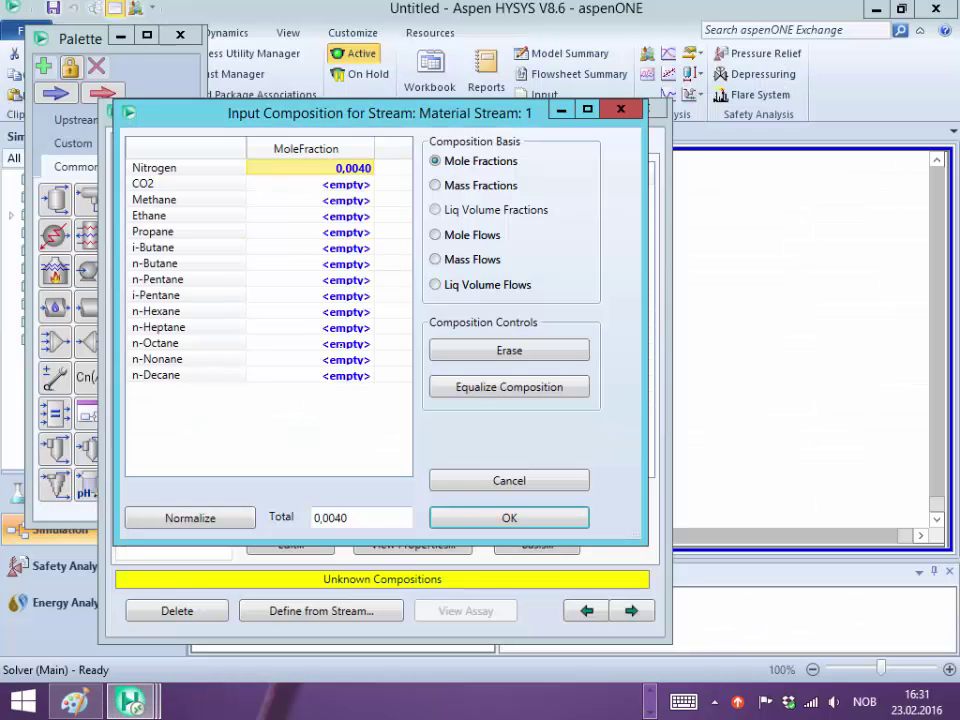
left_click(340, 375)
left_click(317, 168)
key("ctrl+v")
left_click(552, 416)
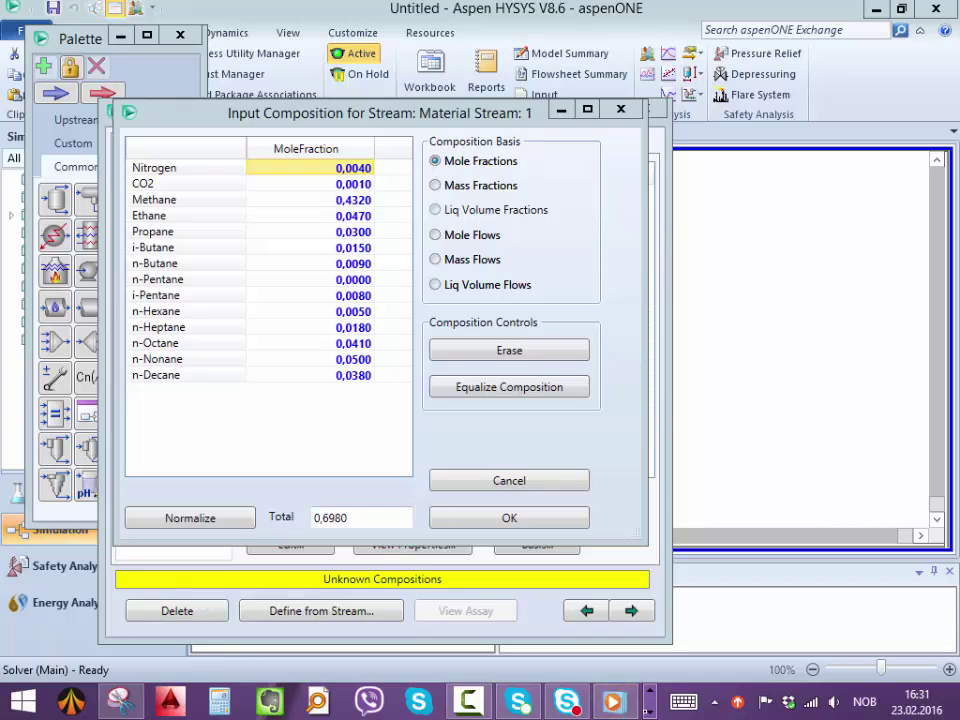
Switch to the Excel workbook and paste the Nitrogen to n-butane mole fractions from D5:D11 as values starting at I5.
left_click(468, 702)
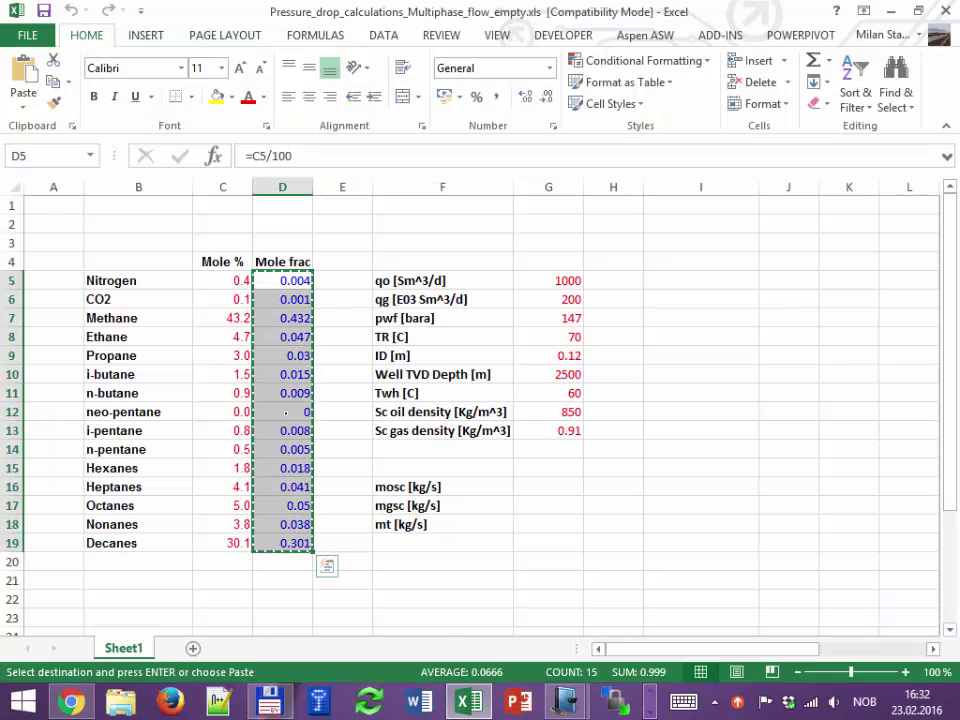
left_click(283, 412)
left_click_drag(283, 280, 283, 393)
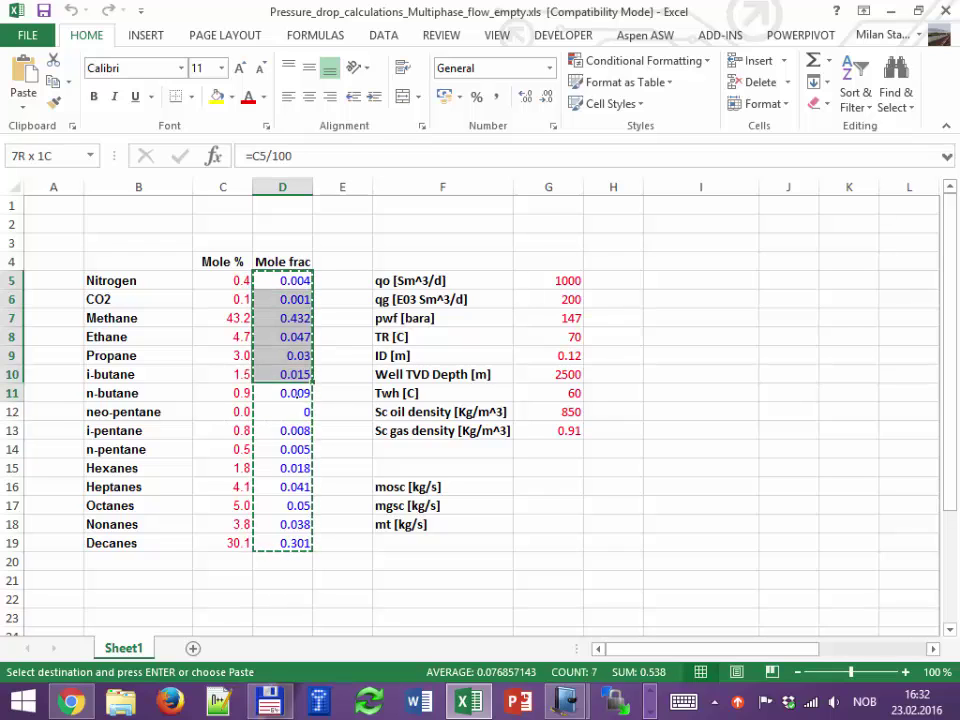
key("ctrl+c")
left_click(700, 281)
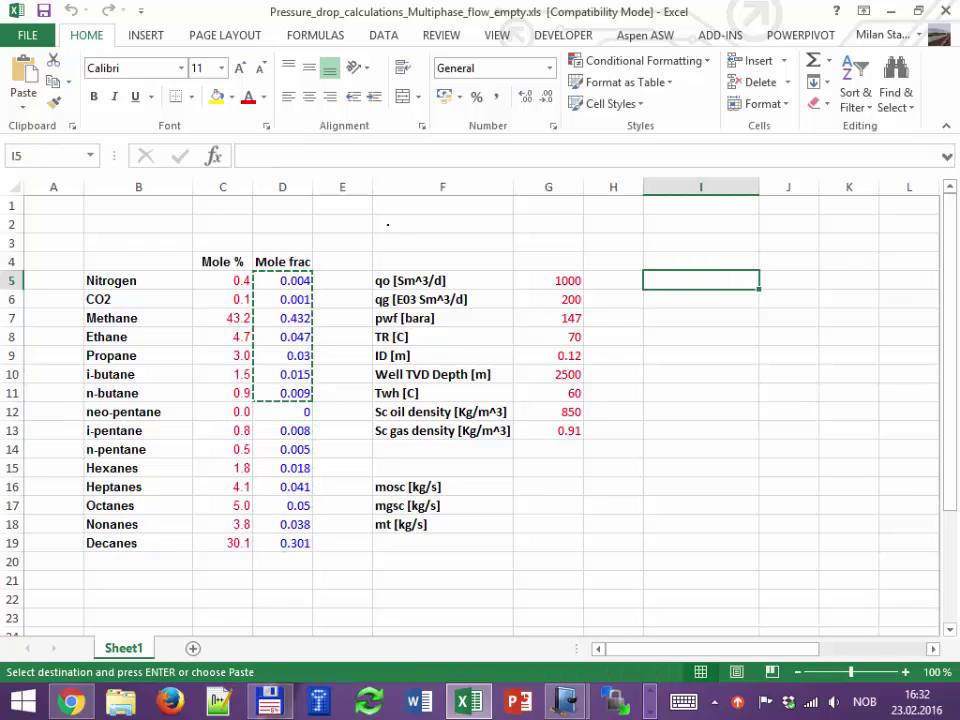
left_click(24, 103)
left_click(20, 229)
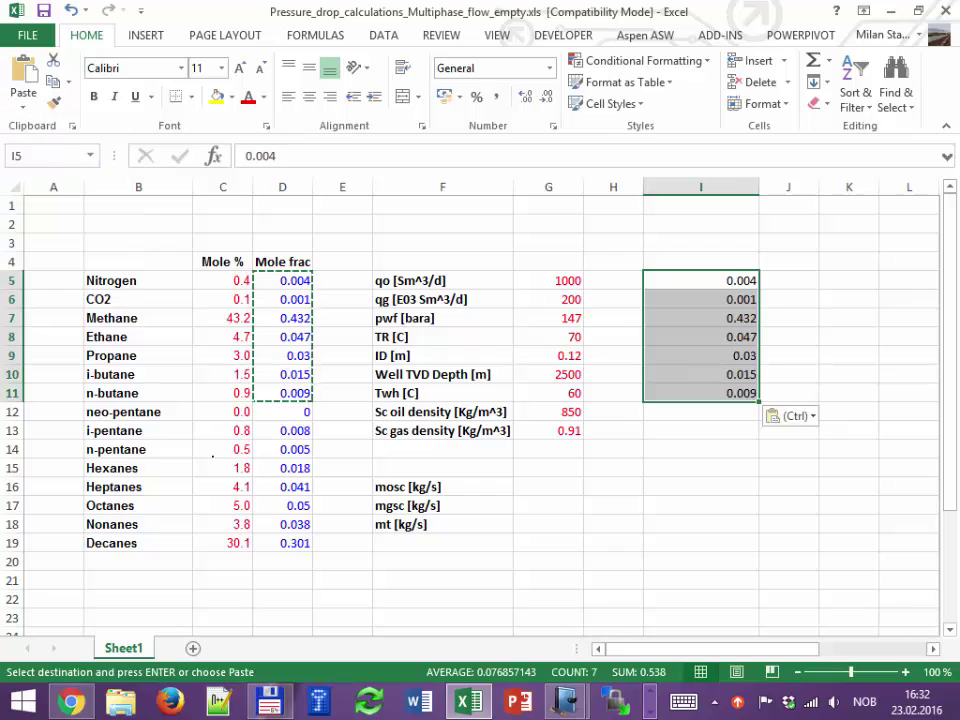
Copy the i-pentane to Decanes mole fractions from D13:D19 and paste them as values starting at I12.
left_click_drag(283, 430, 283, 543)
key("ctrl+c")
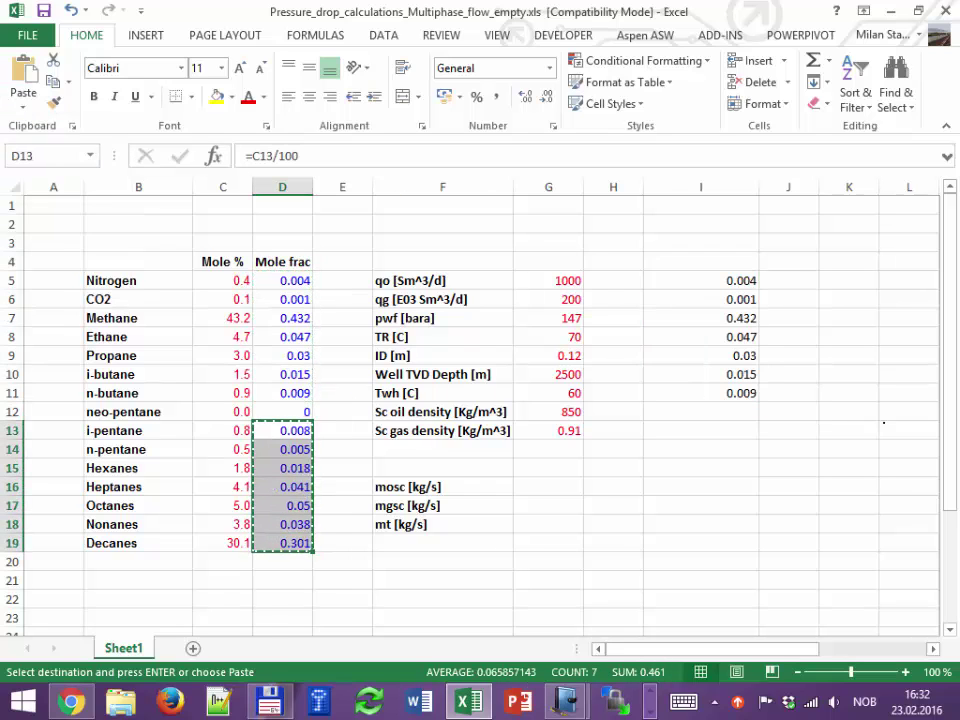
left_click(700, 412)
left_click(24, 103)
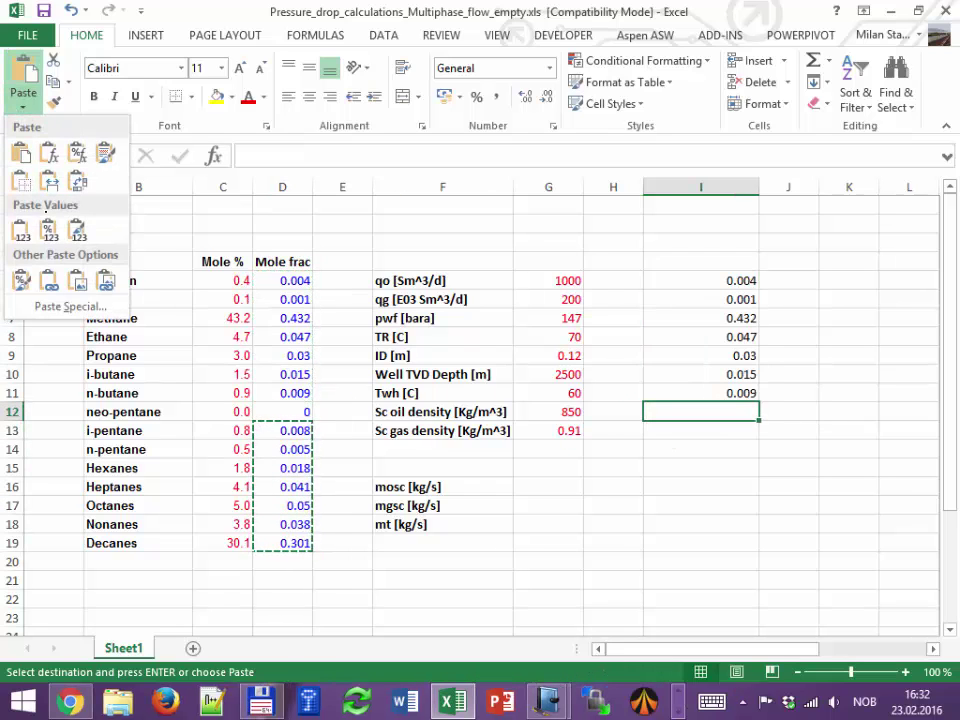
left_click(20, 229)
Copy I5:I18, switch to the Input Composition window in Aspen HYSYS and paste the mole fractions starting at Nitrogen.
left_click_drag(700, 280, 750, 525)
key("ctrl+c")
key("alt+Tab")
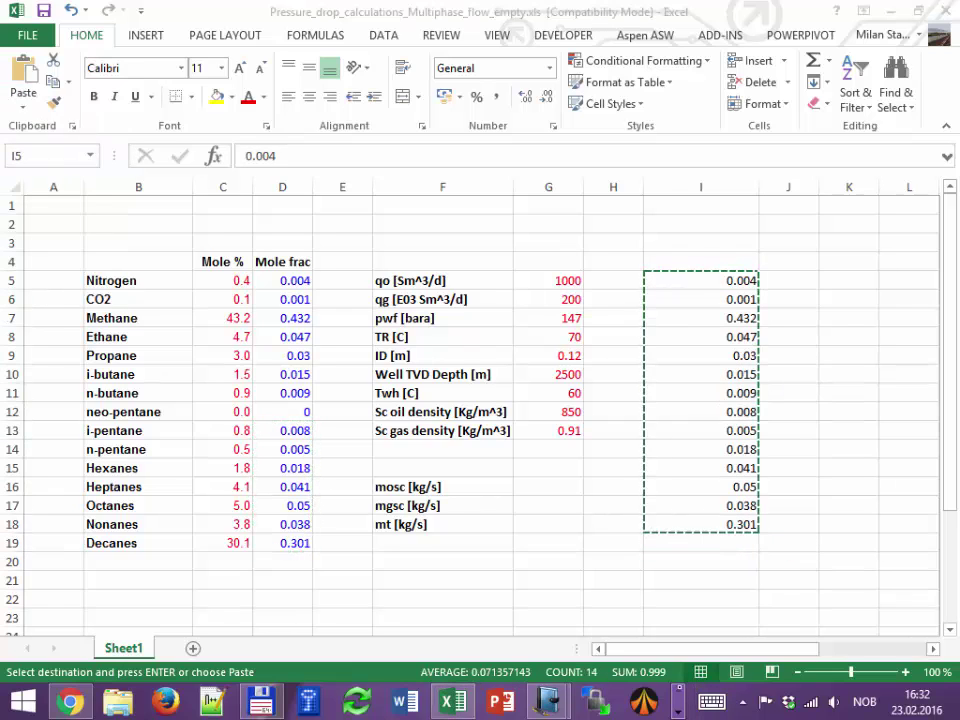
left_click(678, 709)
mouse_move(640, 701)
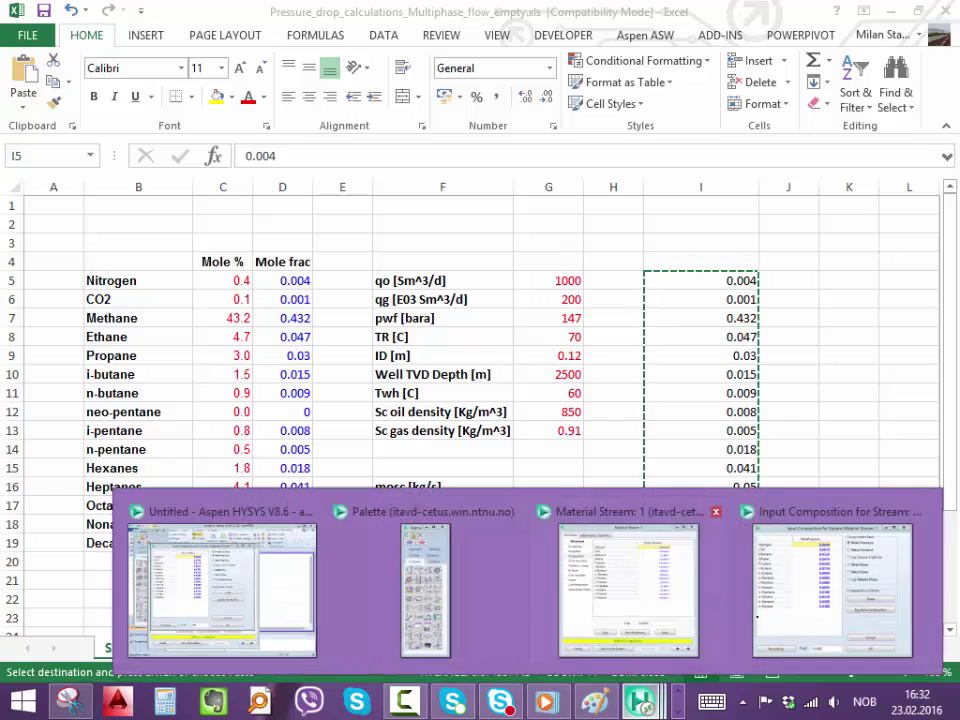
left_click(832, 590)
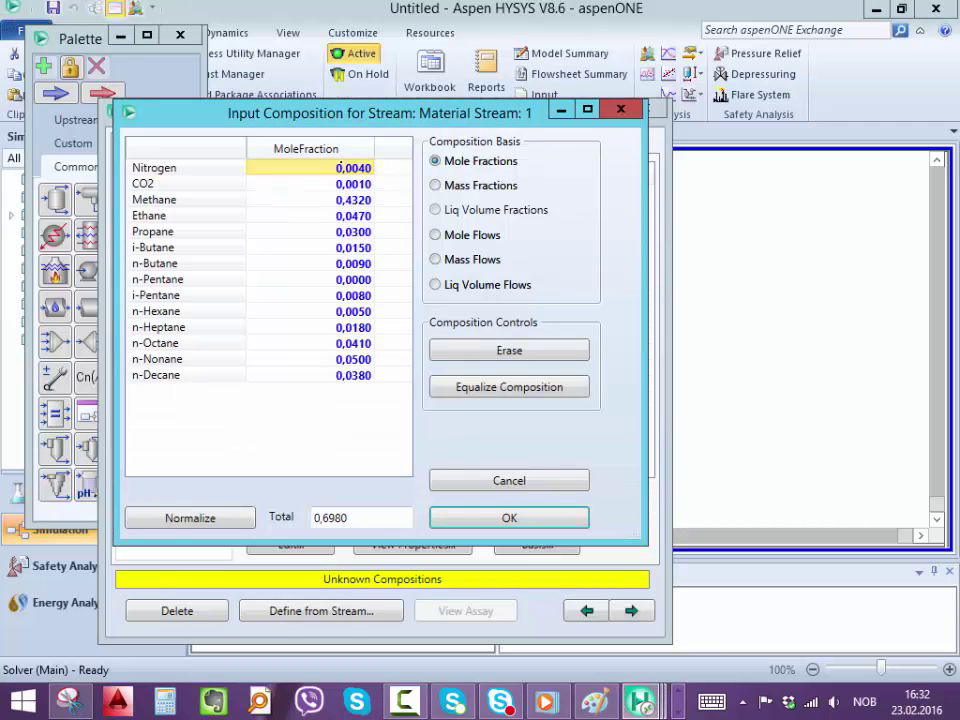
key("ctrl+v")
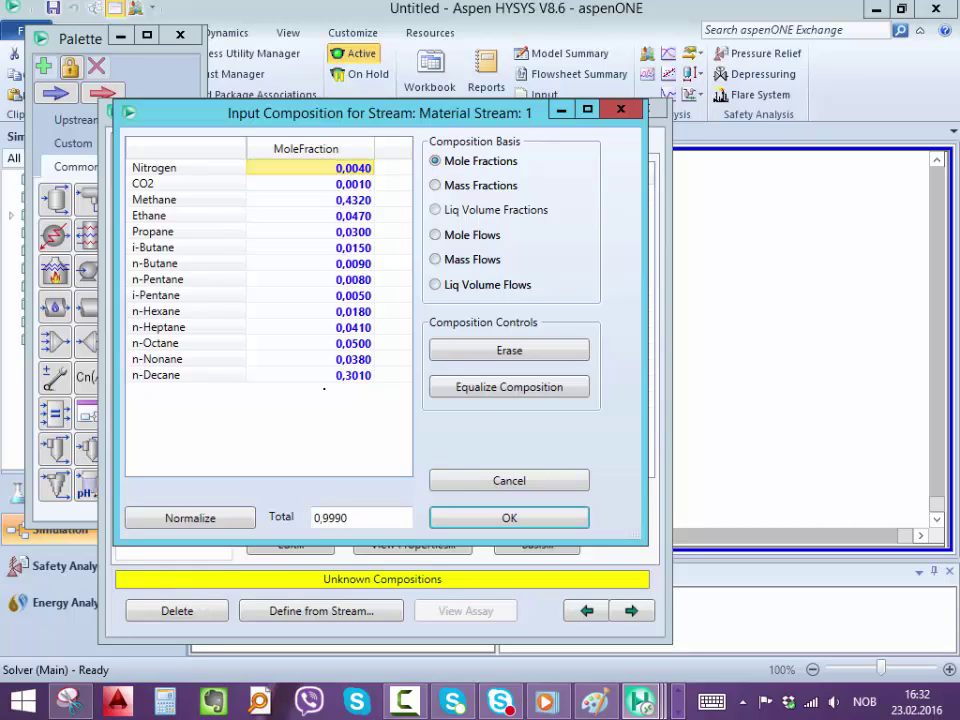
Set the i-Pentane mole fraction to 0.018.
left_click(300, 295)
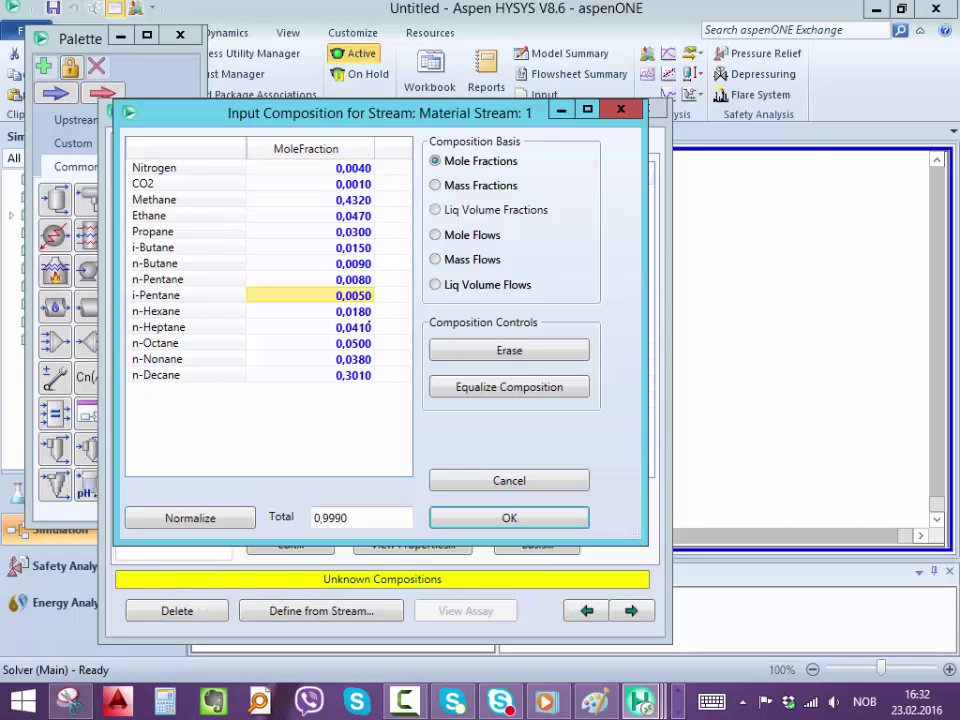
type("0.0")
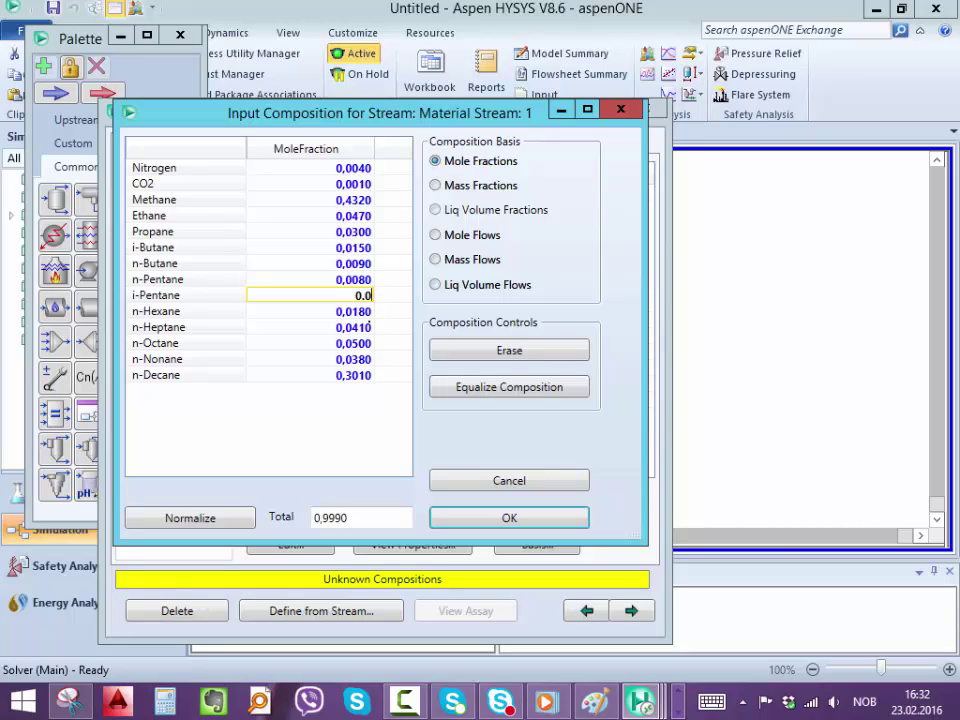
type("18")
key("Return")
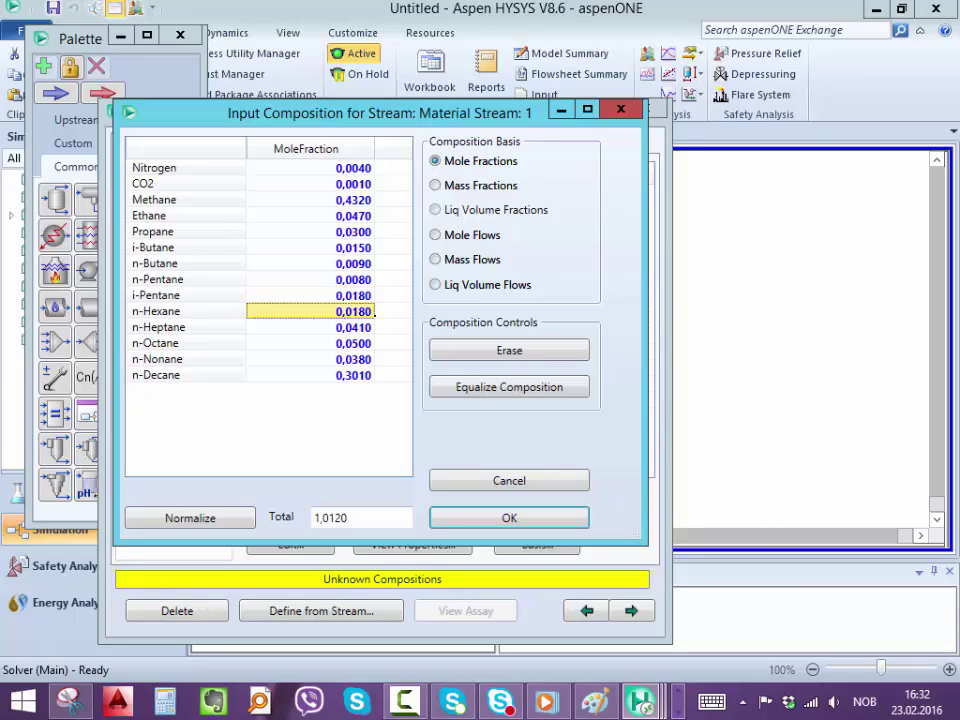
Set the n-Pentane mole fraction to 0.005.
left_click(354, 280)
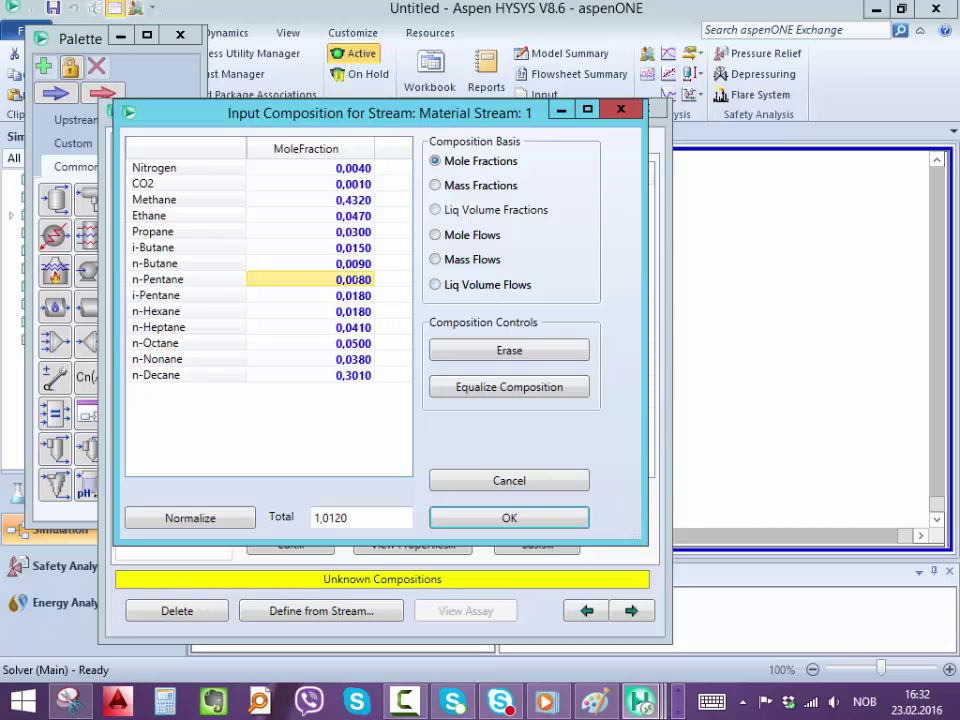
type("0.")
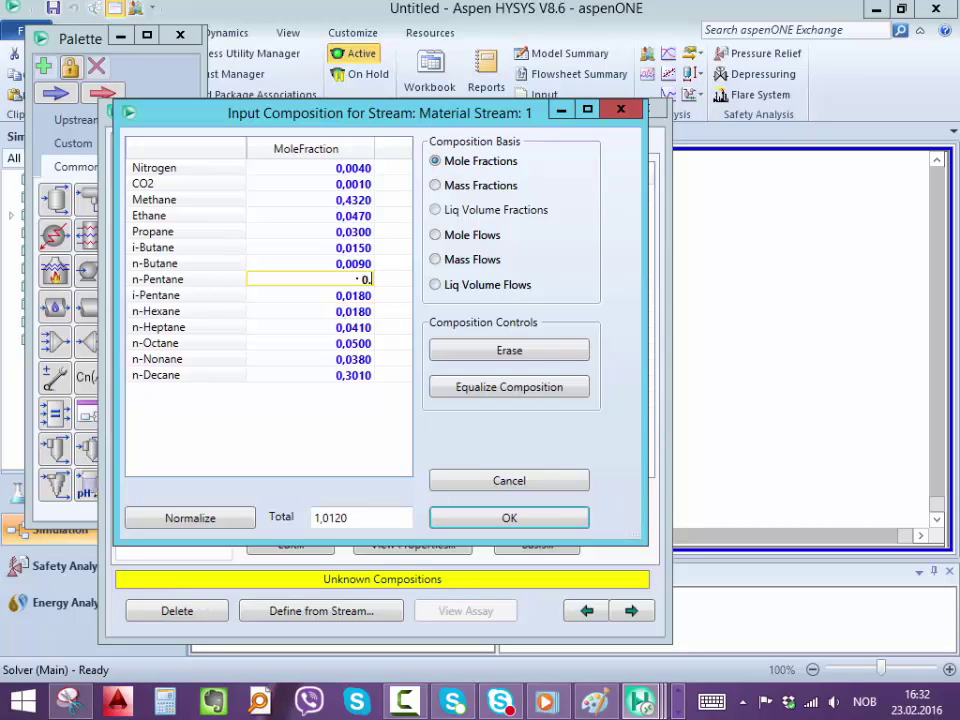
type("005")
Correct the i-Pentane mole fraction to 0.008, and normalize and accept the stream composition.
left_click(353, 295)
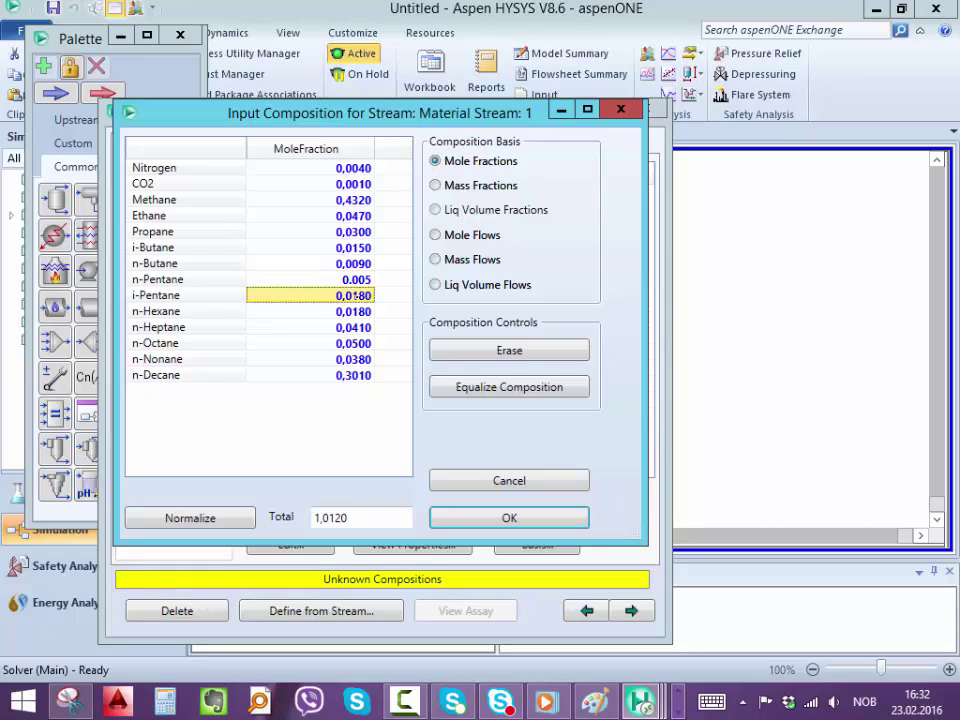
left_click(353, 295)
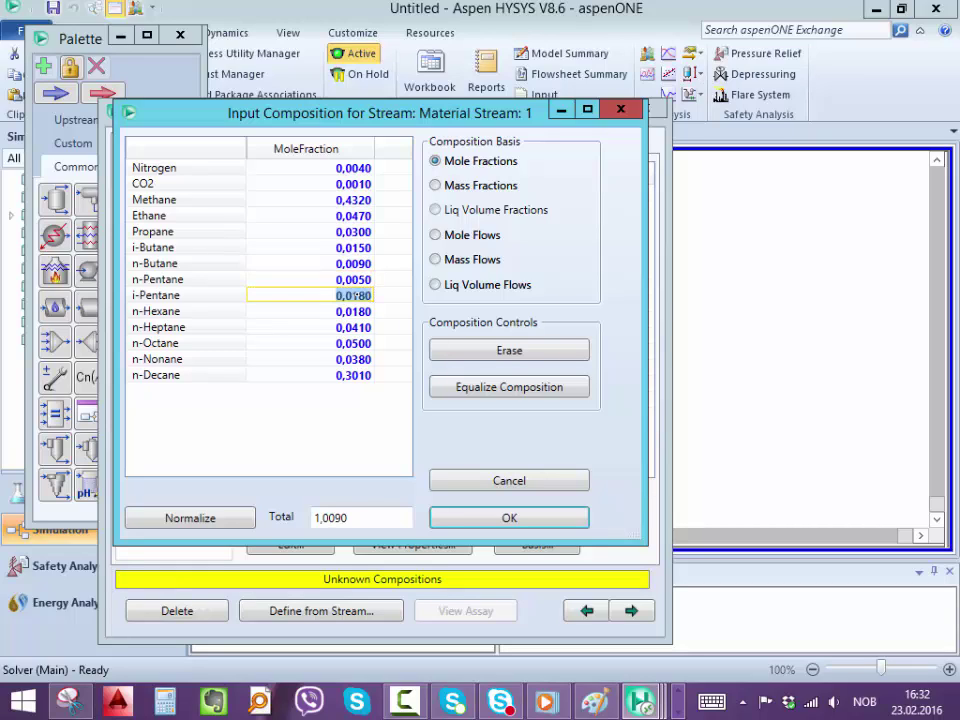
left_click(355, 296)
key("BackSpace")
type("0")
left_click(353, 311)
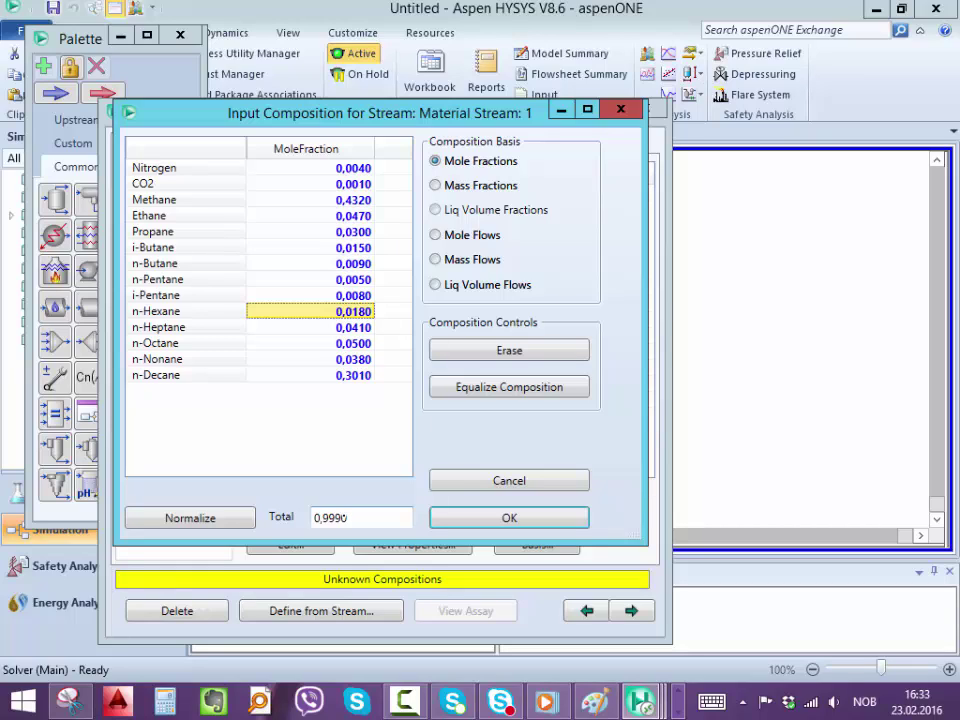
left_click(190, 518)
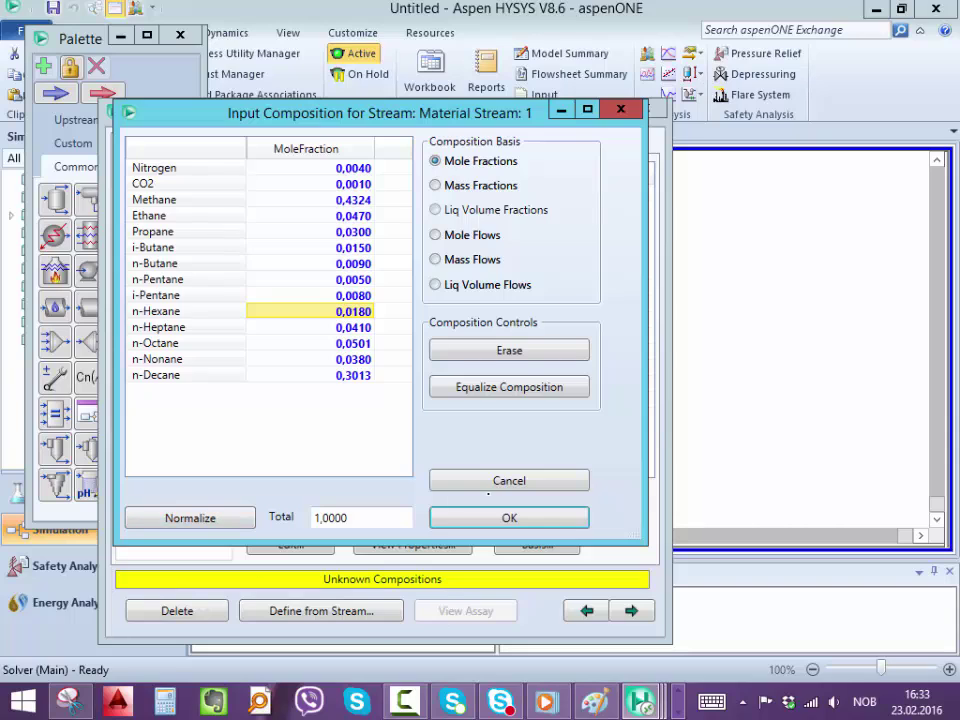
left_click(509, 517)
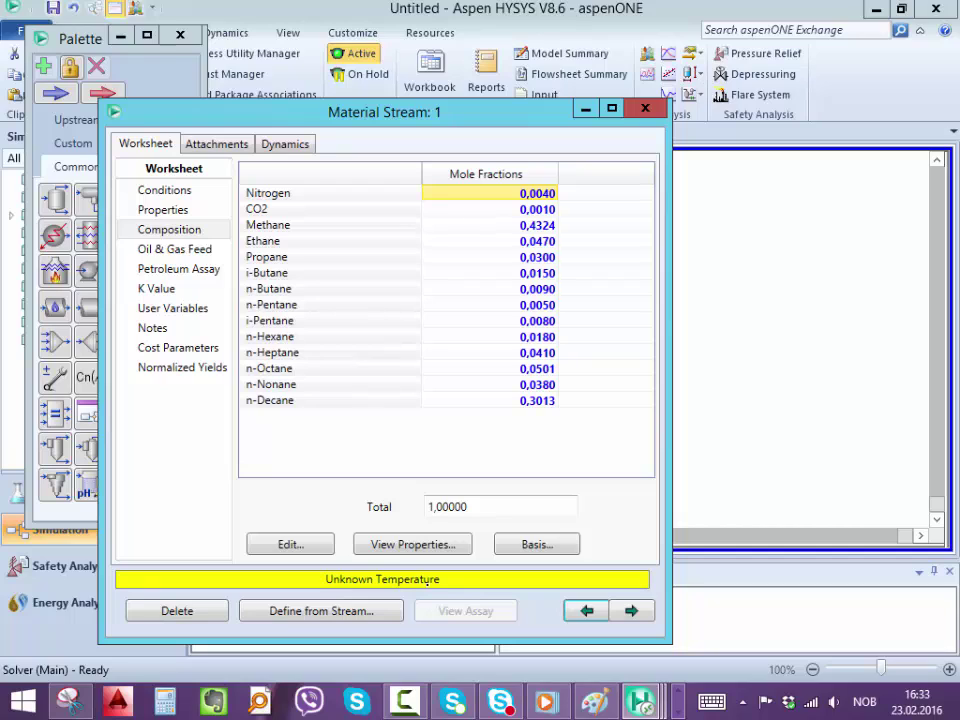
Define the conditions of Material Stream 1 with temperature 70 C, pressure 147 bar and molar flow 1 kgmole/h.
left_click(164, 190)
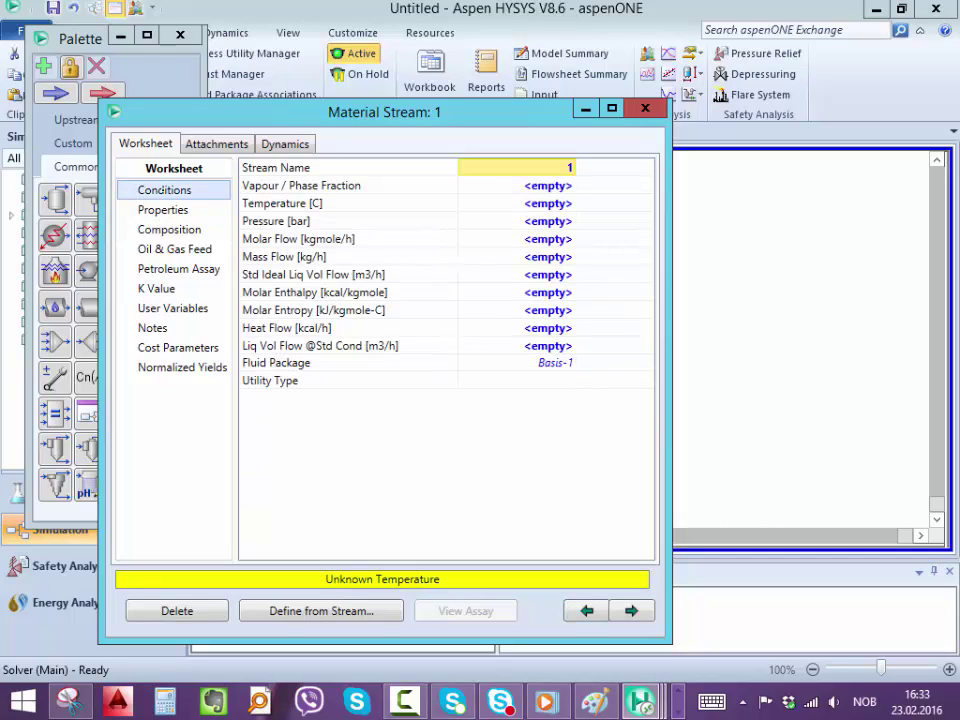
left_click(527, 203)
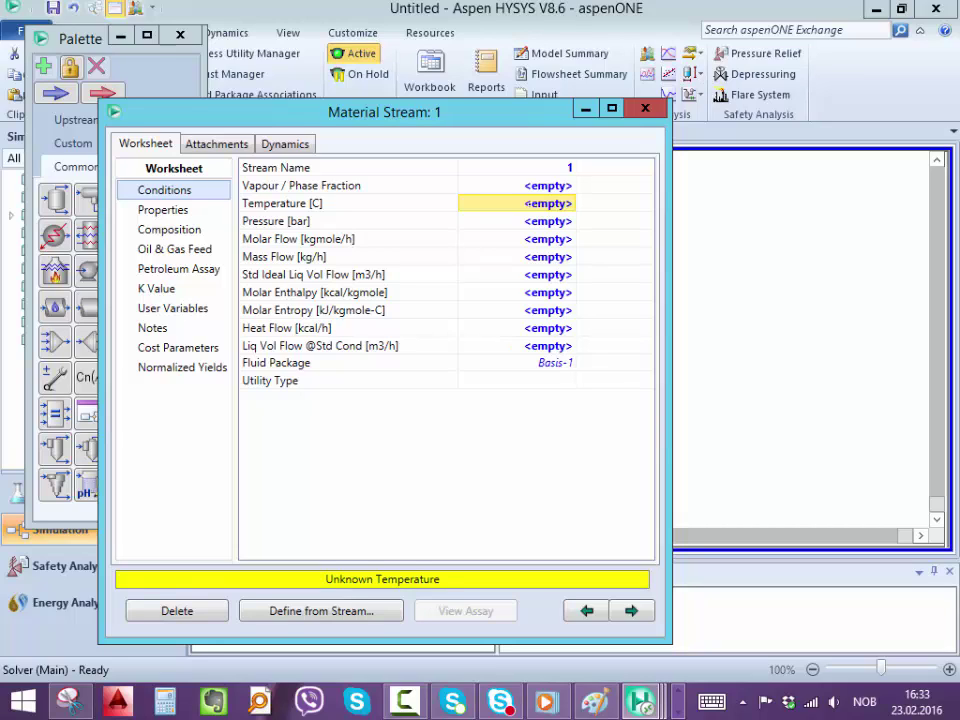
type("70")
key("Return")
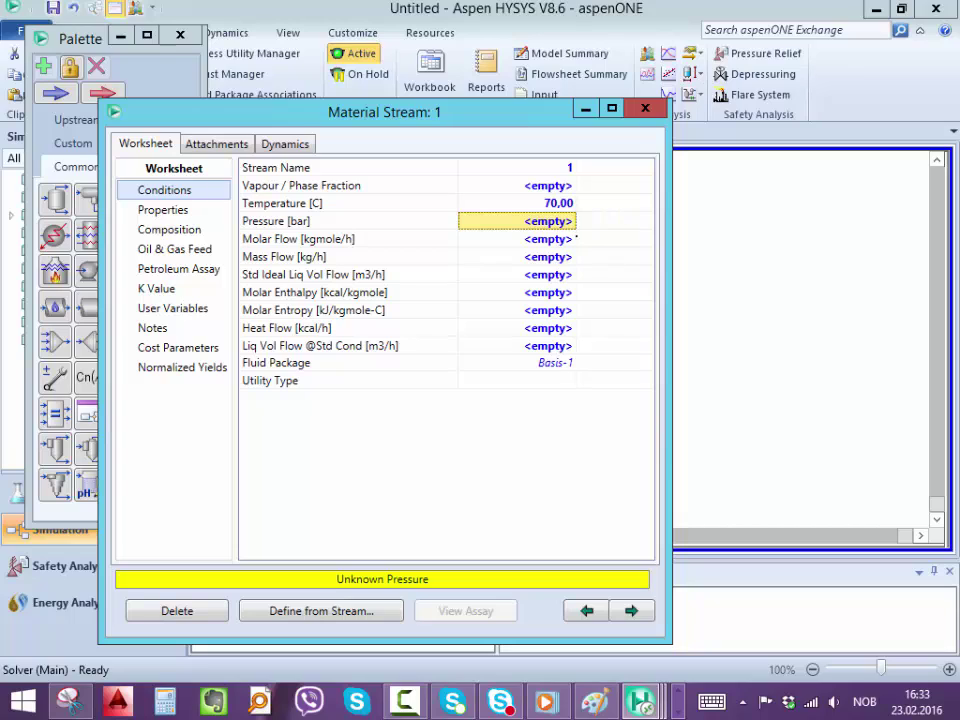
type("147")
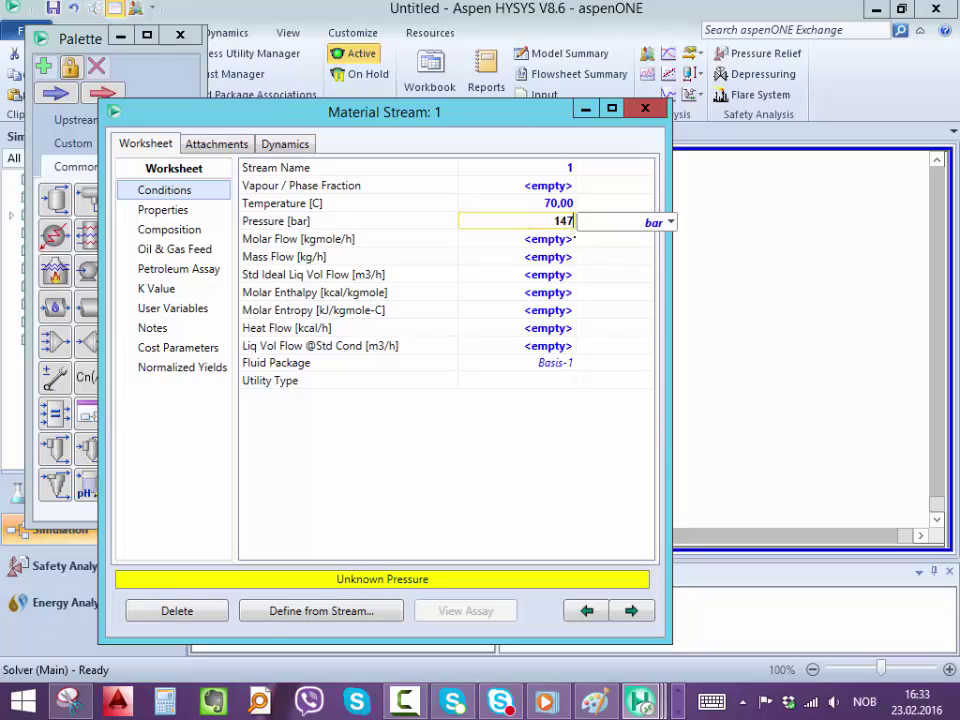
key("Return")
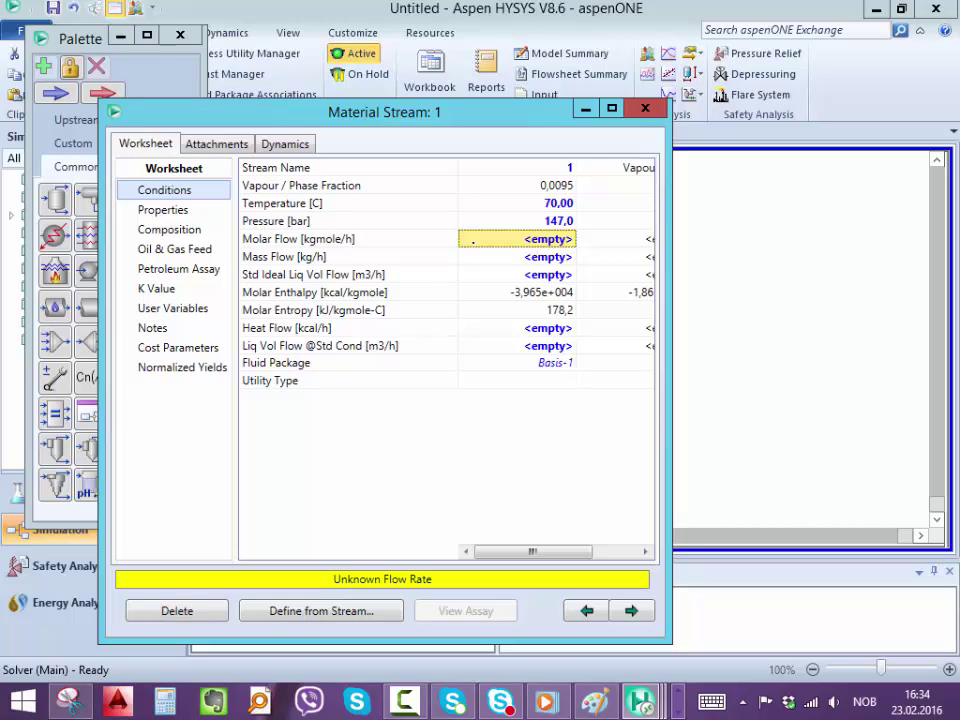
type("1")
key("Return")
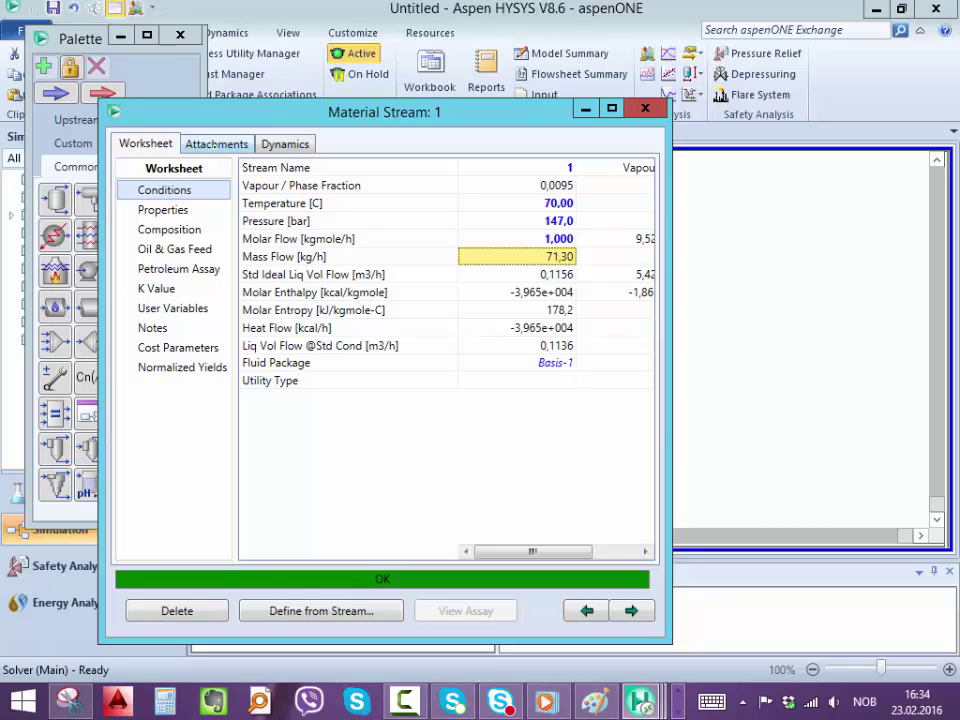
Create an Envelope stream analysis attached to Material Stream 1.
left_click(214, 145)
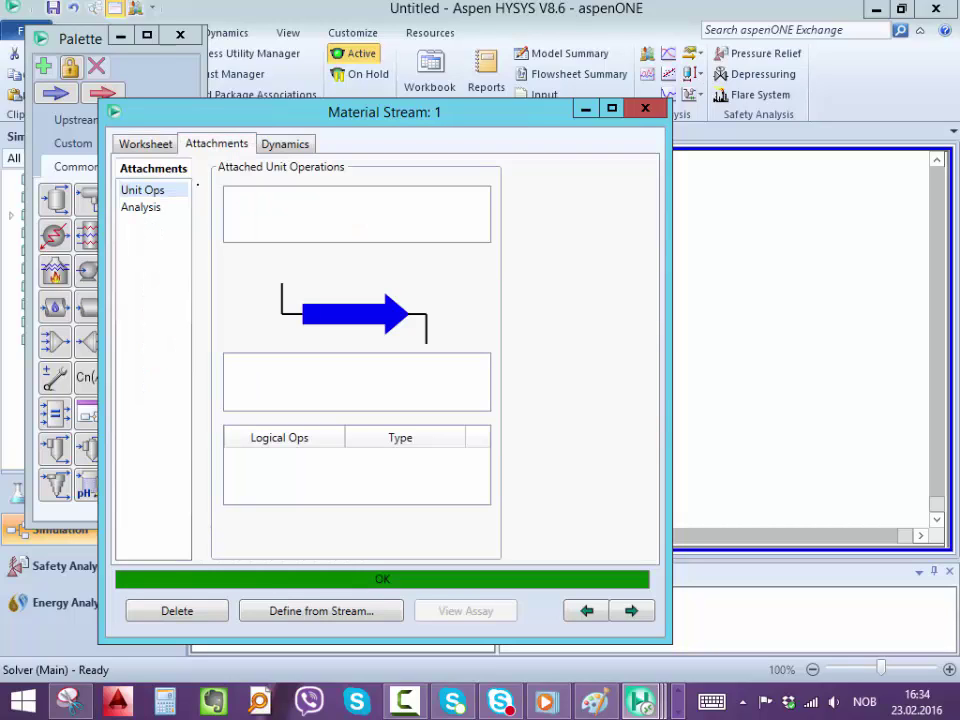
left_click(141, 207)
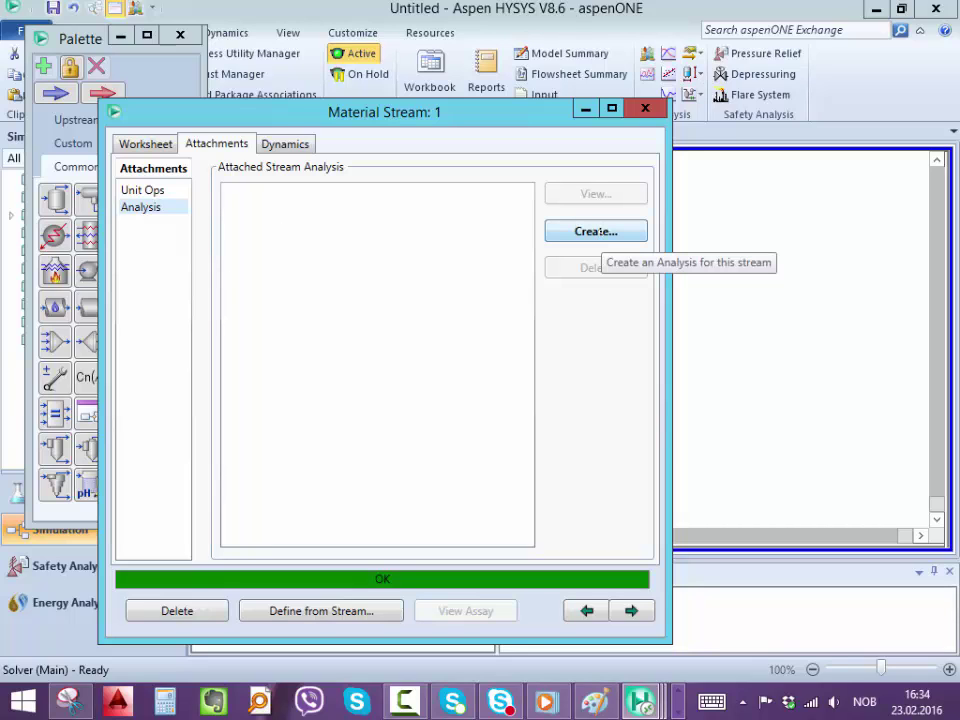
left_click(145, 144)
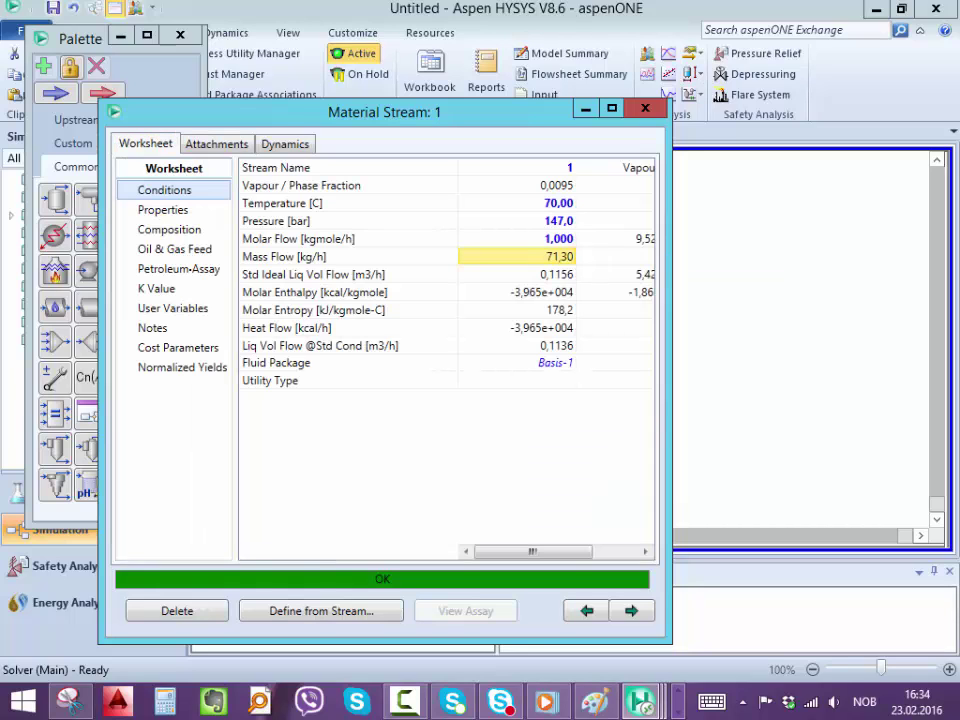
left_click(216, 144)
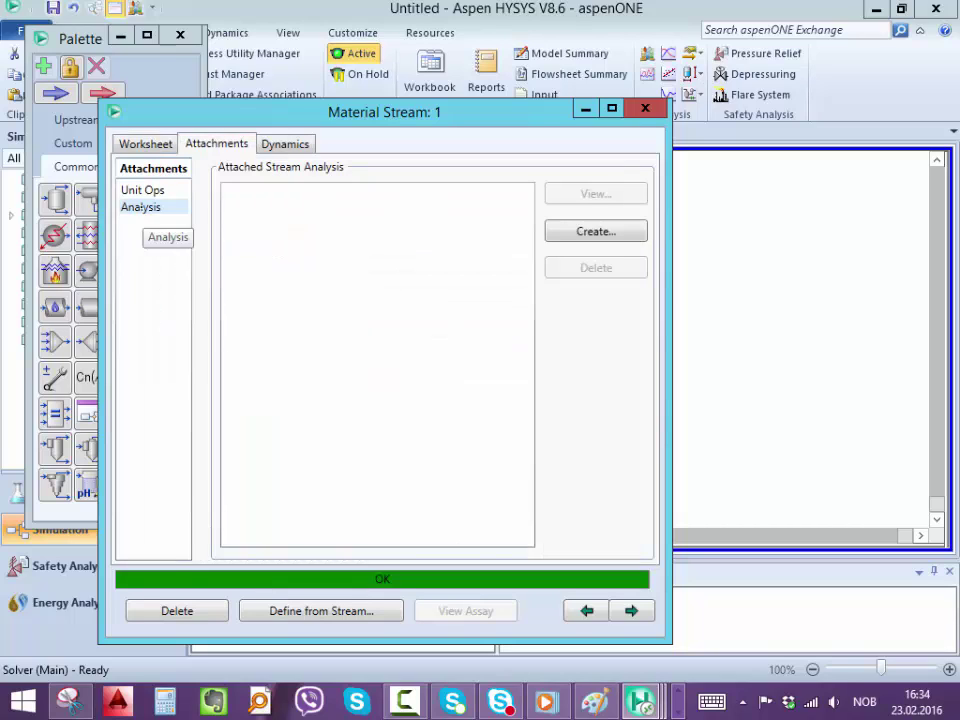
left_click(596, 231)
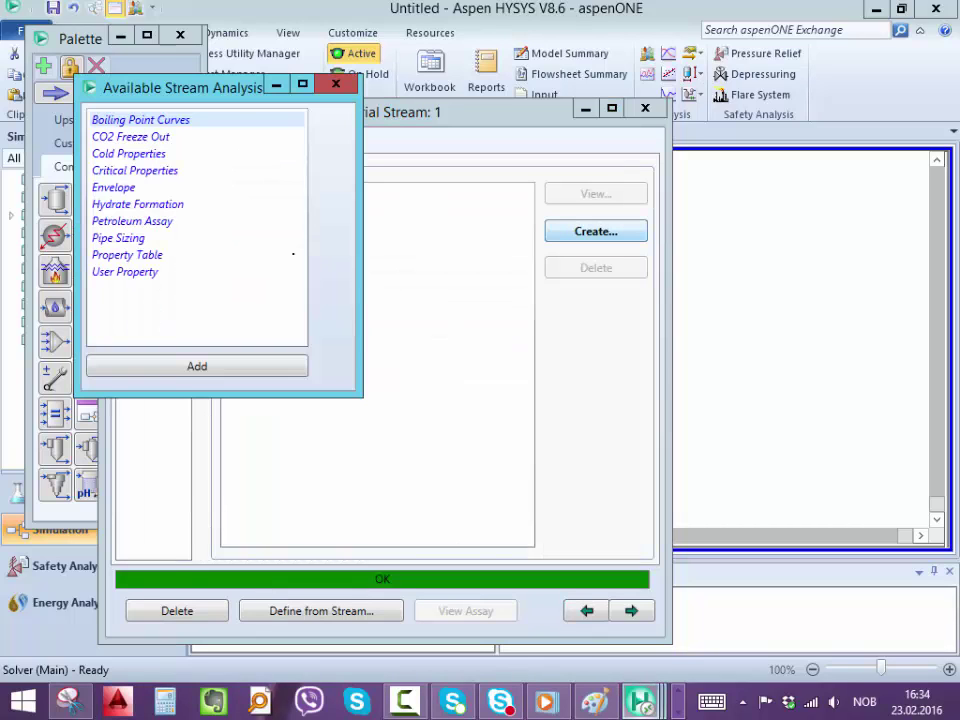
left_click(125, 184)
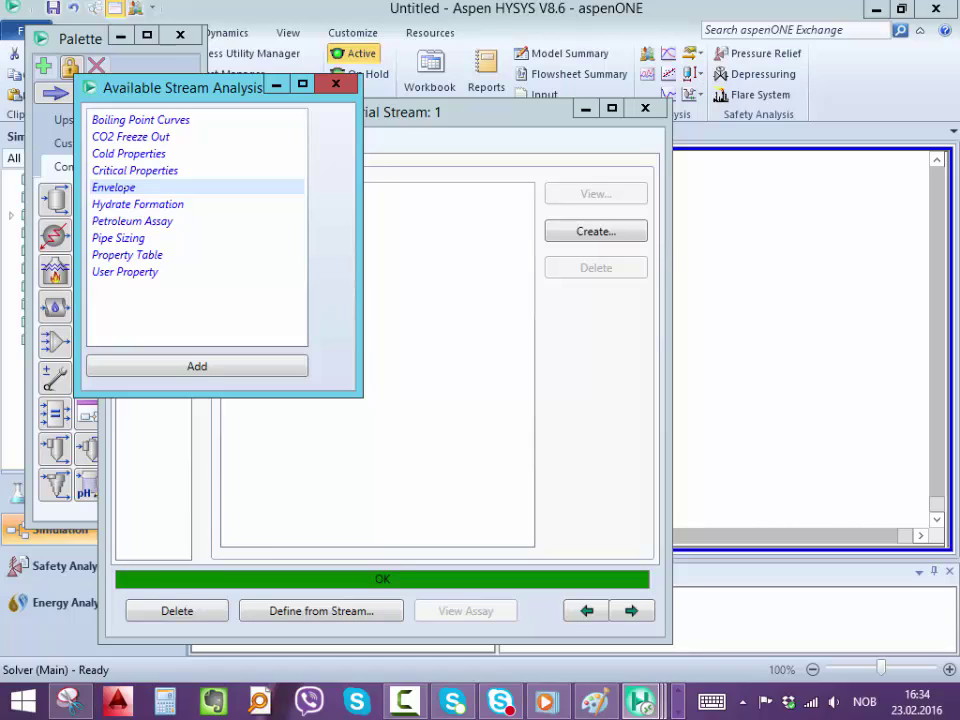
left_click(197, 366)
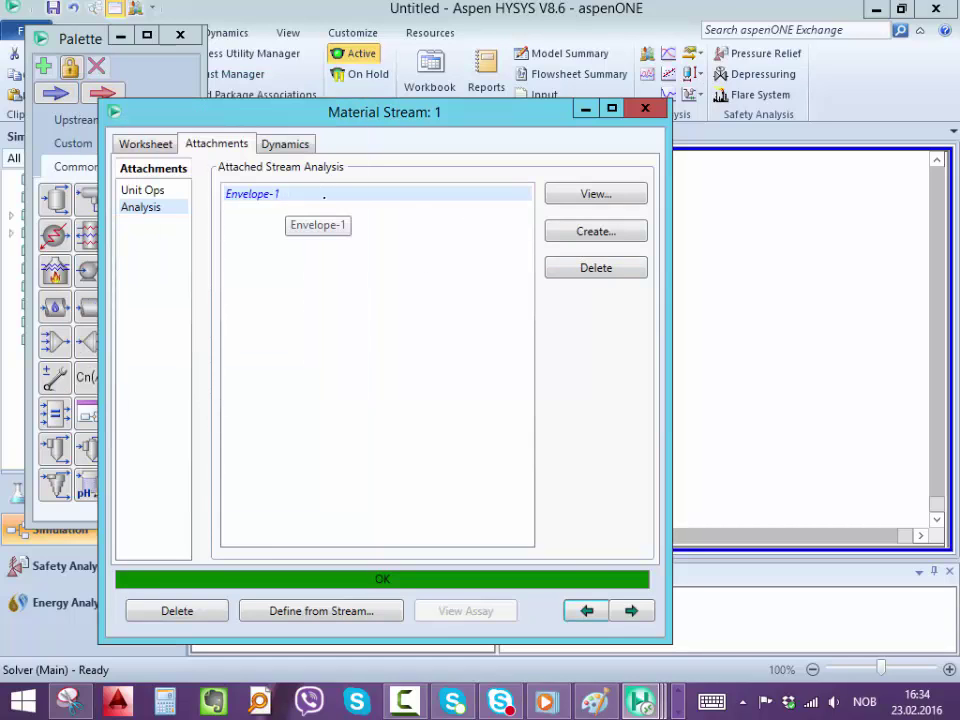
Open the envelope analysis of Material Stream 1, show its pressure-temperature plot and enlarge its window.
left_click(563, 194)
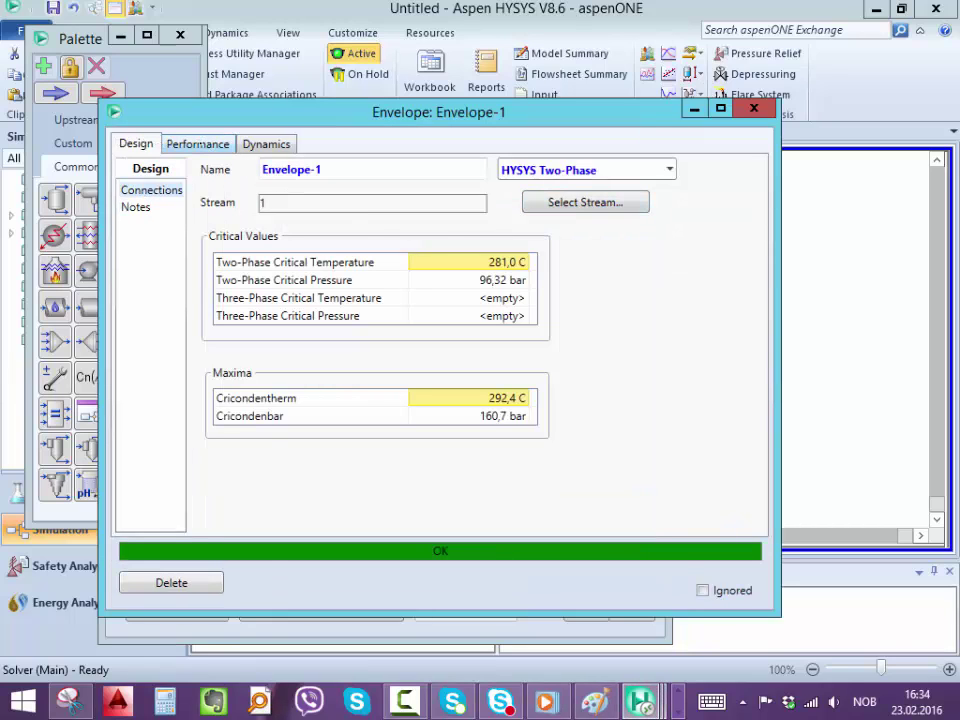
left_click(197, 144)
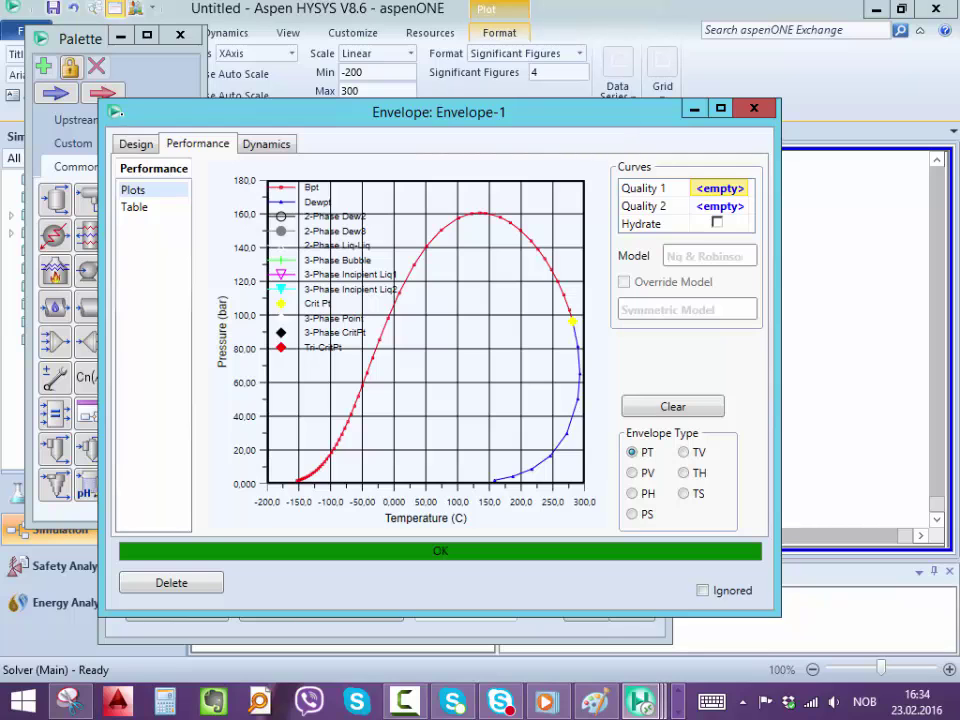
left_click(234, 104)
left_click_drag(101, 102, 2, 26)
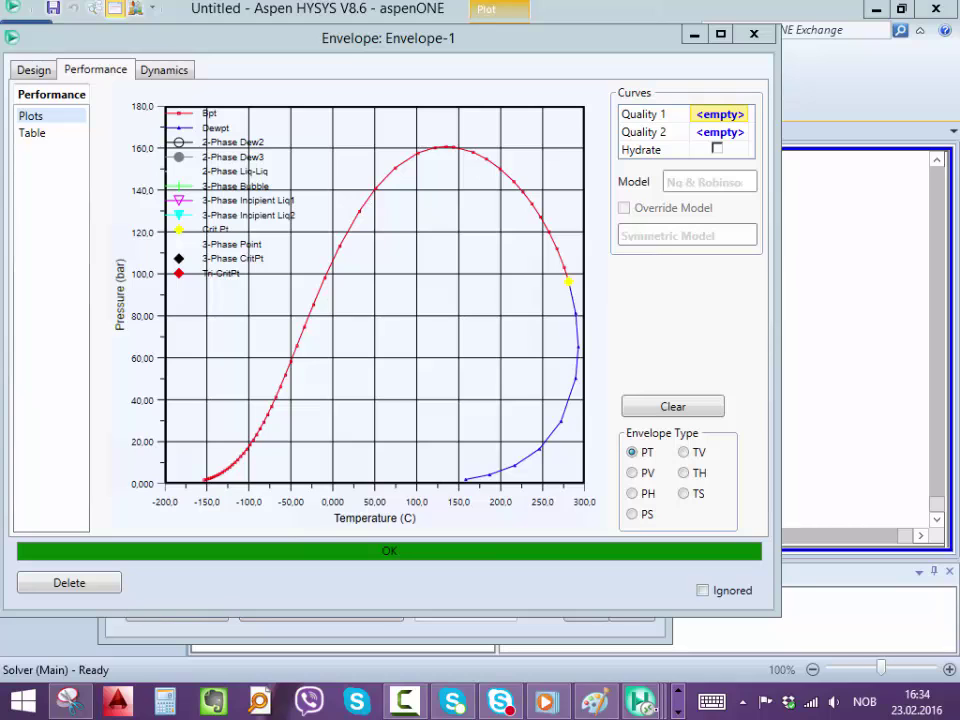
Capture the pressure-temperature envelope plot with the Snipping Tool and copy the snip.
left_click(68, 701)
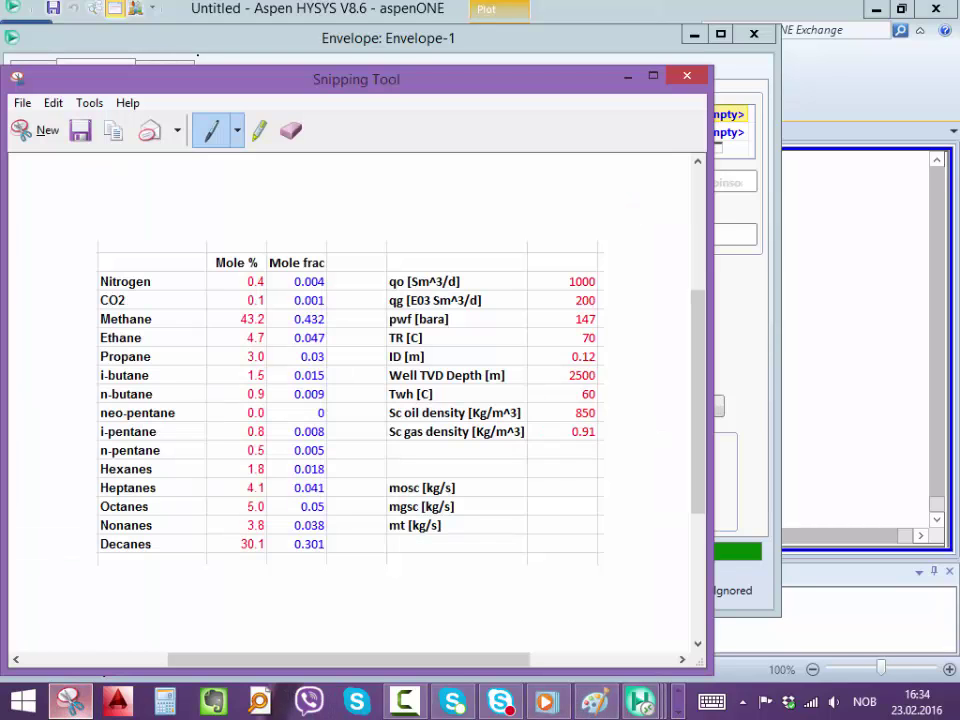
left_click(36, 129)
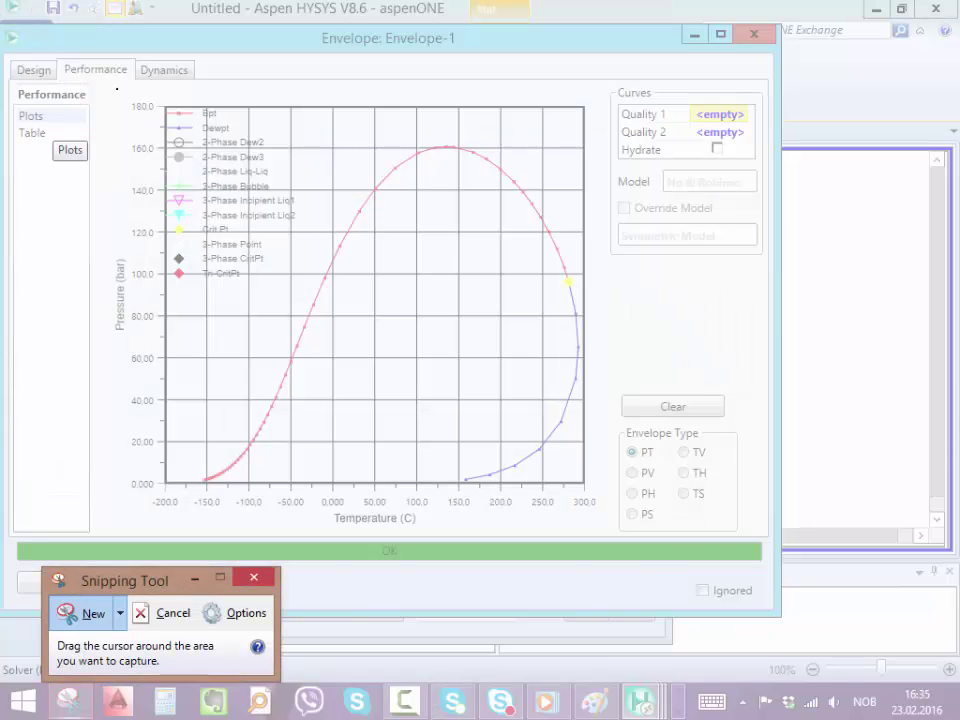
left_click_drag(117, 89, 594, 529)
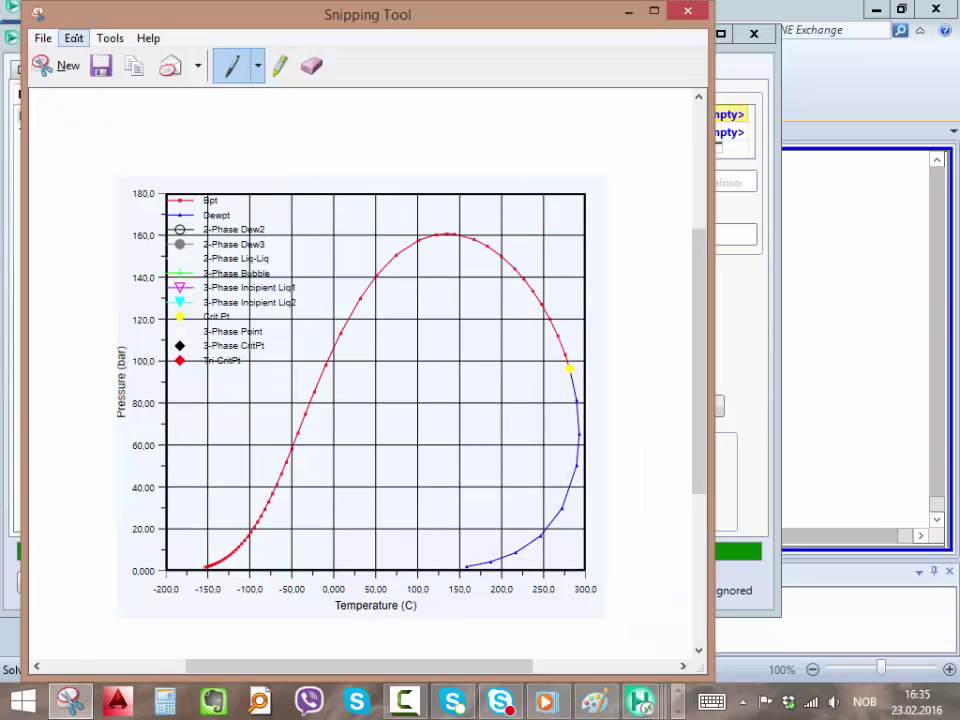
left_click(74, 37)
left_click(55, 60)
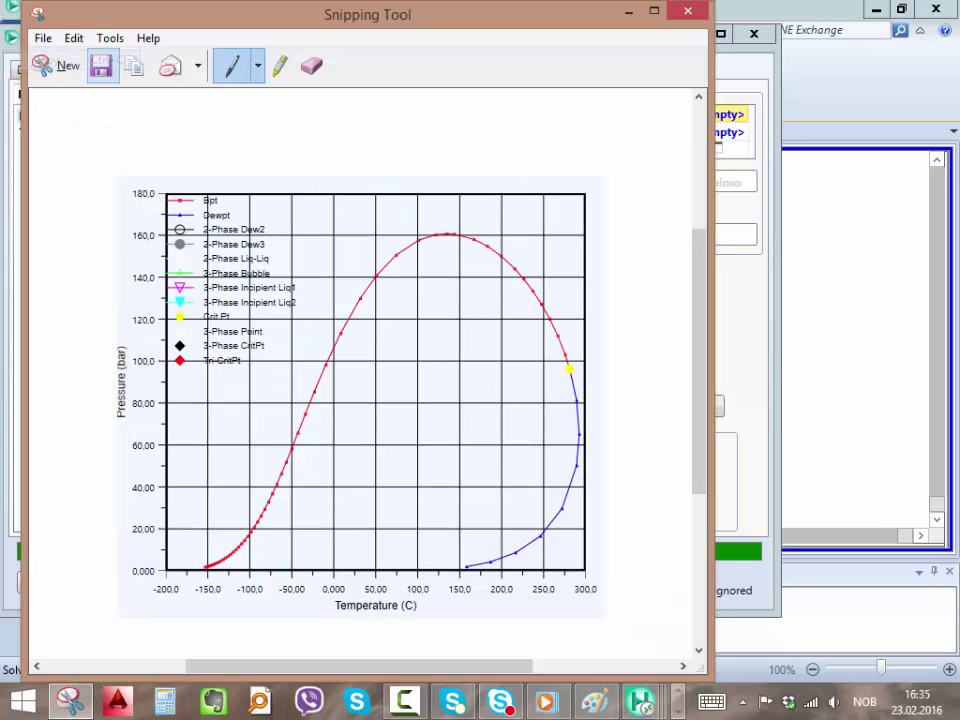
Switch to the 20160223 note in Windows Journal, paste the envelope plot below the handwritten notes and widen it.
left_click(678, 690)
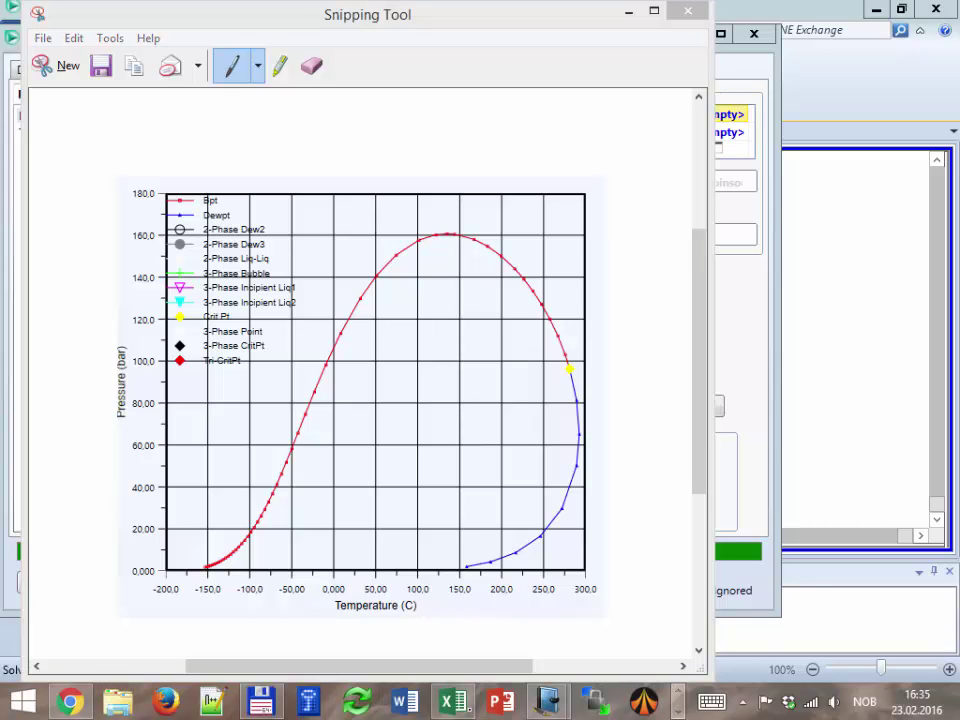
mouse_move(548, 702)
left_click(650, 585)
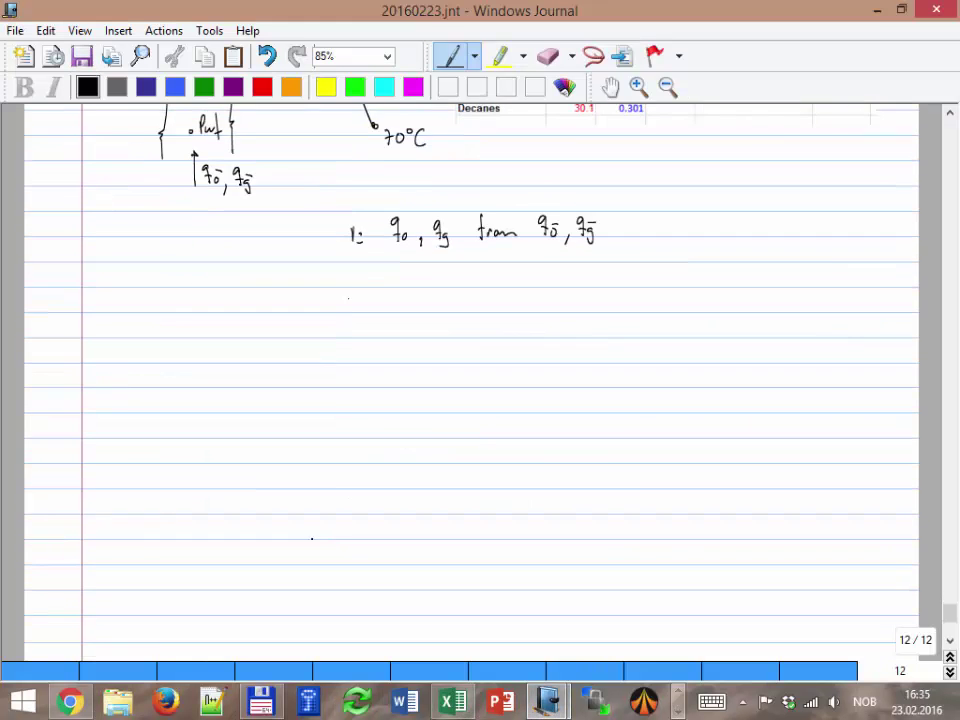
scroll(137, 360, "down", 1)
key("ctrl+v")
left_click_drag(235, 442, 237, 353)
scroll(388, 422, "down", 1)
left_click_drag(510, 418, 628, 418)
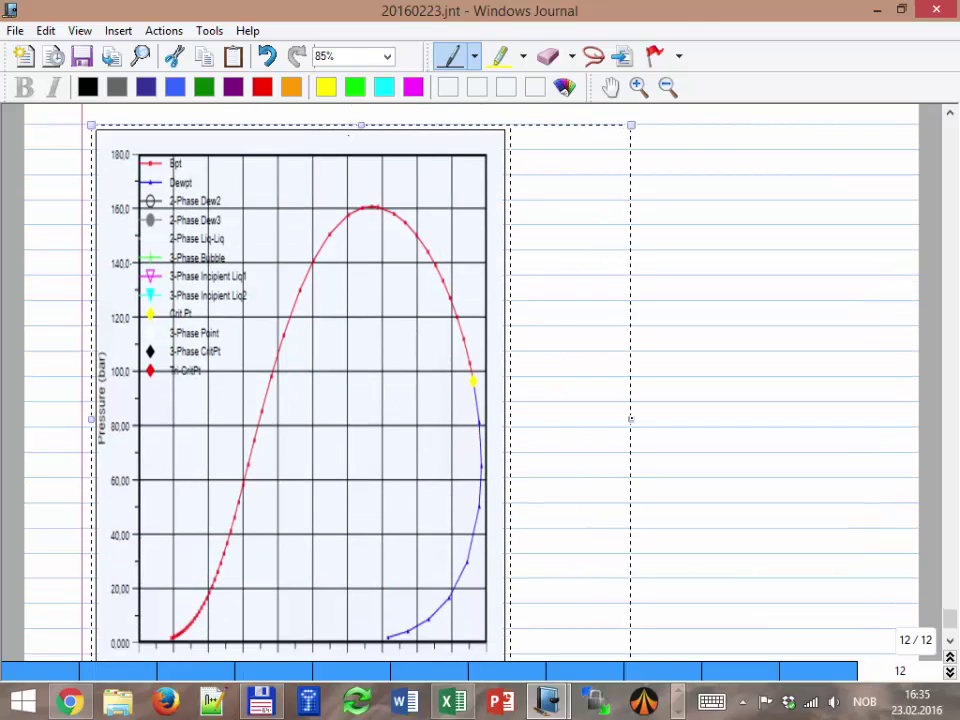
left_click(725, 462)
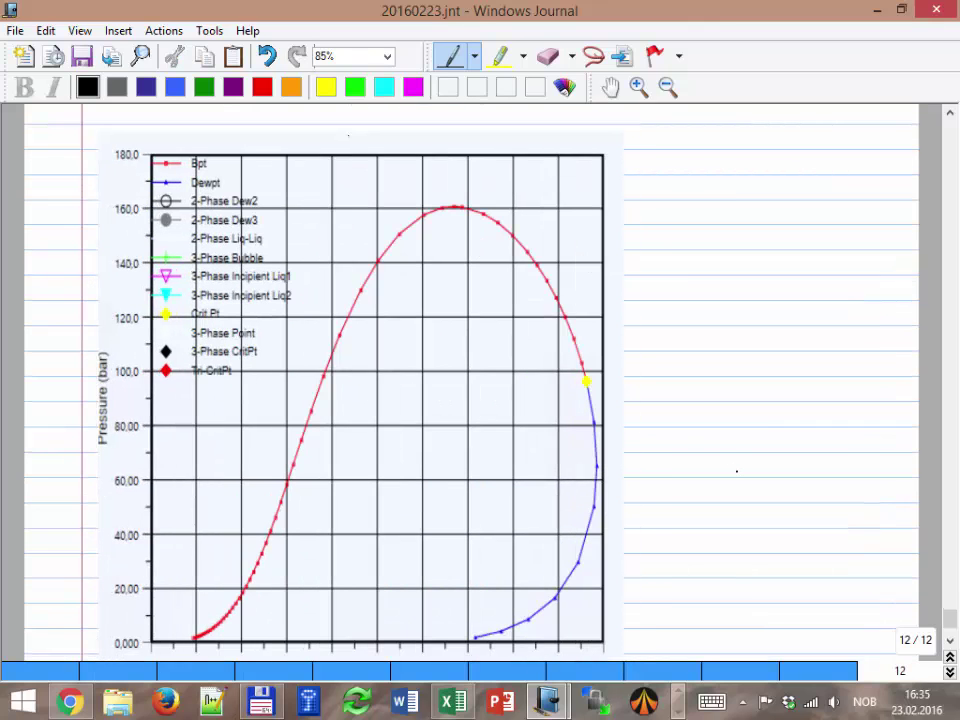
Mark the reservoir condition on the pasted envelope with dashed temperature and pressure lines and label it "(147 bar, 70°C)".
scroll(790, 594, "down", 1)
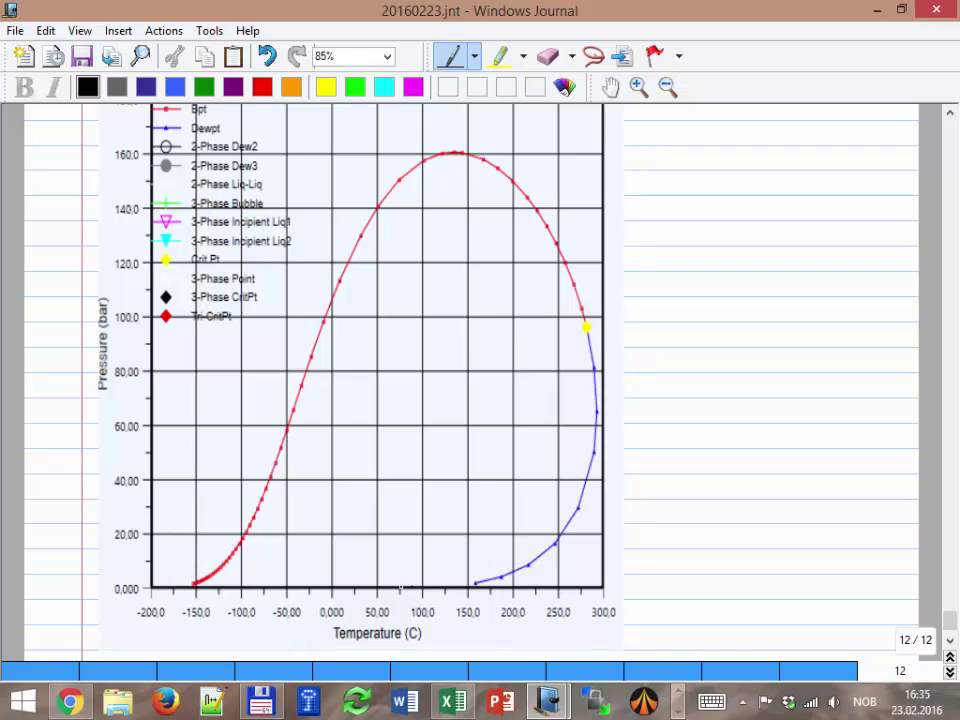
mouse_move(398, 588)
left_mouse_down()
mouse_move(387, 462)
mouse_move(404, 131)
left_mouse_up()
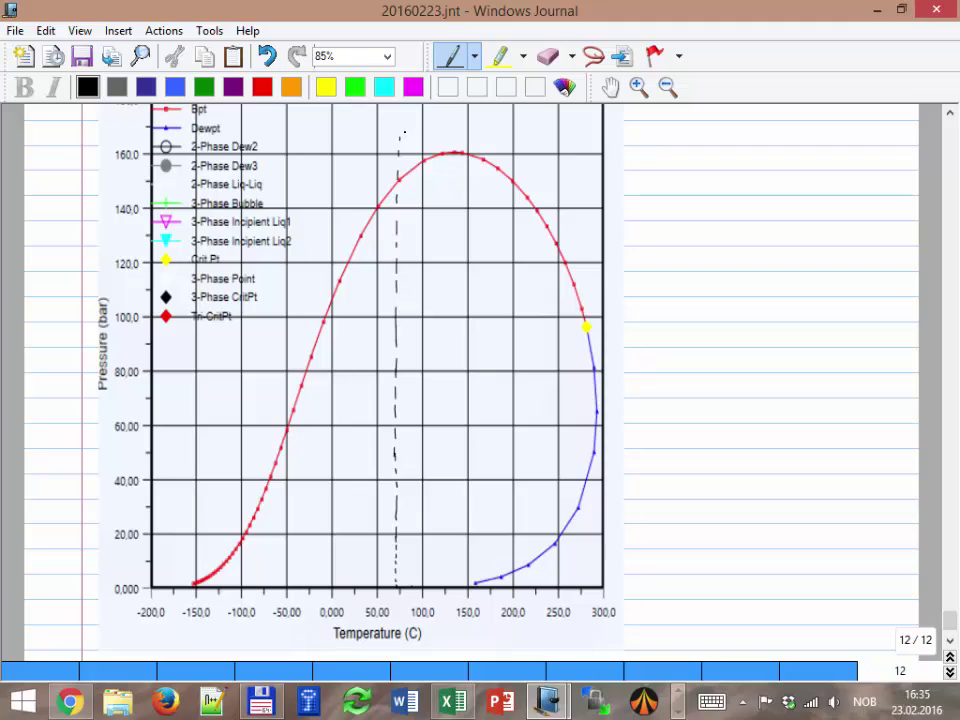
left_click_drag(152, 183, 398, 180)
mouse_move(414, 128)
left_mouse_down()
mouse_move(410, 146)
mouse_move(474, 146)
left_mouse_up()
left_click(483, 130)
left_click_drag(482, 133, 498, 144)
left_click_drag(504, 125, 505, 146)
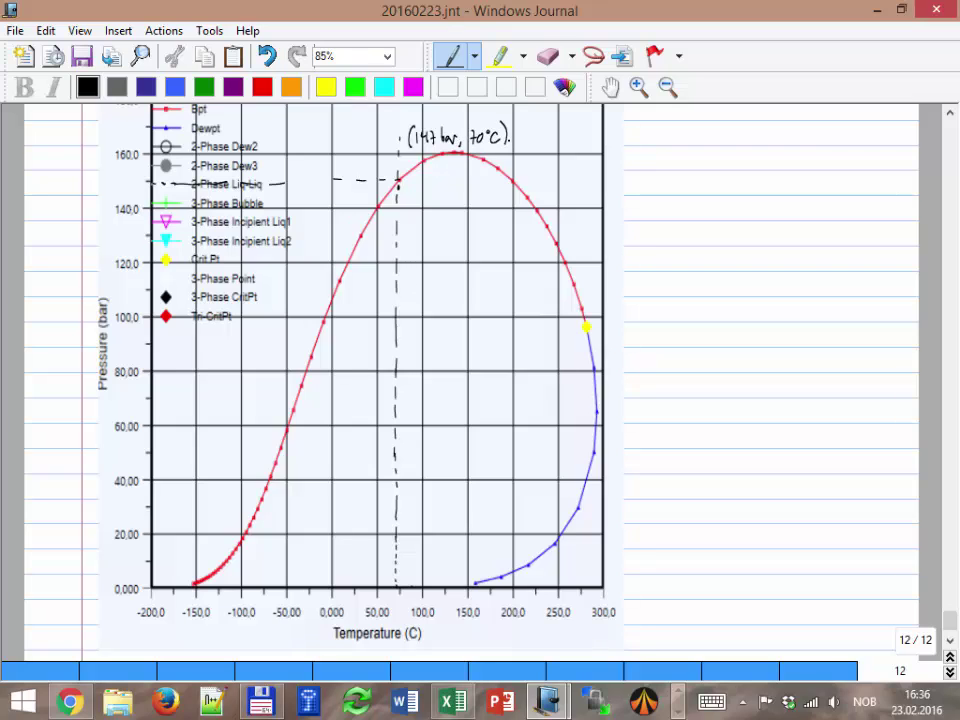
scroll(470, 380, "up", 7)
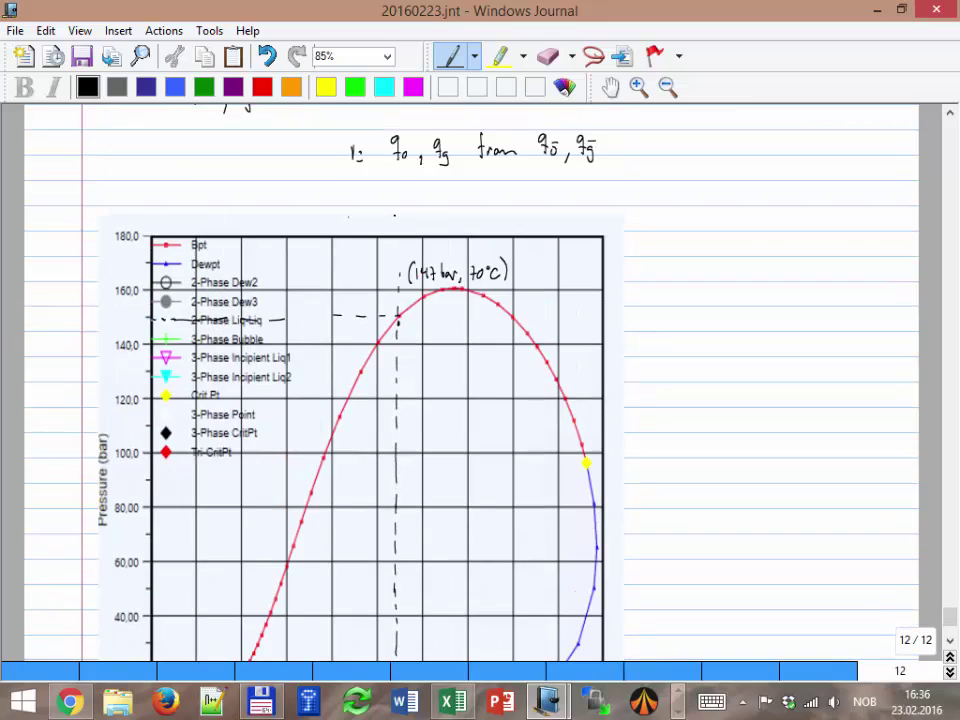
scroll(470, 380, "down", 3)
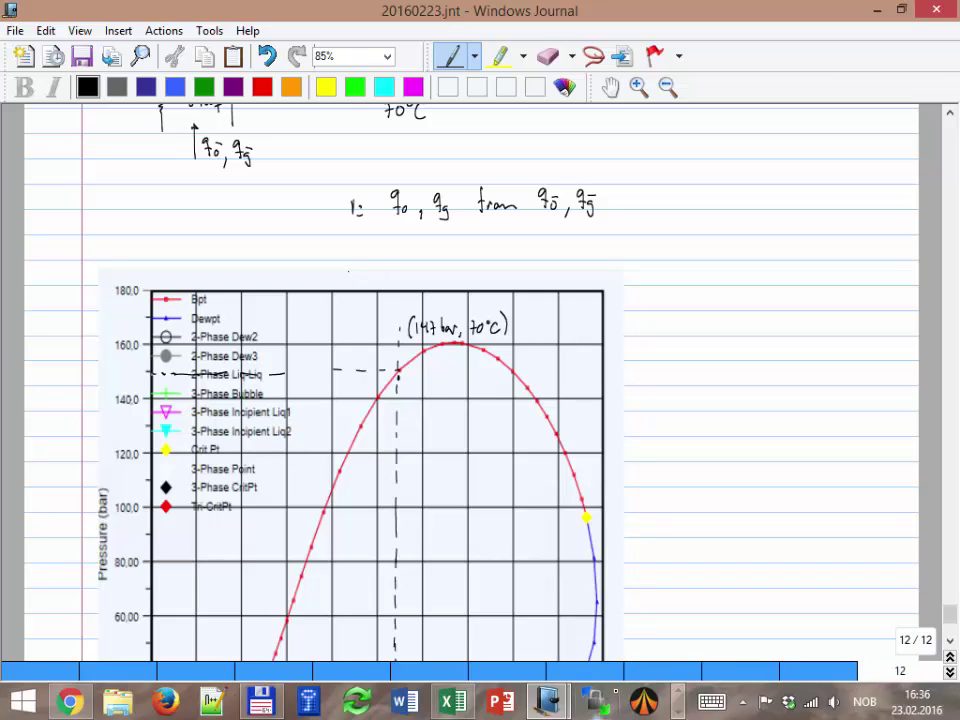
Return to Aspen HYSYS, close the envelope, and examine the vapour and liquid phase conditions of Material Stream 1 in a widened window.
left_click(679, 711)
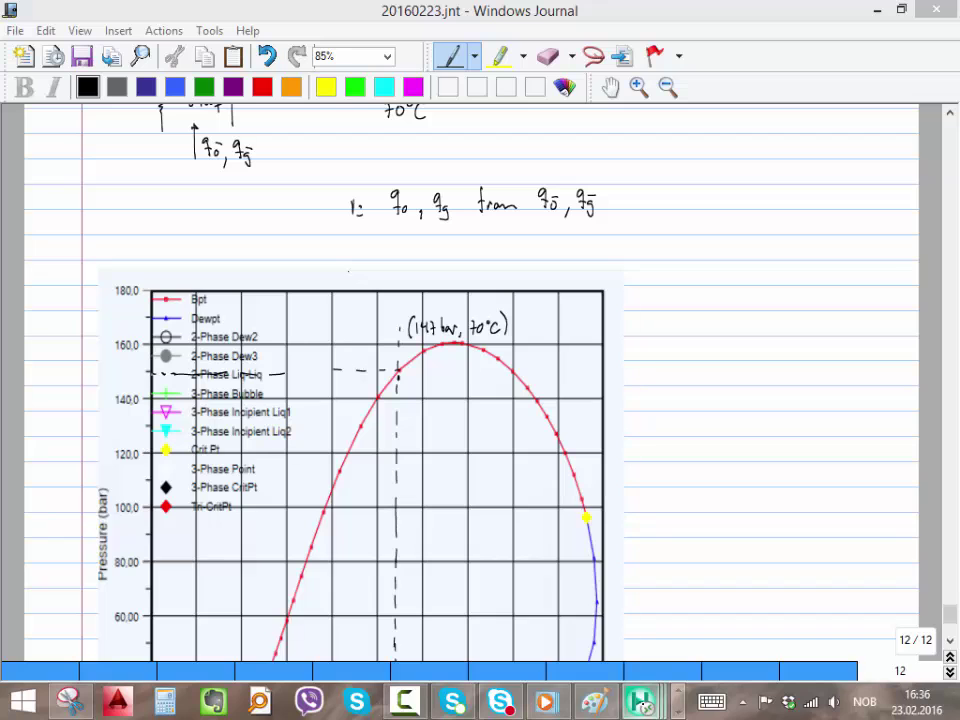
mouse_move(640, 700)
left_click(838, 598)
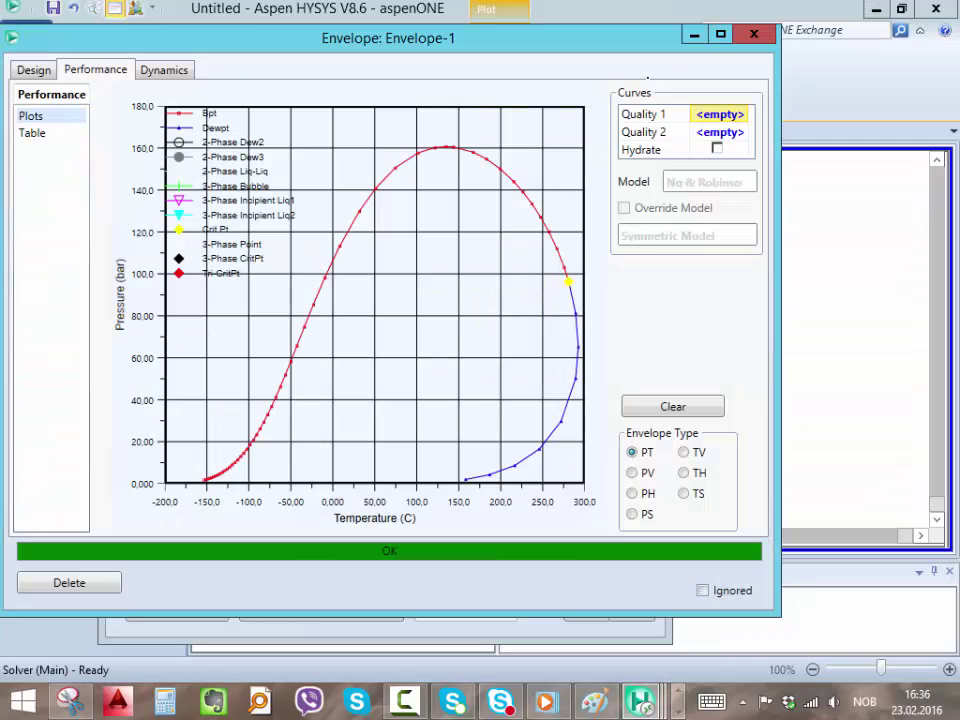
left_click(754, 34)
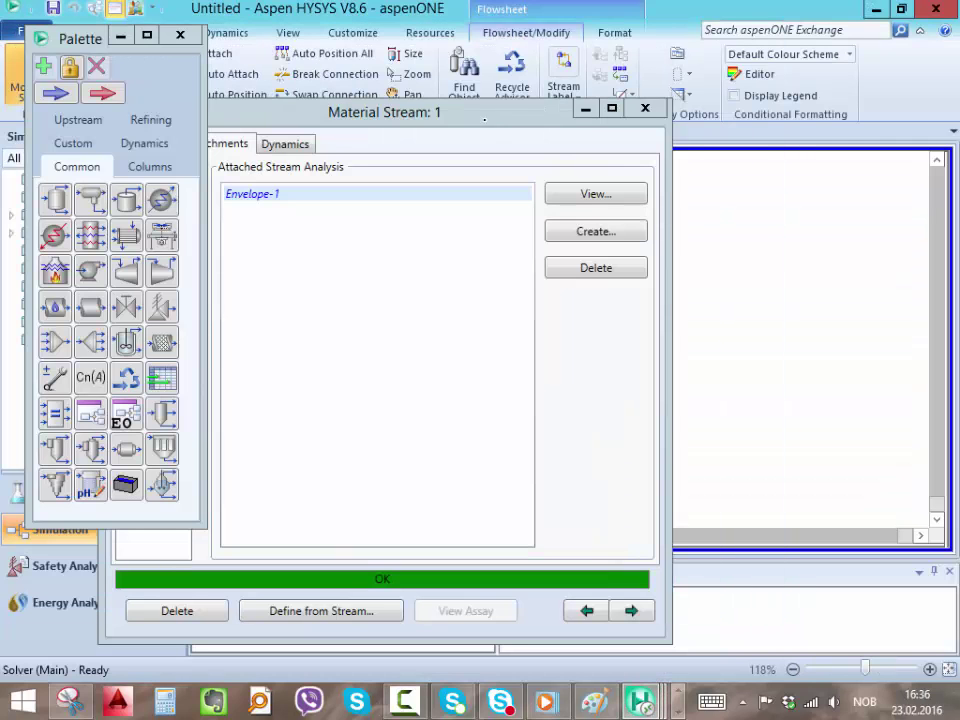
left_click_drag(484, 119, 604, 110)
left_click(268, 136)
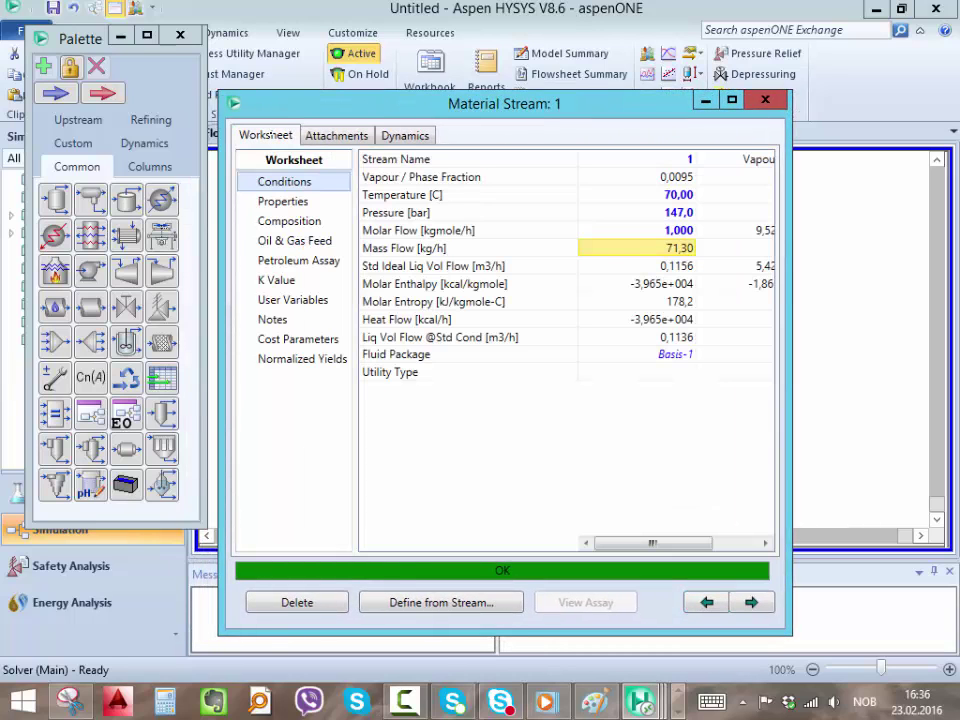
left_click_drag(220, 325, 33, 325)
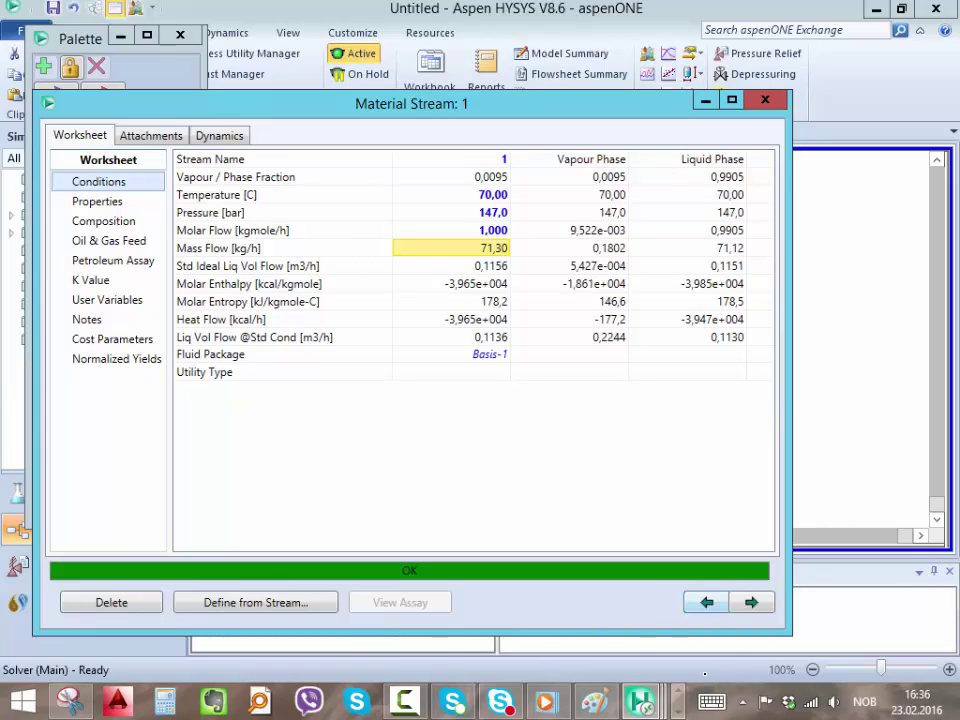
Switch back to the 20160223 note in Windows Journal and handwrite "ṁo, ṁg" beside the local flow rate line.
left_click(678, 690)
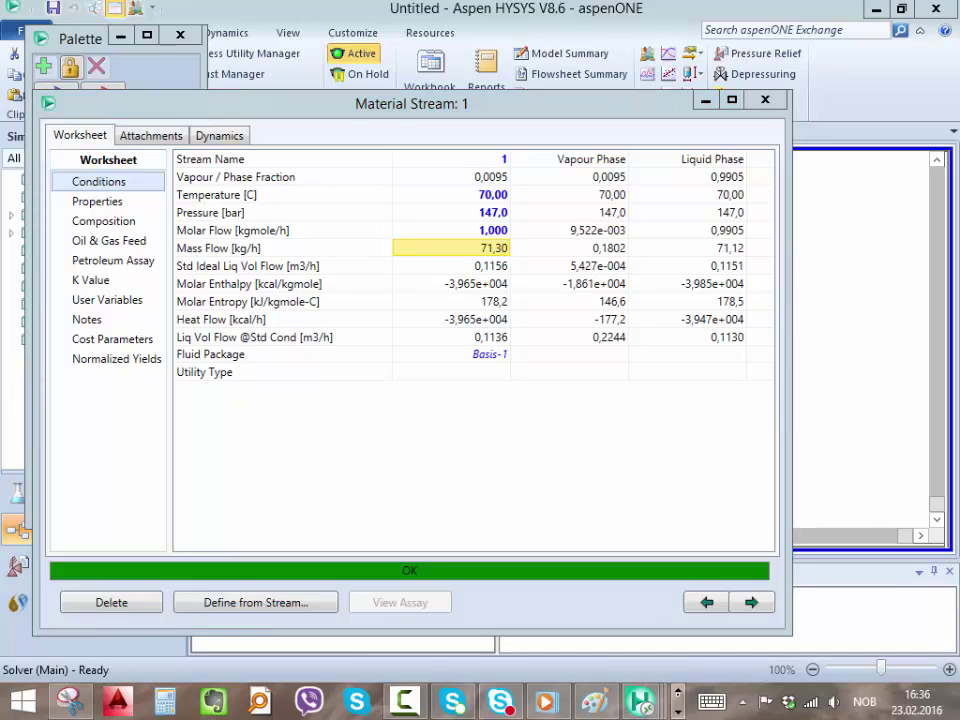
left_click(548, 700)
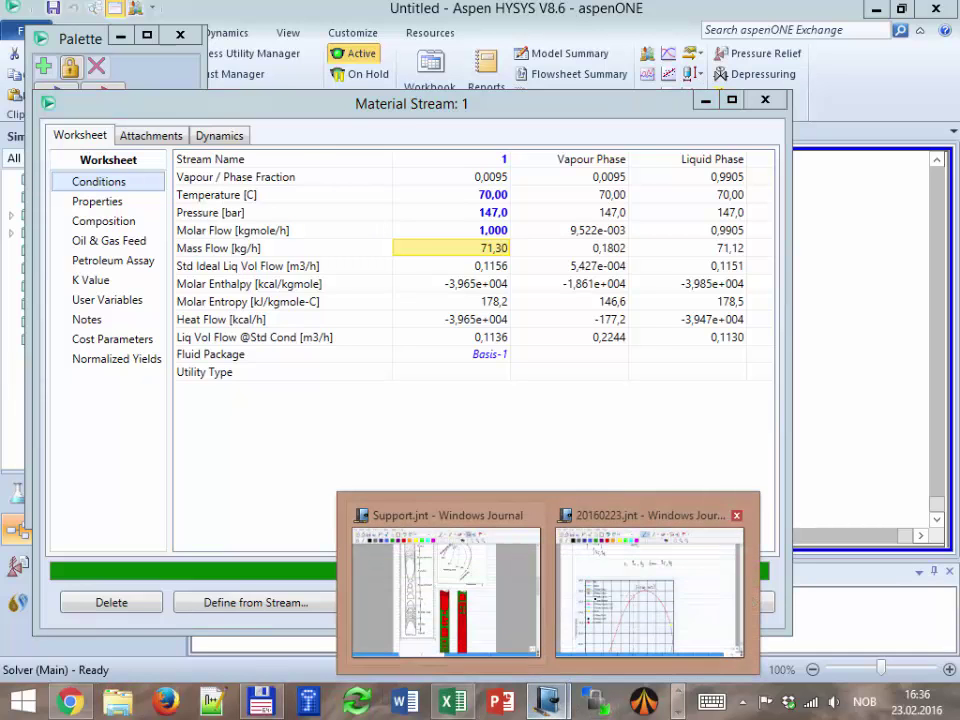
left_click(645, 585)
scroll(556, 503, "down", 1)
scroll(556, 503, "up", 2)
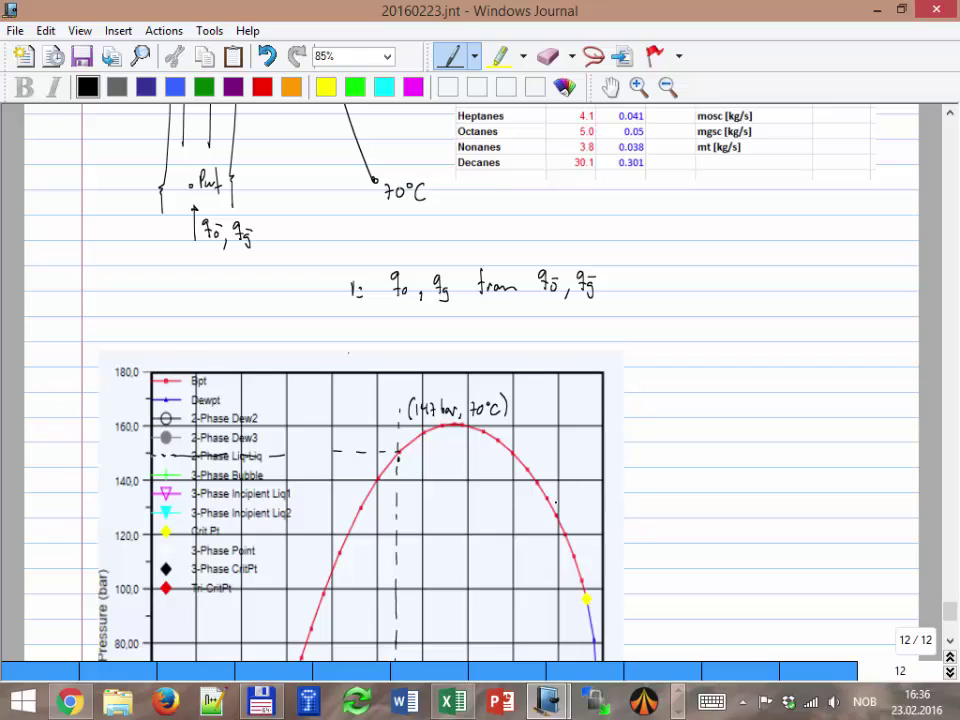
left_click_drag(682, 285, 712, 292)
left_click(688, 277)
left_click(716, 278)
left_click_drag(726, 284, 745, 296)
left_click(734, 273)
Handwrite the oil mass flow equation starting with "ṁo =" below the mass flow symbols.
left_click_drag(671, 350, 686, 357)
left_click(676, 343)
left_click_drag(688, 352, 708, 355)
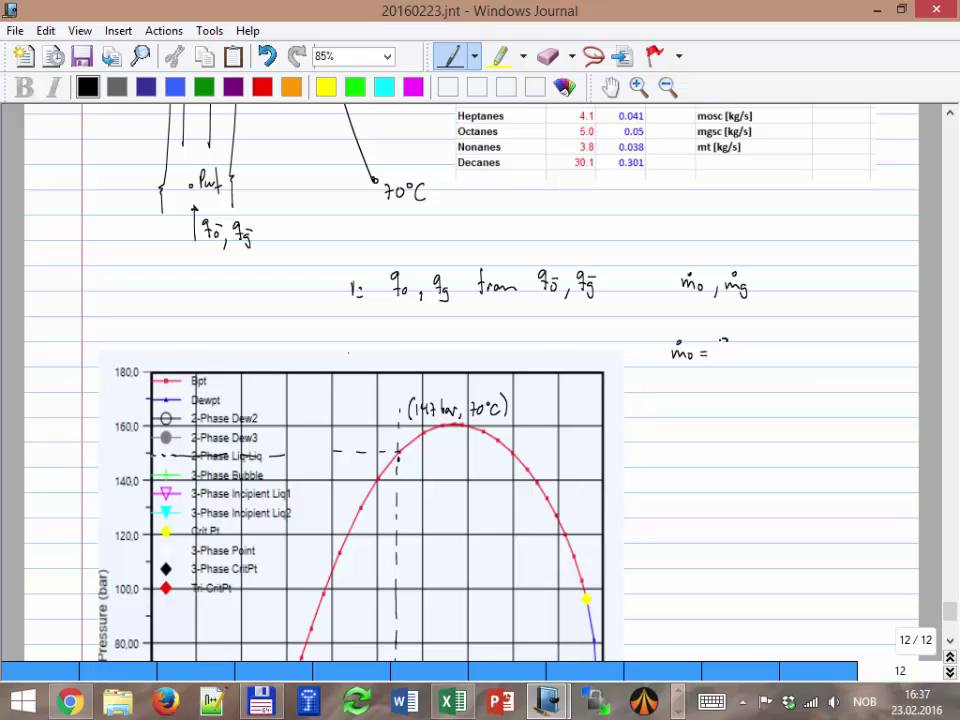
mouse_move(728, 342)
left_mouse_down()
mouse_move(726, 360)
mouse_move(774, 356)
left_mouse_up()
Switch to the Excel workbook, clear the values in I5:I18, and calculate mosc in G16 as =G5*G12/(3600*24).
key("alt+Tab")
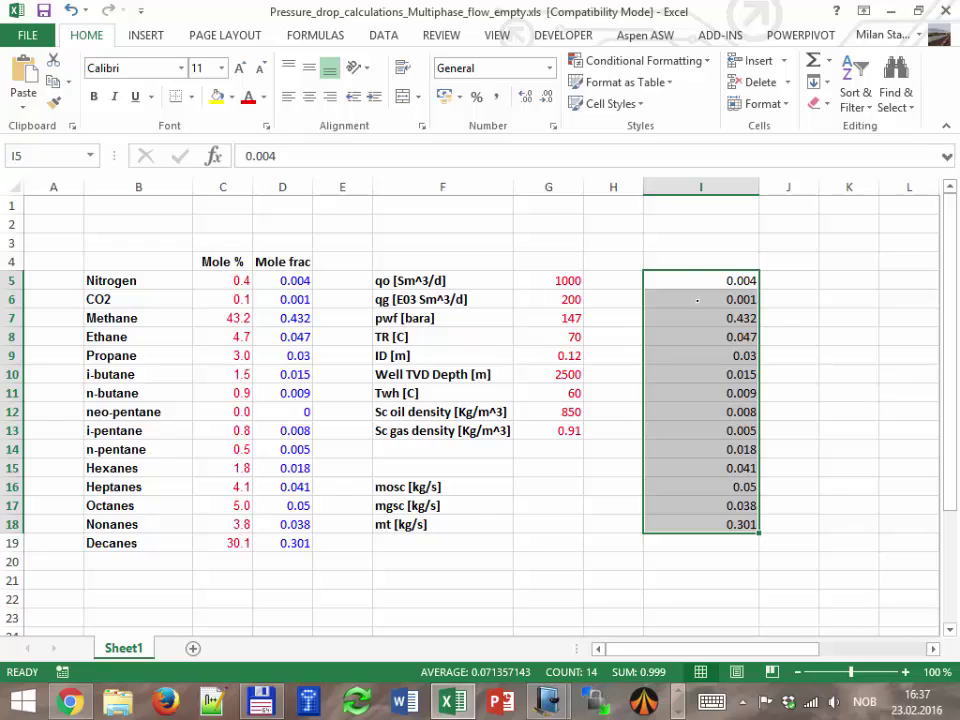
key("Delete")
left_click(548, 484)
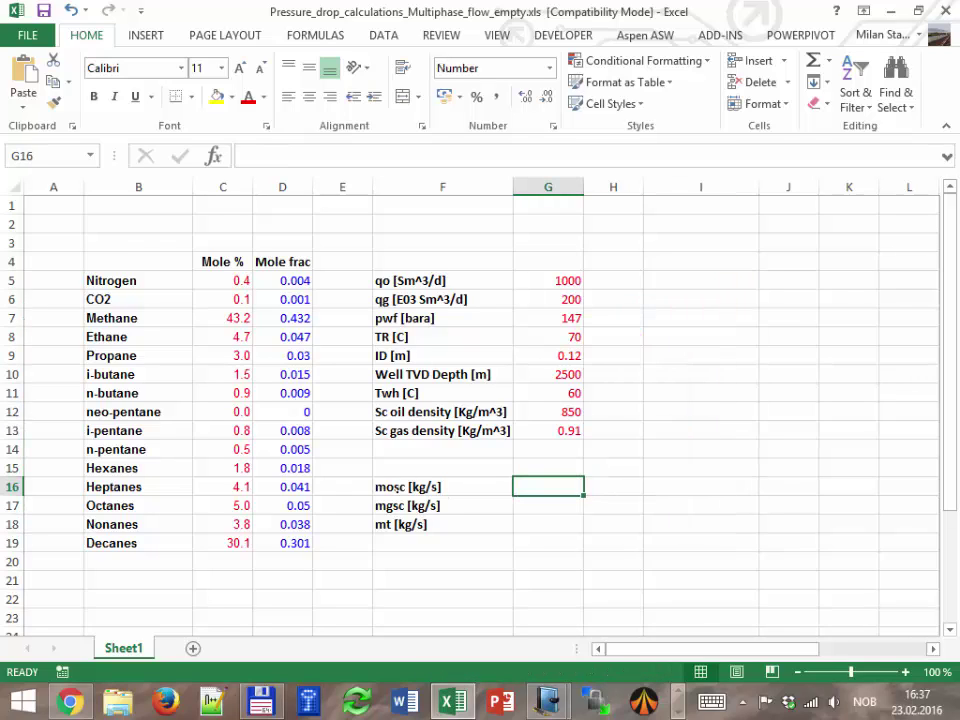
type("=")
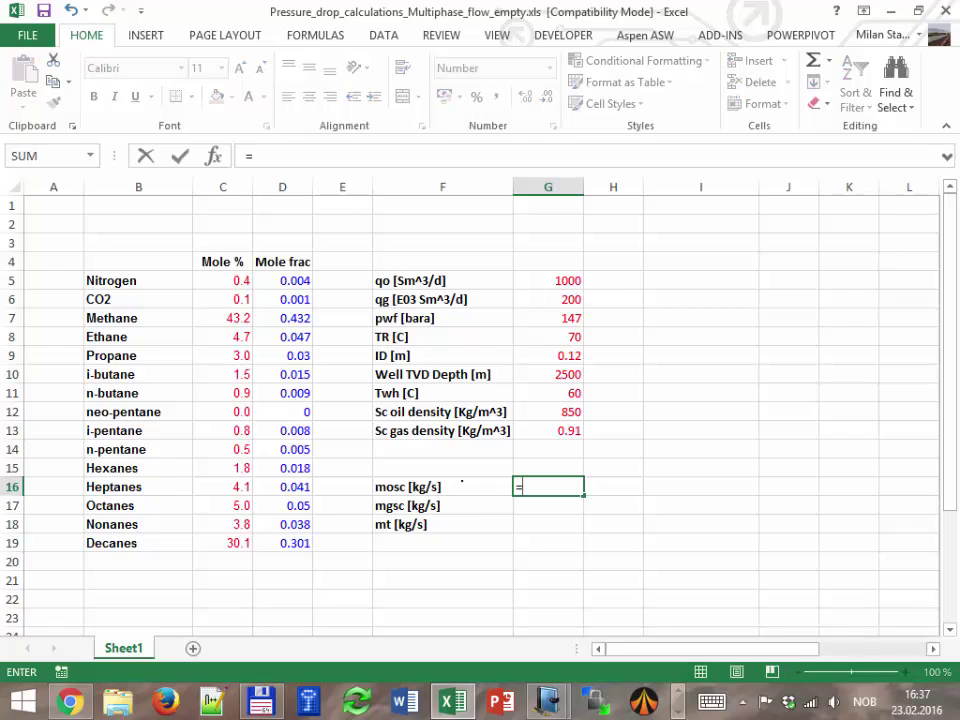
left_click(548, 280)
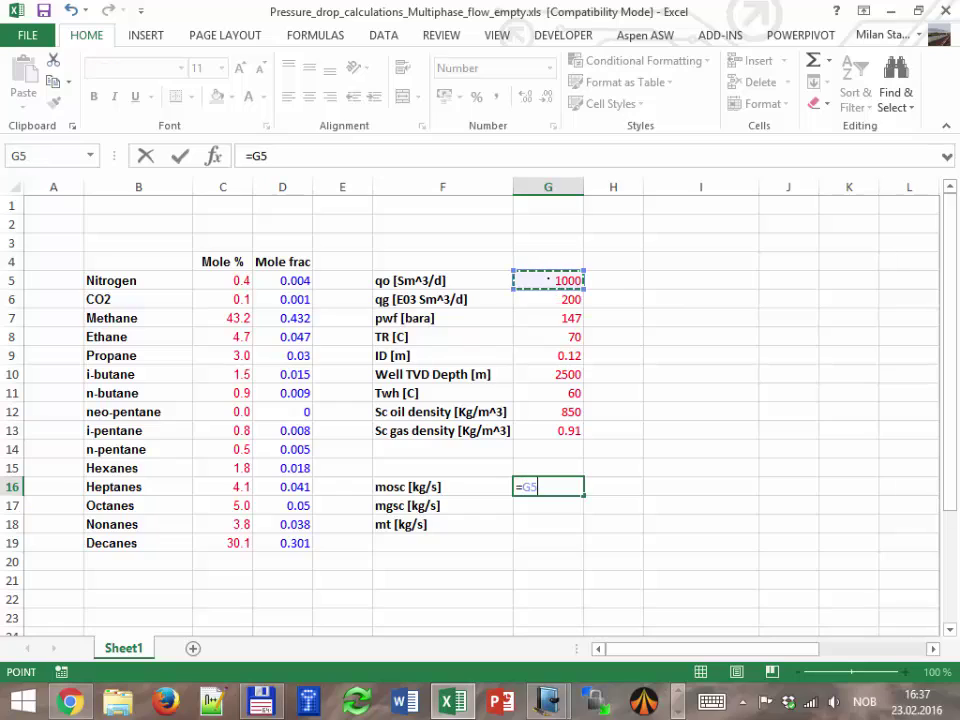
type("*")
left_click(549, 408)
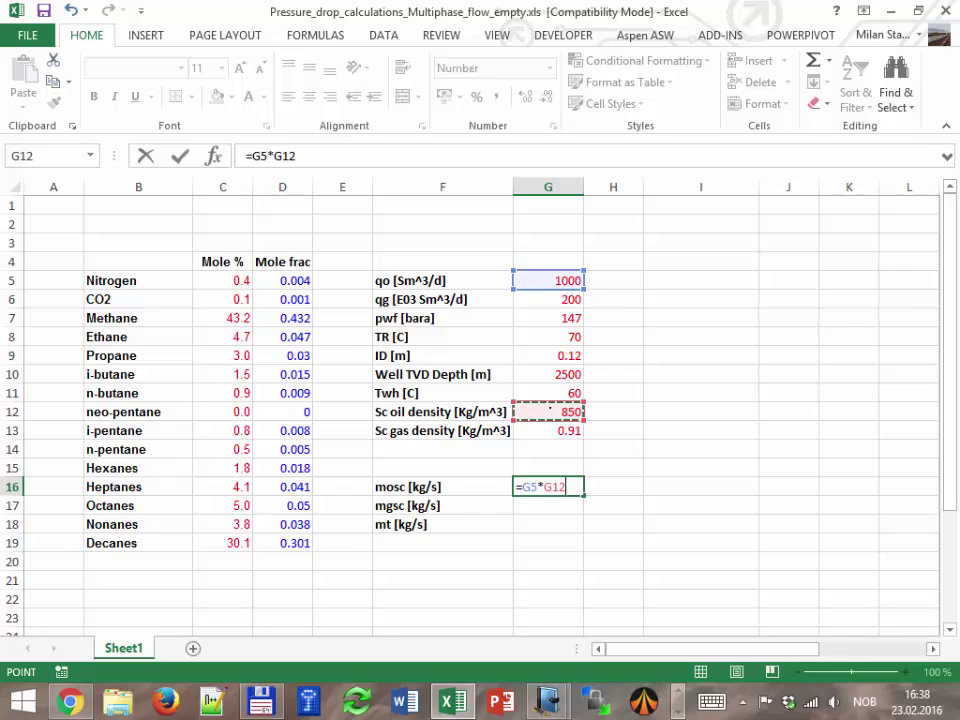
type("/")
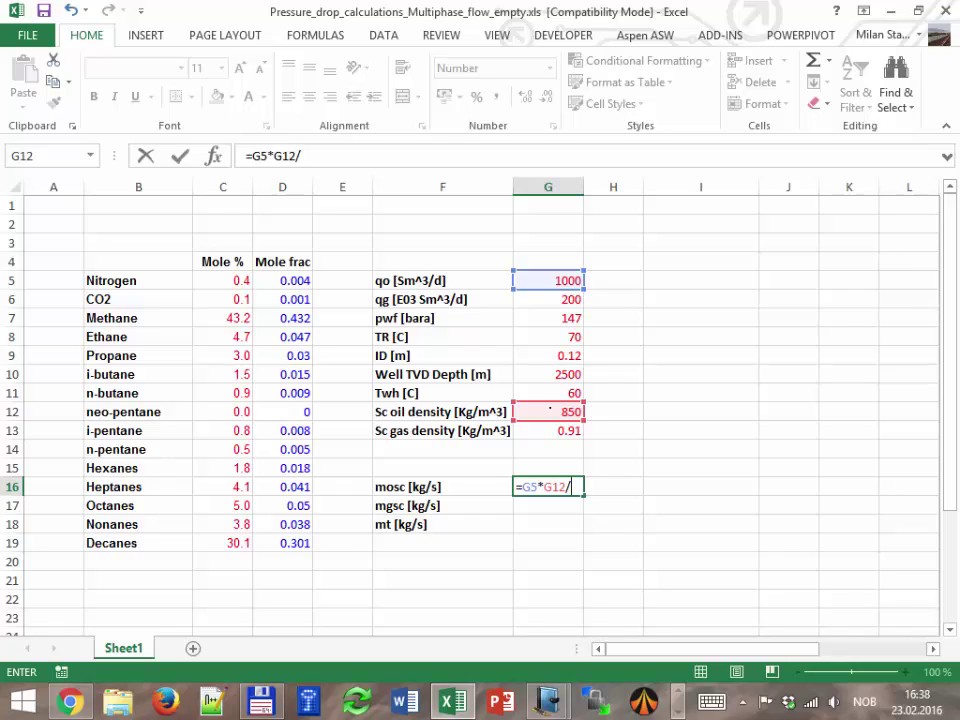
type("(3600*24)")
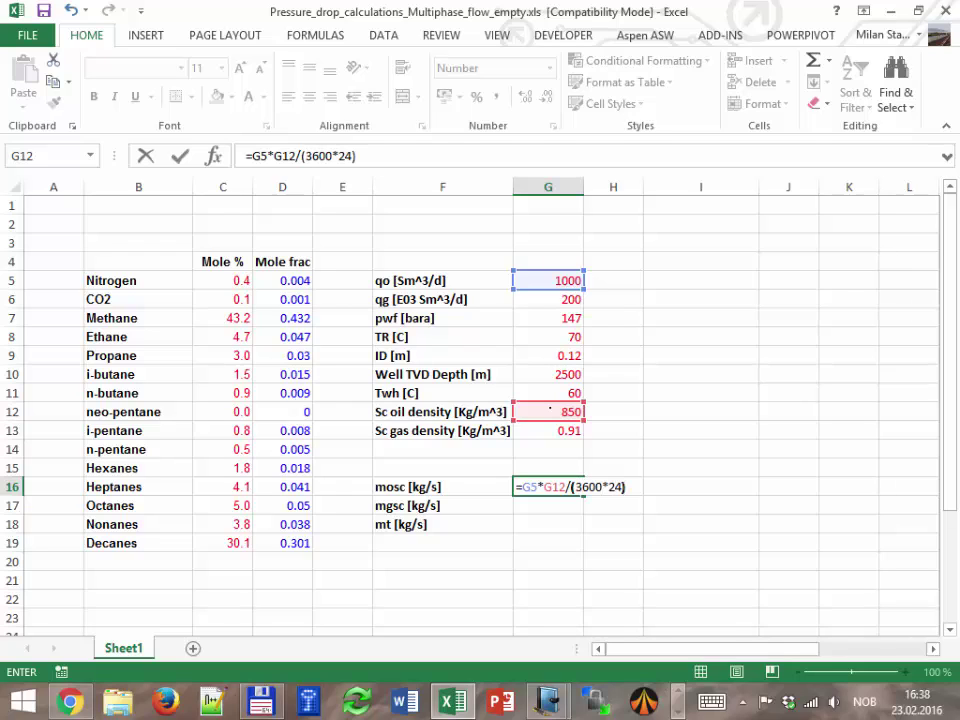
key("Return")
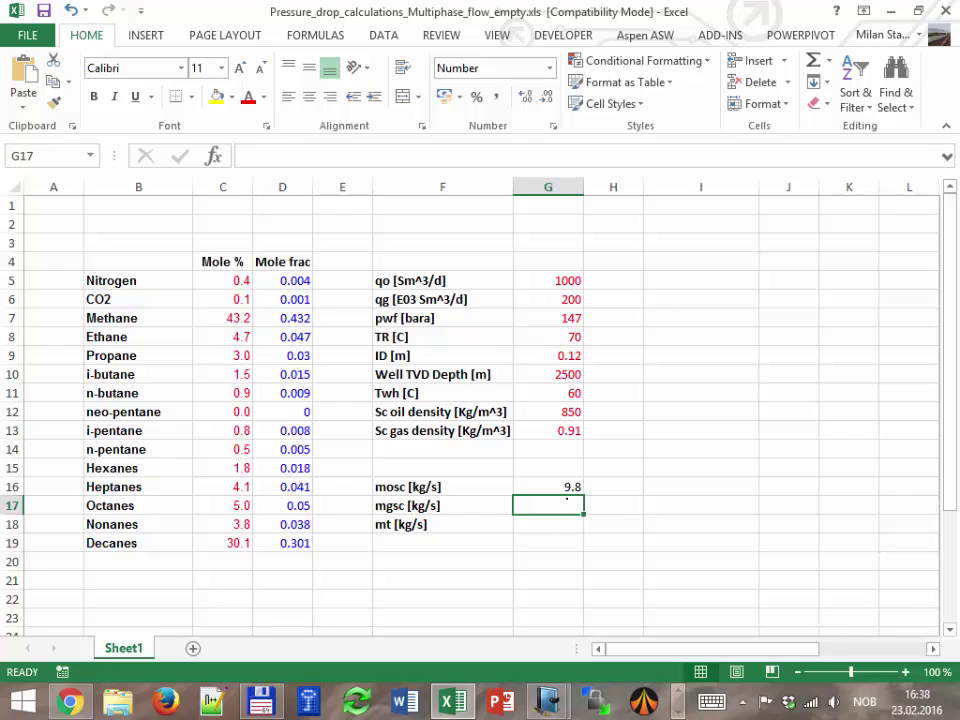
left_click(561, 486)
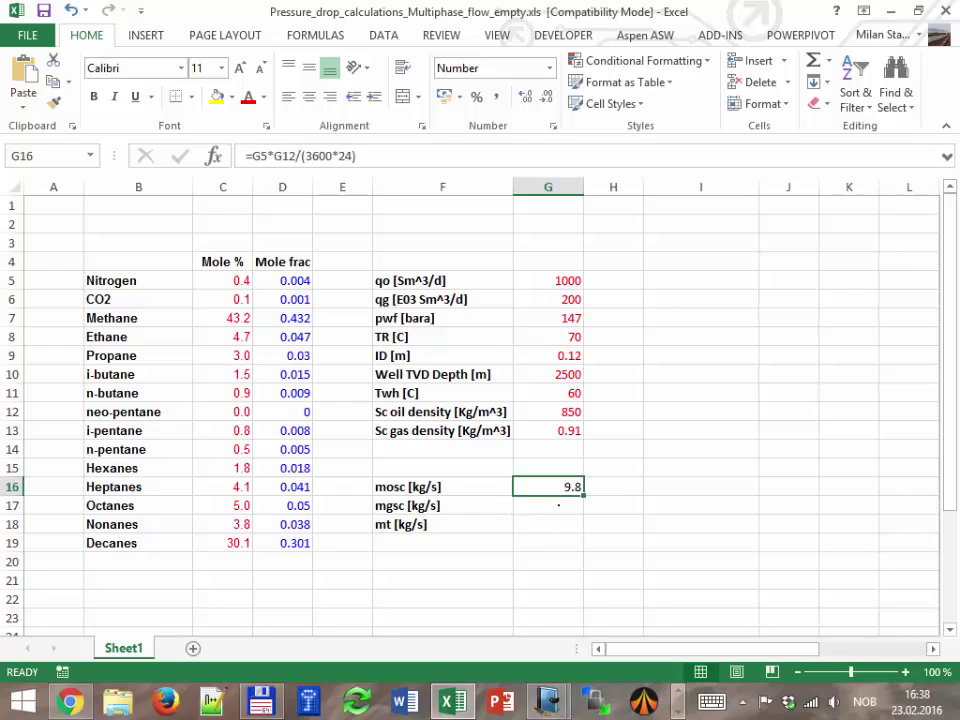
Calculate the gas mass flow rate mgsc in G17 with the formula =G6*1000*G13/(3600*24).
left_click(558, 505)
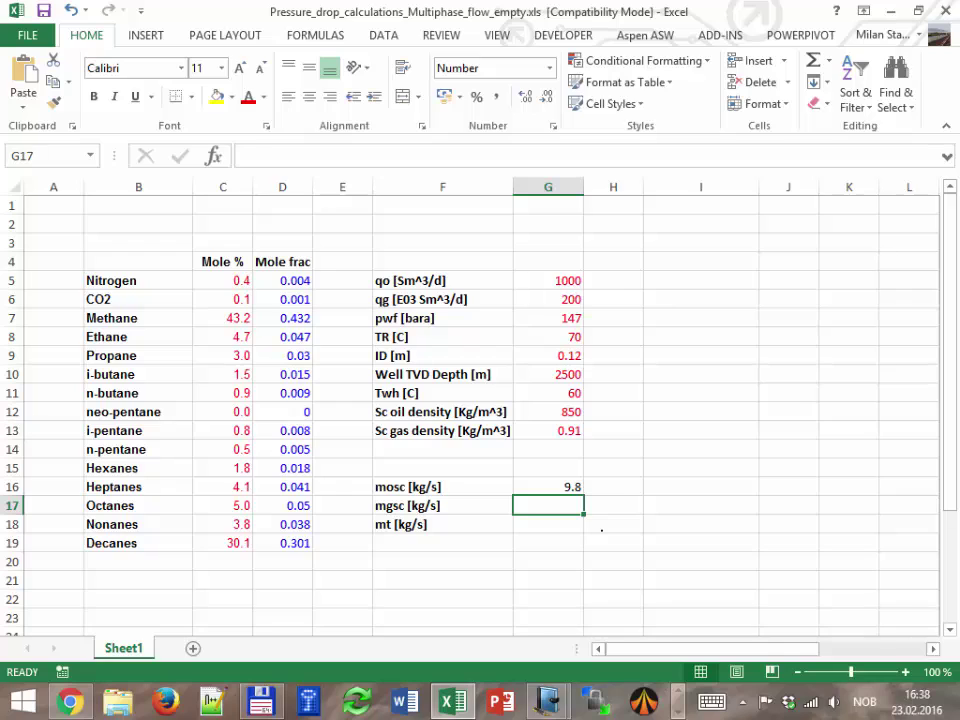
type("=")
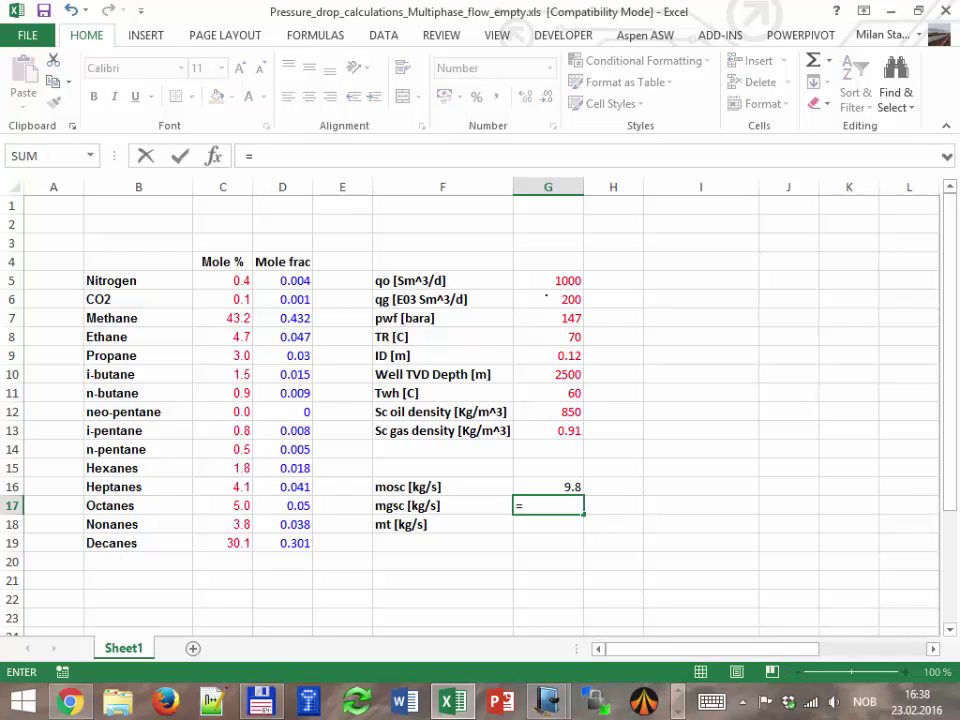
left_click(546, 297)
type("*")
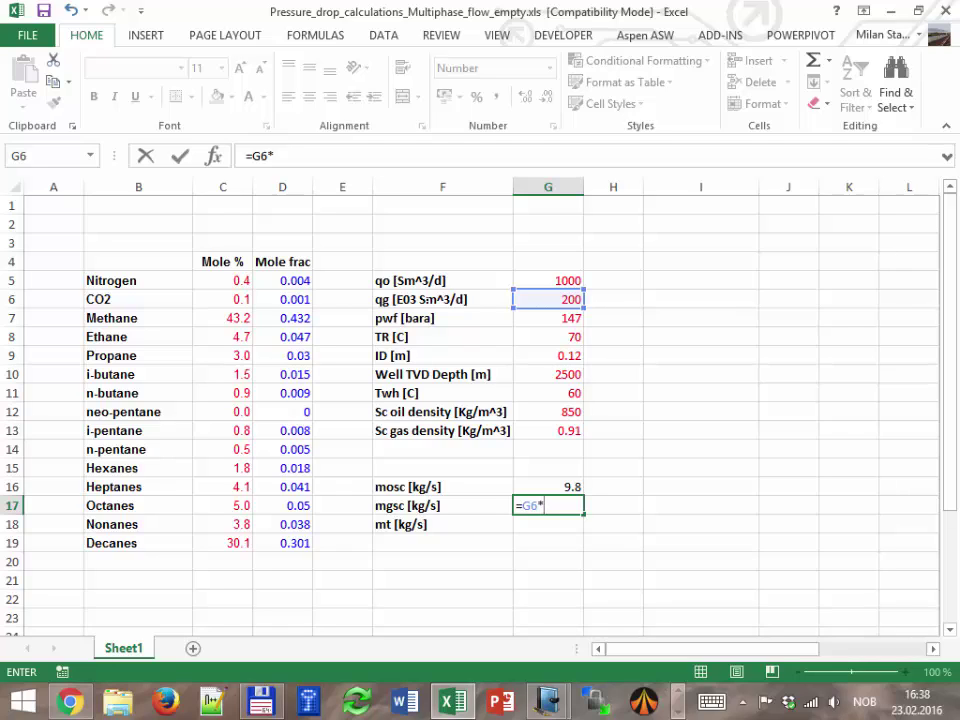
type("1000*")
left_click(560, 431)
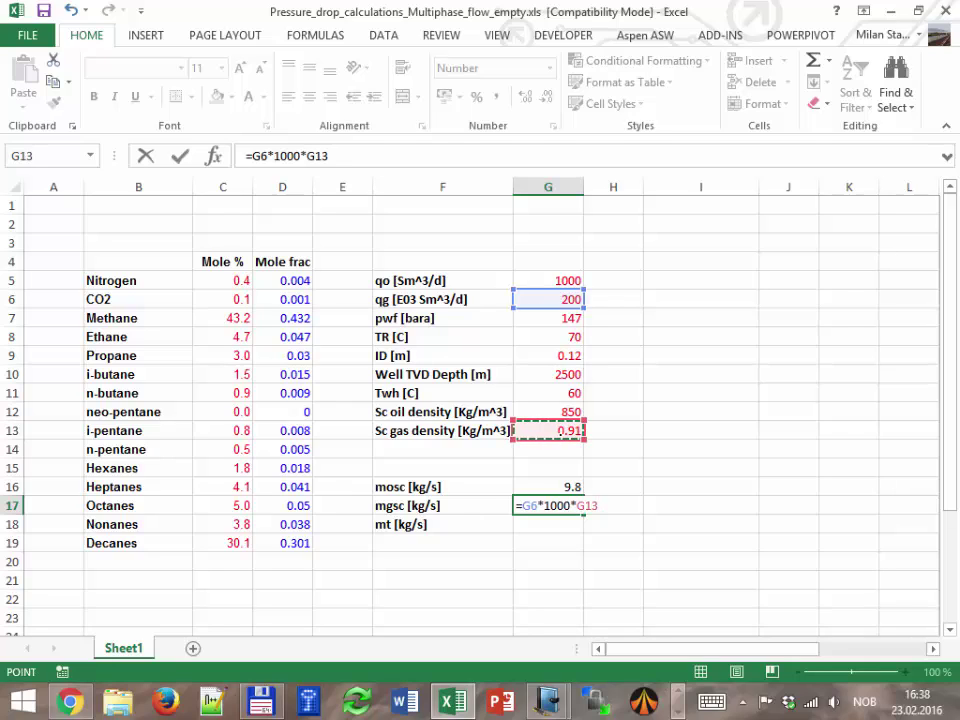
type("/(")
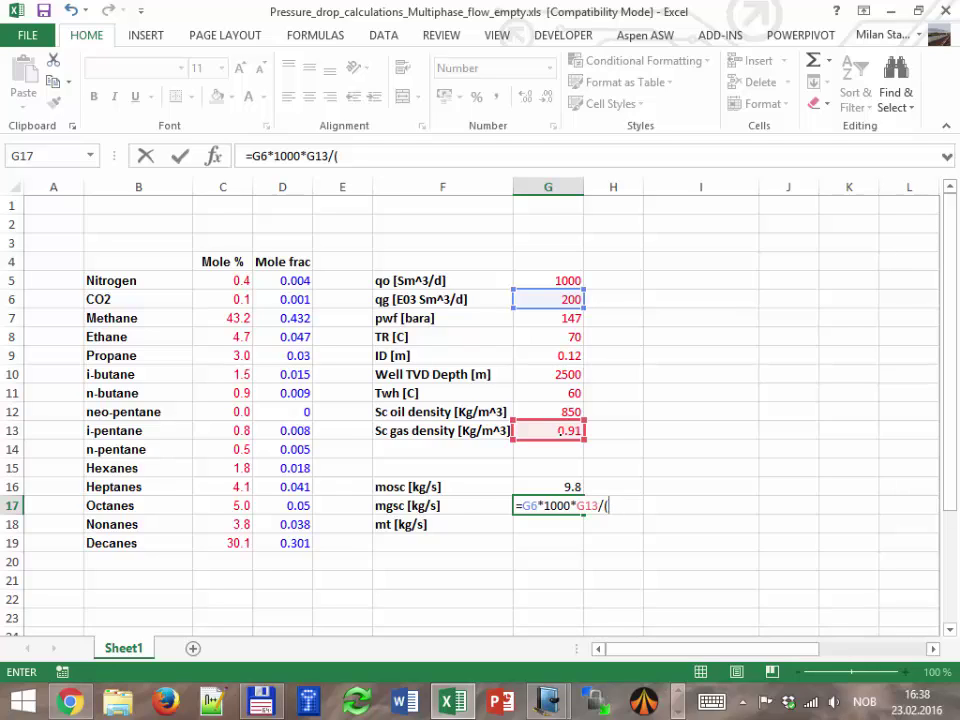
type("3600*24)")
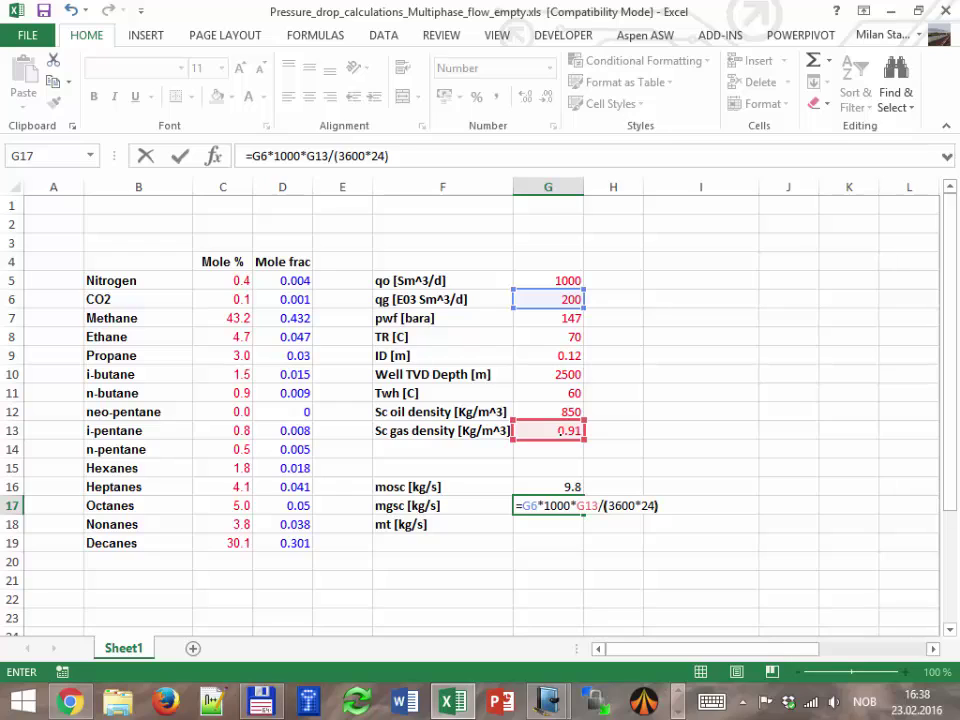
key("Return")
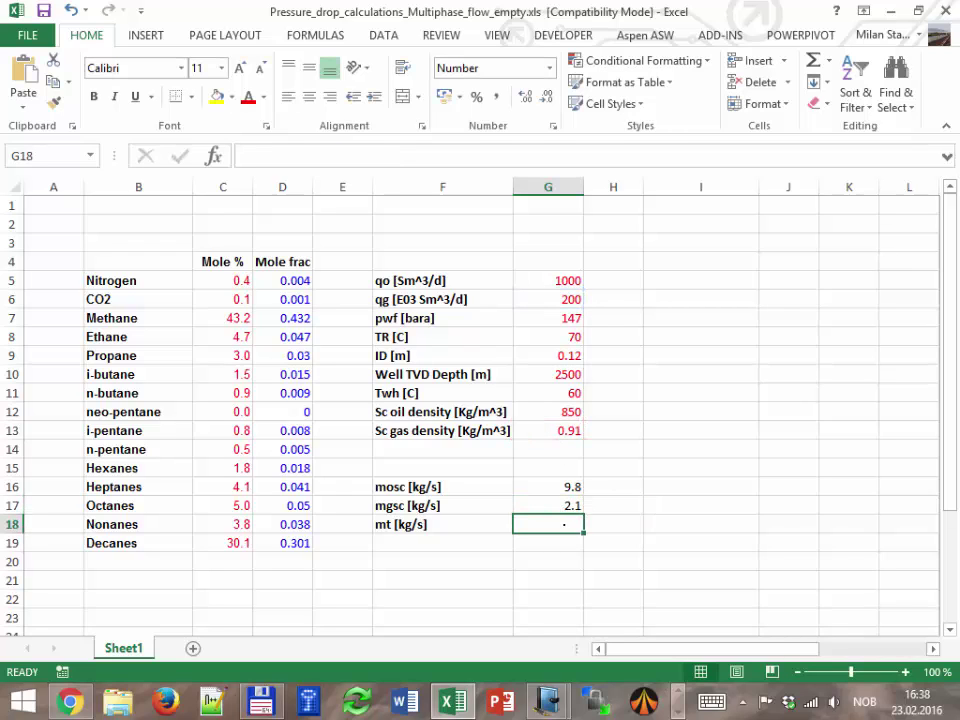
Calculate the total mass flow rate mt in G18 by adding the oil and gas rates in G16 and G17.
type("=")
key("Up")
key("Up")
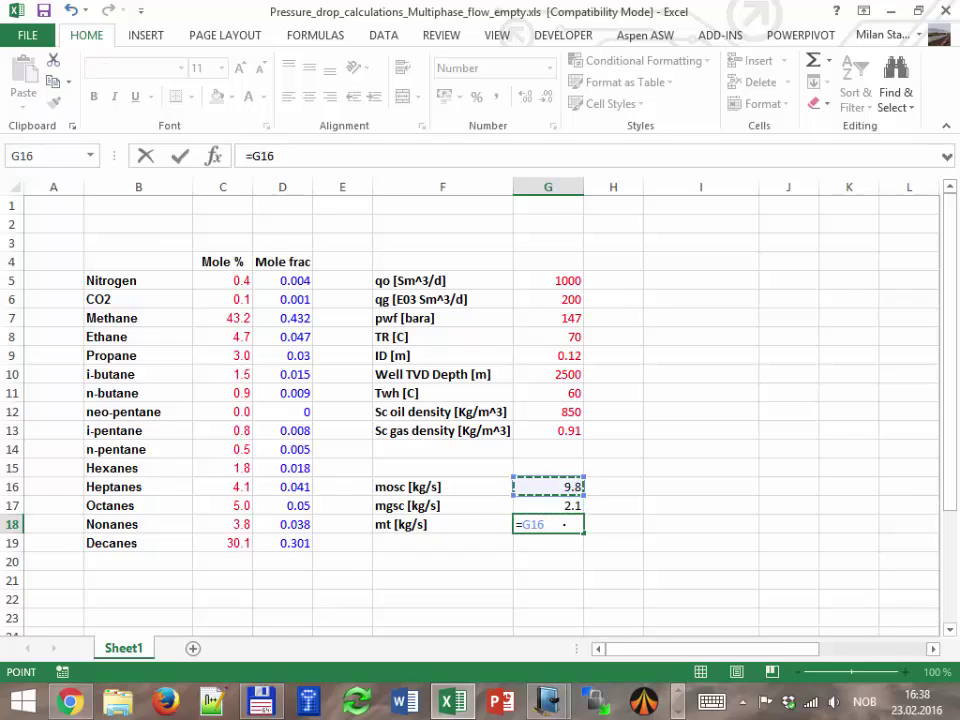
type("+")
key("Up")
key("Return")
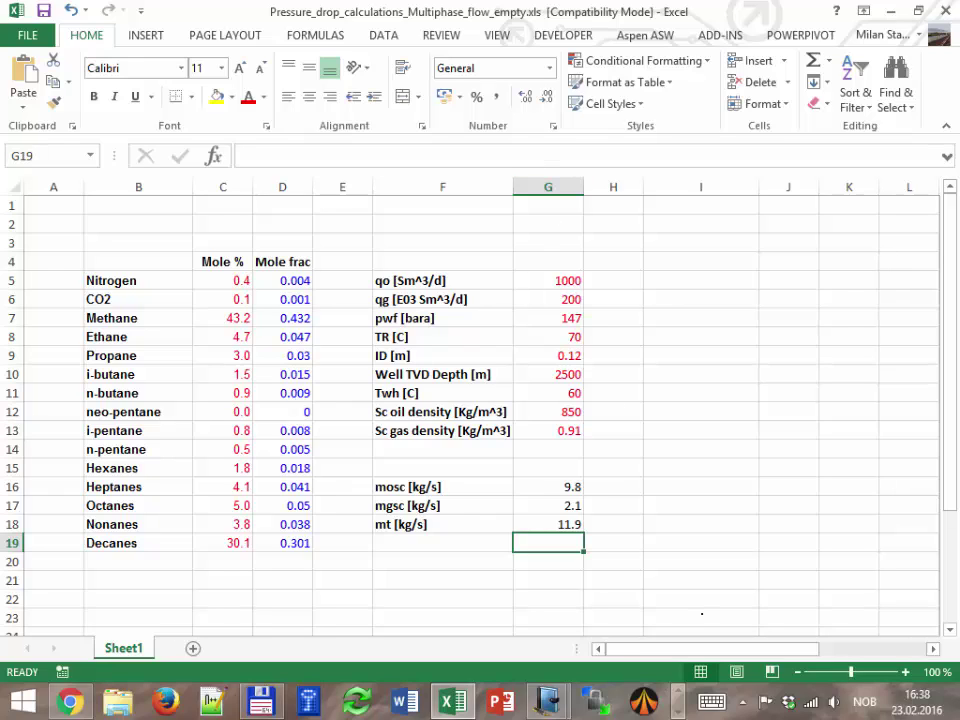
Capture the mosc, mgsc and mt rows with their values in the Snipping Tool and copy the snip.
left_click(678, 712)
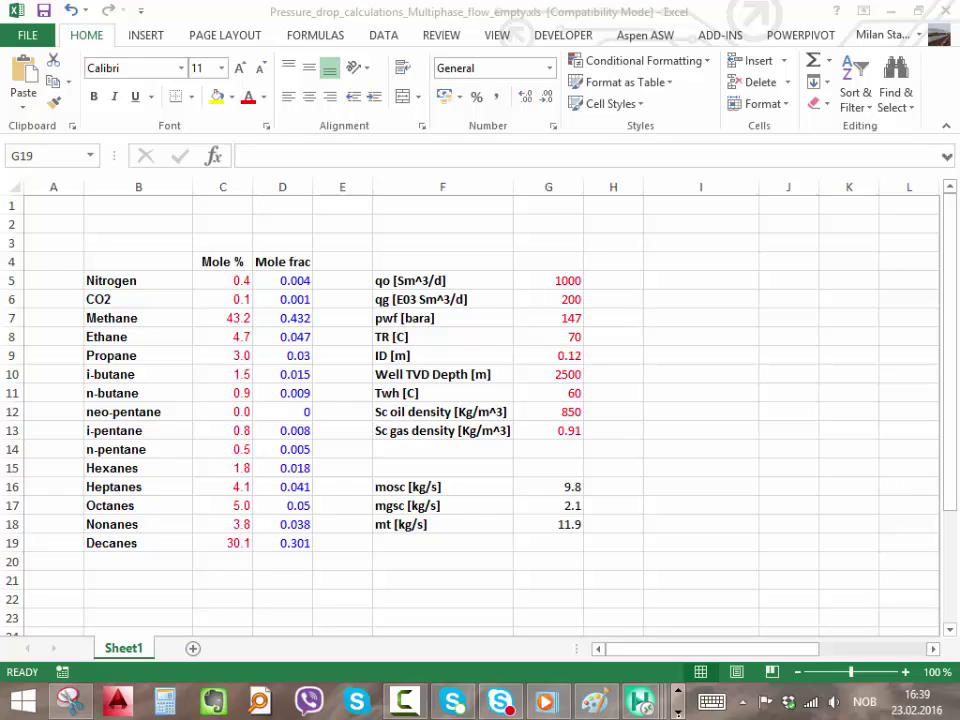
key("alt+Tab")
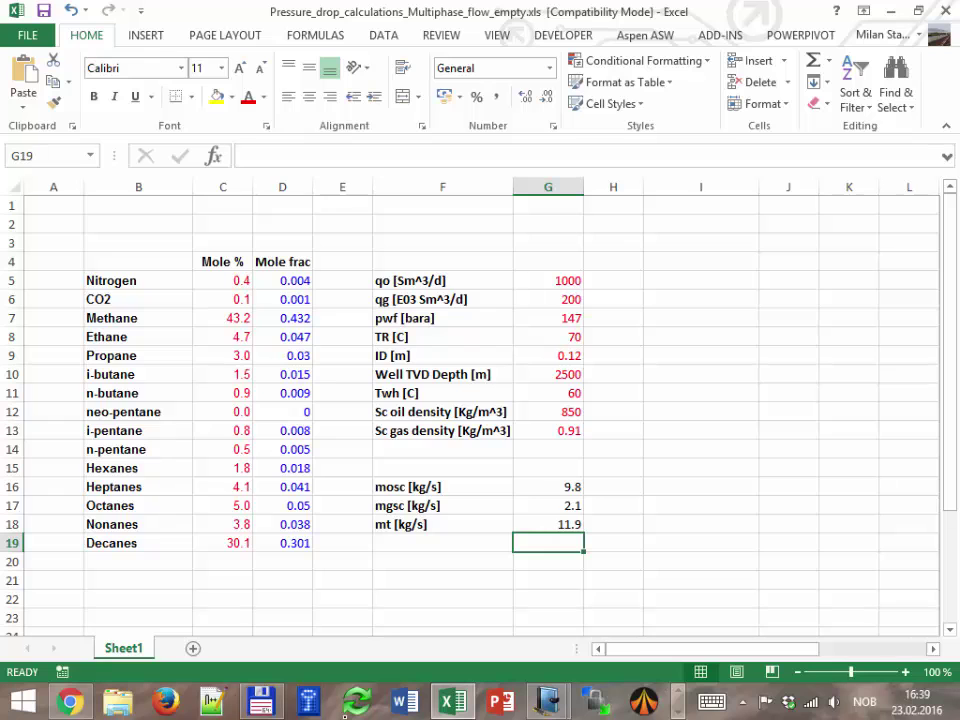
left_click(677, 709)
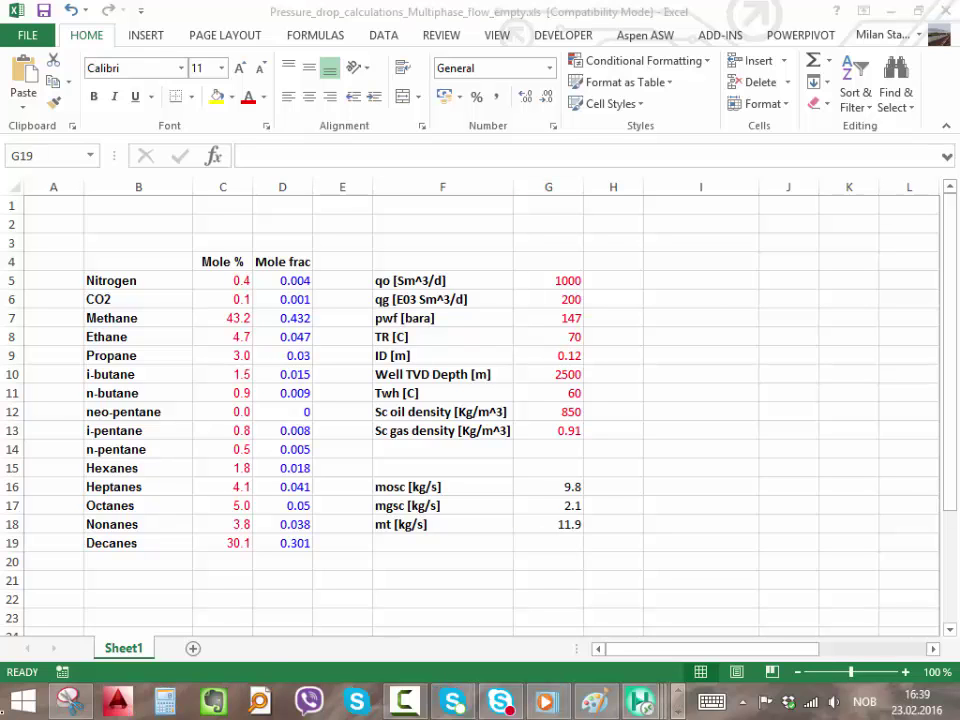
left_click(68, 702)
left_click(57, 66)
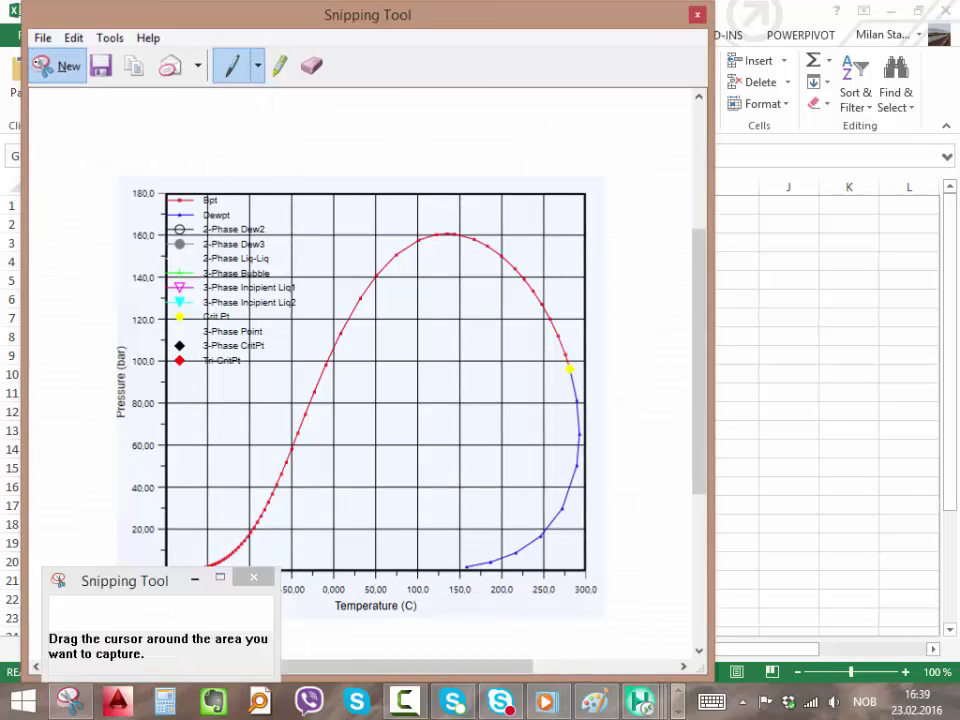
left_click_drag(363, 472, 585, 540)
left_click(320, 334)
left_click(300, 356)
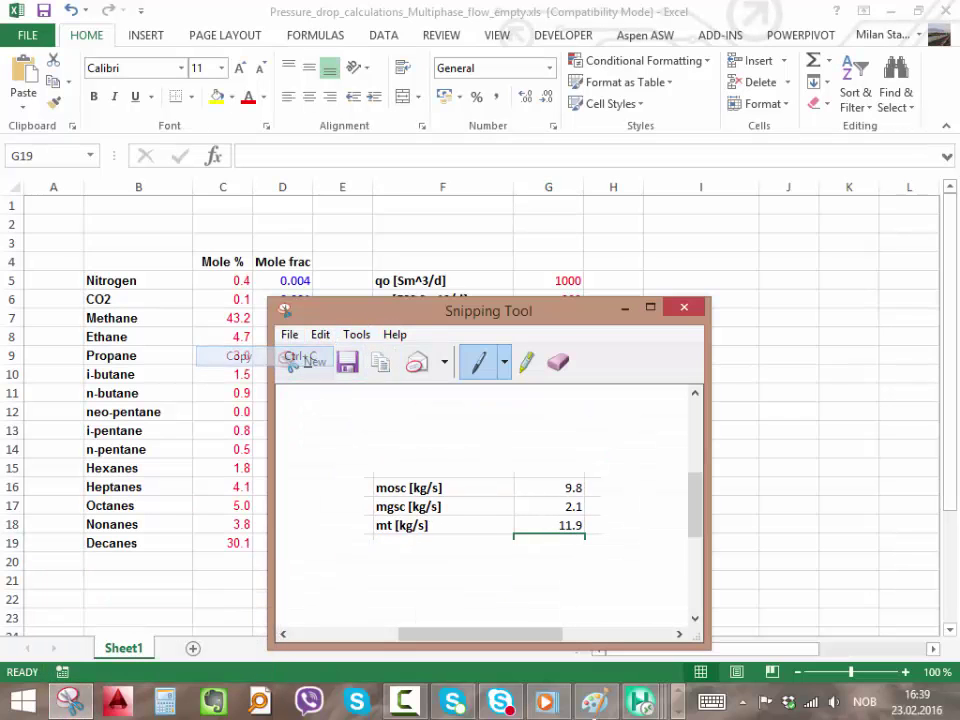
Switch to the 20160223 note in Windows Journal, paste the mass flow snip and place it below the oil mass flow equation.
left_click(678, 691)
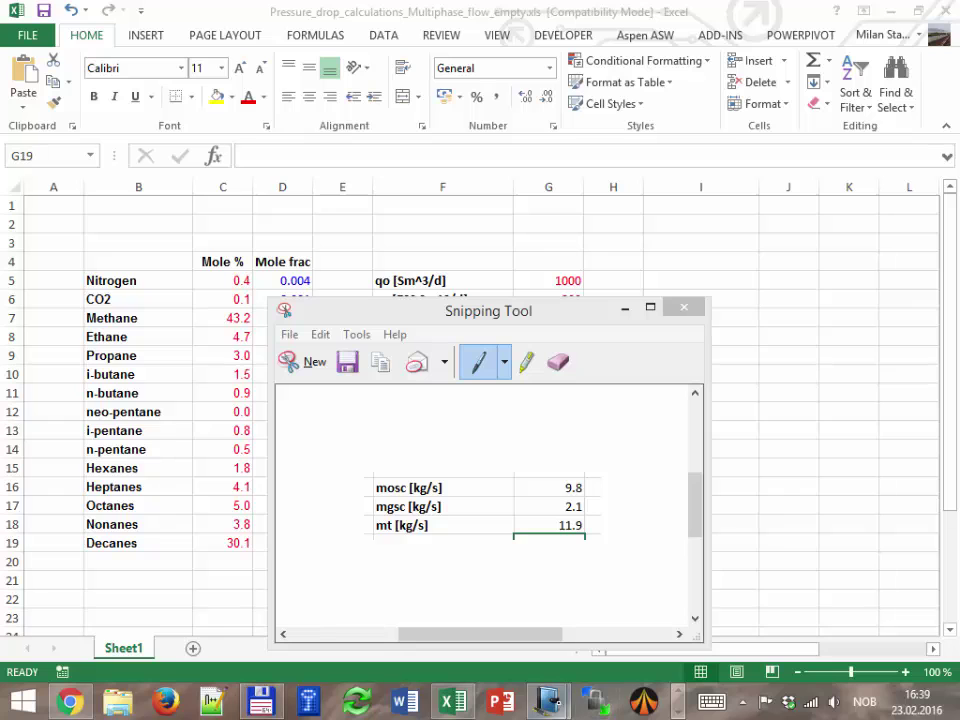
mouse_move(548, 700)
left_click(650, 590)
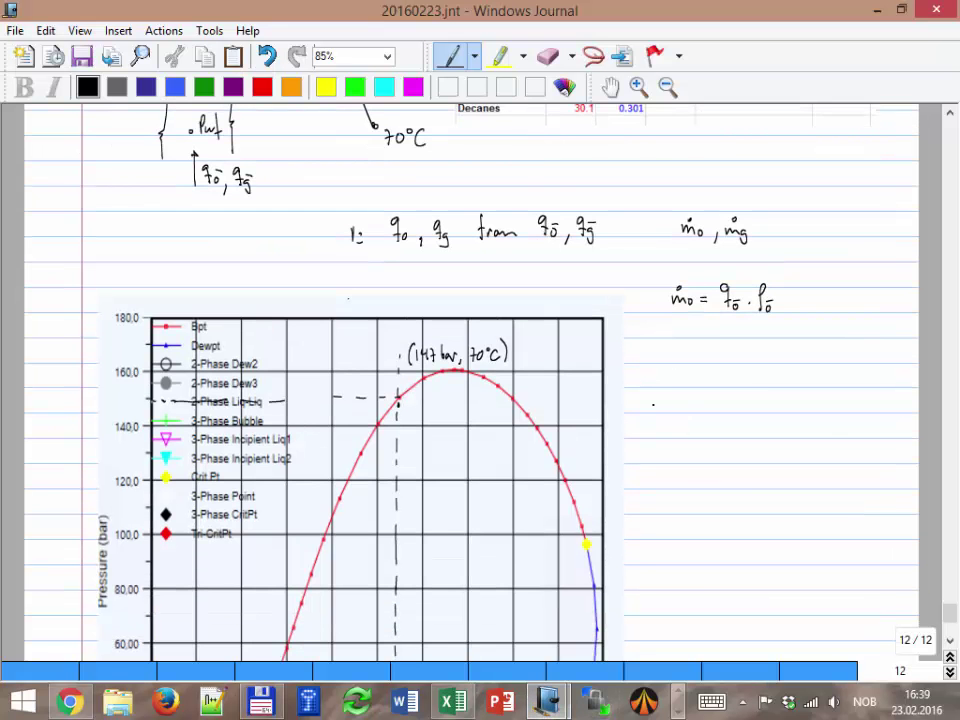
key("ctrl+v")
left_click_drag(187, 652, 737, 240)
scroll(737, 240, "up", 2)
left_click_drag(759, 388, 779, 293)
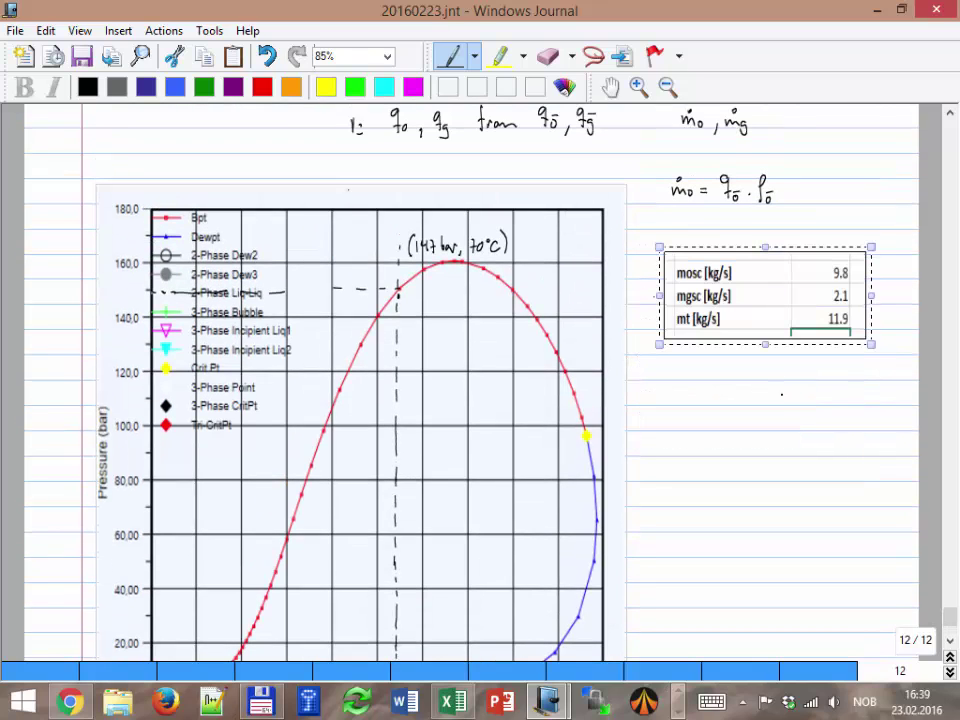
left_click(782, 400)
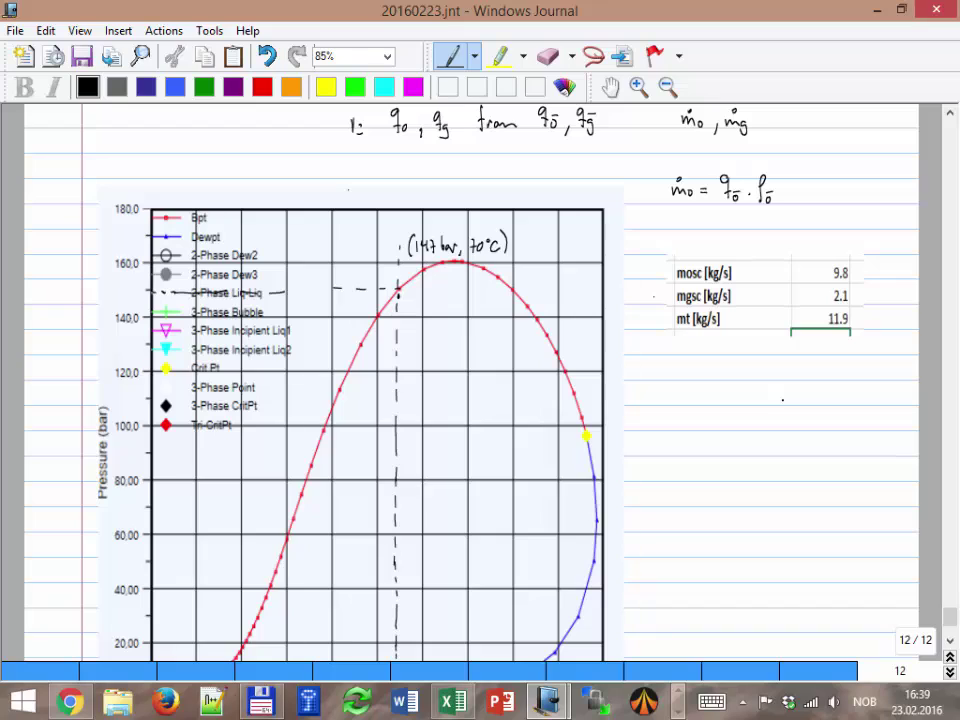
Sketch a vertical pipe below the mass flow snip with a narrow red and a wider green hatched block at its lower end.
left_click_drag(669, 396, 671, 576)
left_click_drag(731, 392, 729, 573)
mouse_move(686, 534)
left_mouse_down()
mouse_move(688, 566)
mouse_move(728, 519)
left_mouse_up()
left_click(204, 87)
mouse_move(692, 560)
left_mouse_down()
mouse_move(705, 528)
mouse_move(725, 530)
mouse_move(684, 540)
mouse_move(686, 568)
mouse_move(680, 526)
mouse_move(686, 550)
left_mouse_up()
left_click(262, 87)
Add a green and a red hatched block of about equal width side by side at the upper end of the sketched pipe.
left_click(204, 87)
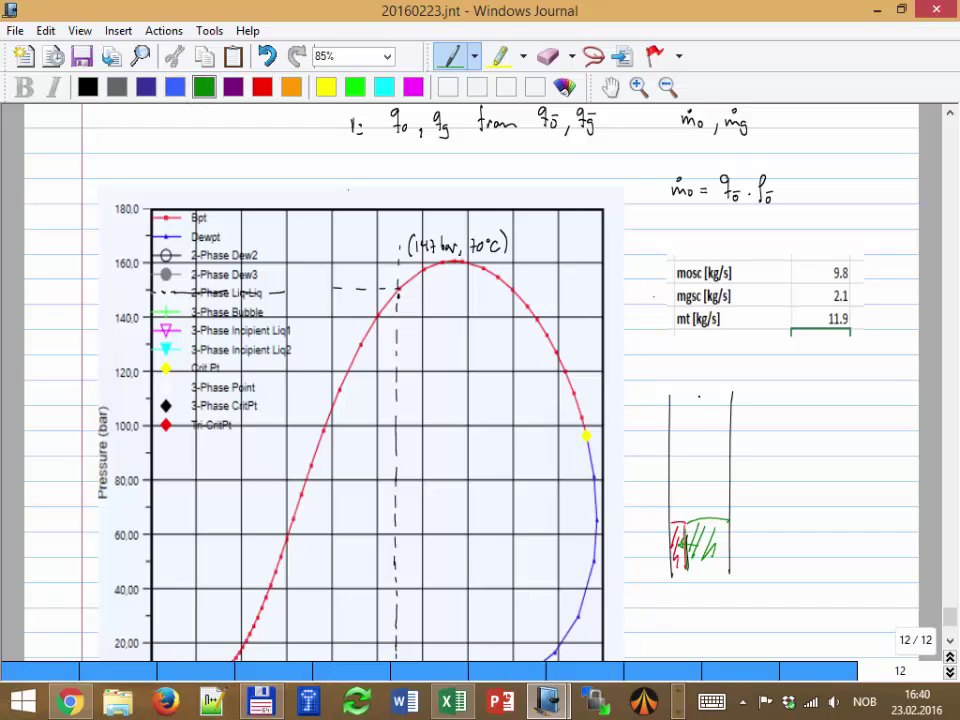
mouse_move(701, 397)
left_mouse_down()
mouse_move(723, 421)
mouse_move(725, 413)
left_mouse_up()
mouse_move(716, 394)
left_mouse_down()
mouse_move(728, 407)
mouse_move(727, 435)
left_mouse_up()
left_click(262, 87)
mouse_move(671, 398)
left_mouse_down()
mouse_move(690, 436)
mouse_move(676, 436)
left_mouse_up()
mouse_move(690, 405)
left_mouse_down()
mouse_move(680, 428)
mouse_move(690, 408)
left_mouse_up()
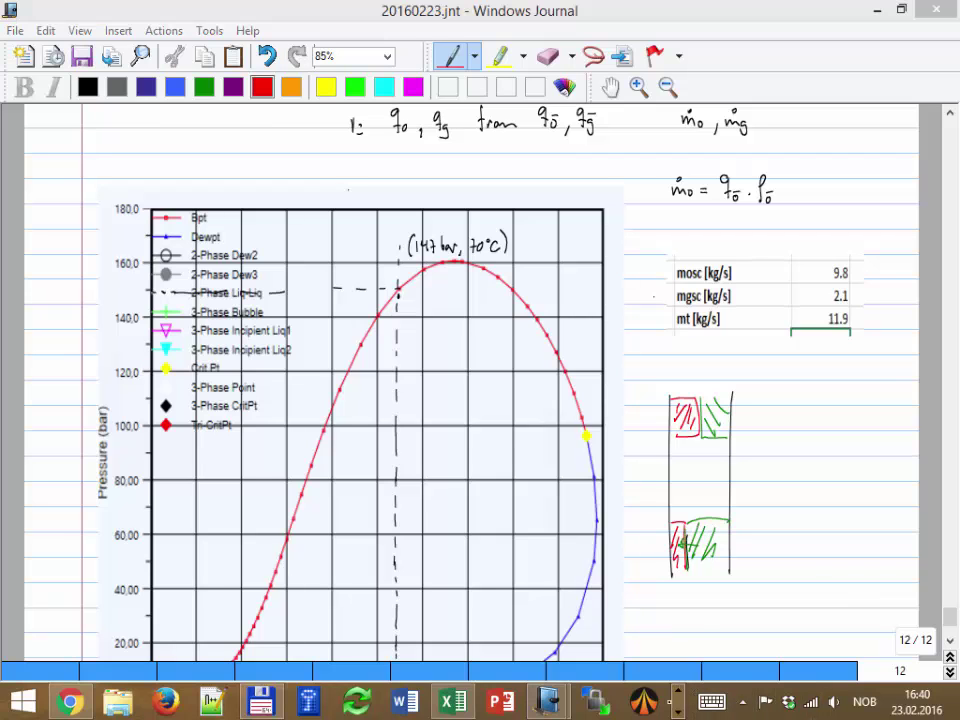
Switch to Material Stream 1 in Aspen HYSYS and examine its vapour and liquid phase properties, including the mass-basis phase fraction.
left_click(678, 709)
mouse_move(628, 710)
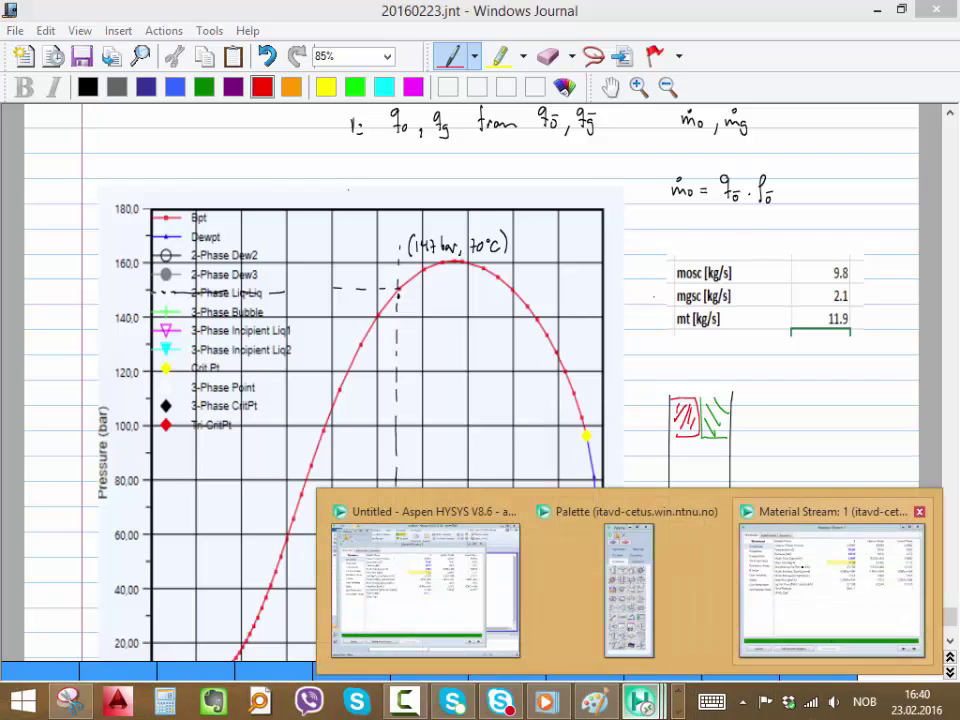
left_click(830, 580)
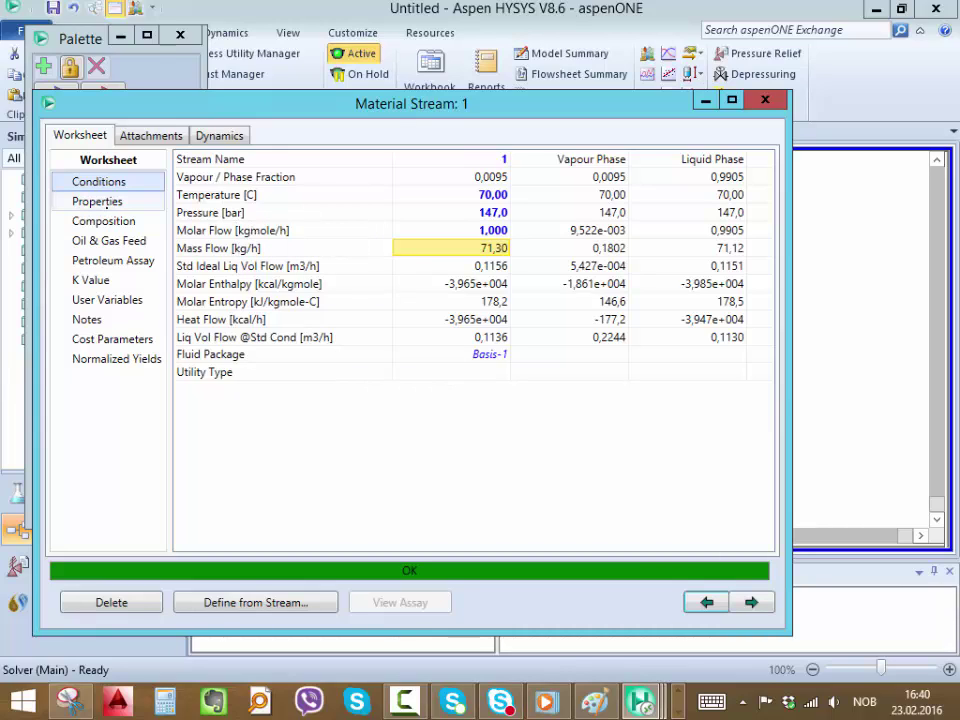
left_click(105, 203)
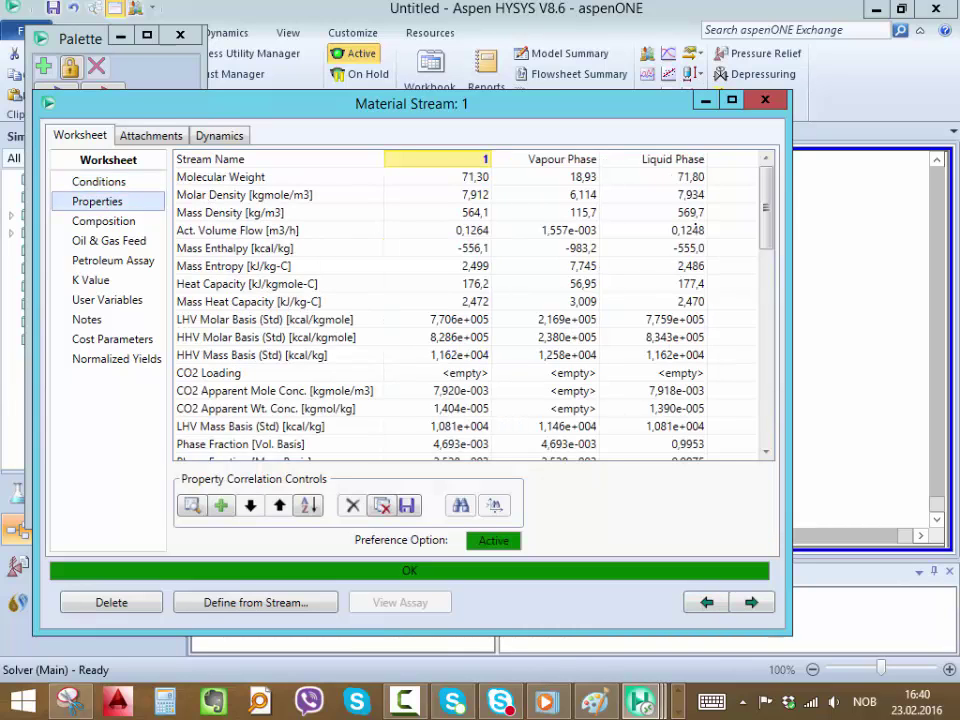
scroll(470, 300, "down", 3)
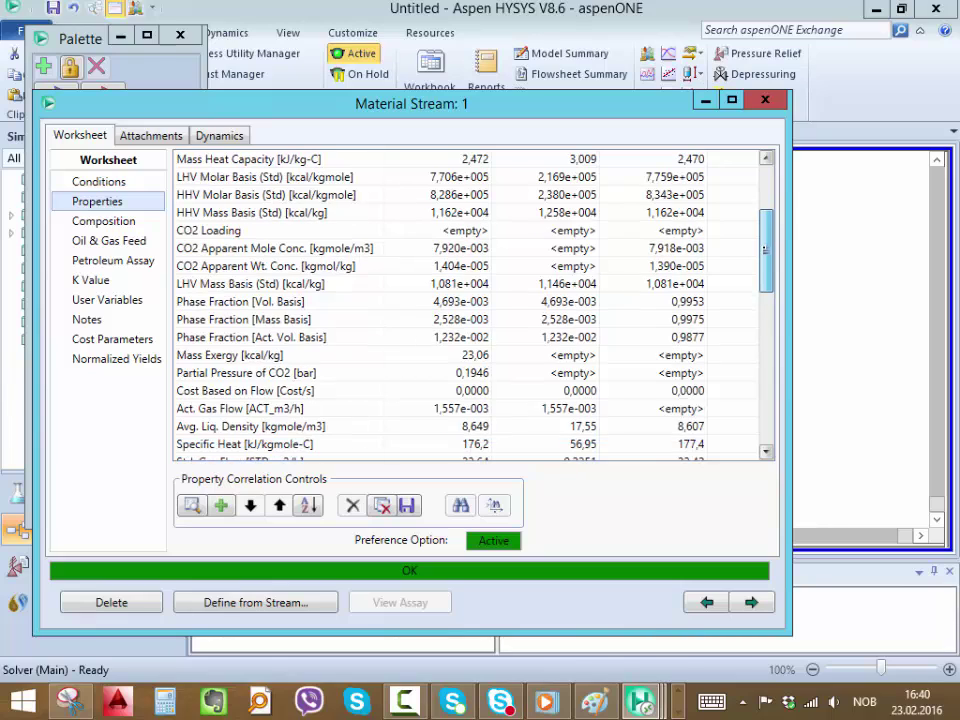
left_click(243, 320)
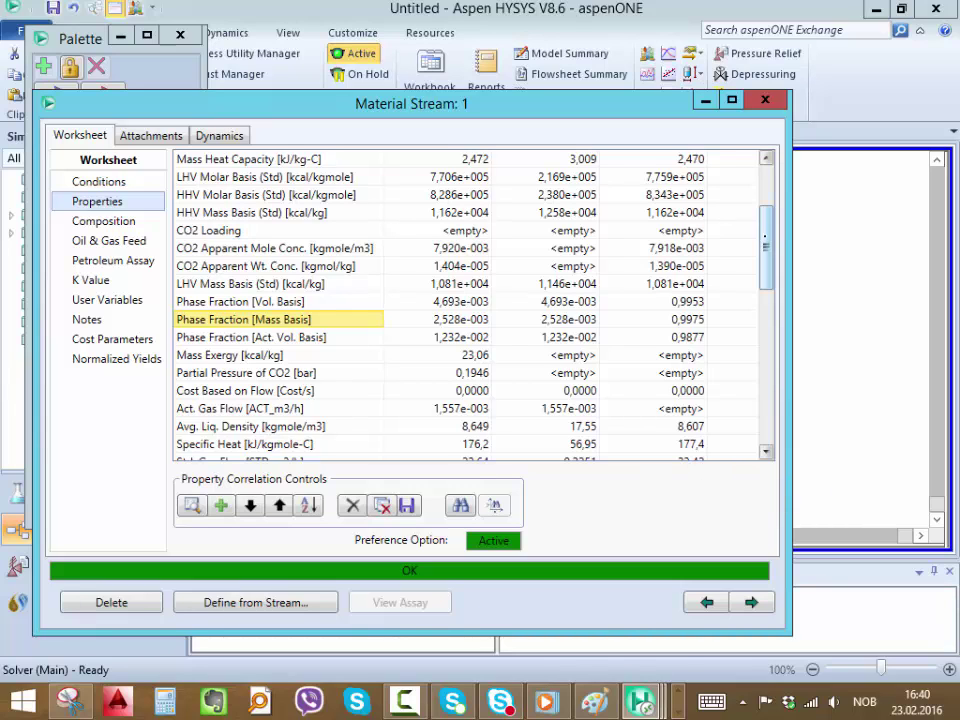
scroll(707, 211, "up", 2)
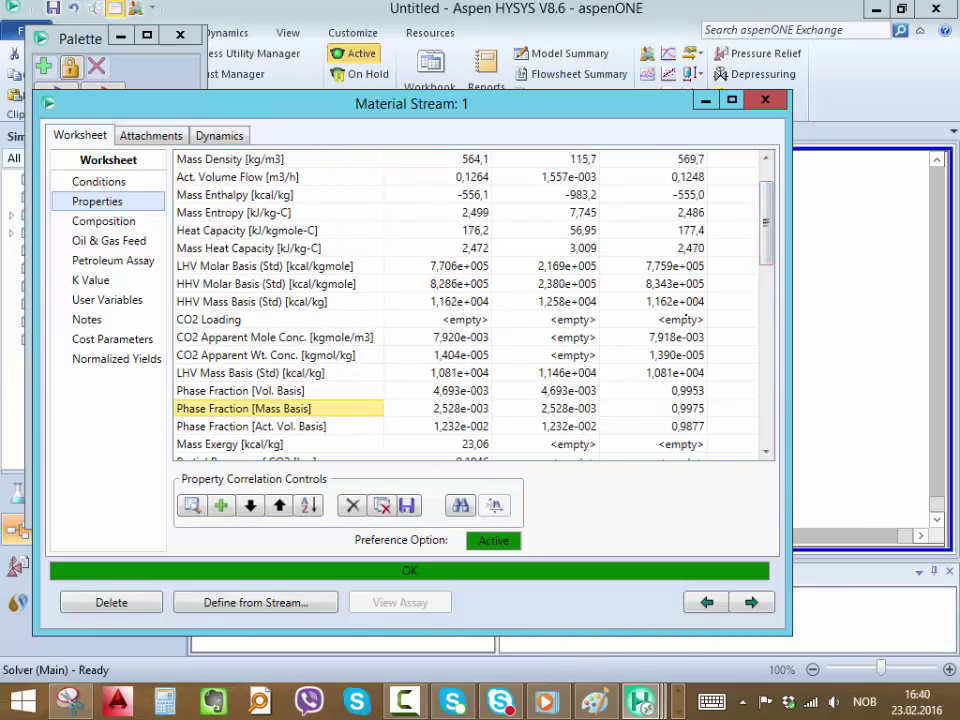
Switch to Windows Journal and handwrite "from hysy @ Pwf, TR" in red beside the phase envelope, below the pipe sketch.
scroll(470, 300, "up", 1)
scroll(470, 300, "down", 1)
scroll(470, 305, "down", 2)
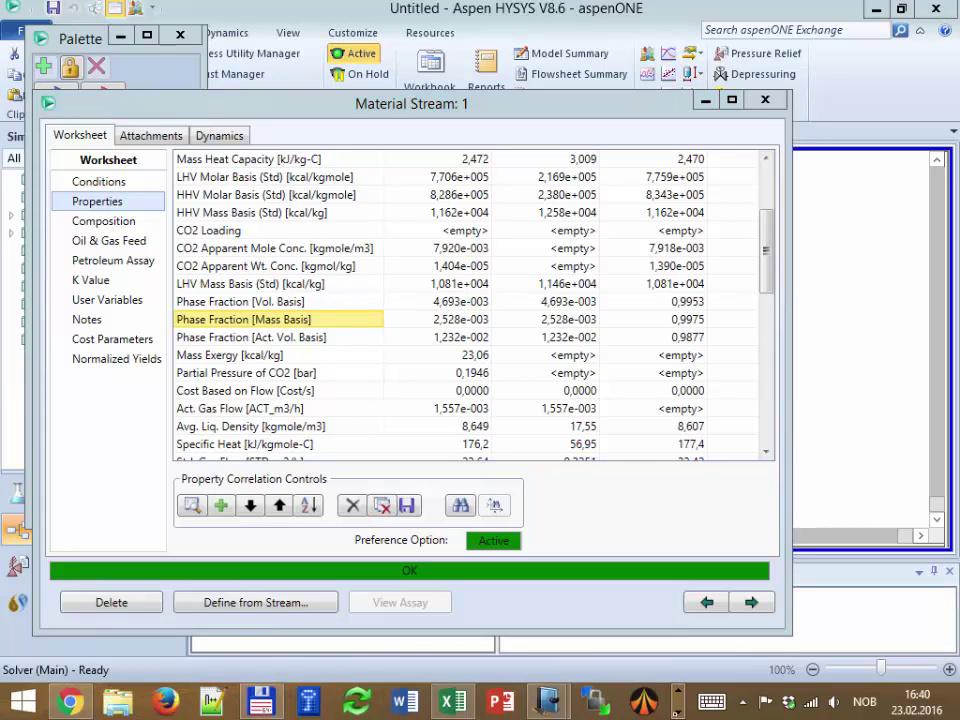
mouse_move(548, 703)
left_click(633, 576)
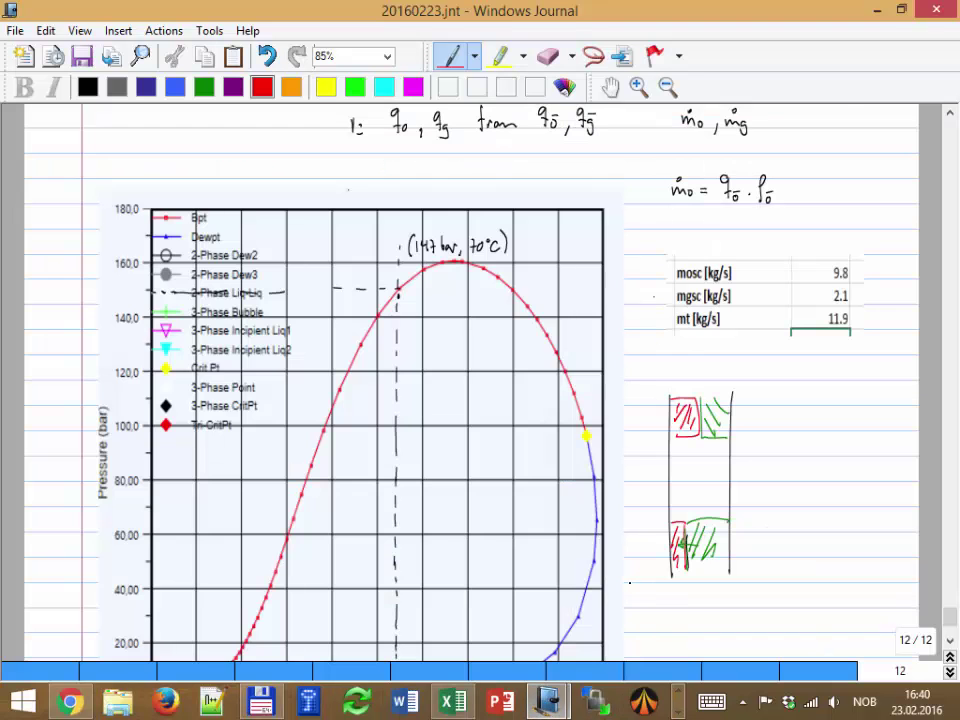
scroll(633, 576, "down", 2)
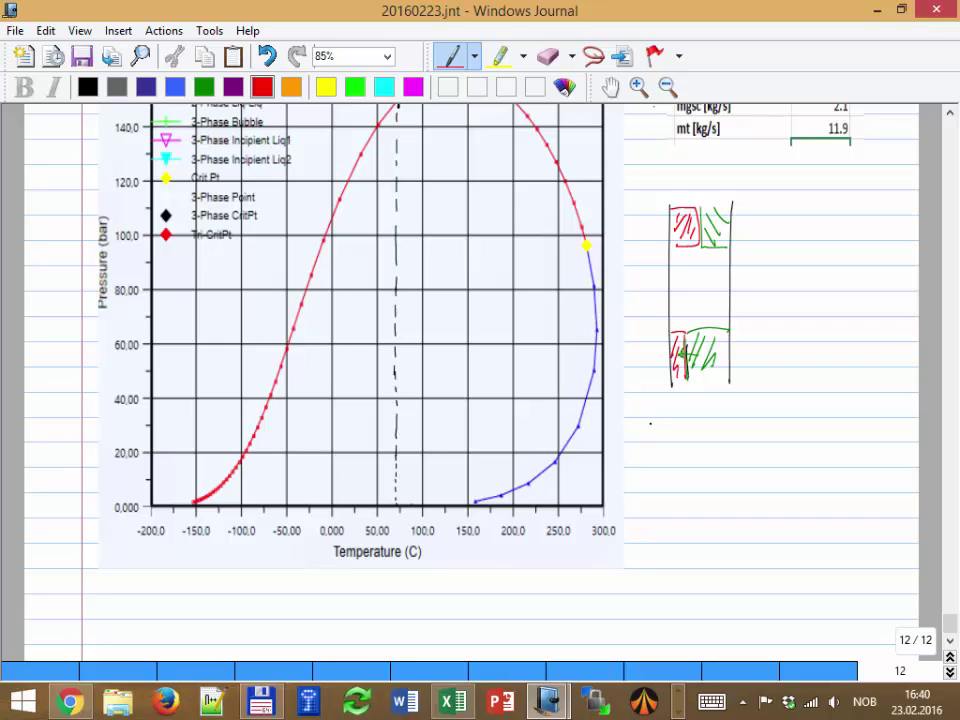
mouse_move(650, 412)
left_mouse_down()
mouse_move(650, 440)
mouse_move(758, 432)
mouse_move(768, 440)
mouse_move(807, 428)
mouse_move(826, 436)
left_mouse_up()
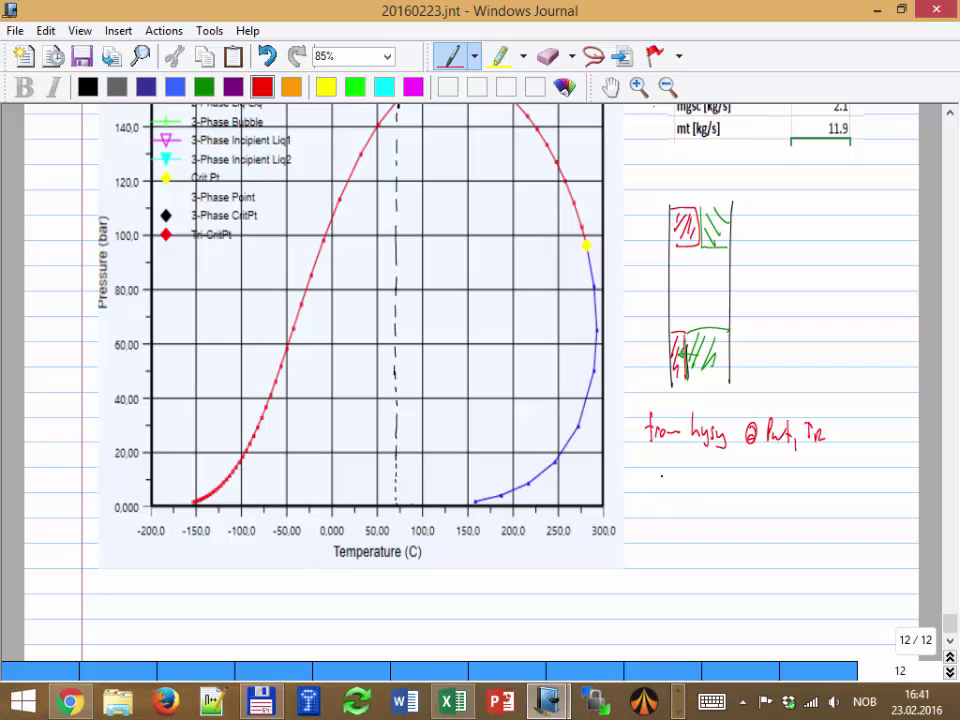
Handwrite the liquid mass fraction definition X liquid = ṁ liquid / ṁT under the note and underline X liquid and ṁT.
mouse_move(664, 486)
left_mouse_down()
mouse_move(677, 501)
mouse_move(663, 502)
mouse_move(684, 466)
mouse_move(755, 464)
mouse_move(687, 504)
mouse_move(756, 492)
left_mouse_up()
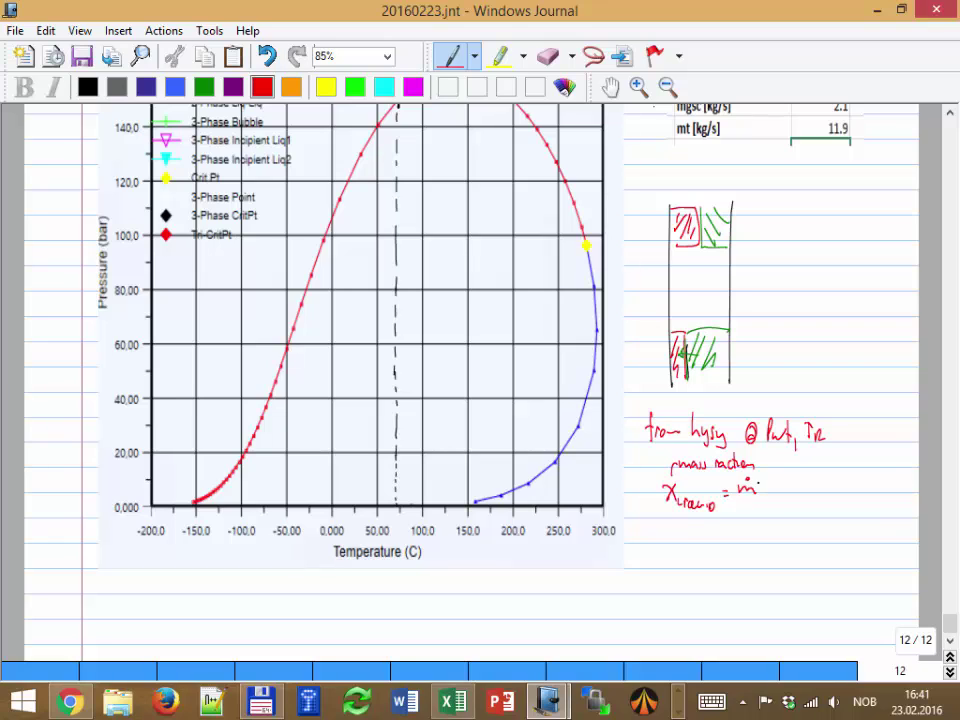
left_click_drag(764, 490, 787, 496)
left_click_drag(741, 523, 762, 527)
left_click(746, 507)
left_click_drag(658, 522, 775, 540)
left_click(779, 534)
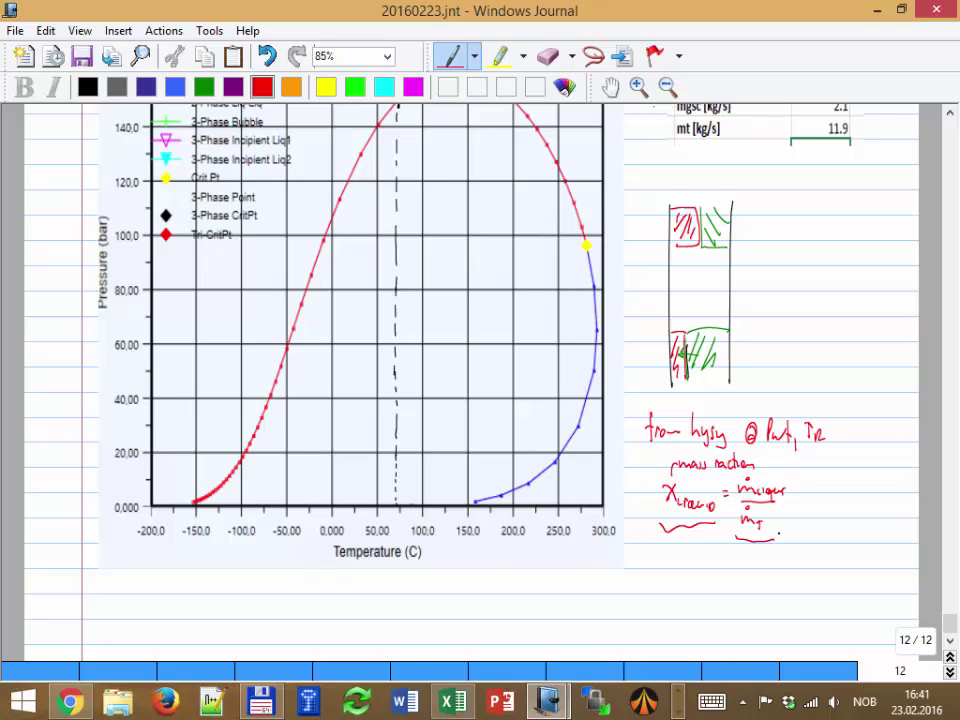
Start the oil mass rate calculation below the definition by handwriting "ṁo = 11.9 ·".
left_click_drag(650, 586, 668, 589)
left_click_drag(683, 584, 693, 584)
left_click_drag(684, 589, 694, 589)
left_click(723, 587)
mouse_move(716, 574)
left_mouse_down()
mouse_move(717, 587)
mouse_move(729, 589)
left_mouse_up()
Look up the liquid's mass-basis phase fraction in Aspen HYSYS and extend the journal equation with "(0.9975) =".
left_click(677, 708)
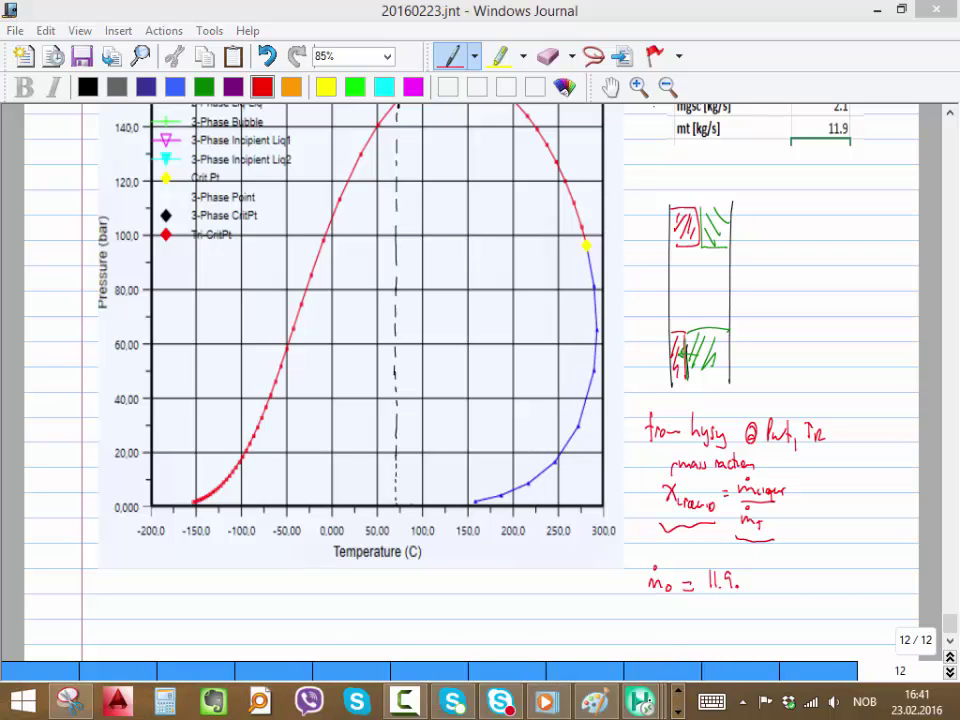
left_click(642, 702)
left_click(752, 610)
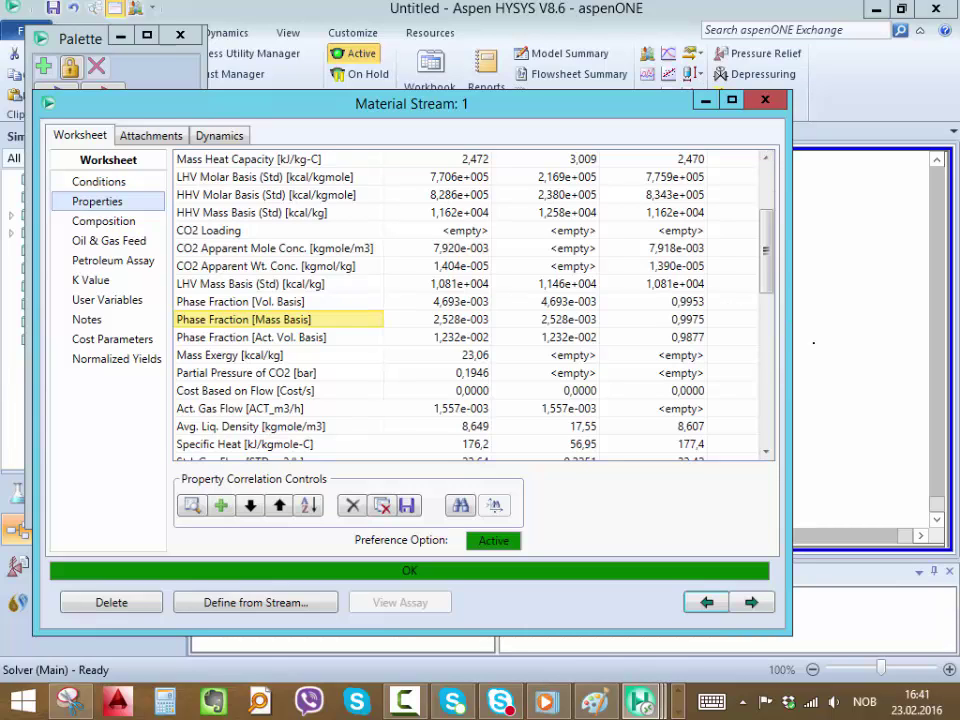
left_click(677, 690)
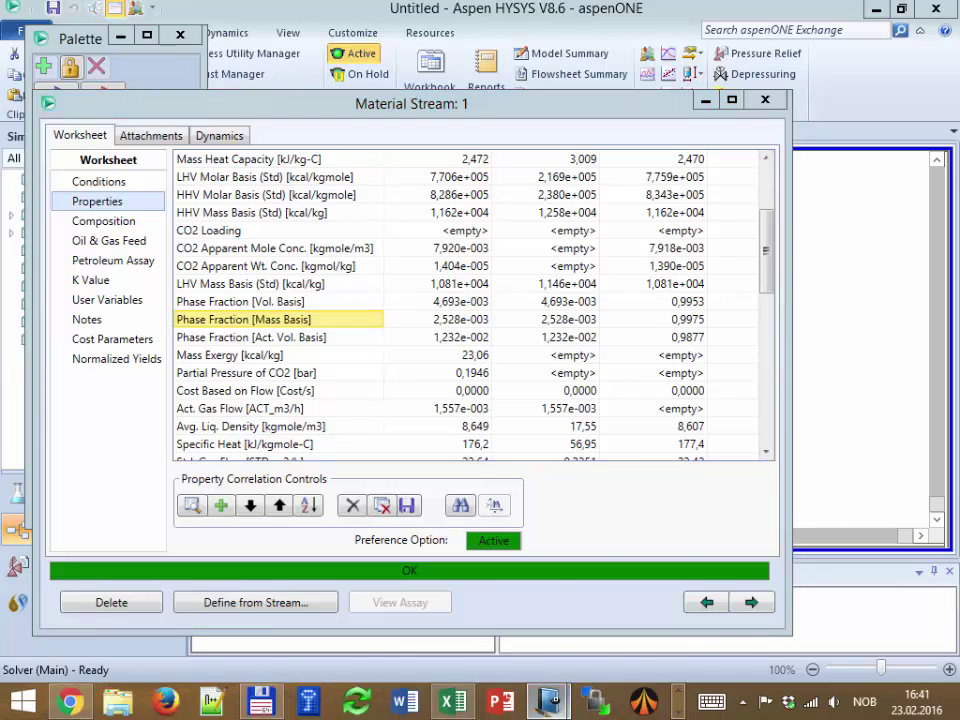
left_click(550, 701)
left_click(626, 551)
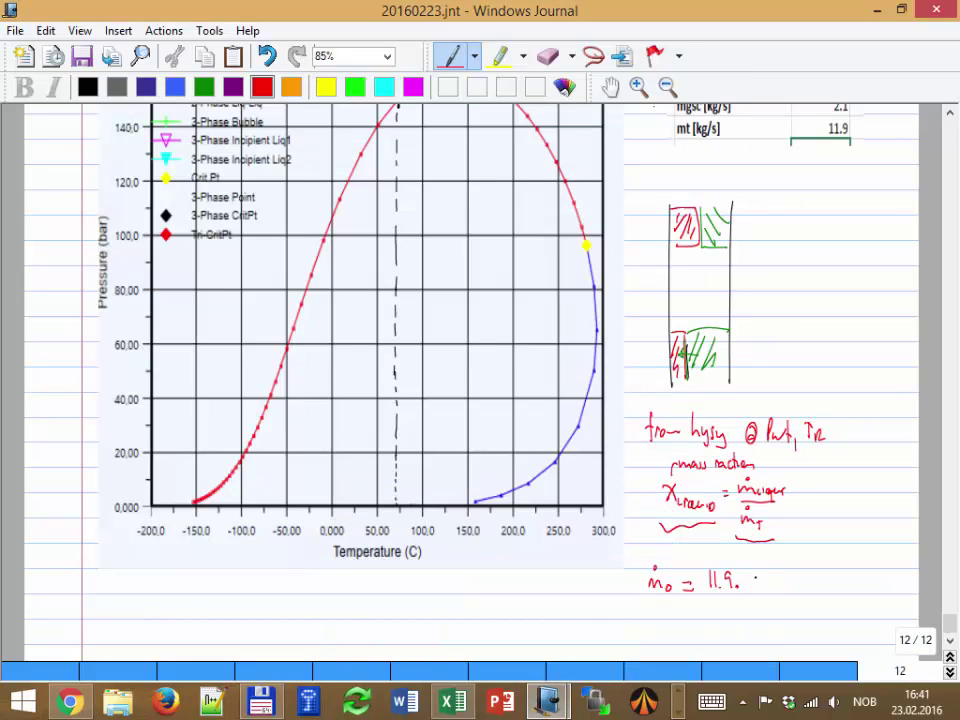
mouse_move(757, 575)
left_mouse_down()
mouse_move(764, 587)
mouse_move(746, 576)
mouse_move(788, 587)
mouse_move(746, 590)
left_mouse_up()
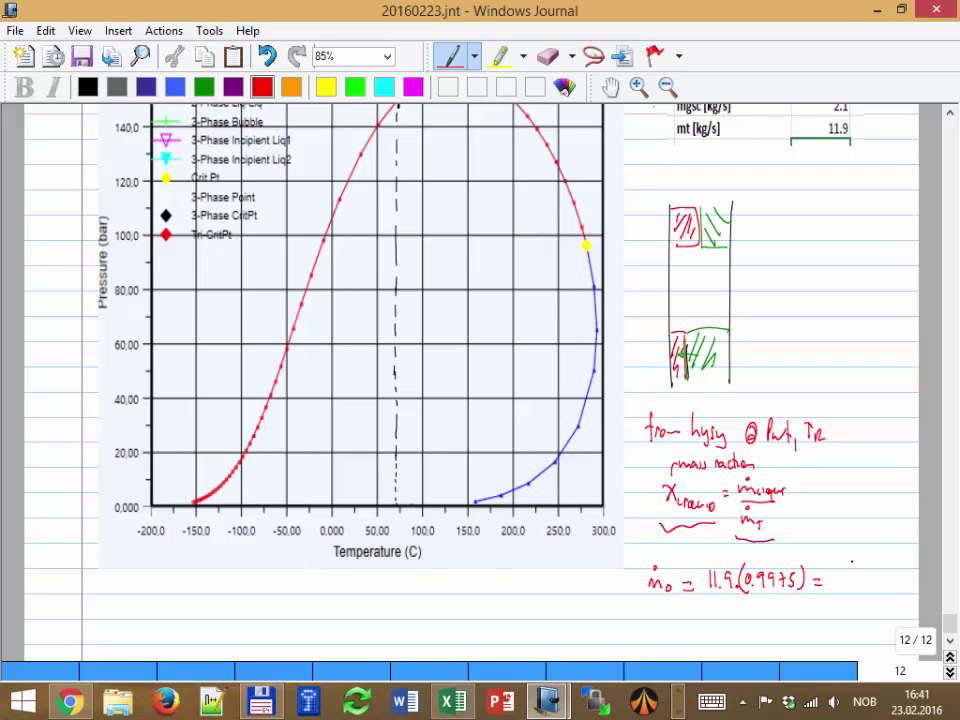
Switch to the Excel pressure drop workbook and enter =0.9975 as the Liquid Mass fraction in I28, the 2500 m row.
key("alt+Tab")
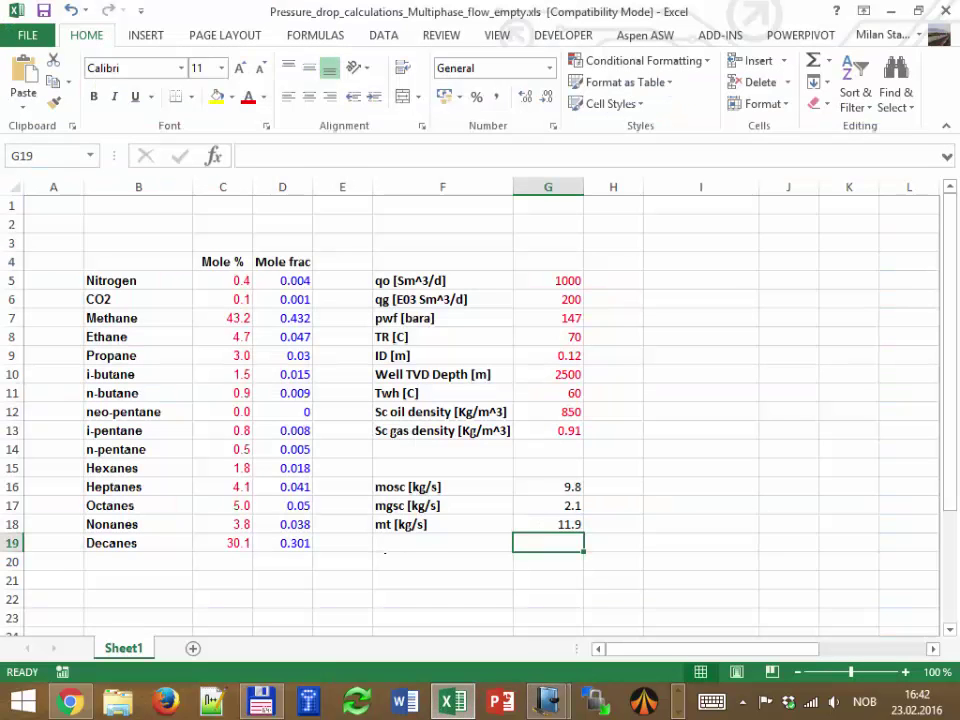
left_click(422, 558)
scroll(422, 553, "down", 4)
scroll(630, 581, "up", 1)
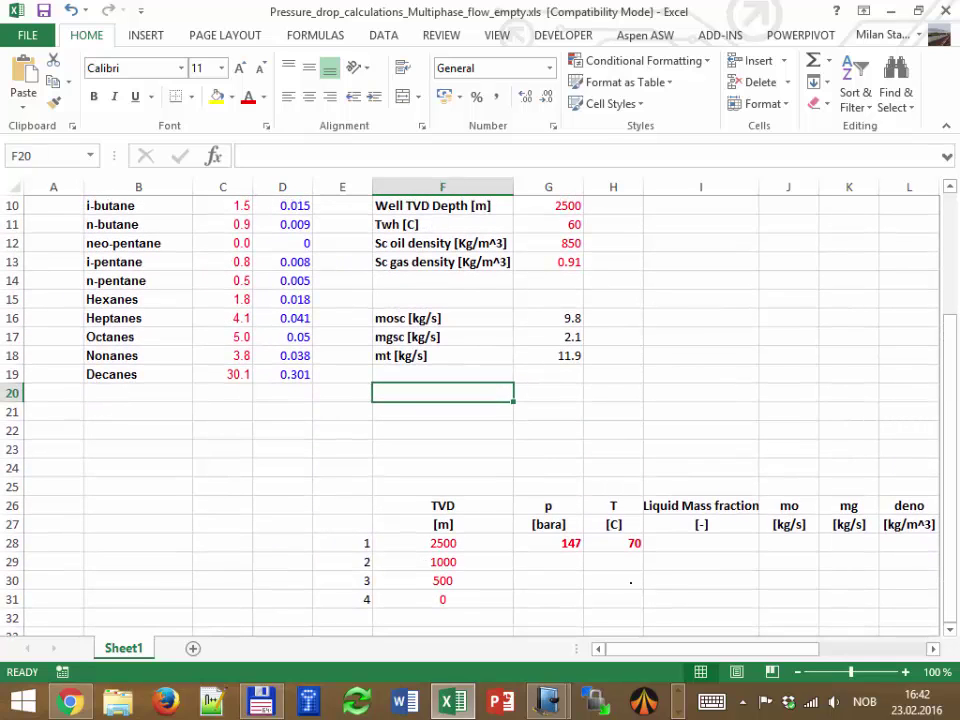
left_click(689, 550)
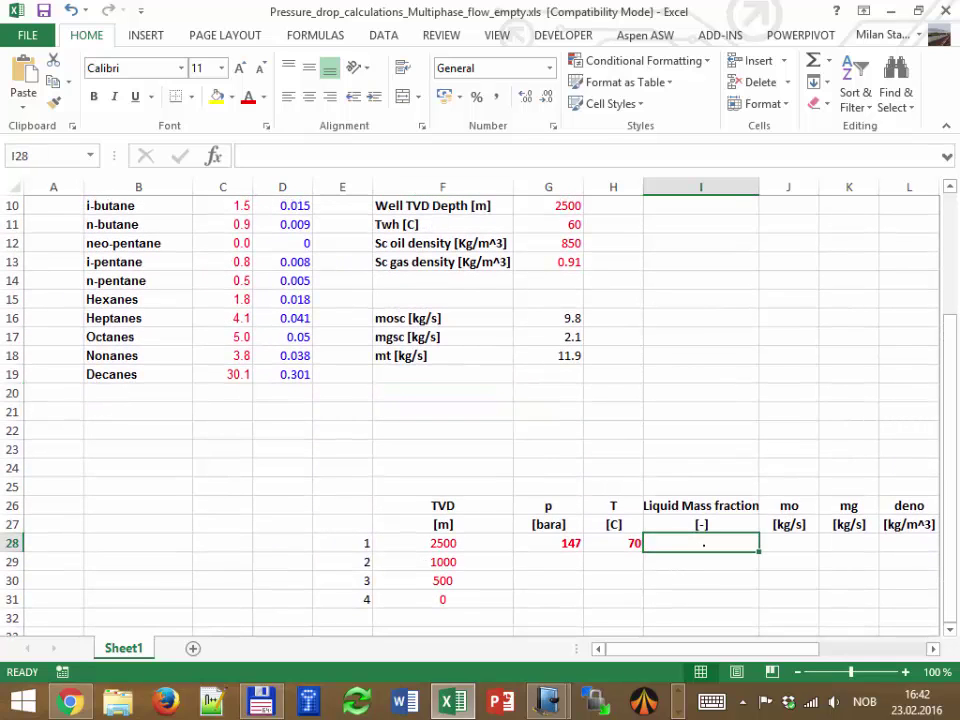
type("=")
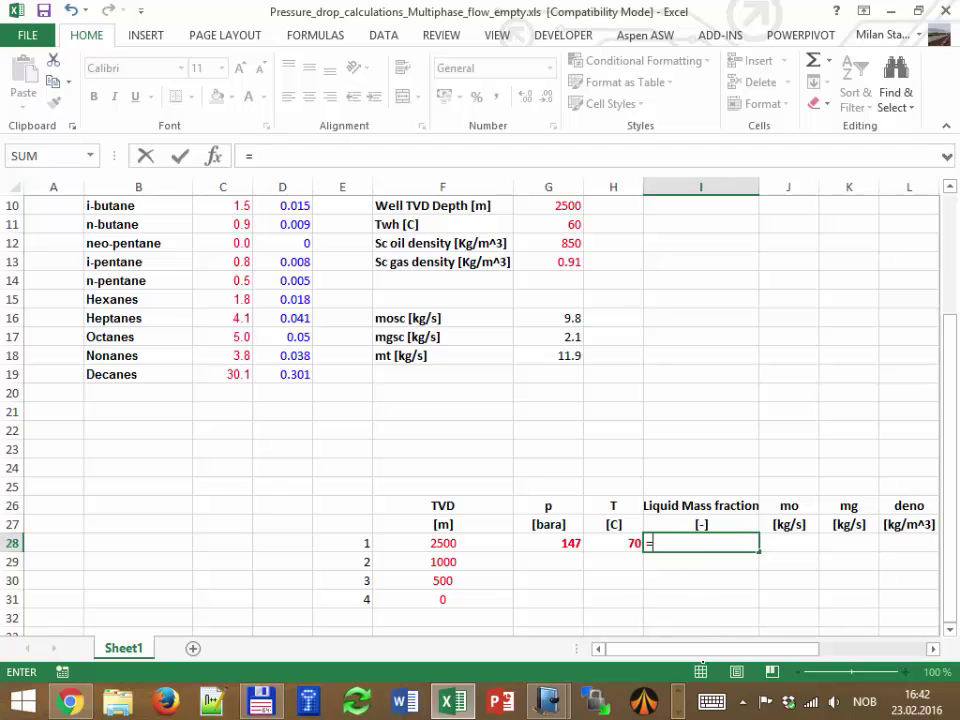
left_click_drag(712, 648, 751, 647)
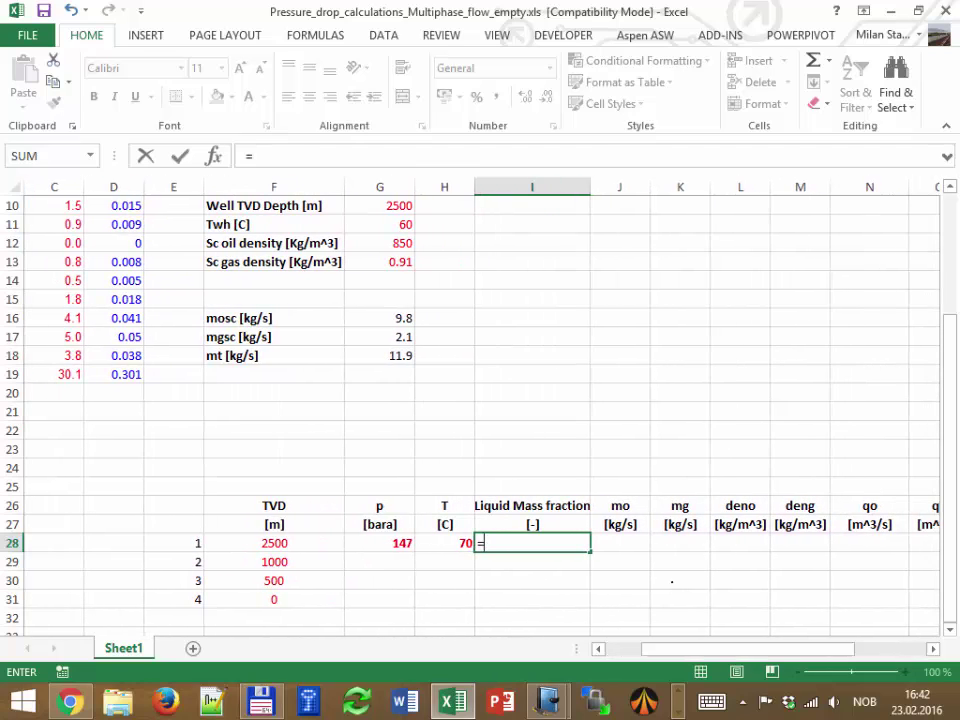
type("0.9975")
key("Return")
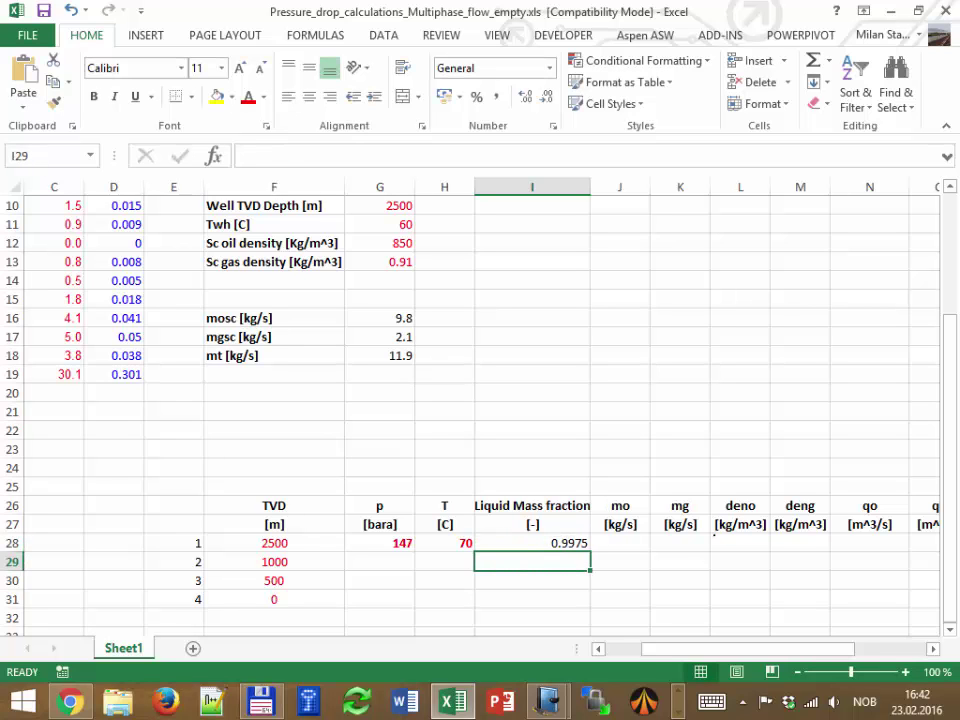
Recheck the liquid's mass-basis phase fraction of stream 1 in Aspen HYSYS and return to the Excel workbook.
left_click(678, 712)
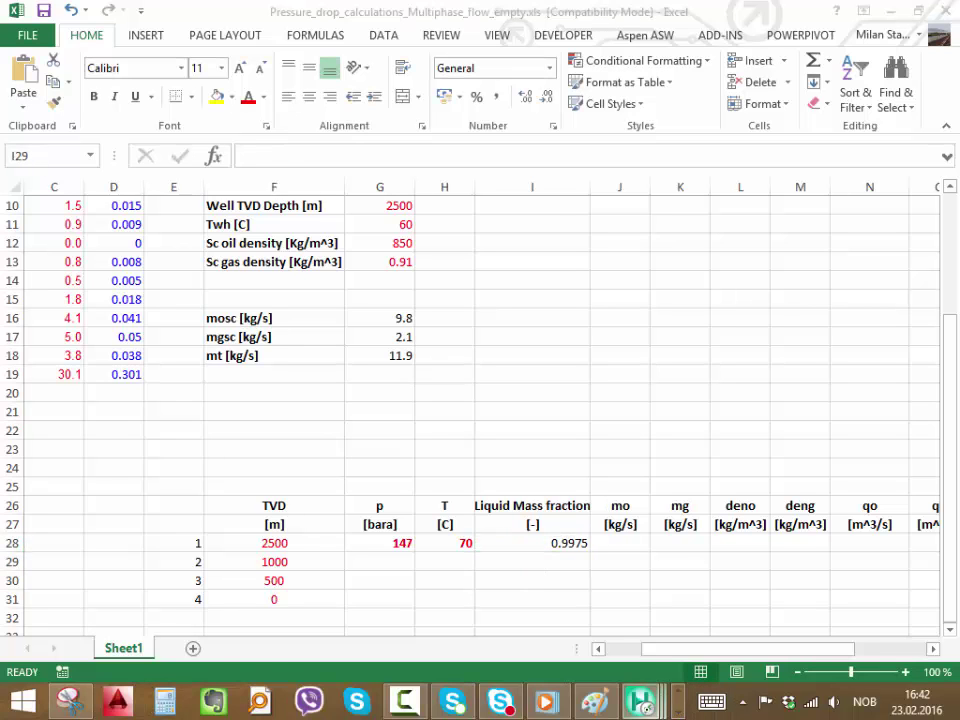
mouse_move(640, 702)
left_click(831, 585)
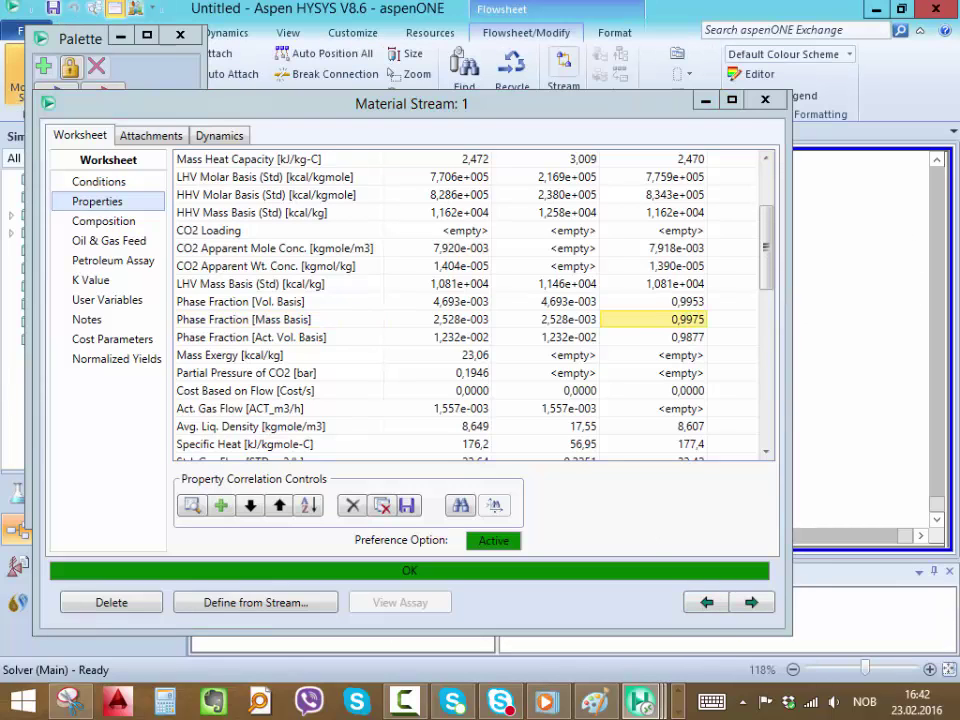
left_click(678, 690)
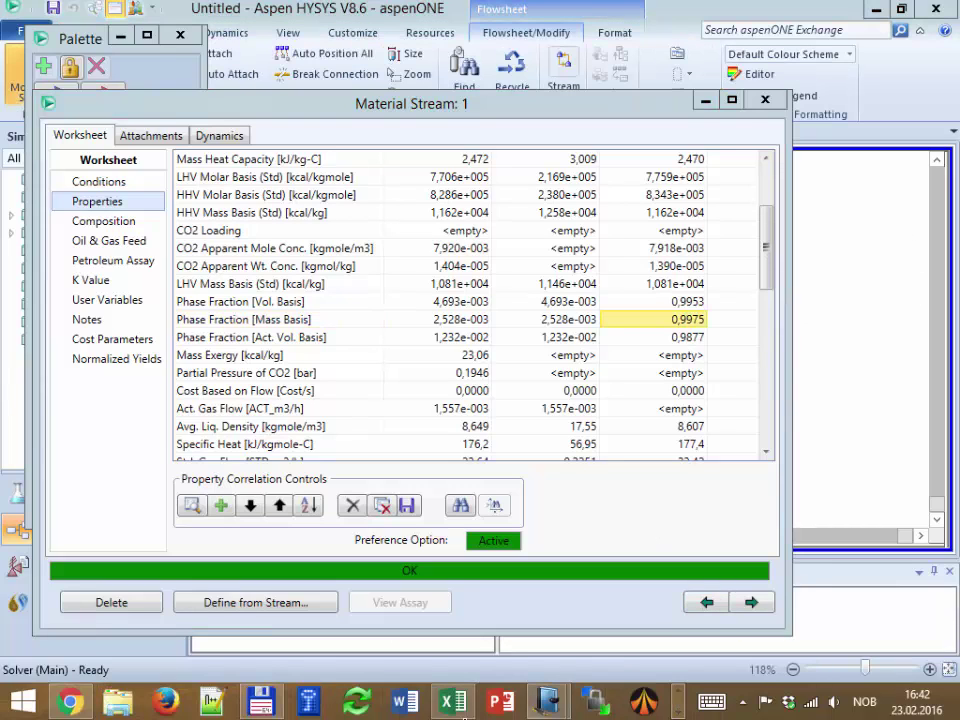
left_click(455, 703)
Calculate the oil mass rate mo for the 2500 m row in J28 with the formula =G18*I28.
left_click(620, 543)
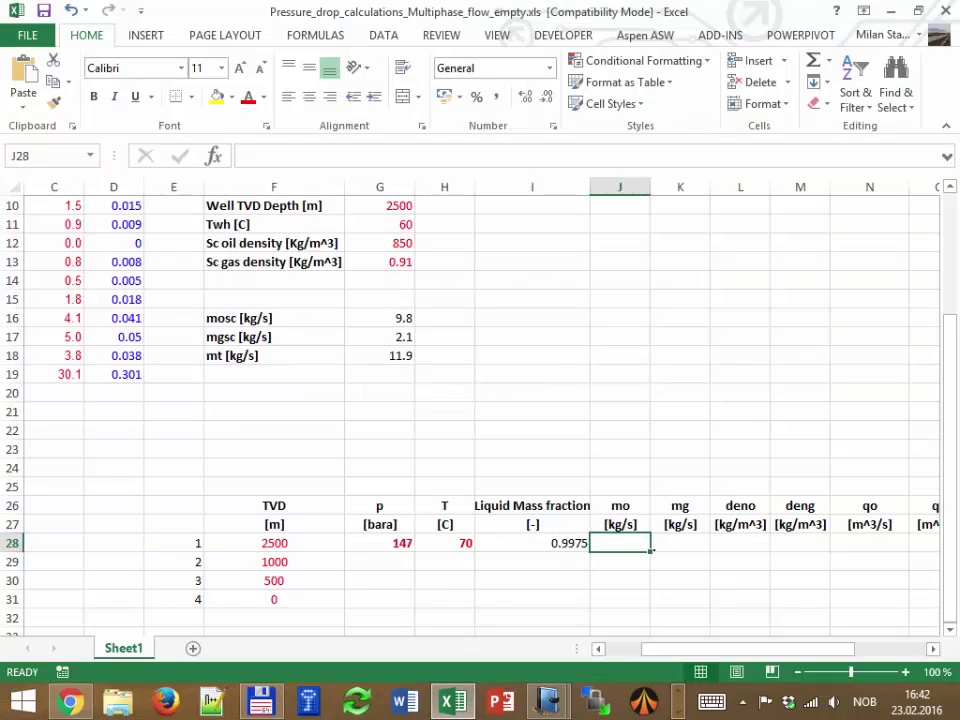
type("=")
key("Left")
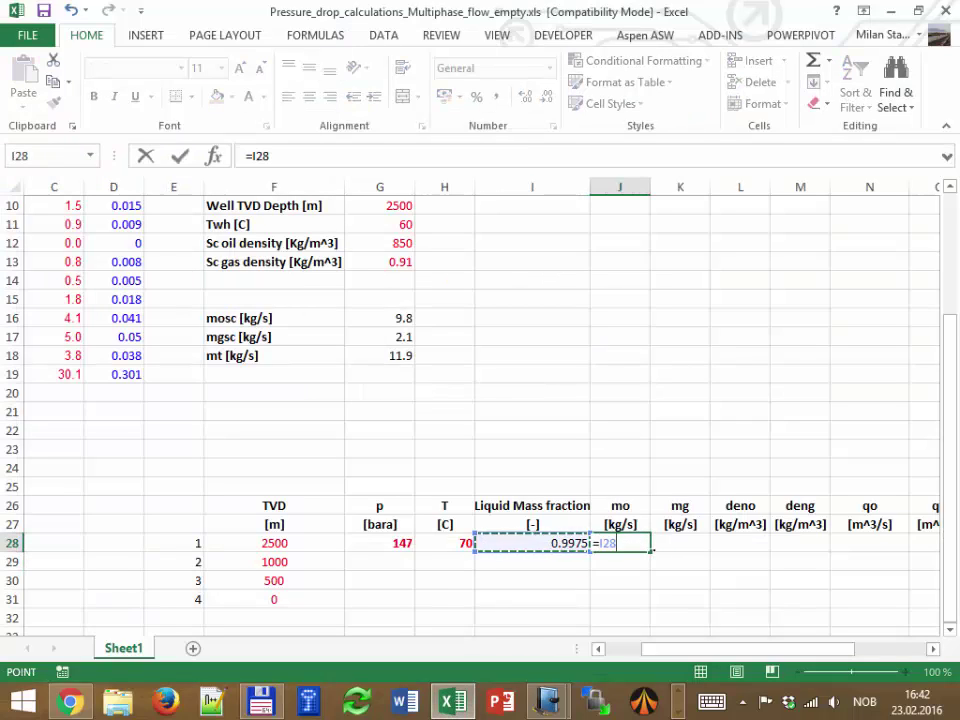
key("Up")
key("Up")
key("Up")
key("Up")
key("Up")
key("Up")
key("Up")
key("Up")
key("Up")
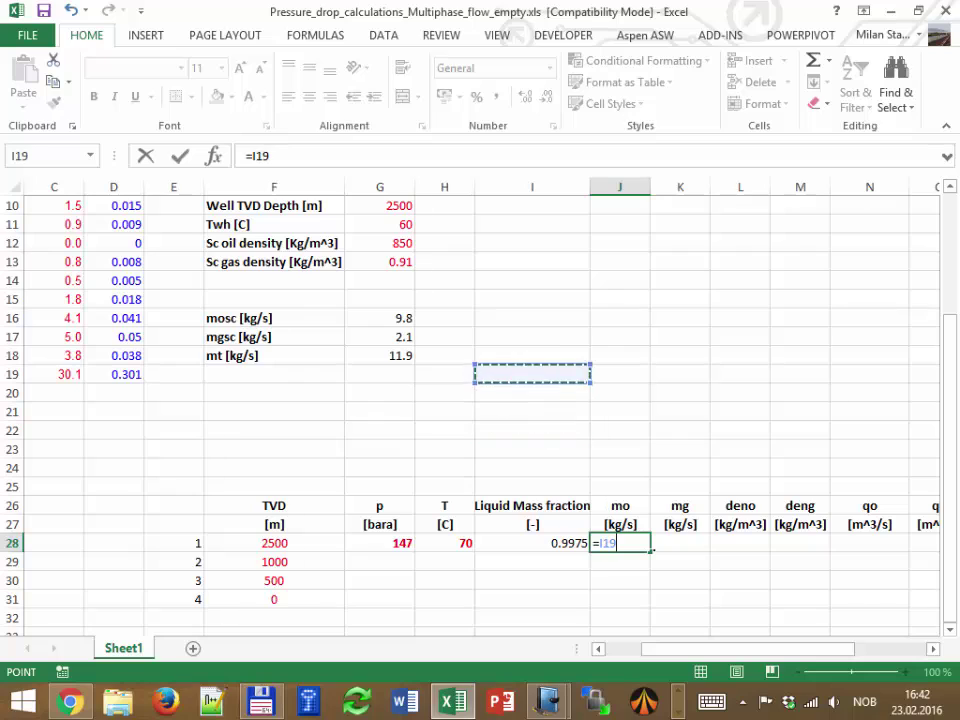
left_click(405, 355)
type("*")
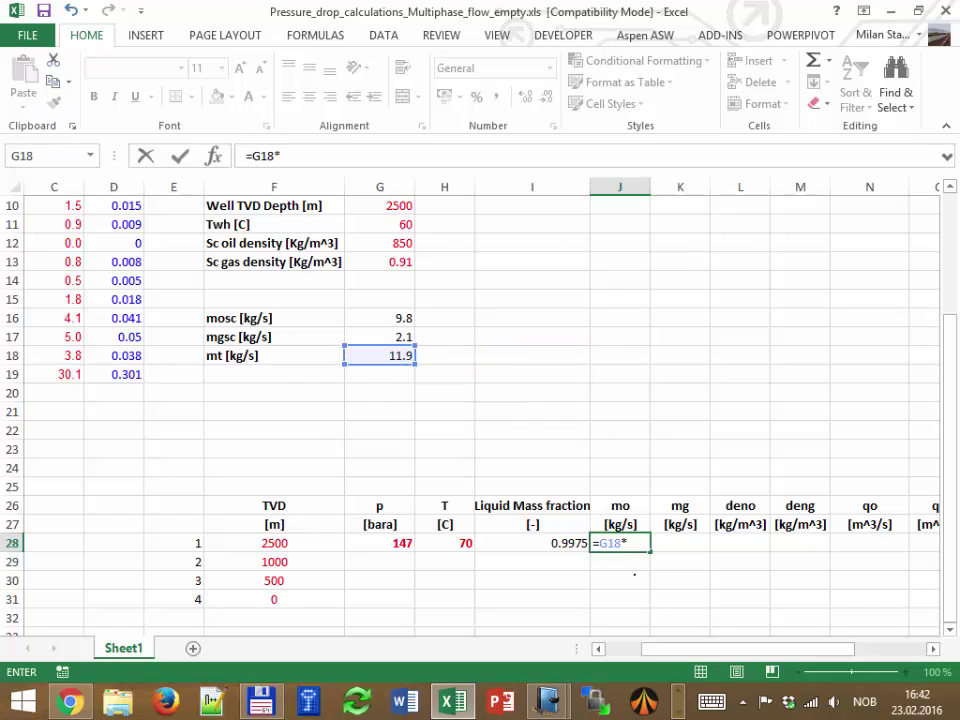
key("Left")
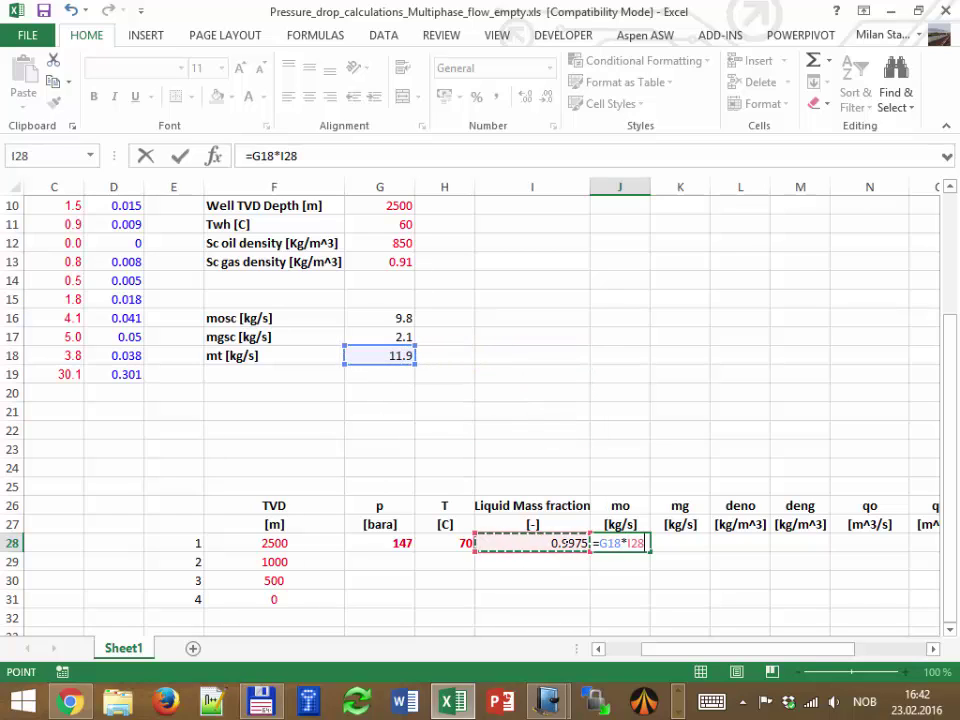
key("Return")
Calculate the gas mass rate mg for the 2500 m row in K28 with the formula =G18-J28.
key("Up")
key("Right")
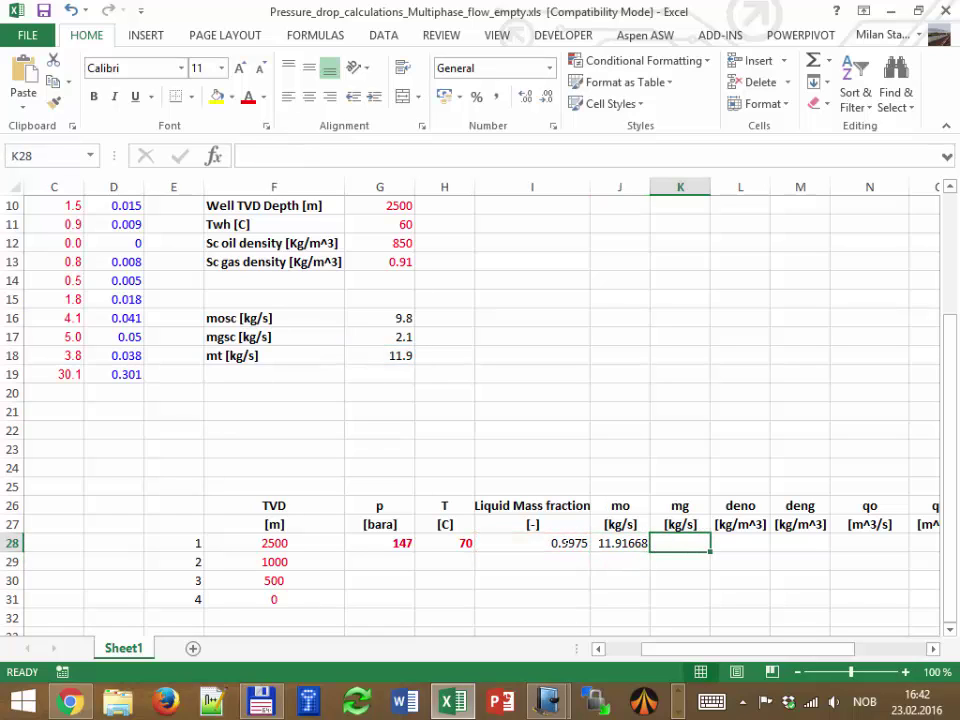
type("=")
key("Up")
key("Up")
key("Up")
key("Up")
key("Up")
key("Up")
key("Up")
key("Up")
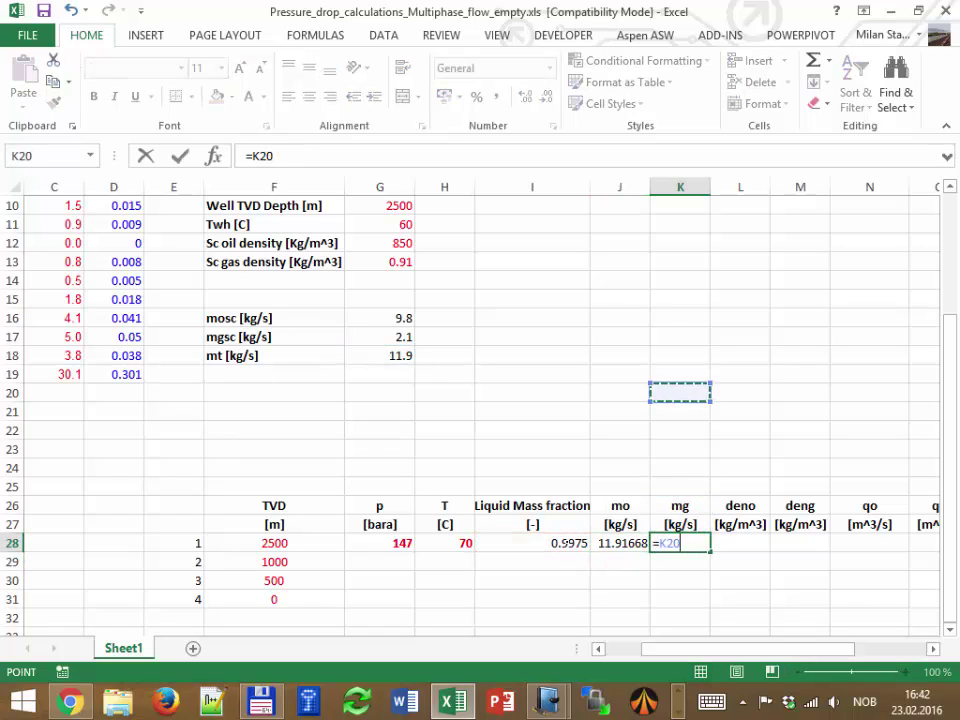
key("Up")
key("Up")
key("Left")
key("Left")
key("Left")
key("Left")
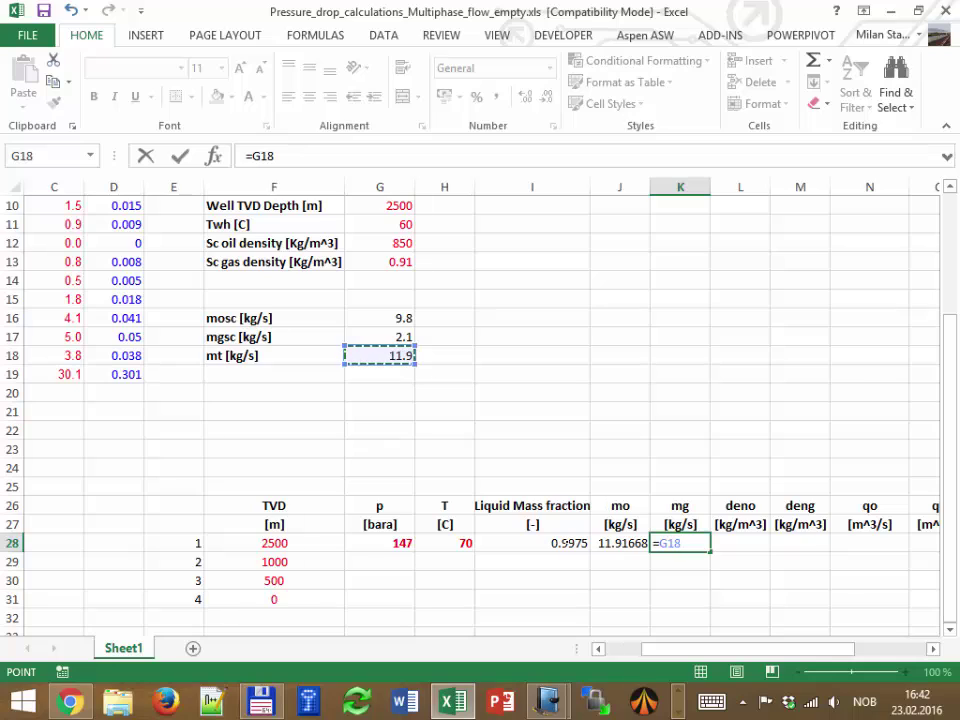
type("/")
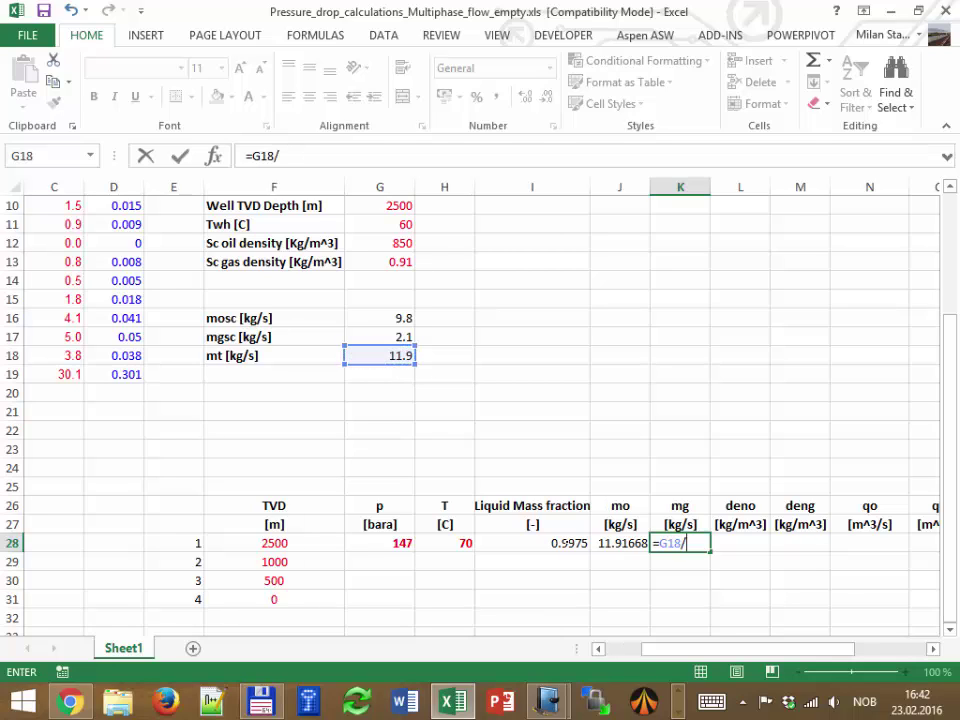
key("BackSpace")
type("-")
key("Left")
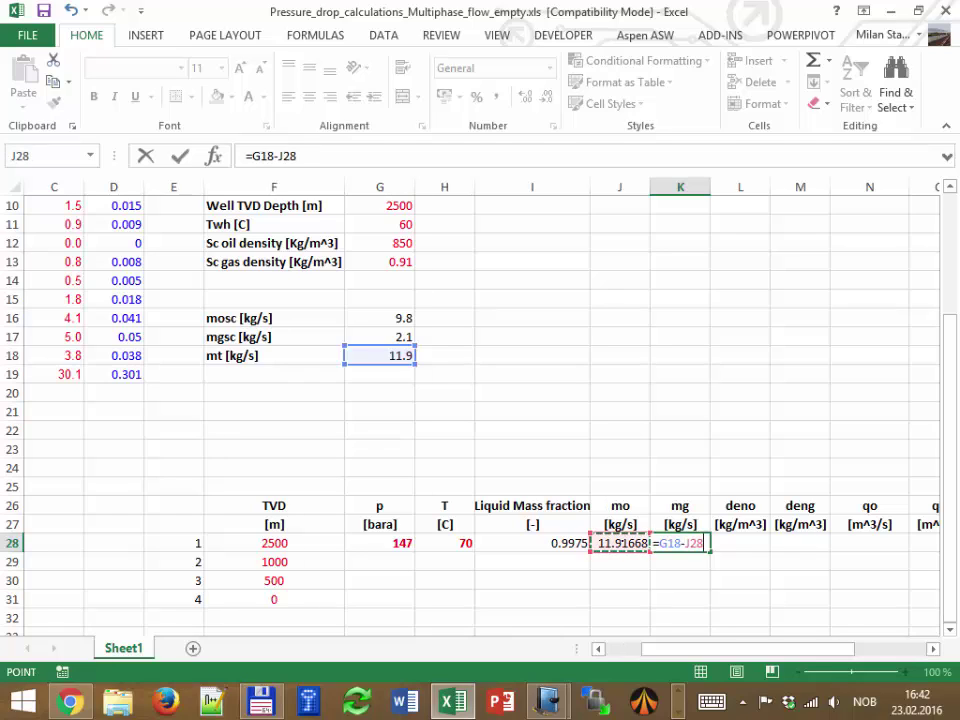
key("Return")
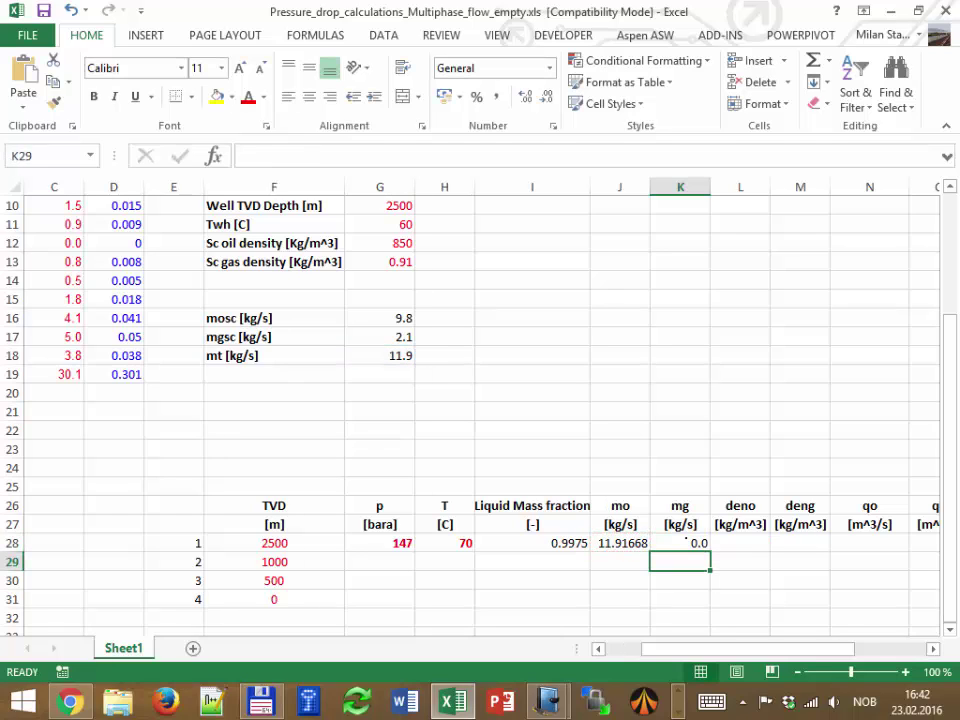
Format the mg value in K28 to show three decimal places.
left_click(688, 543)
left_click(546, 97)
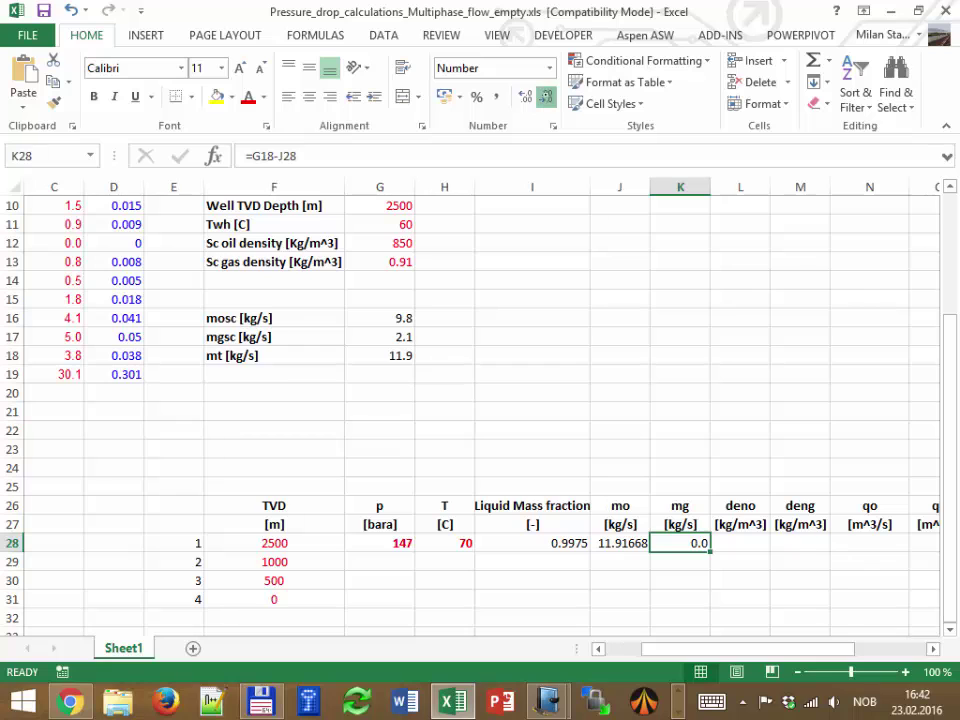
left_click(526, 96)
left_click(526, 96)
left_click(526, 96)
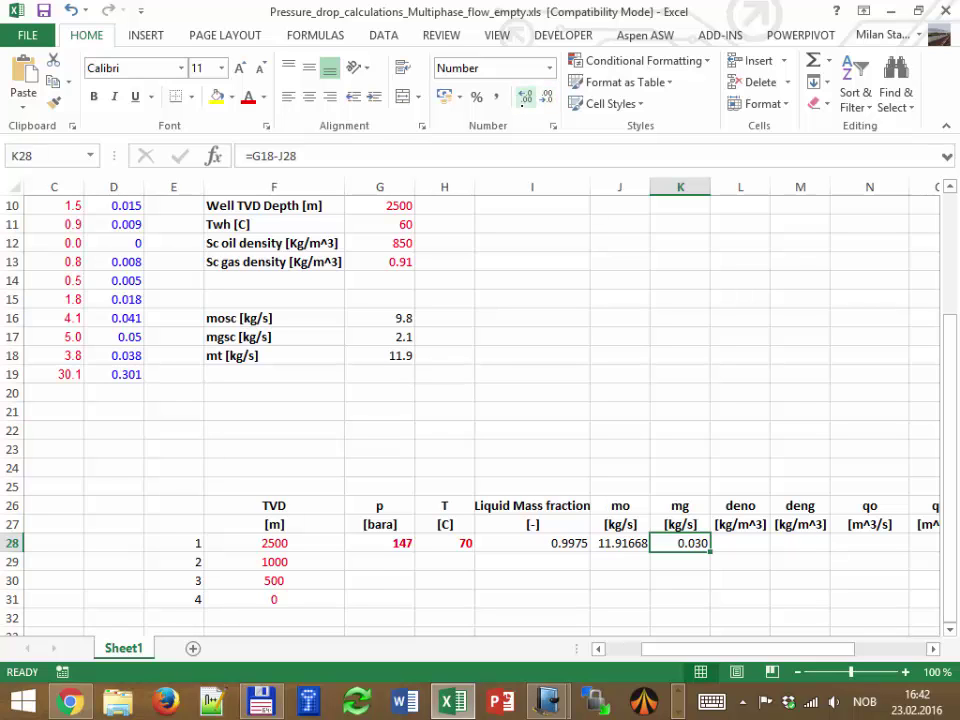
Switch to Aspen HYSYS and copy the vapour phase mass density from the properties of material stream 1.
left_click_drag(672, 648, 708, 648)
left_click(625, 548)
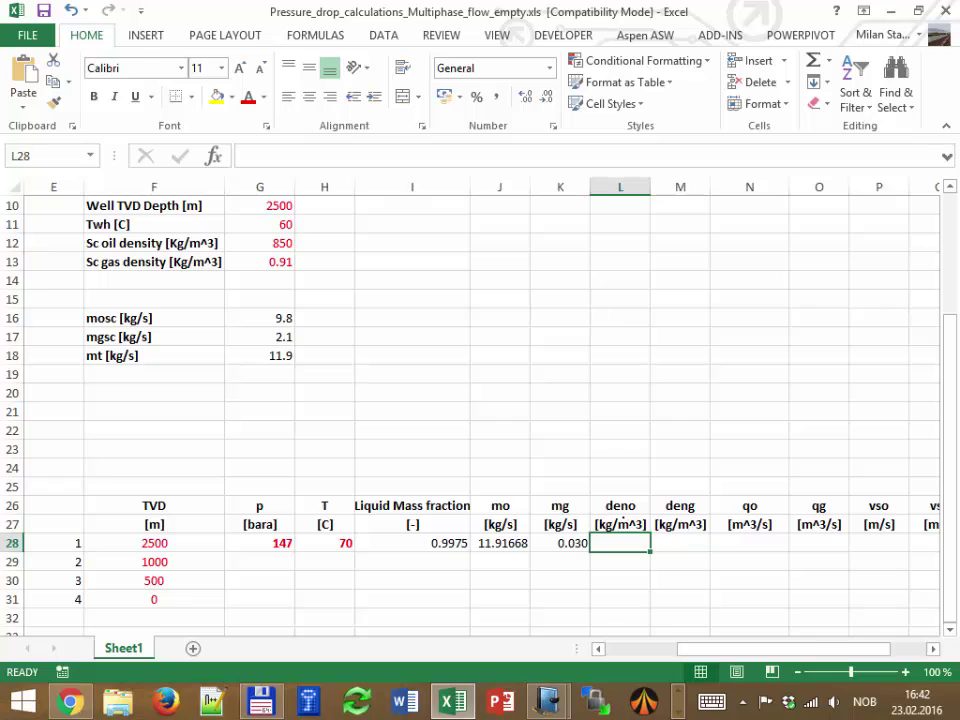
left_click(676, 692)
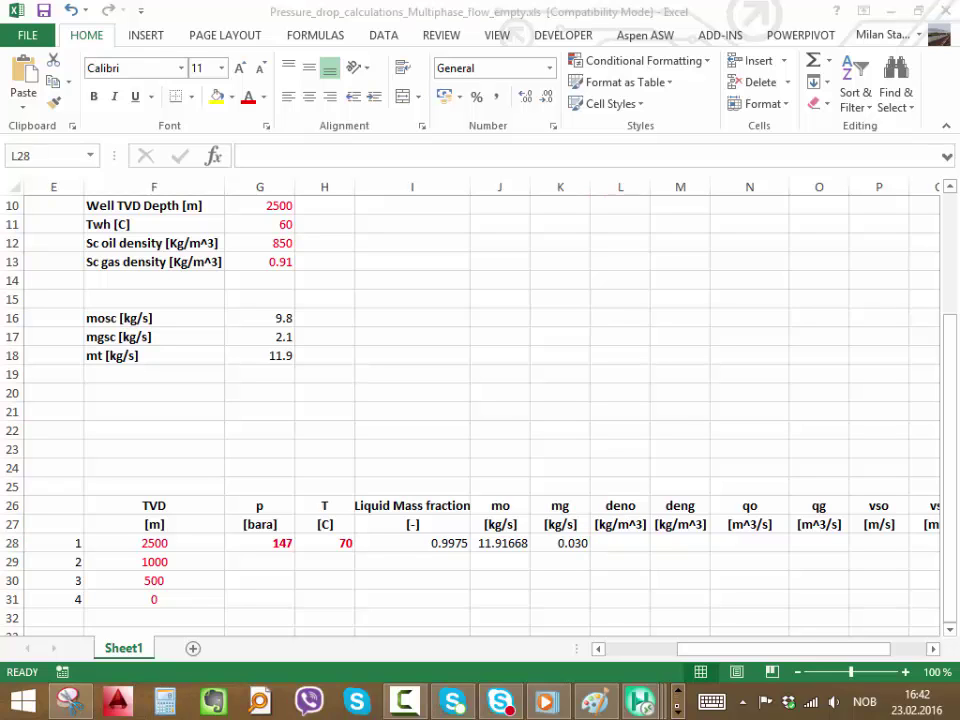
left_click(643, 701)
left_click(831, 590)
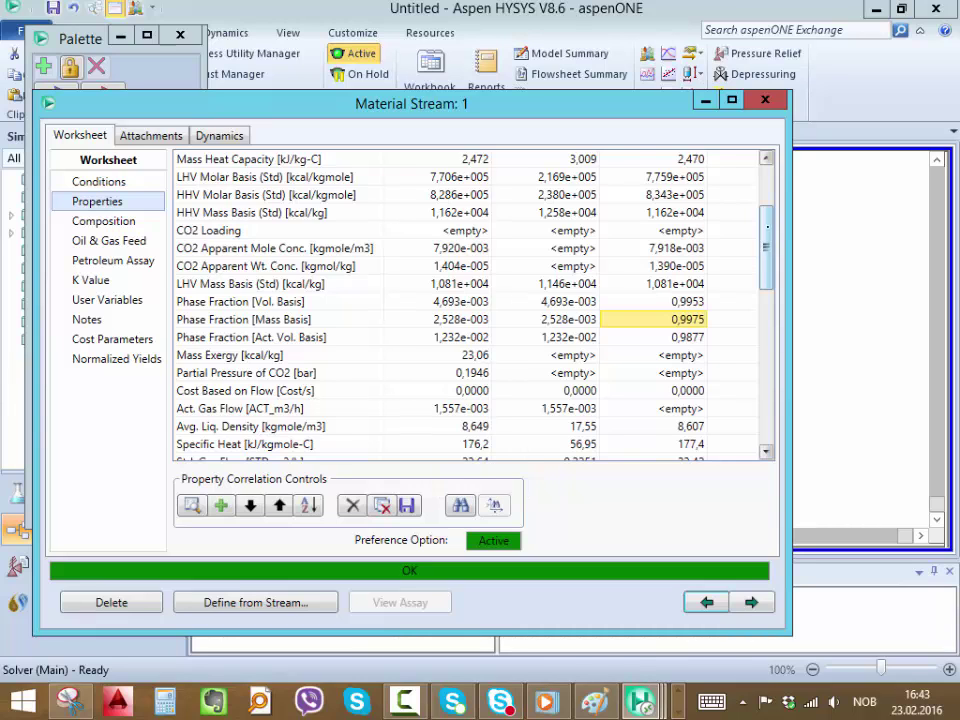
scroll(476, 337, "up", 3)
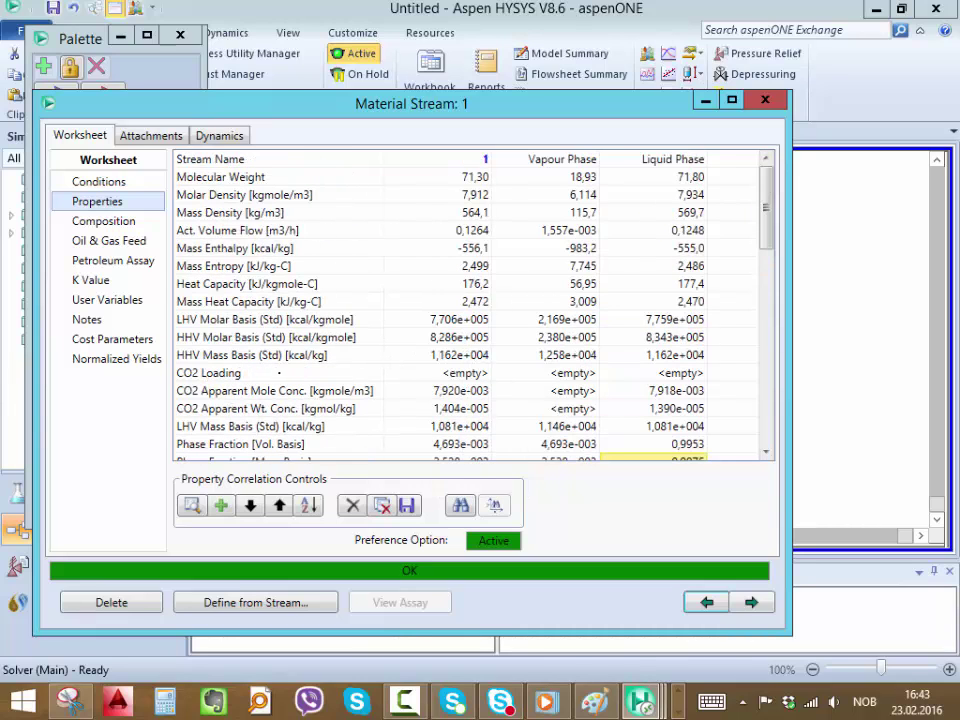
scroll(476, 310, "down", 5)
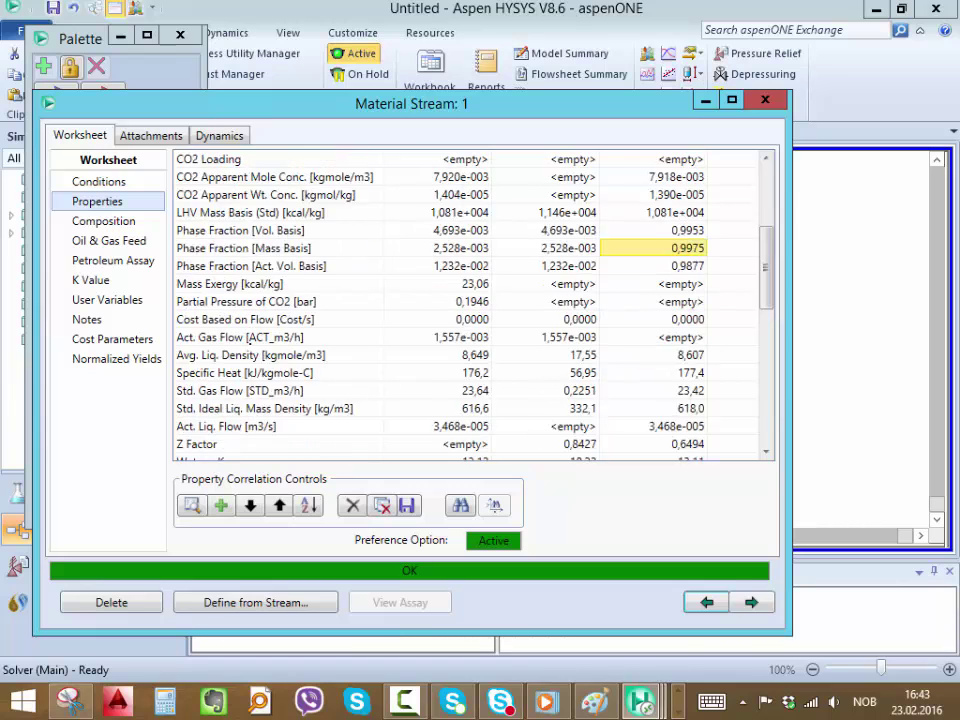
scroll(470, 305, "up", 2)
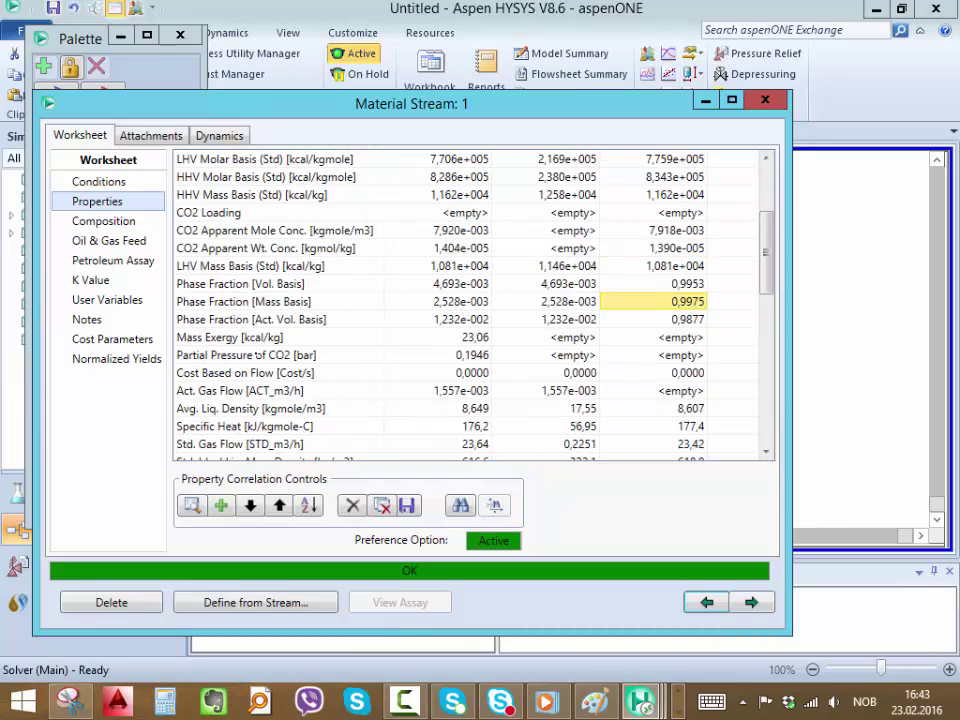
scroll(470, 305, "up", 1)
left_click(97, 183)
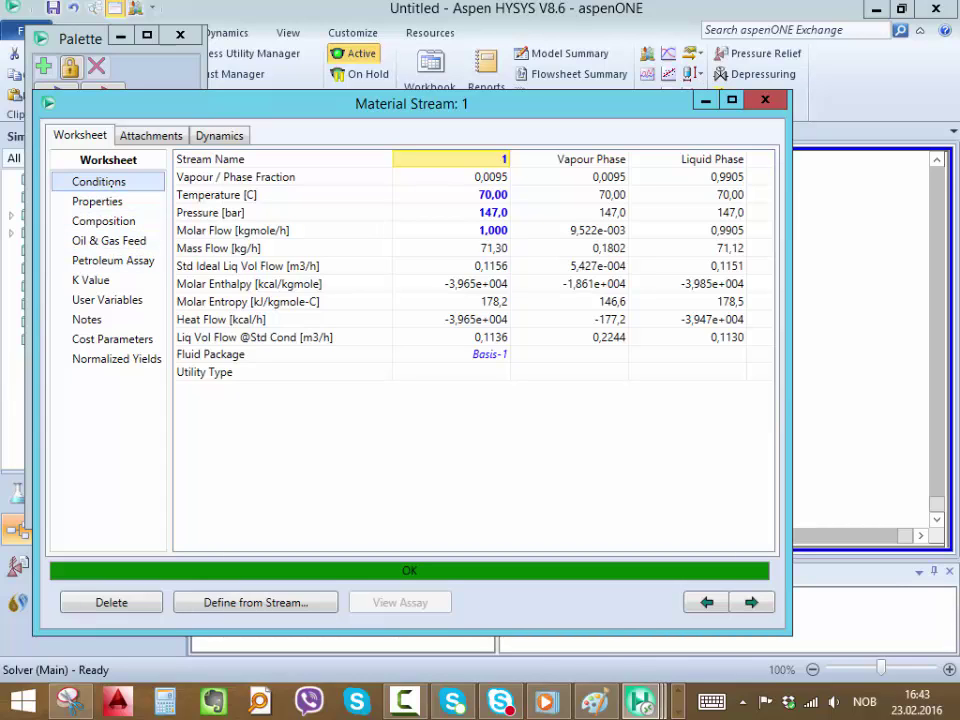
left_click(97, 201)
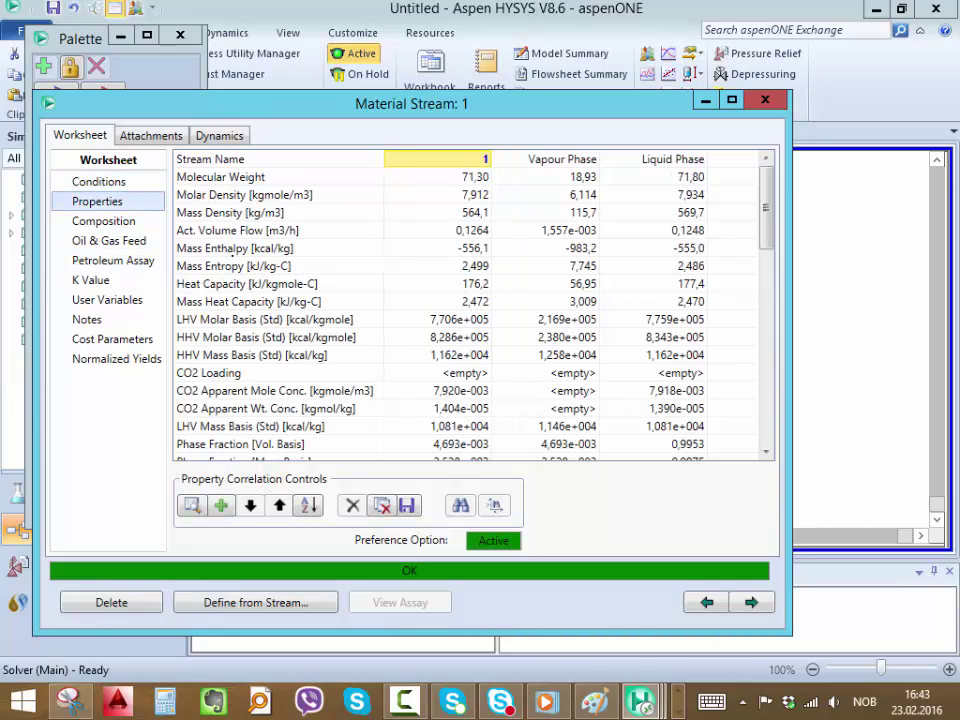
left_click(293, 213)
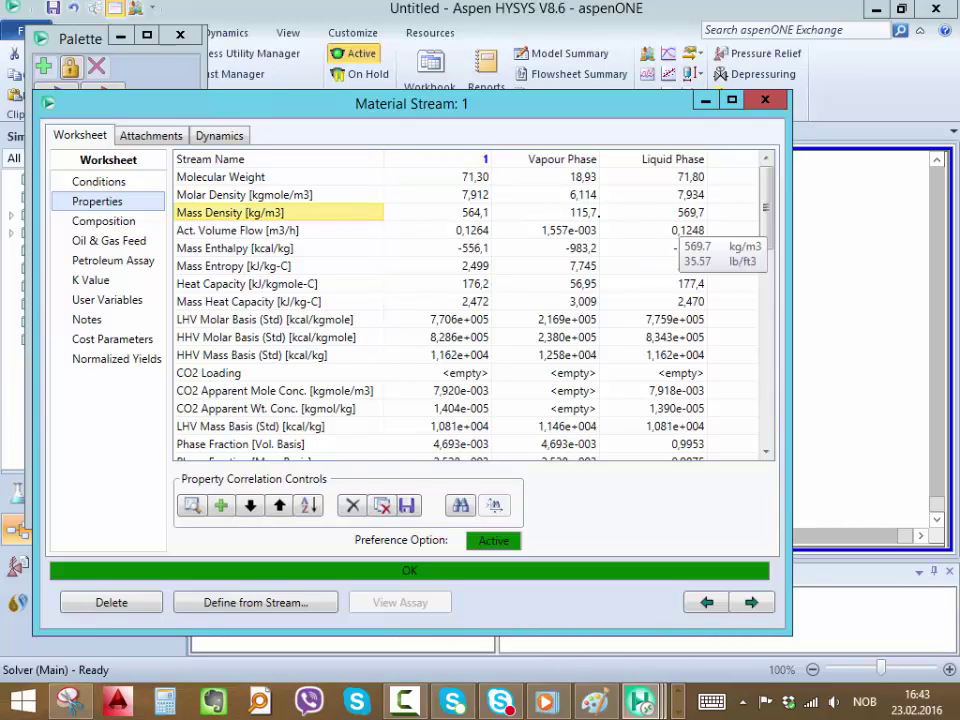
left_click(585, 212)
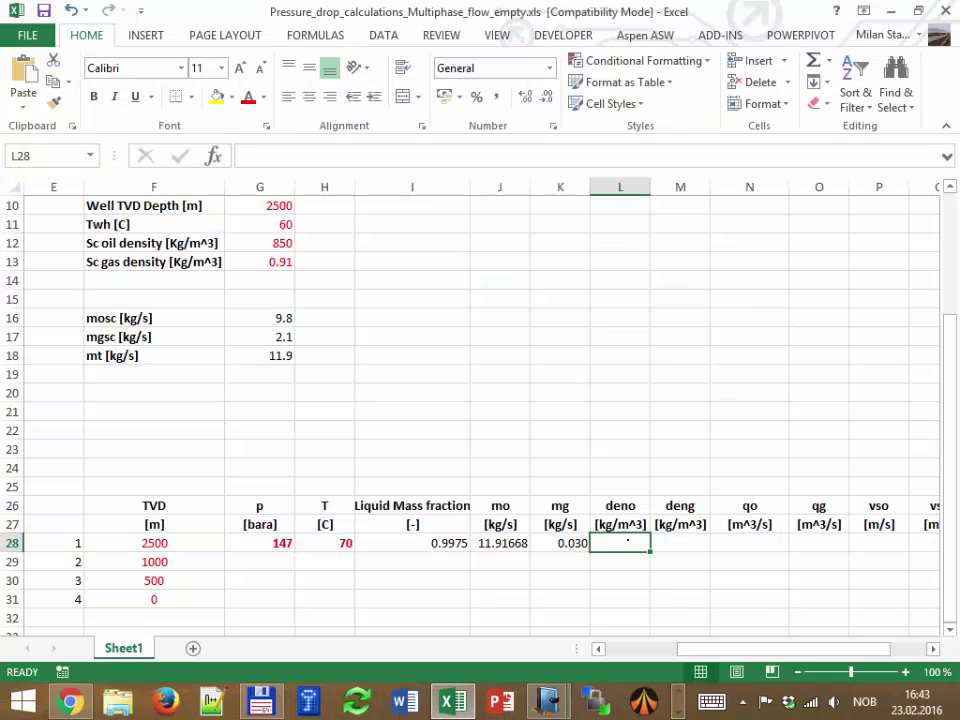
In the Excel workbook, paste the gas density into deng cell M28 with a decimal point, as 115.726281167099.
left_click(680, 543)
left_click(23, 100)
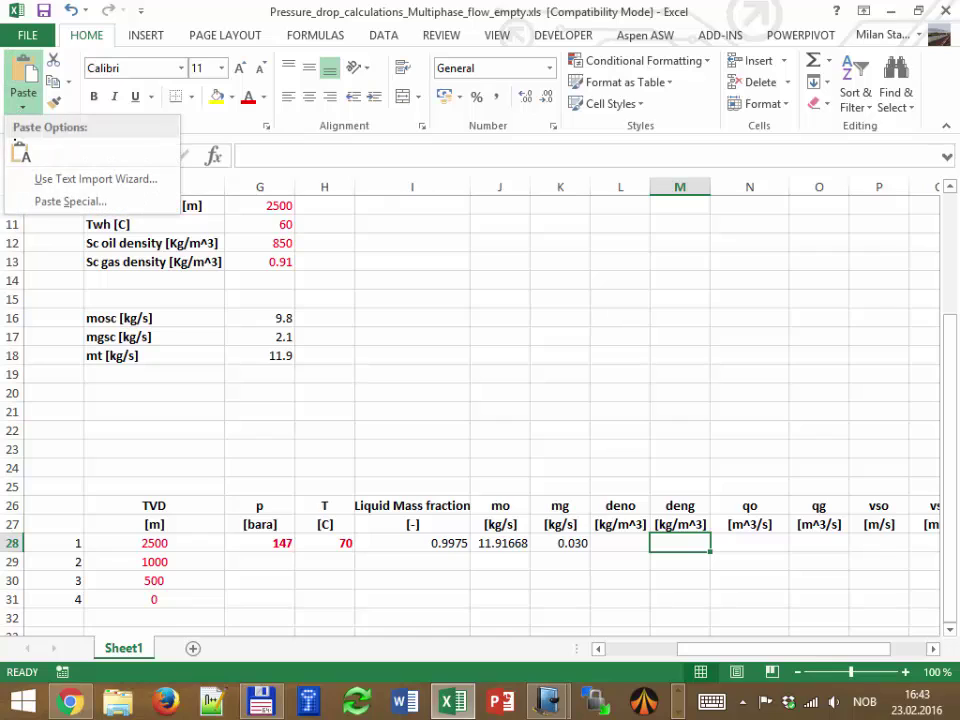
left_click(20, 152)
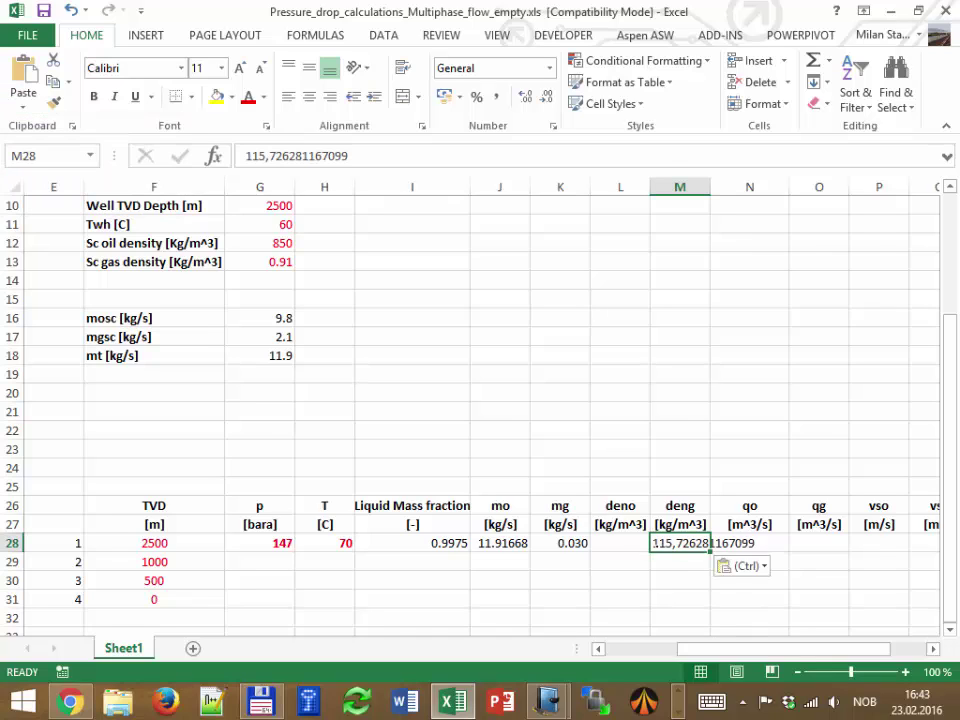
left_click(269, 155)
key("BackSpace")
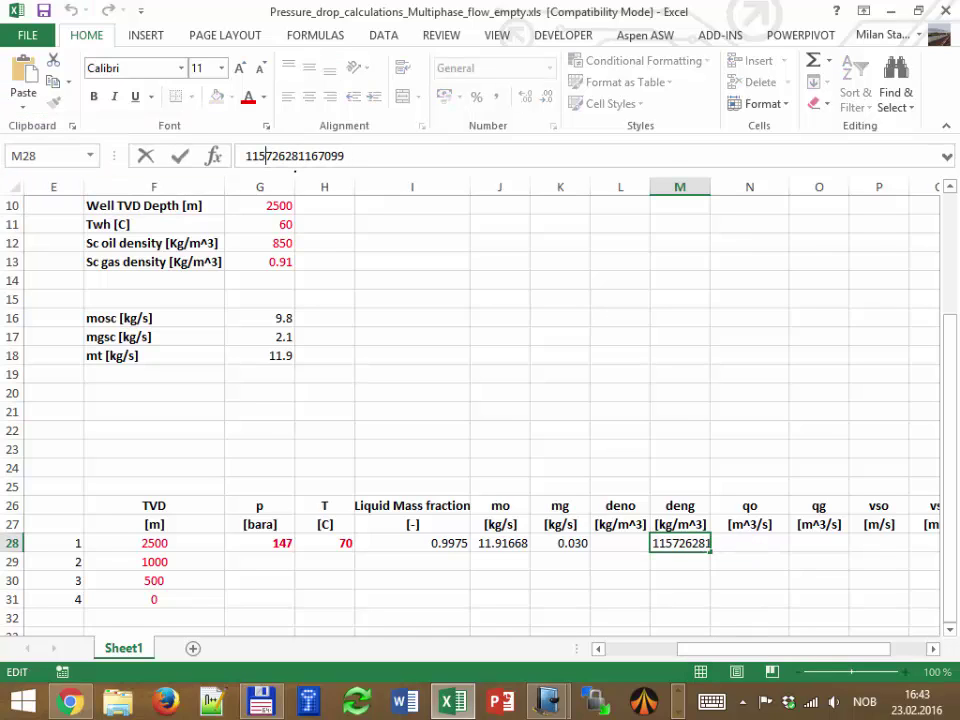
type(".")
key("Return")
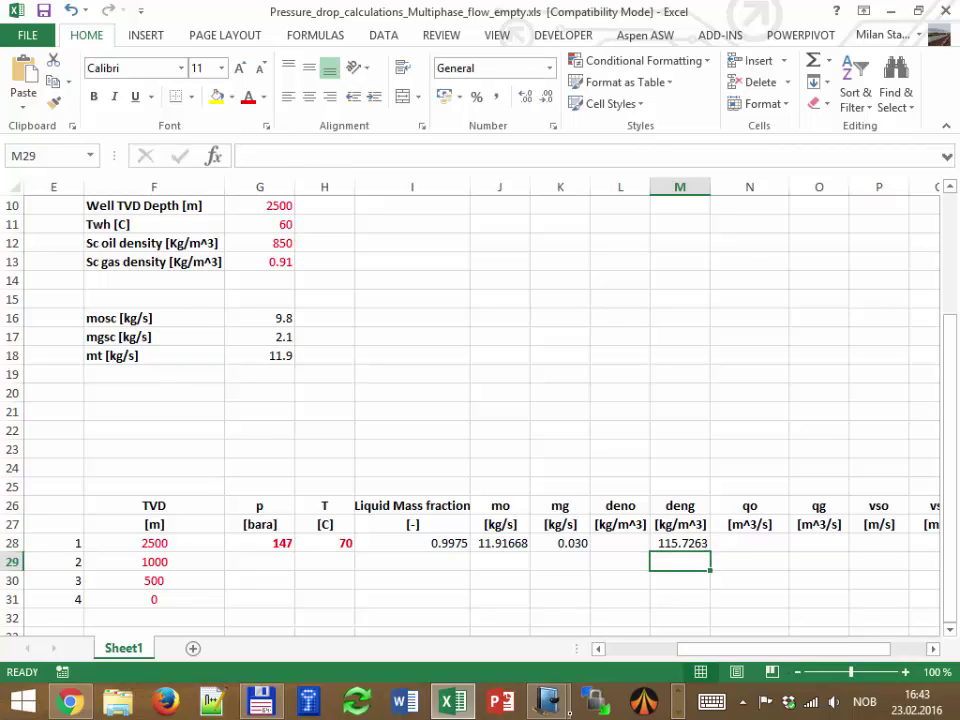
Return to Aspen HYSYS, copy the liquid phase mass density of stream 1, and go back to the Excel workbook.
left_click(678, 711)
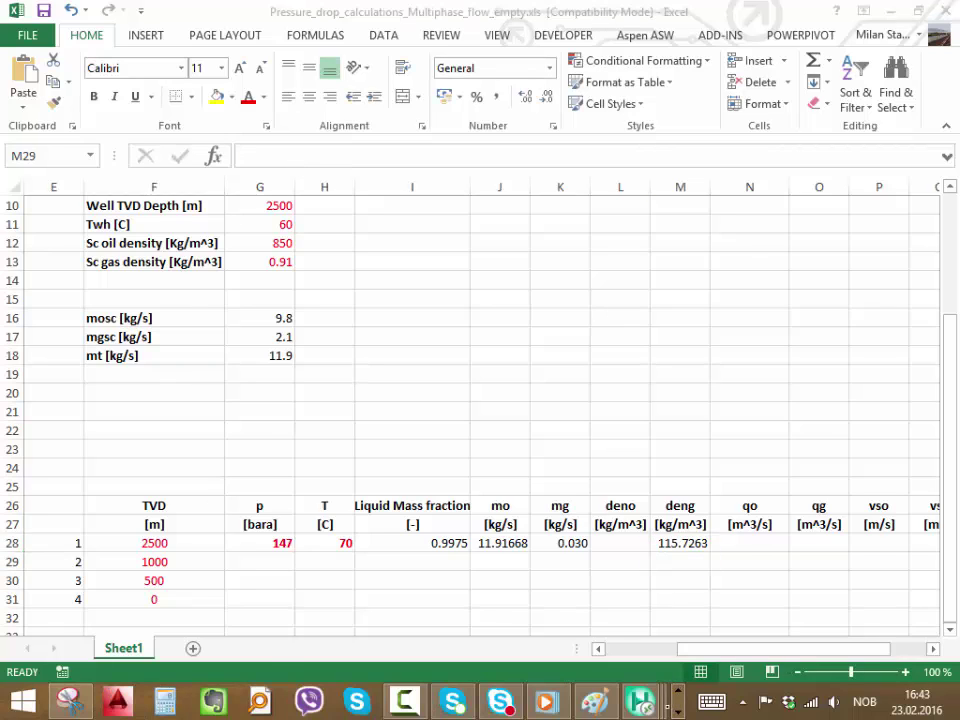
left_click(676, 690)
mouse_move(547, 702)
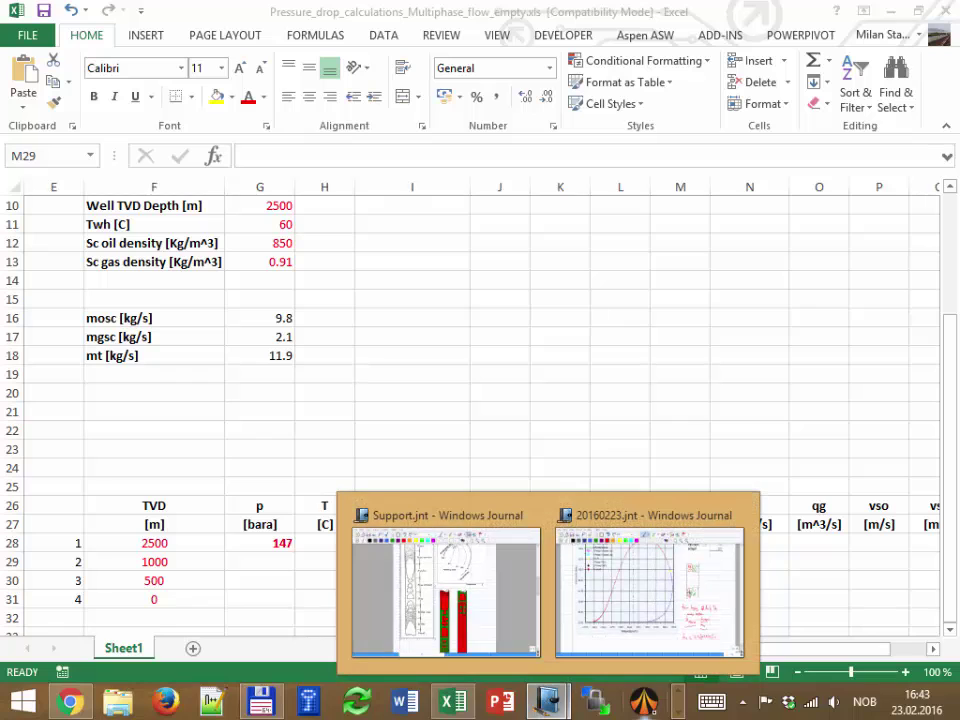
left_click(676, 708)
mouse_move(640, 700)
left_click(830, 580)
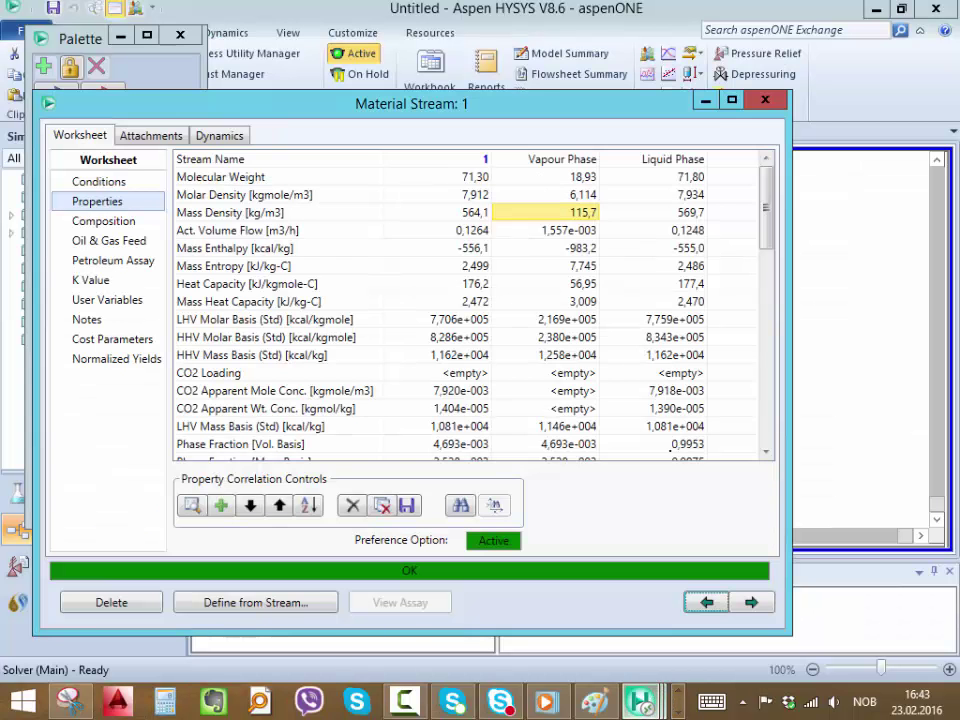
left_click(649, 213)
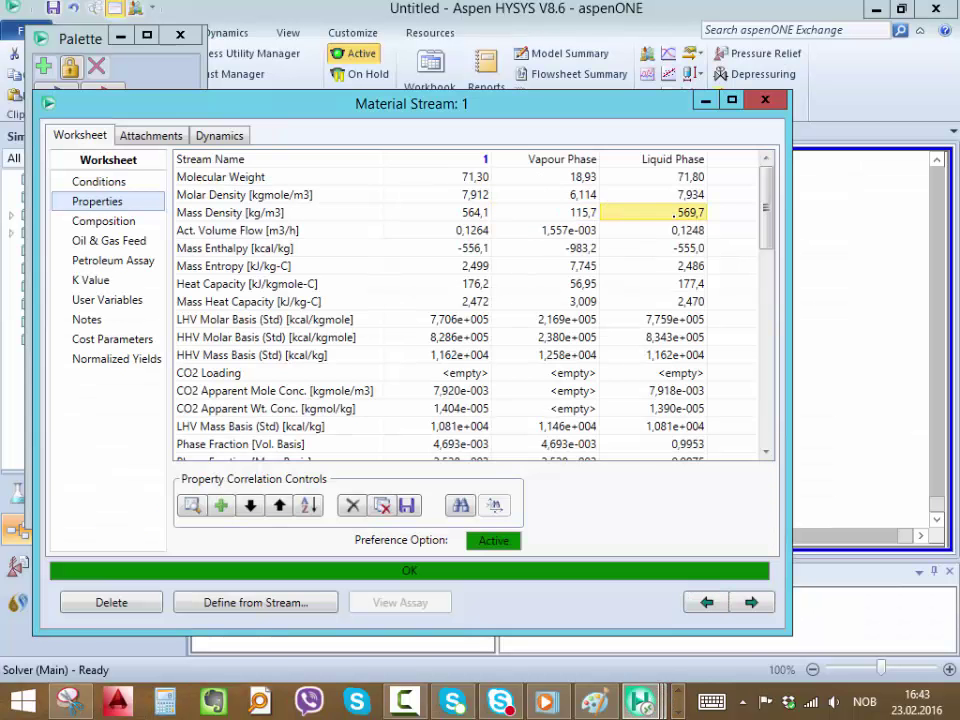
left_click(676, 690)
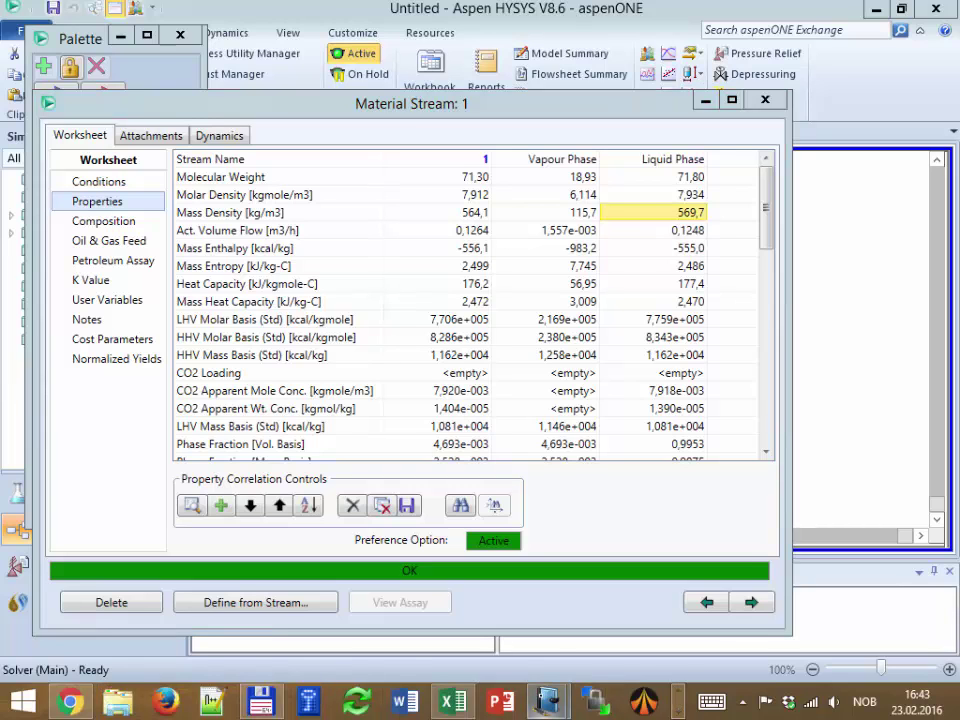
mouse_move(548, 700)
left_click(650, 585)
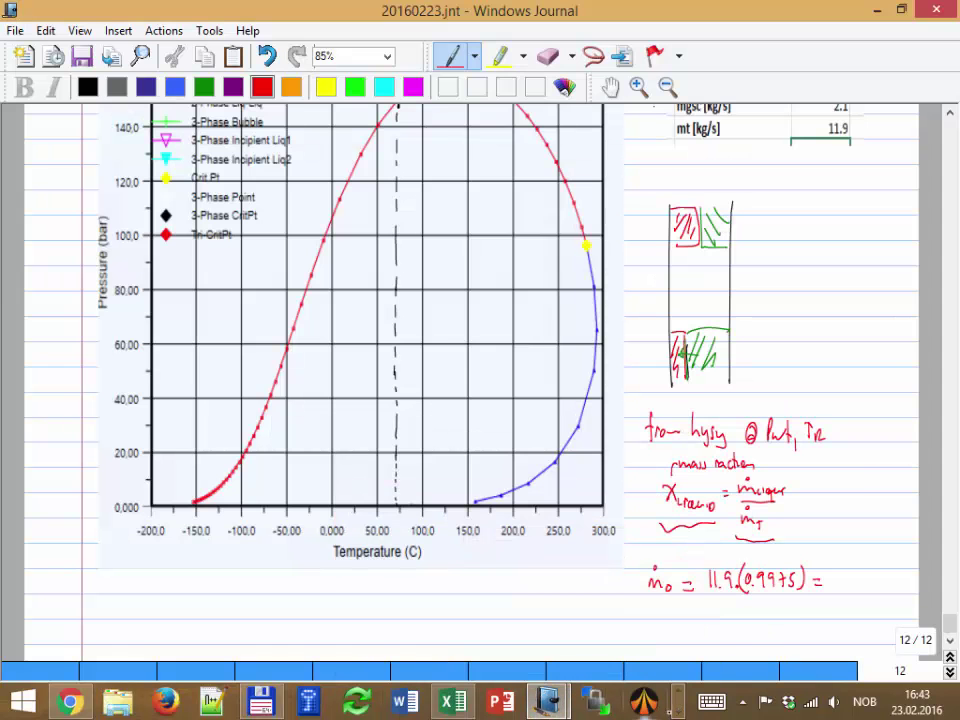
left_click(453, 703)
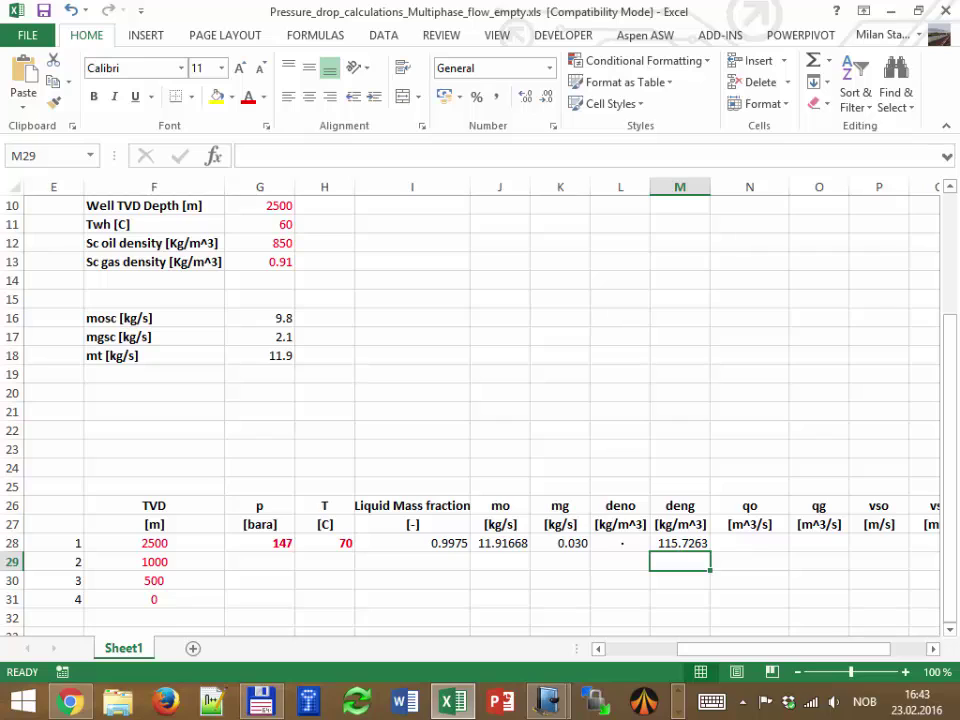
Paste the oil density into deno cell L28 and replace its decimal comma with a point, as 569.718402908951.
left_click(620, 543)
left_click(23, 103)
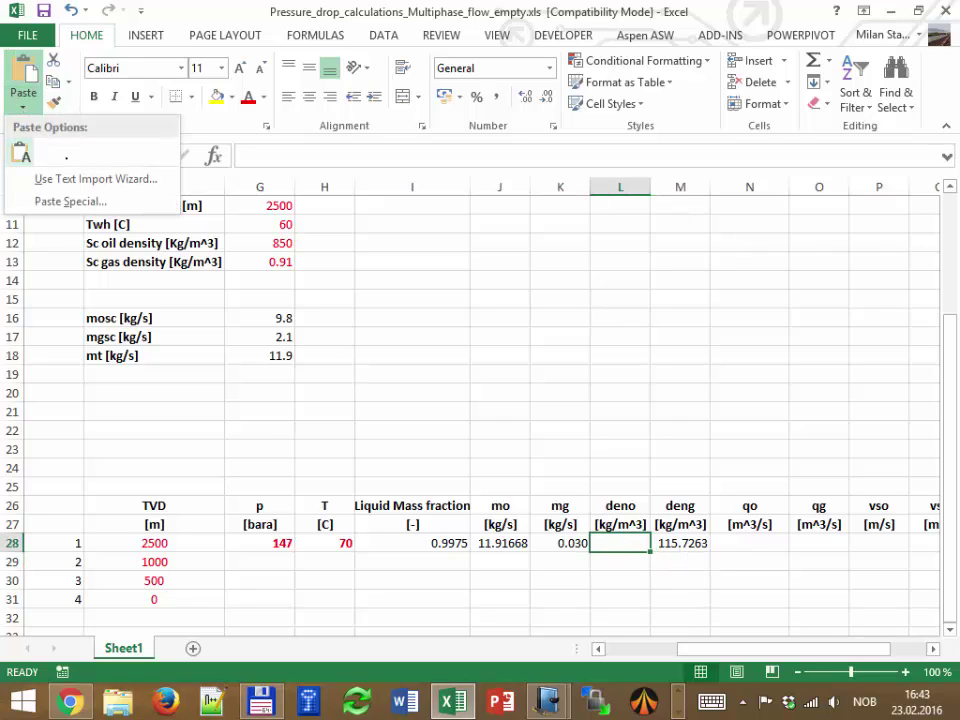
left_click(20, 152)
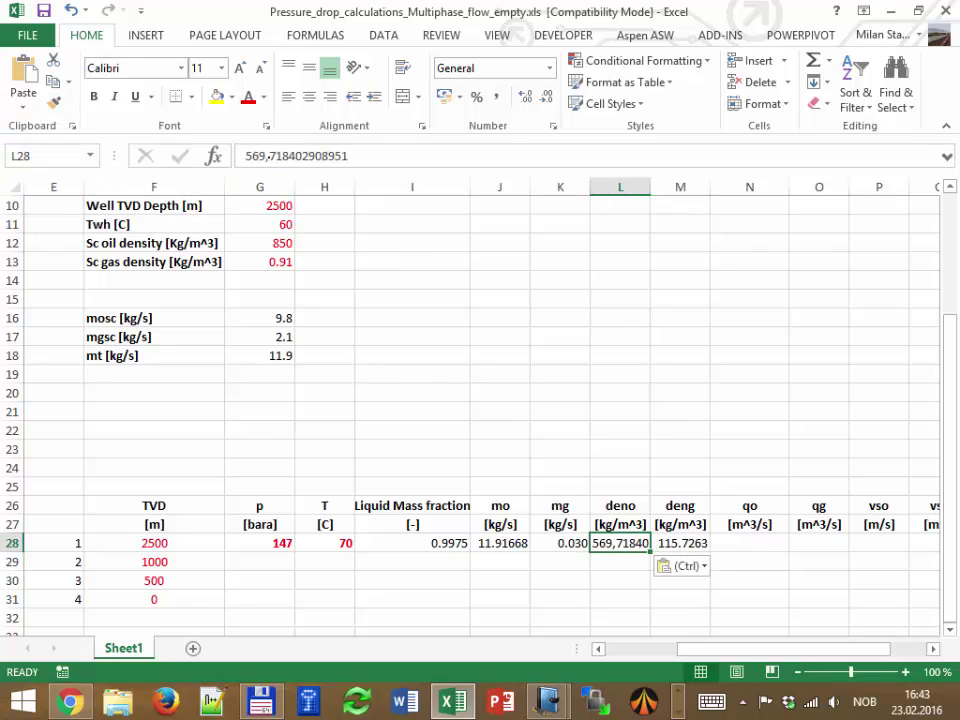
left_click(252, 156)
key("BackSpace")
type(".")
key("Return")
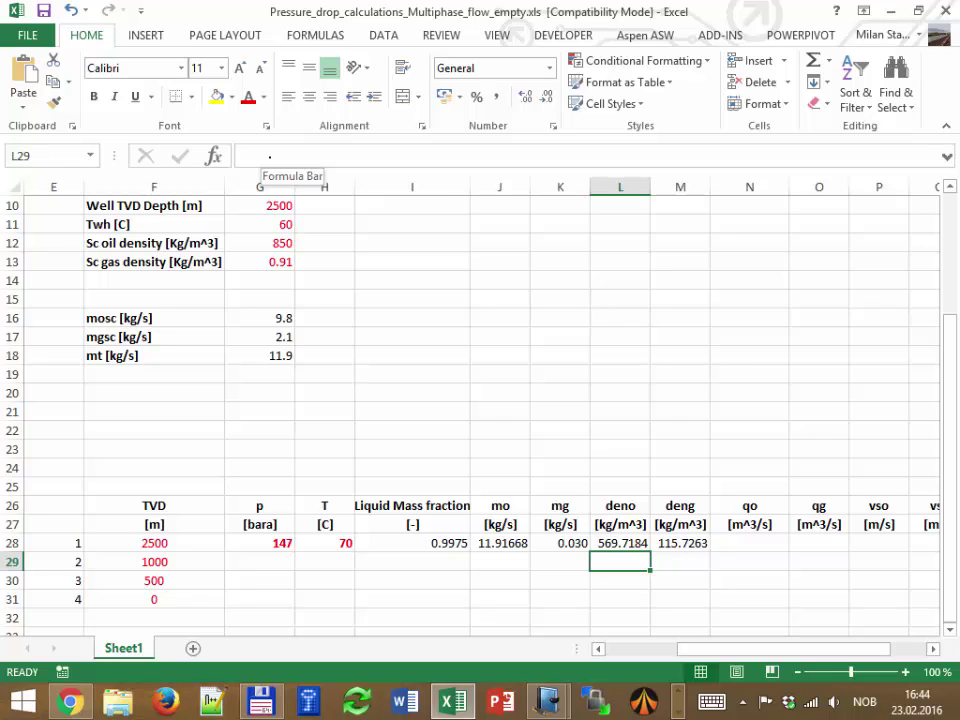
Calculate the local oil volume rate qo for the 2500 m row in N28 with the formula =J28/L28.
scroll(745, 423, "down", 2)
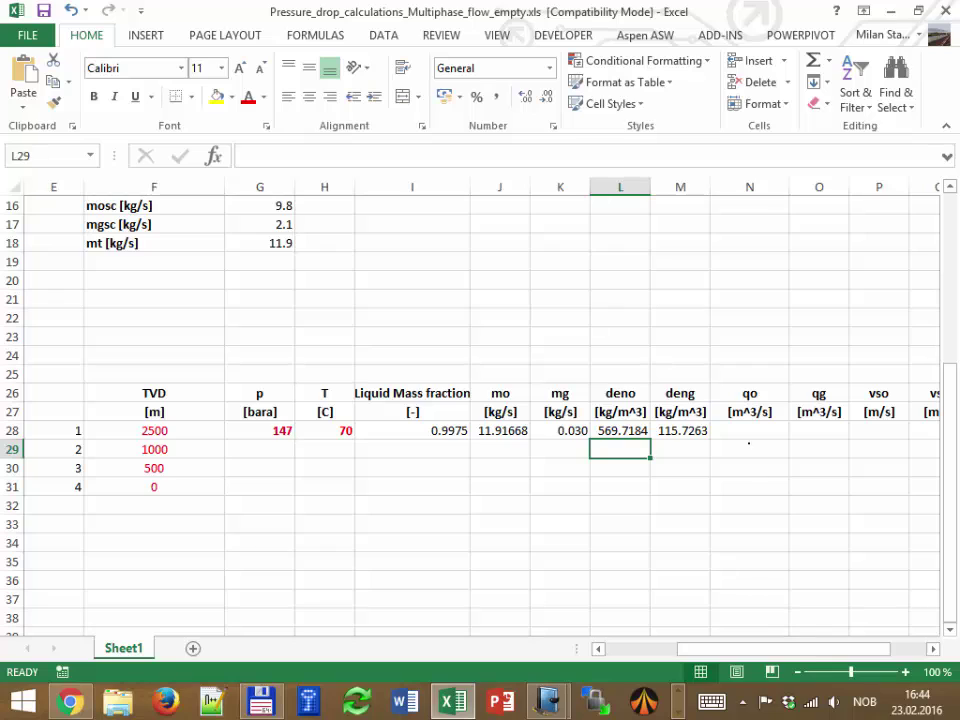
left_click(745, 423)
type("=")
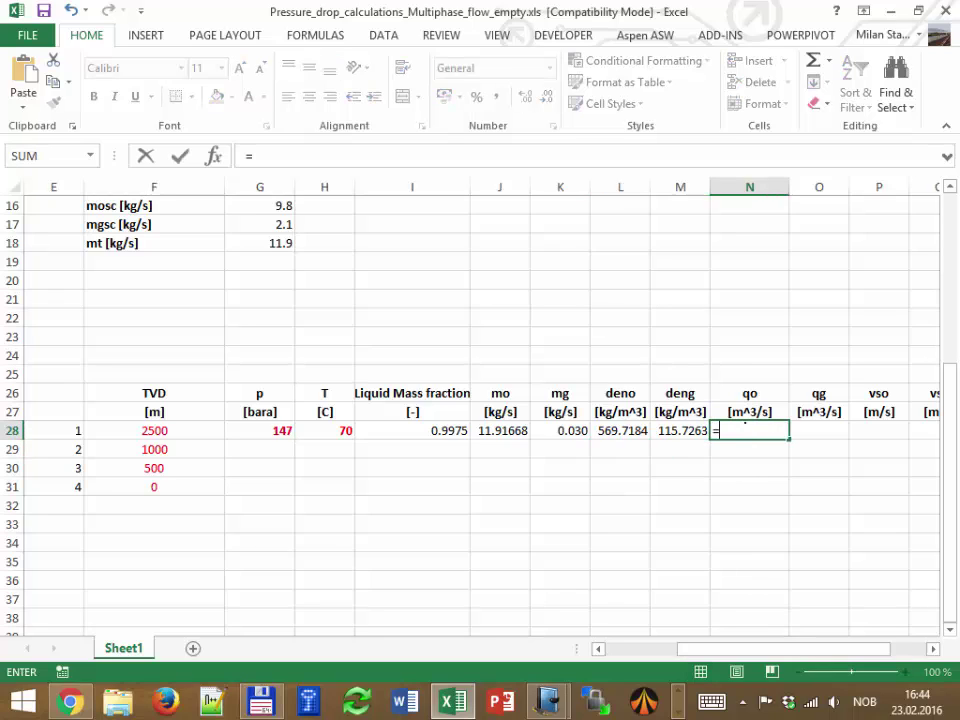
key("Left")
key("Left")
key("Left")
key("Left")
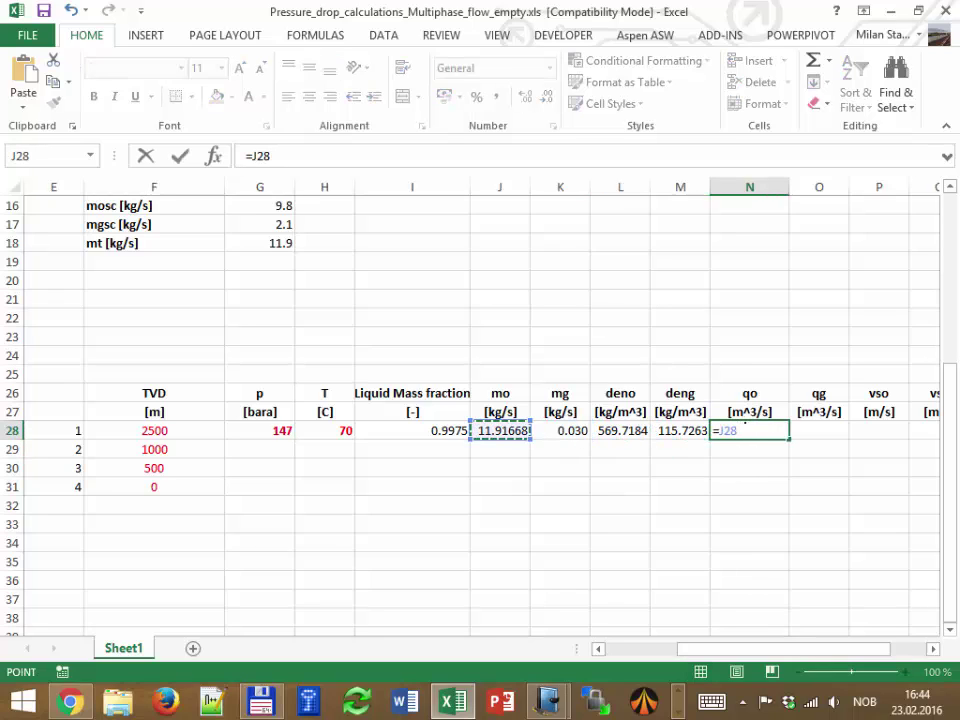
type("/")
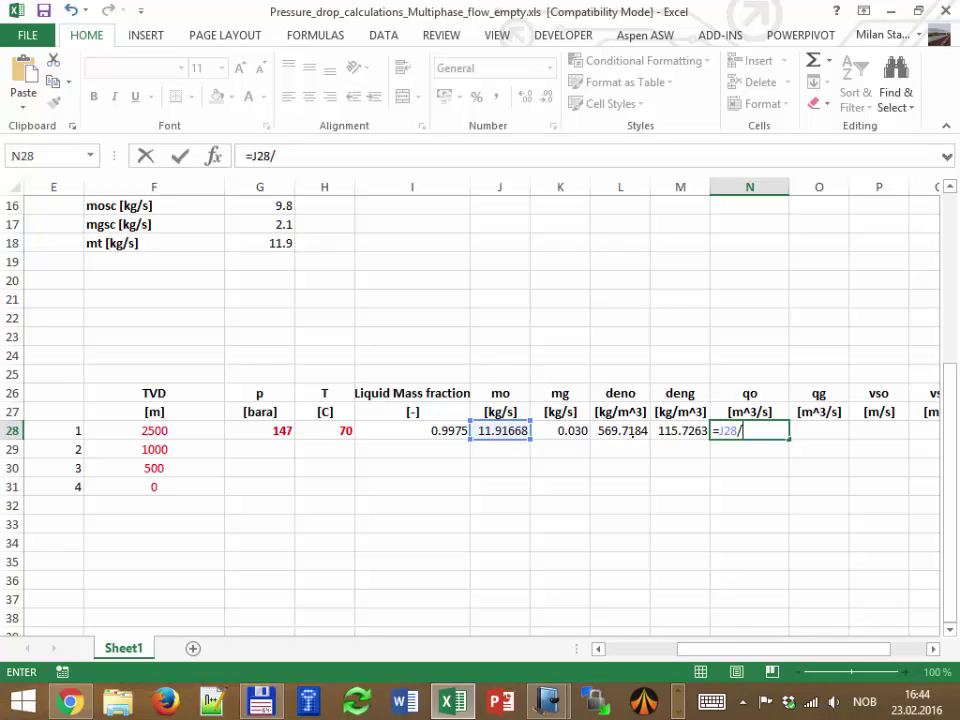
key("Left")
key("Left")
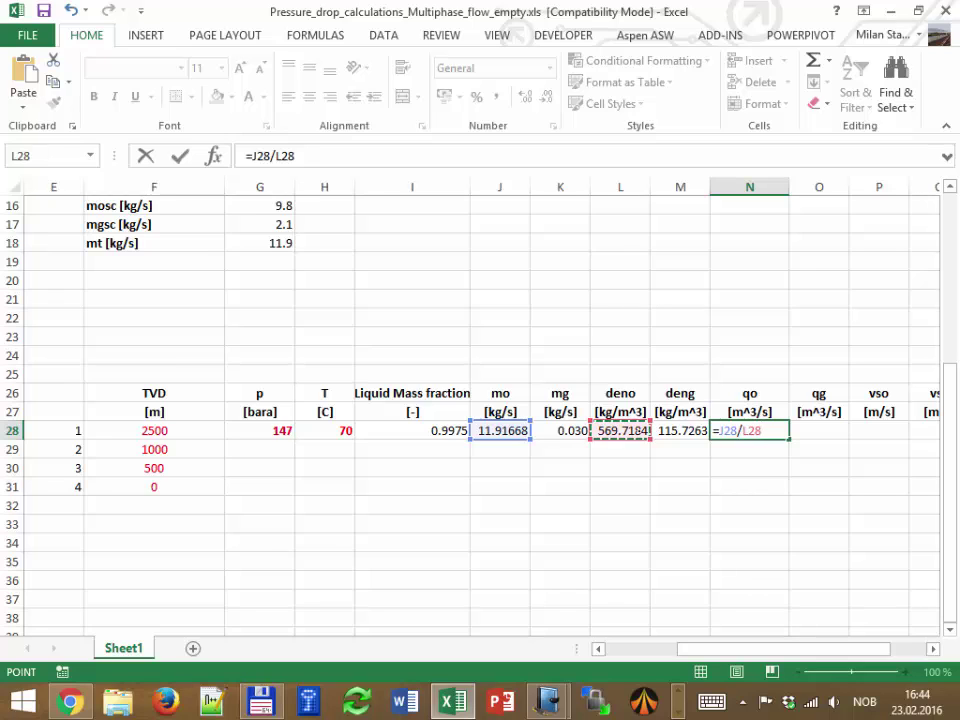
key("Escape")
key("Return")
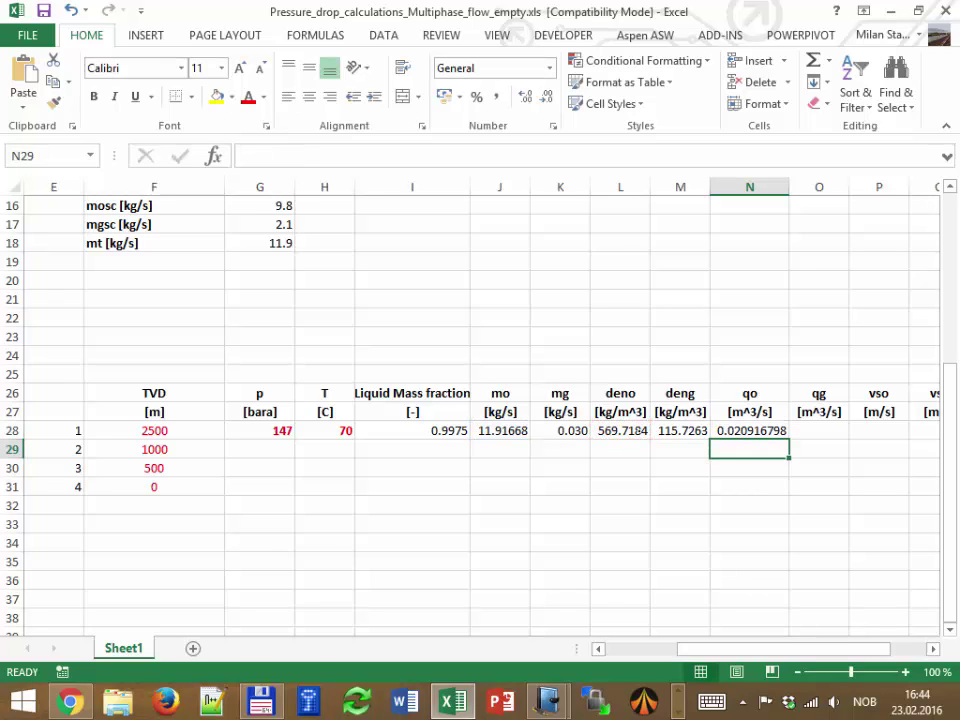
Calculate the local gas volume rate qg for the 2500 m row in O28 with the formula =K28/M28.
left_click(826, 430)
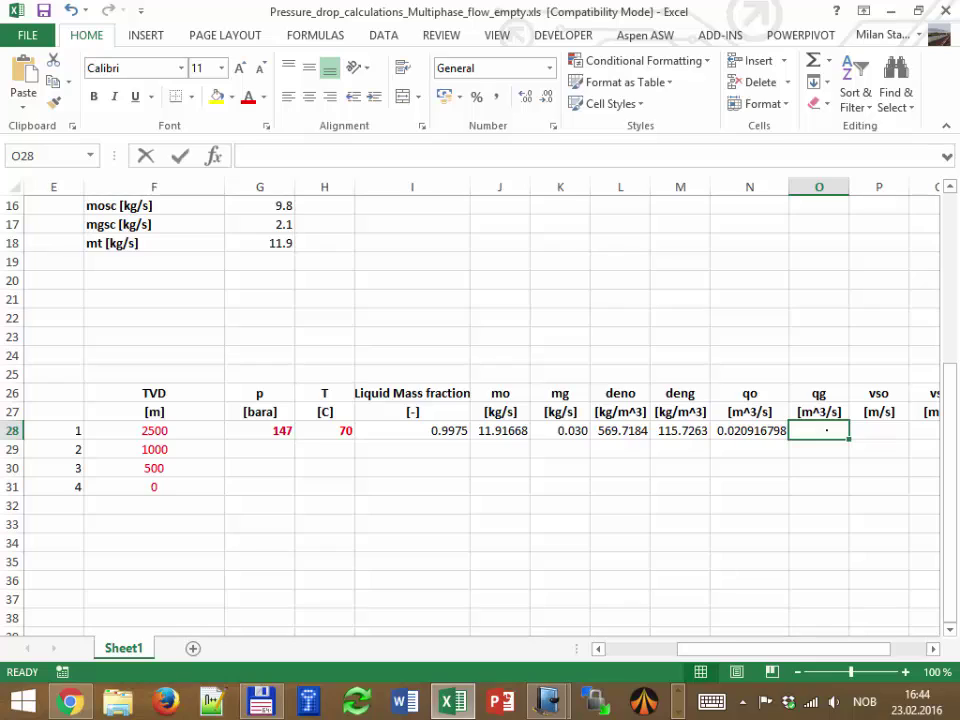
type("=")
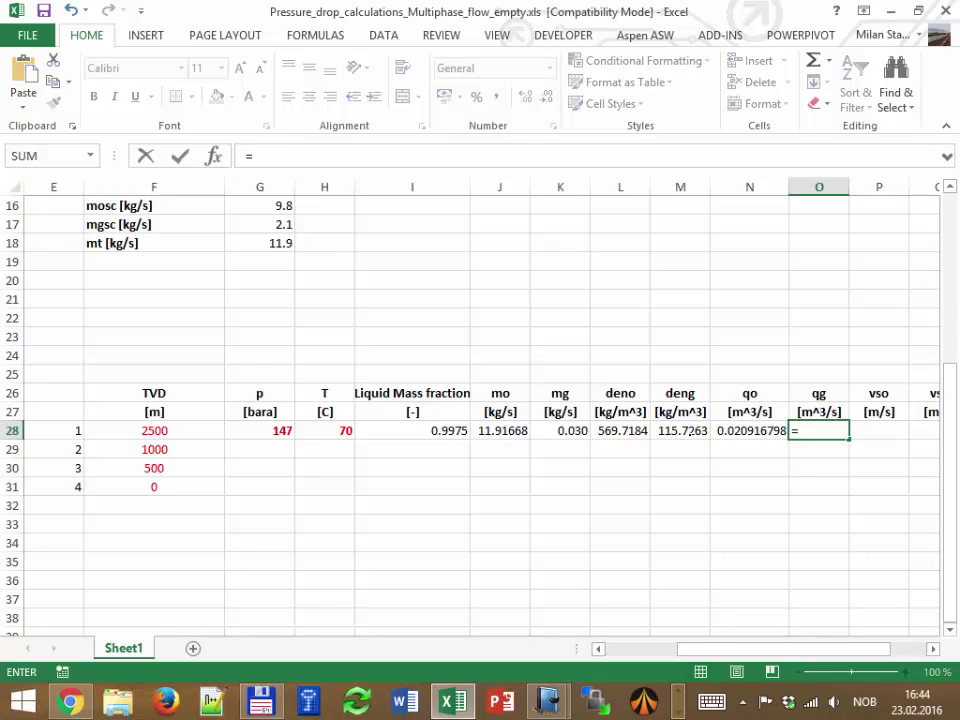
left_click(560, 430)
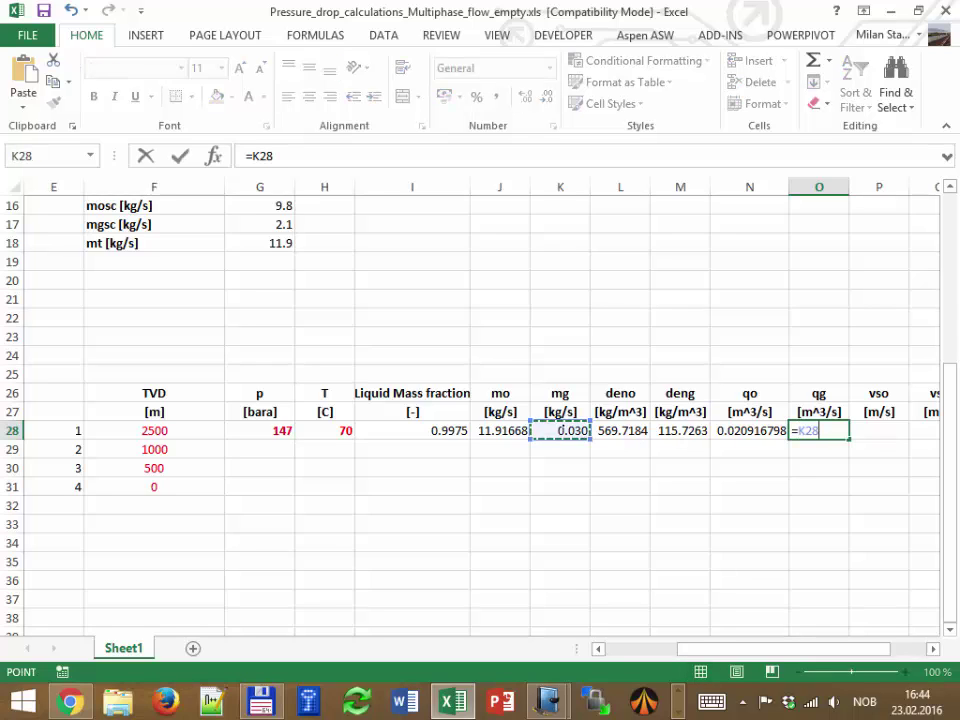
type("/")
left_click(680, 430)
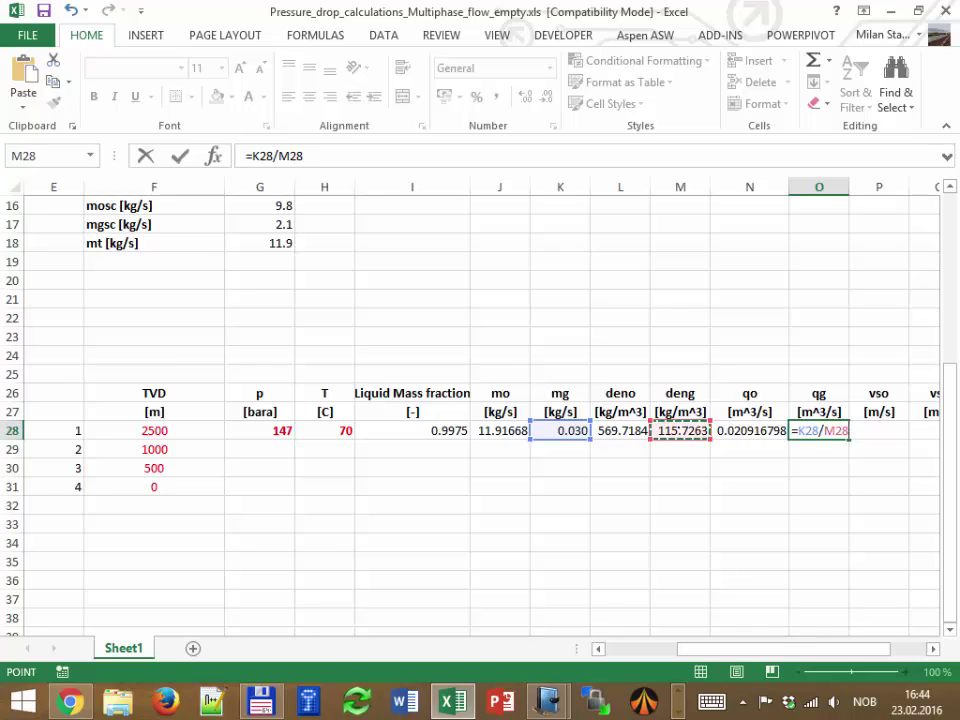
key("Return")
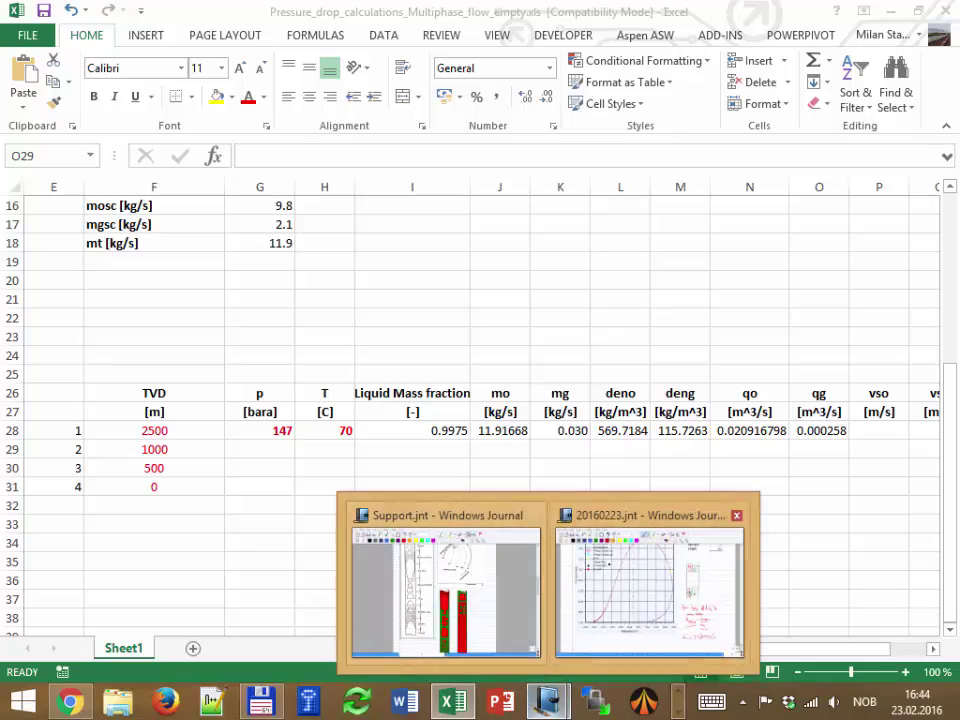
Review the multiphase flow pressure drop procedure in the Windows Journal notes 20160223.jnt, and return to the Excel workbook.
left_click(547, 701)
scroll(470, 380, "up", 20)
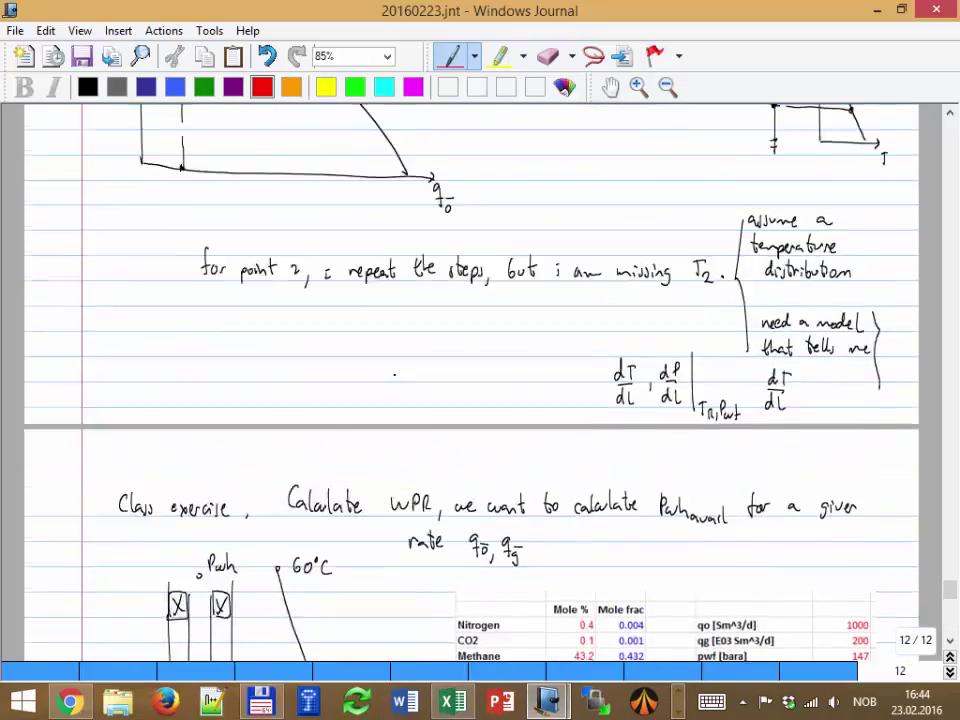
scroll(470, 380, "up", 20)
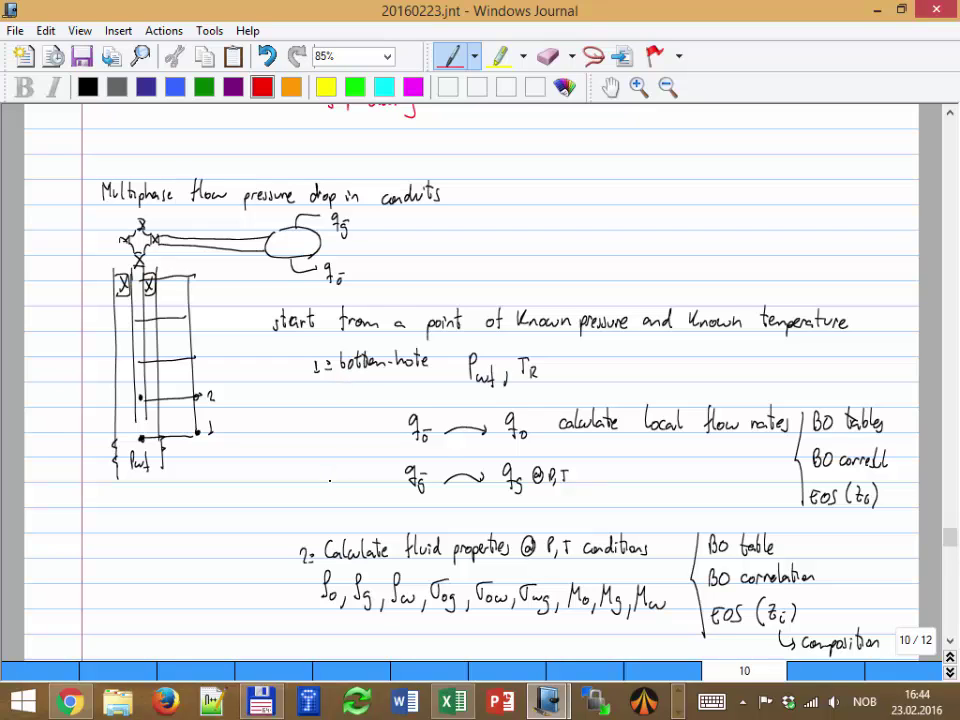
scroll(470, 380, "down", 5)
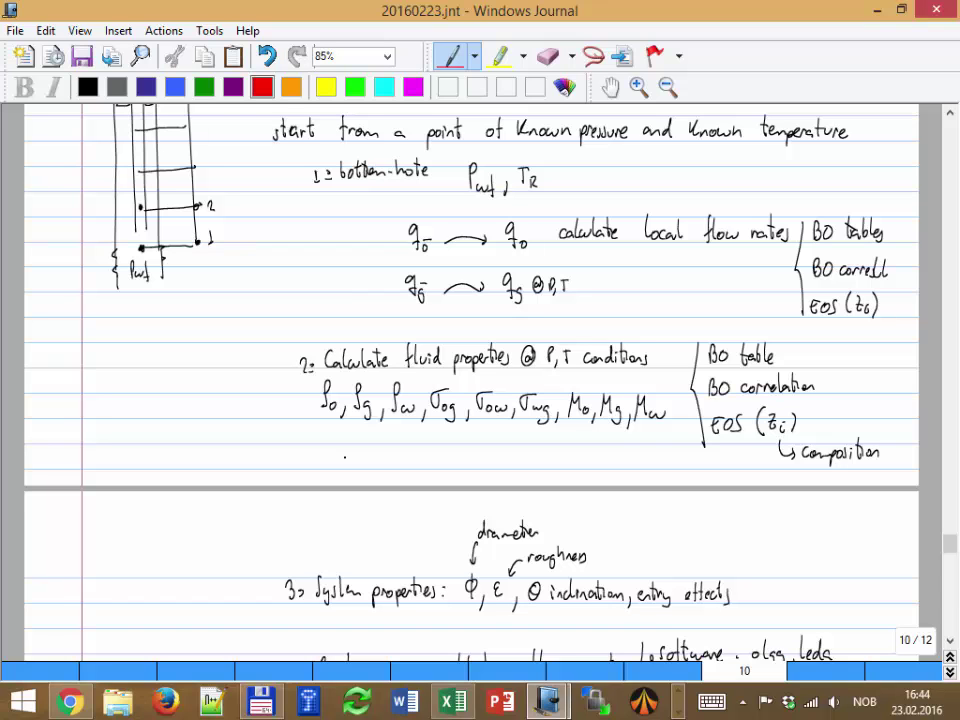
key("alt+Tab")
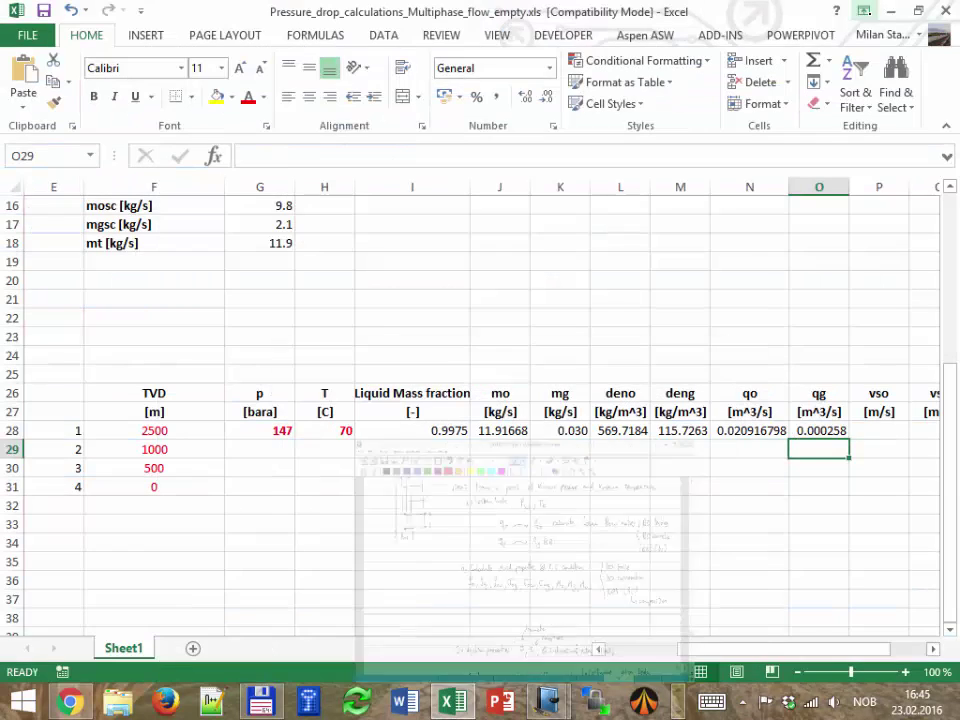
Enter the oil superficial velocity vso formula for the 2500 m row in P28 as =N28/(PI()*G9^2*0.25).
left_click_drag(780, 648, 802, 636)
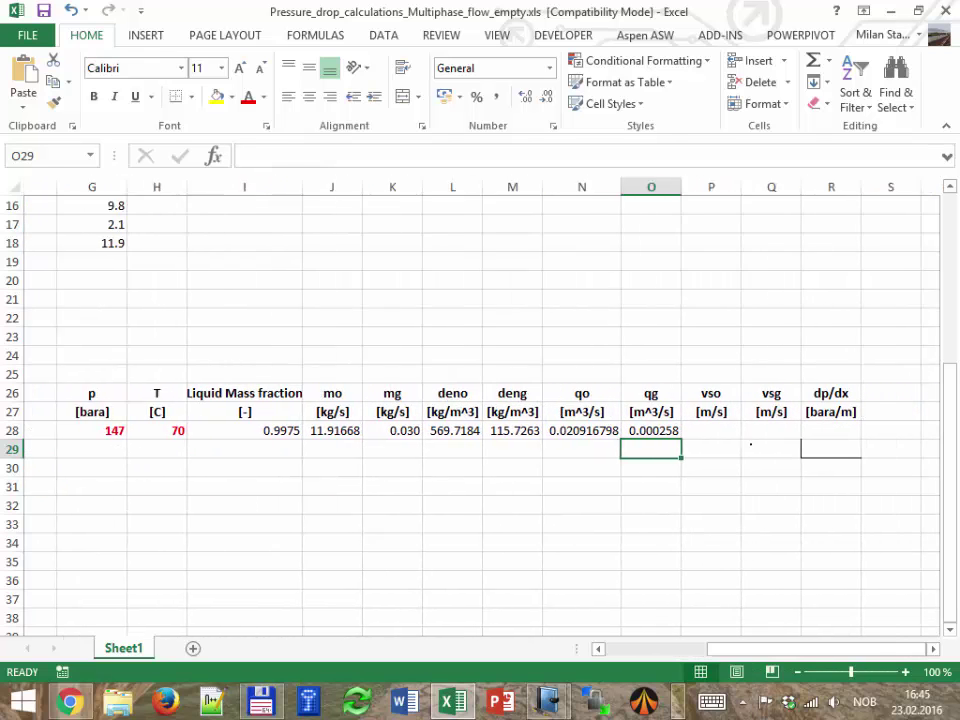
left_click(797, 431)
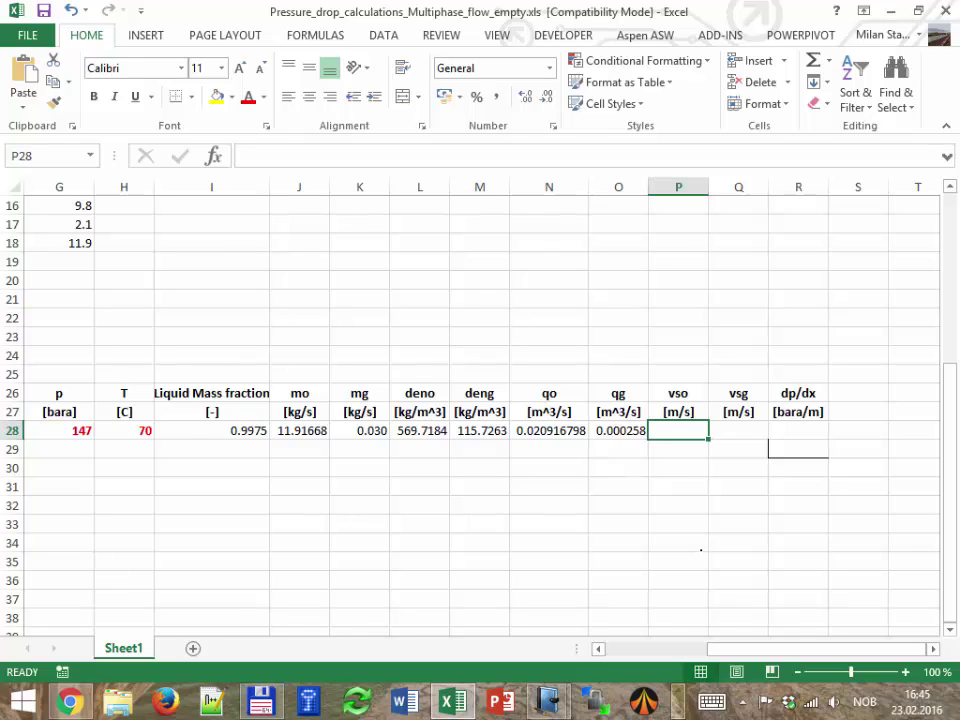
type("=")
key("Left")
key("Left")
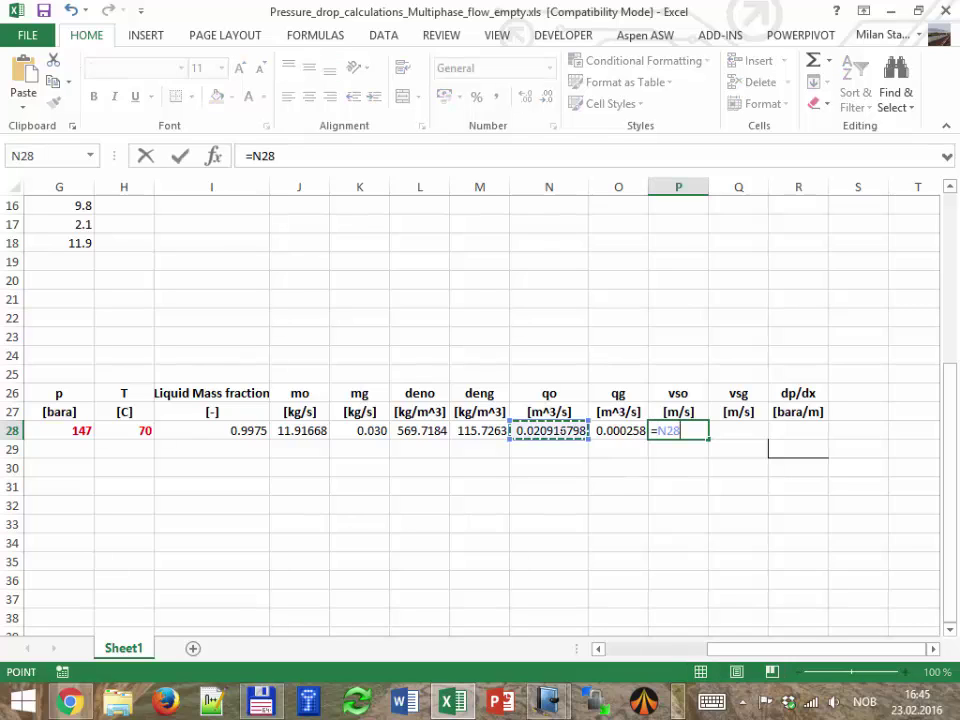
type("/")
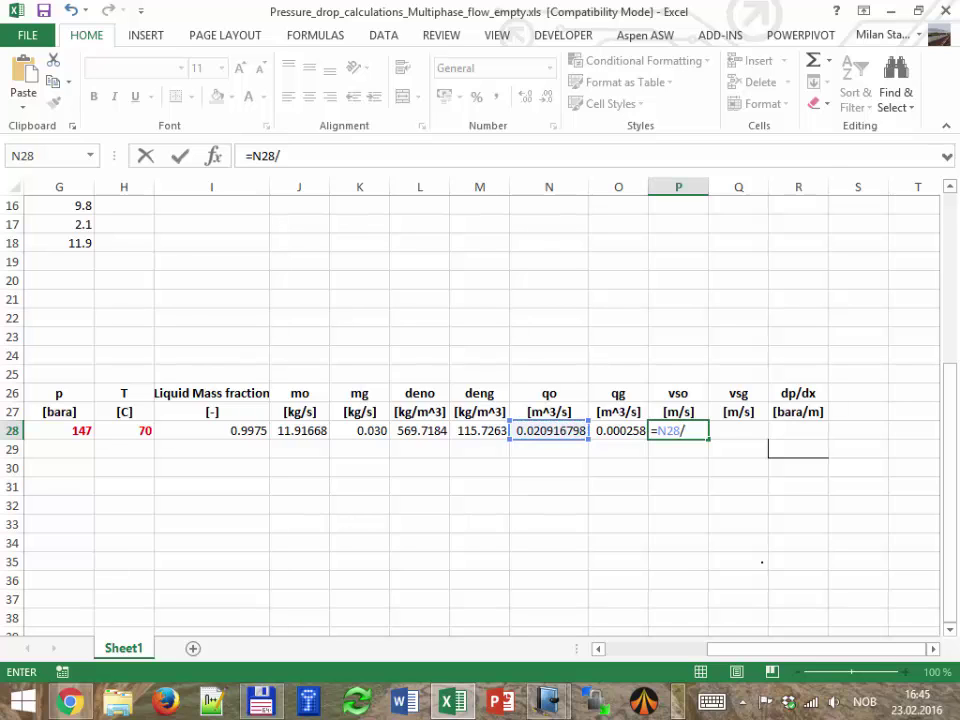
left_click_drag(808, 649, 770, 649)
scroll(358, 387, "up", 5)
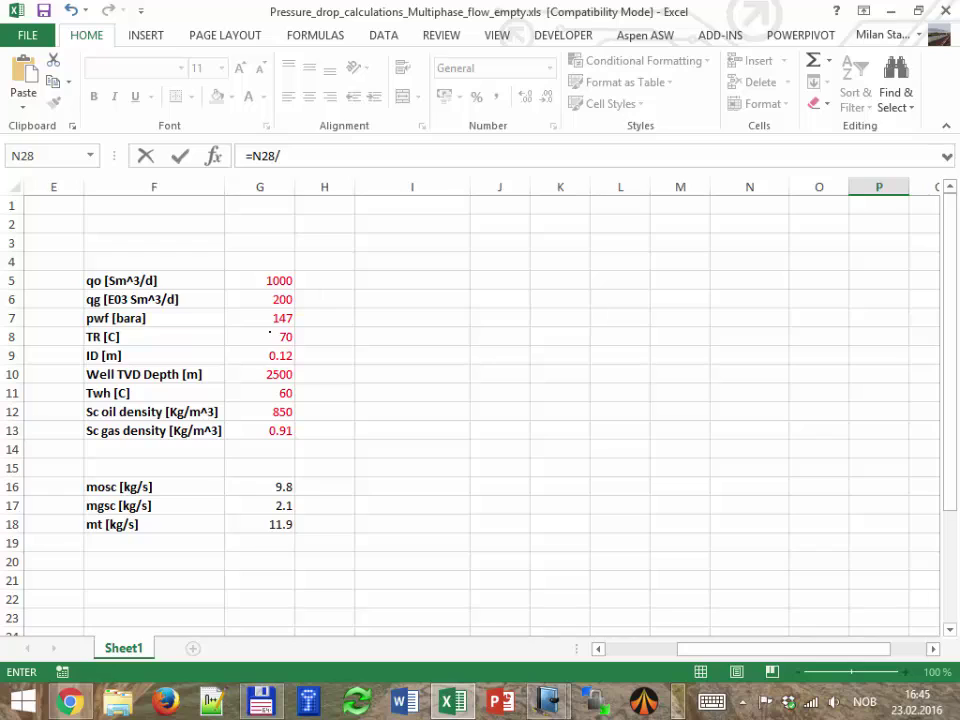
left_click(302, 156)
type("(PI(")
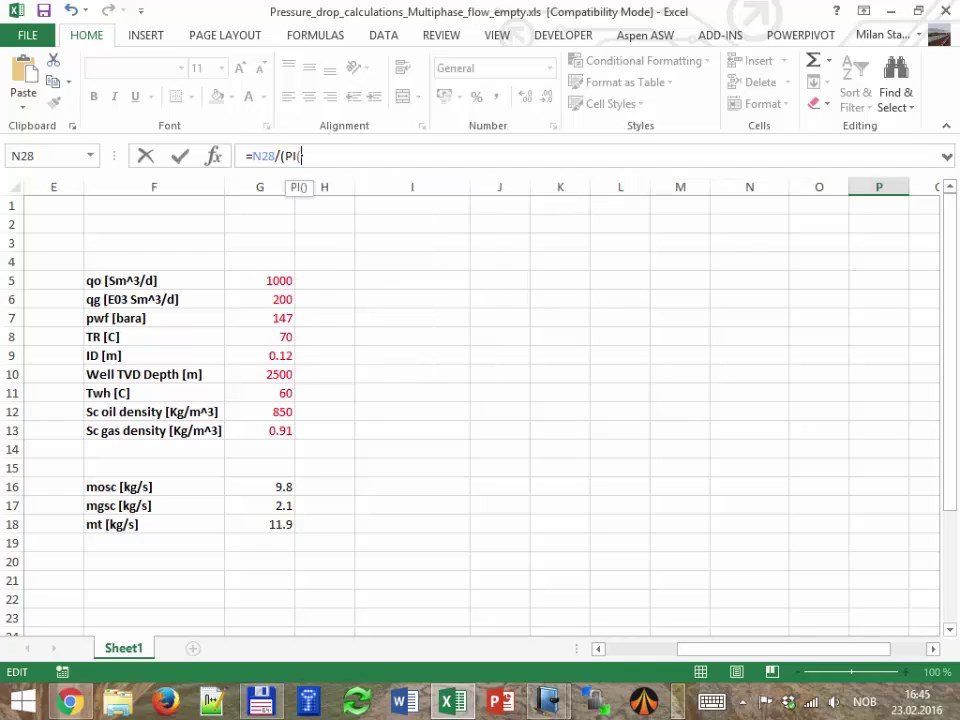
type(")*")
left_click(258, 354)
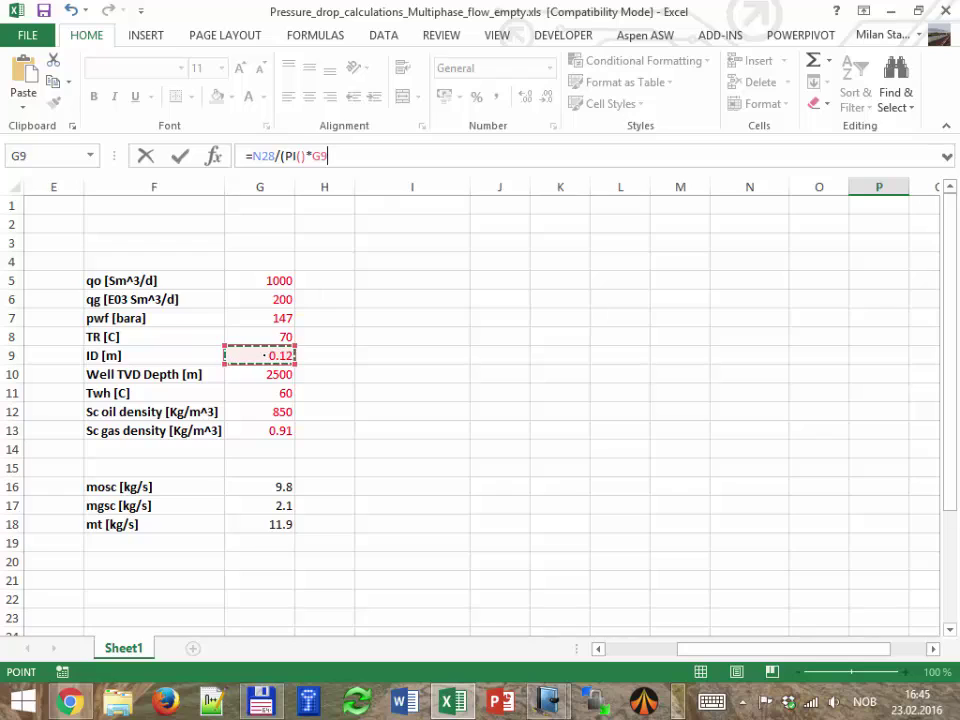
type("^2*")
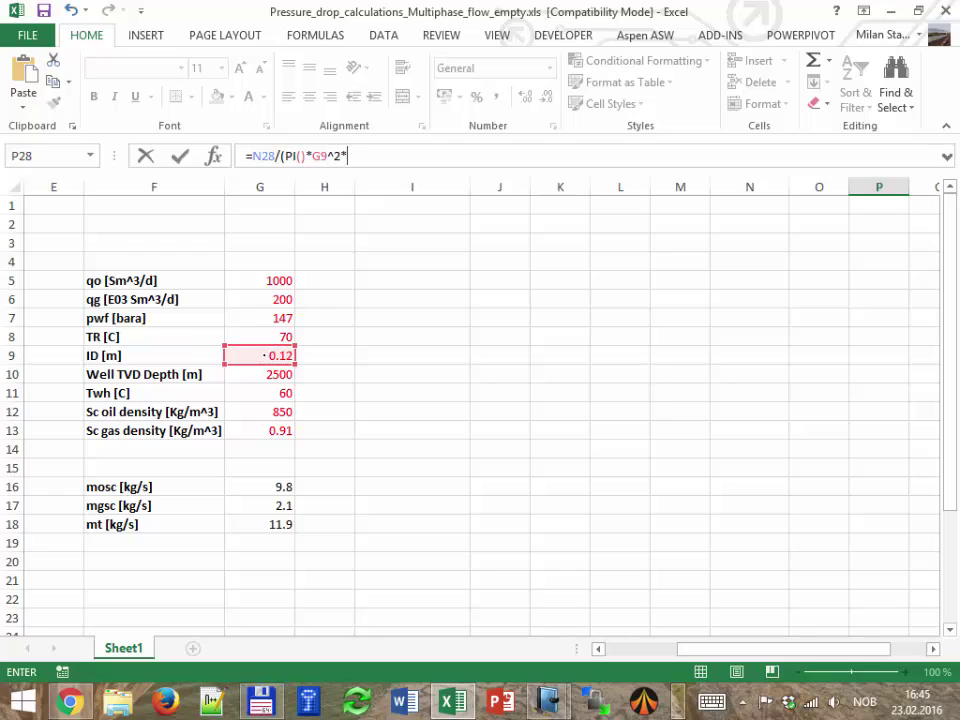
type("0.25)")
Make the pipe diameter reference in the vso formula absolute as $G$9 and complete the formula.
left_click(316, 156)
key("F4")
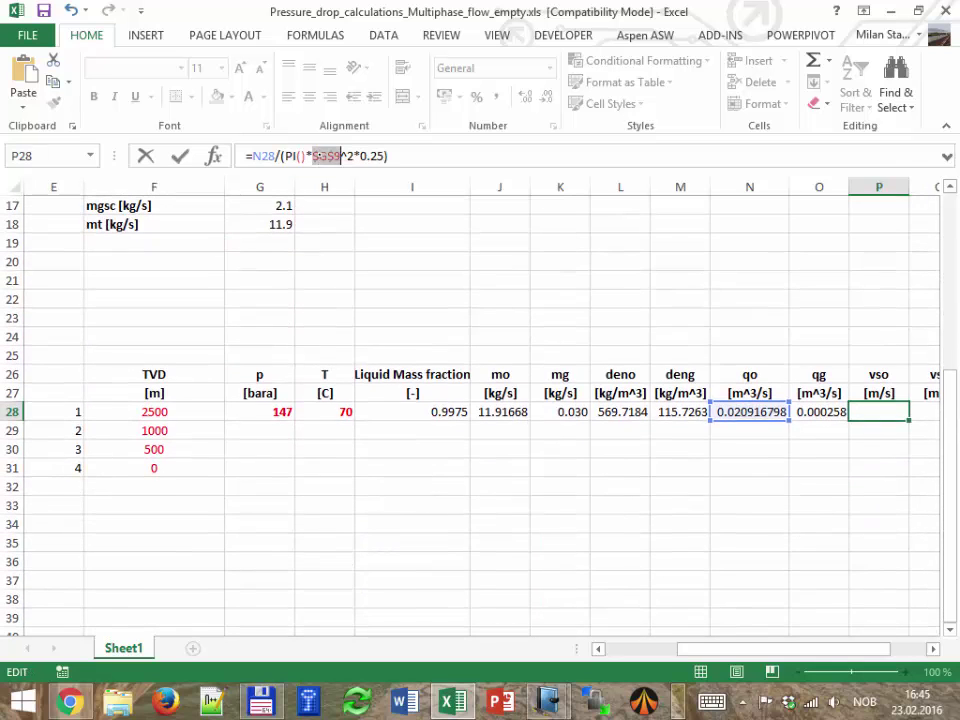
key("Return")
scroll(873, 577, "right", 3)
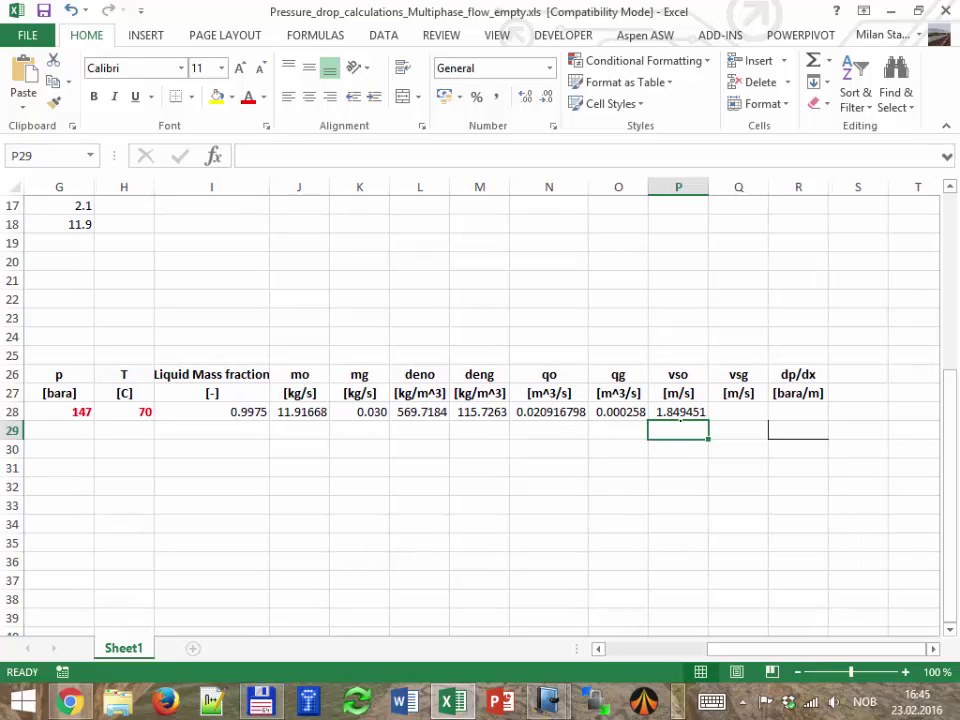
Fill the vso formula from P28 into Q28 to calculate the gas superficial velocity vsg, and check its references.
left_click(681, 417)
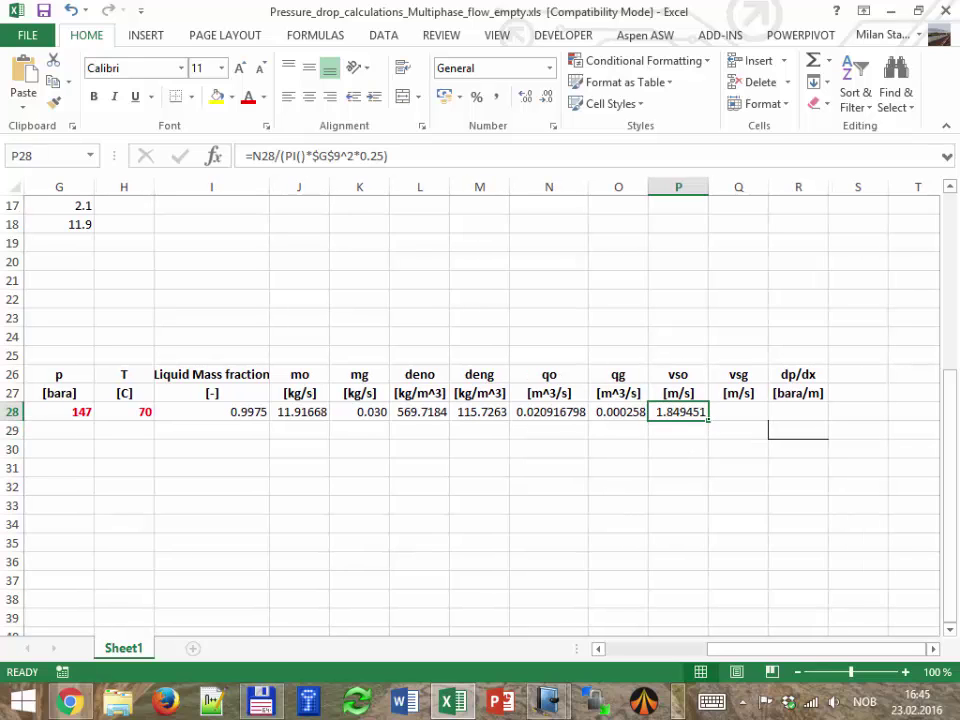
left_click_drag(708, 421, 741, 412)
left_click(741, 412)
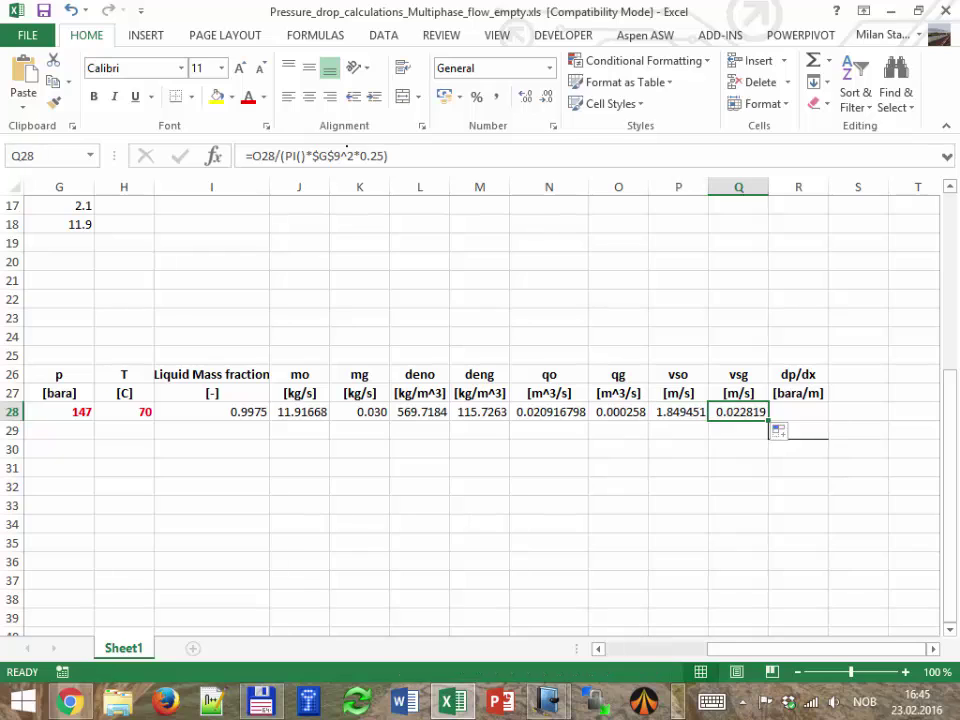
left_click(347, 156)
key("Escape")
Open Multiphase_Calculator_public.xlsm from Total Commander and change the superficial liquid velocity label in A11 to Uso.
left_click(261, 702)
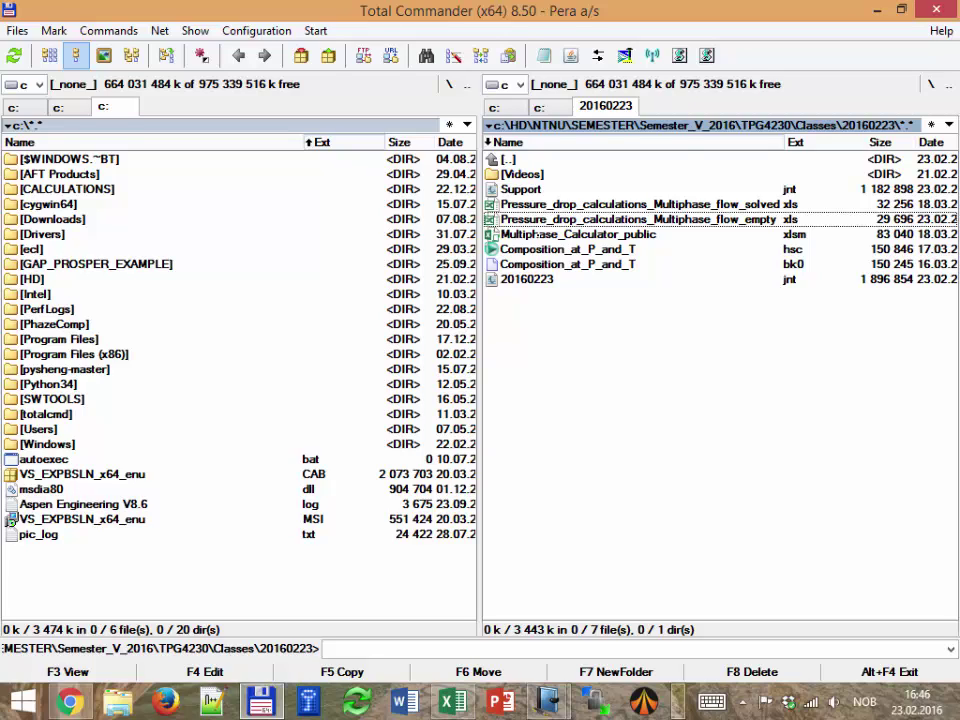
double_click(545, 234)
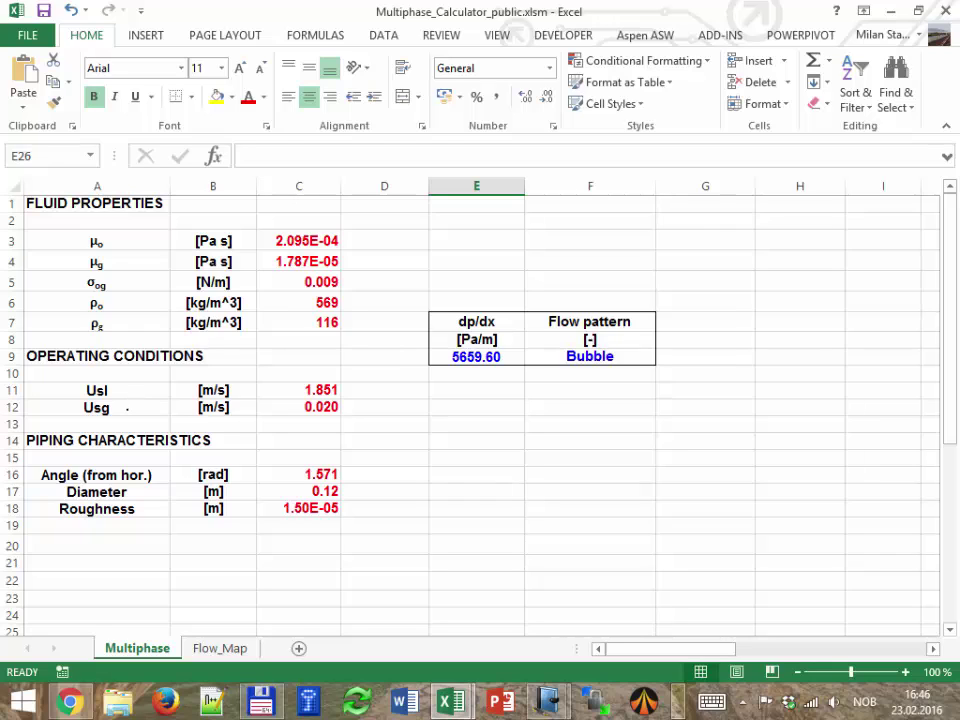
left_click(117, 392)
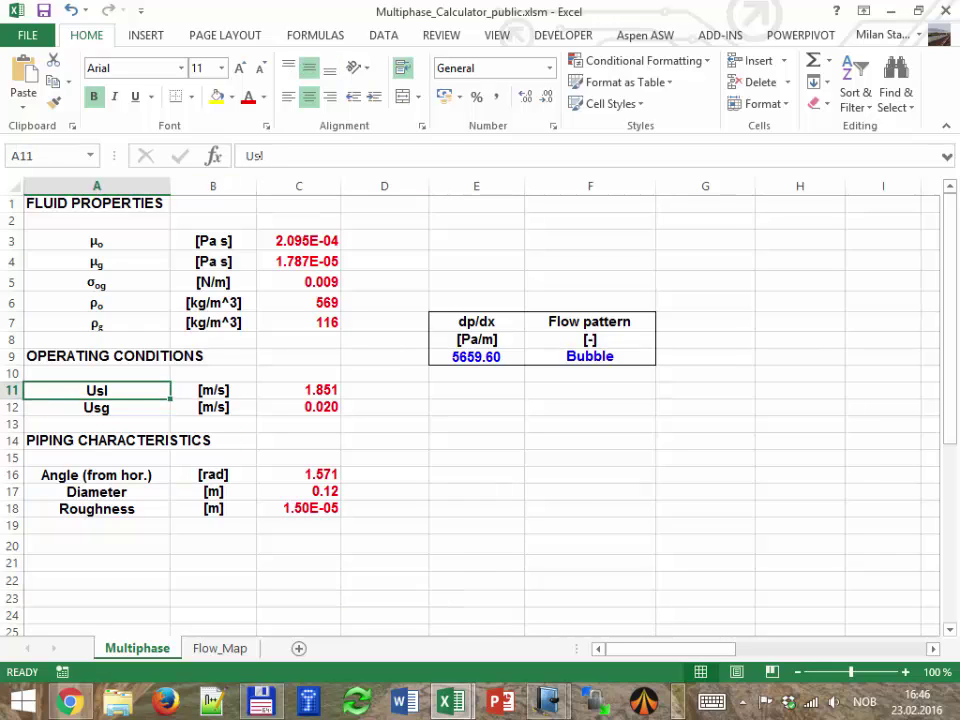
left_click(266, 156)
key("BackSpace")
type("o")
key("Return")
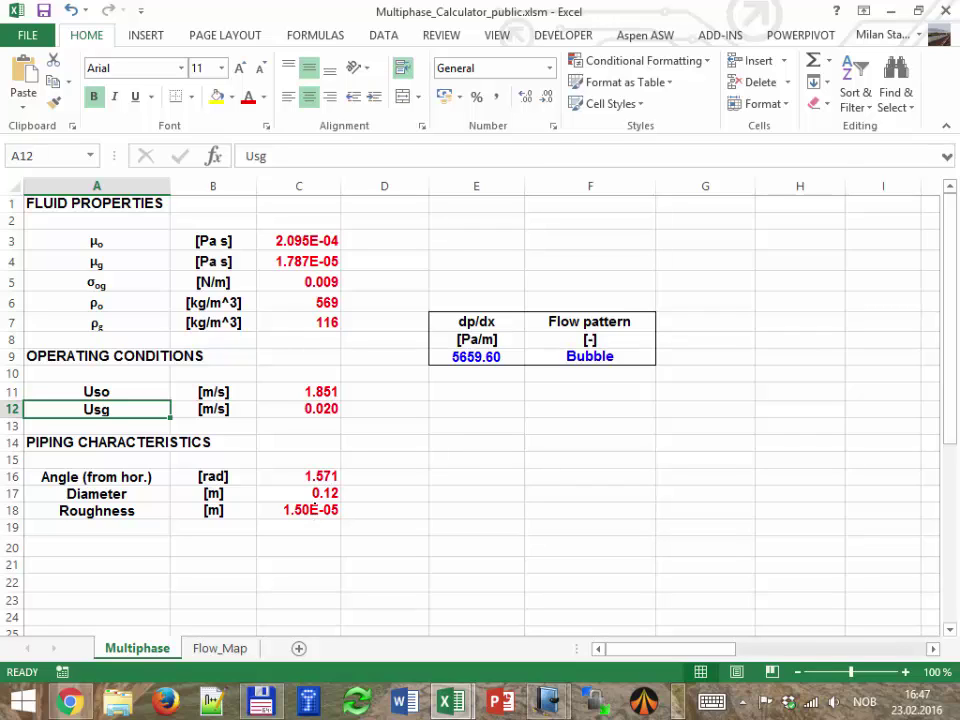
Arrange the two workbooks side by side and paste vso from P28 as a value into the calculator's Uso cell C11.
left_click_drag(448, 8, 0, 230)
left_click_drag(642, 2, 959, 40)
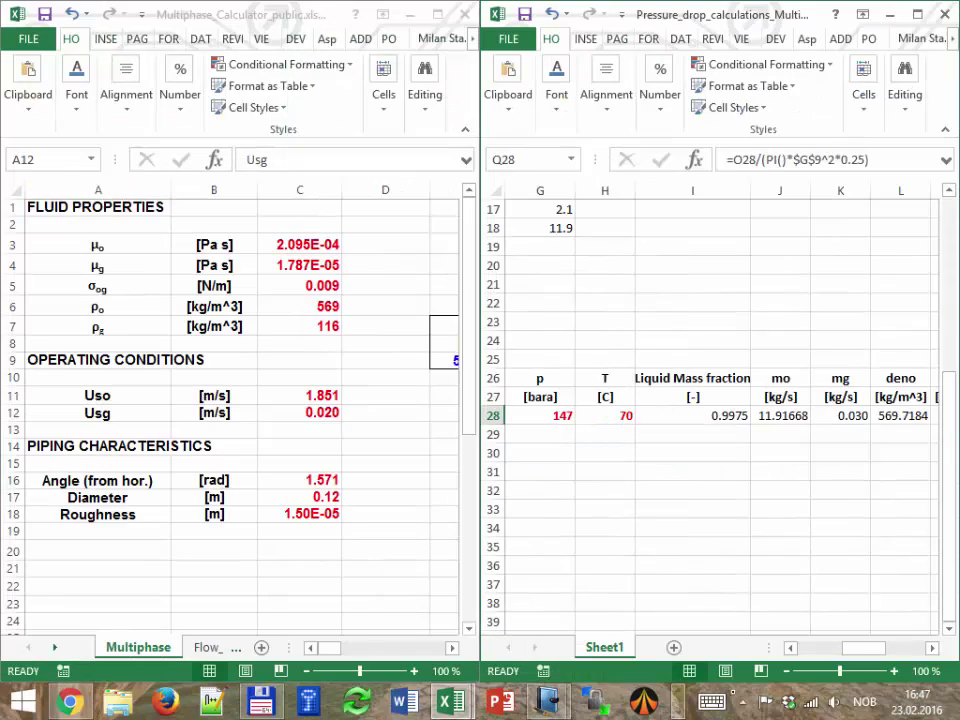
left_click_drag(858, 647, 880, 647)
left_click(737, 417)
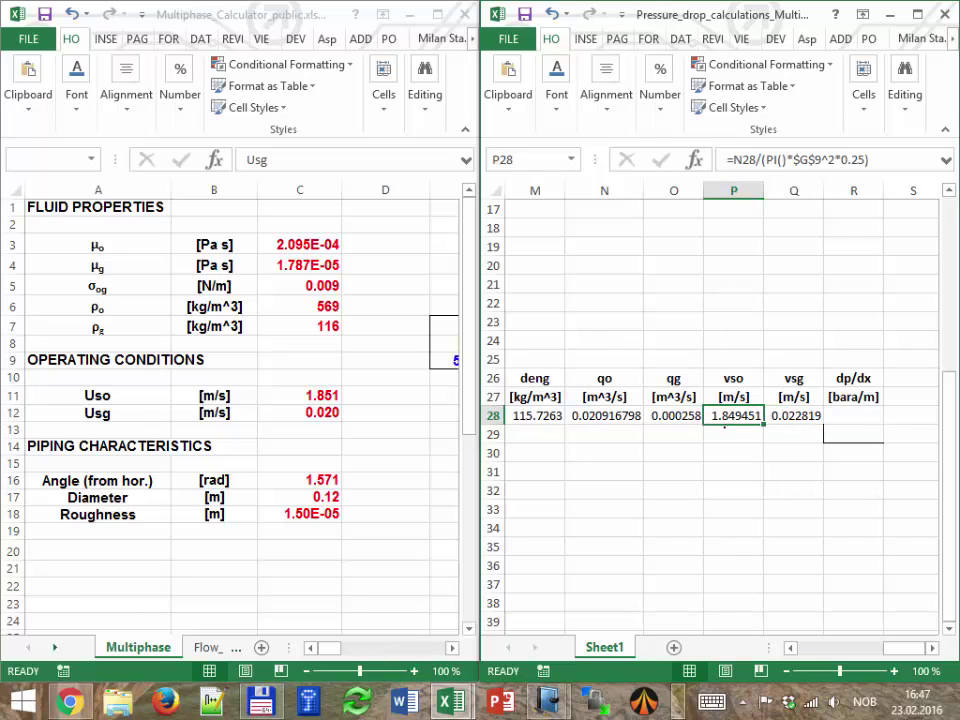
key("ctrl+c")
left_click(313, 396)
left_click(326, 396)
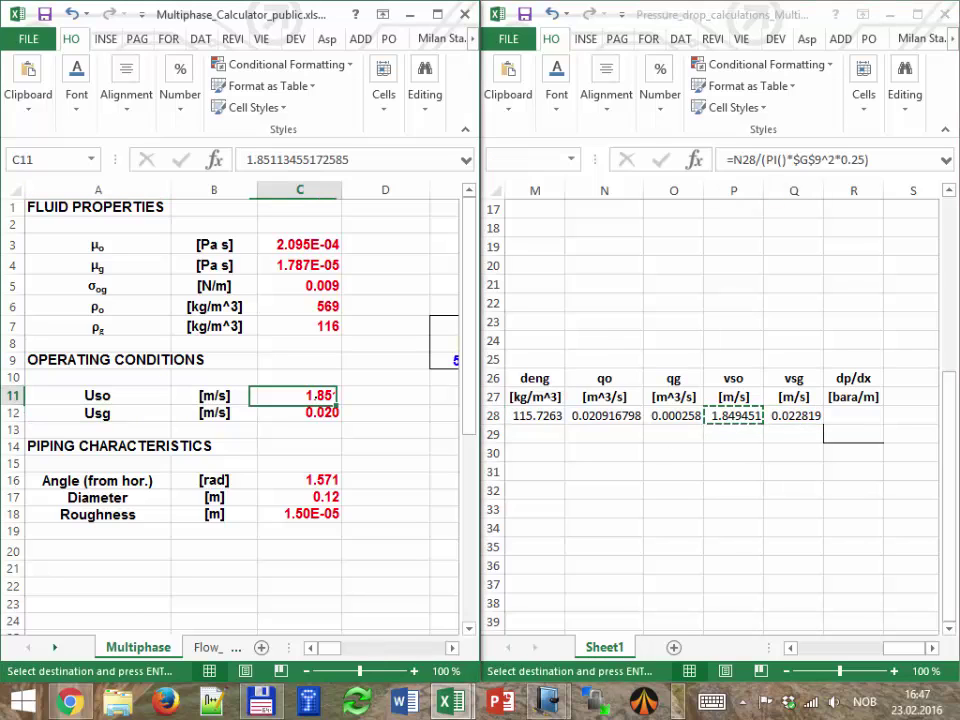
left_click(28, 95)
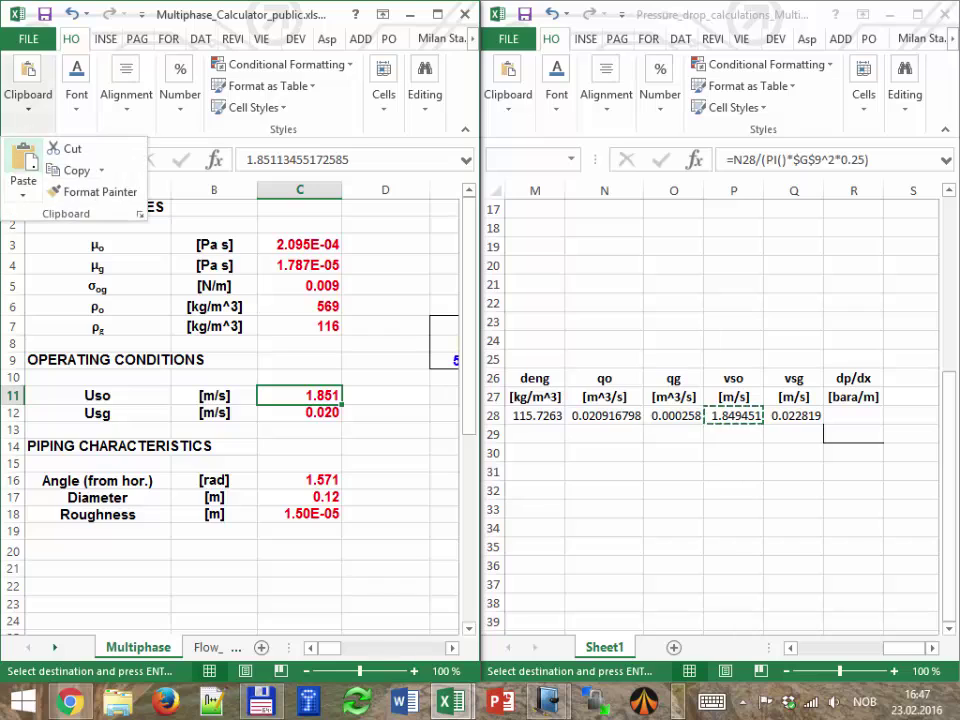
left_click(23, 192)
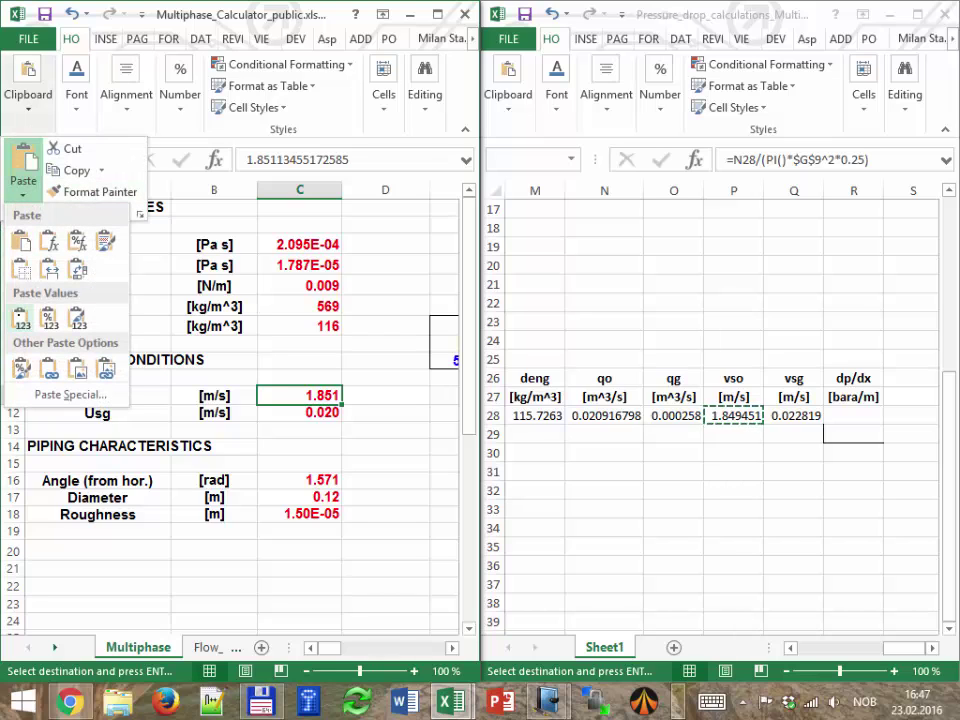
left_click(20, 318)
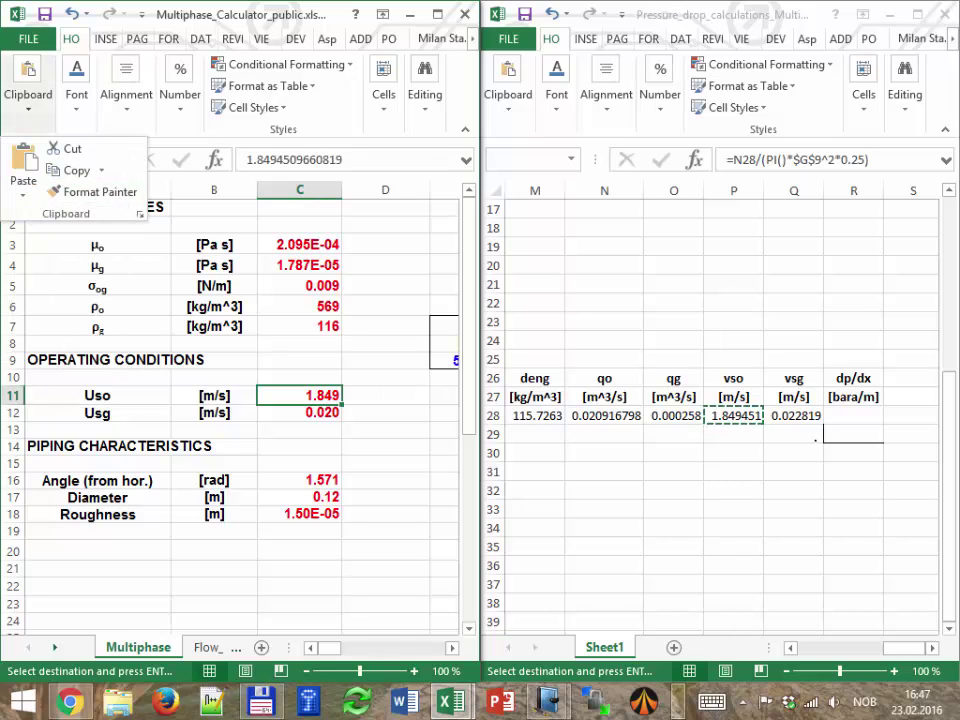
Copy vsg from Q28 and paste it as a value into the calculator's Usg cell C12.
left_click(806, 420)
left_click(803, 417)
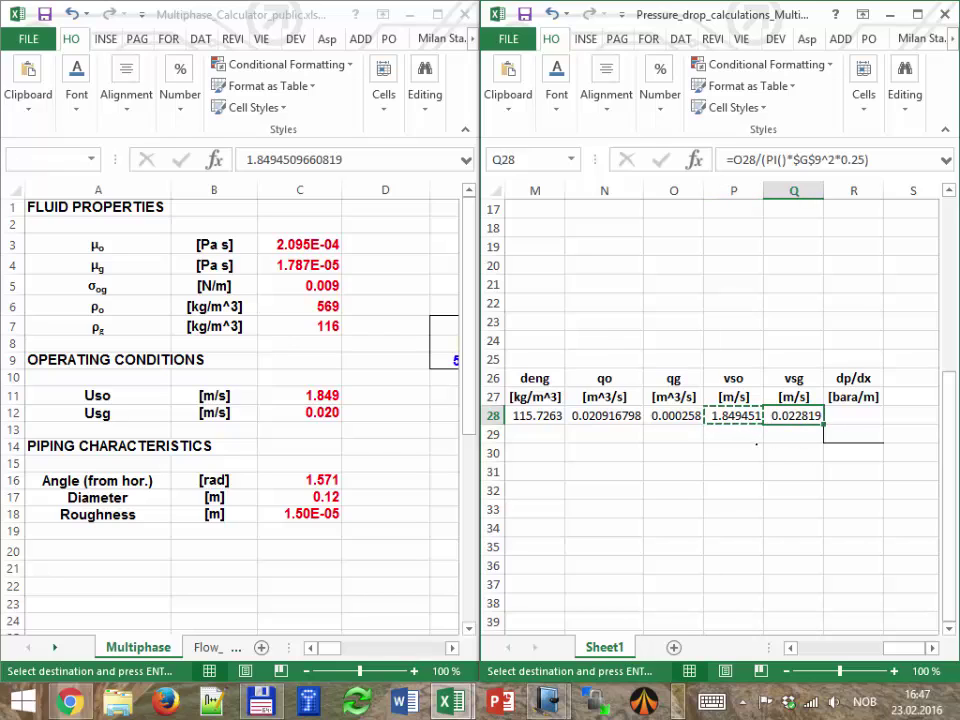
left_click(307, 408)
left_click(307, 411)
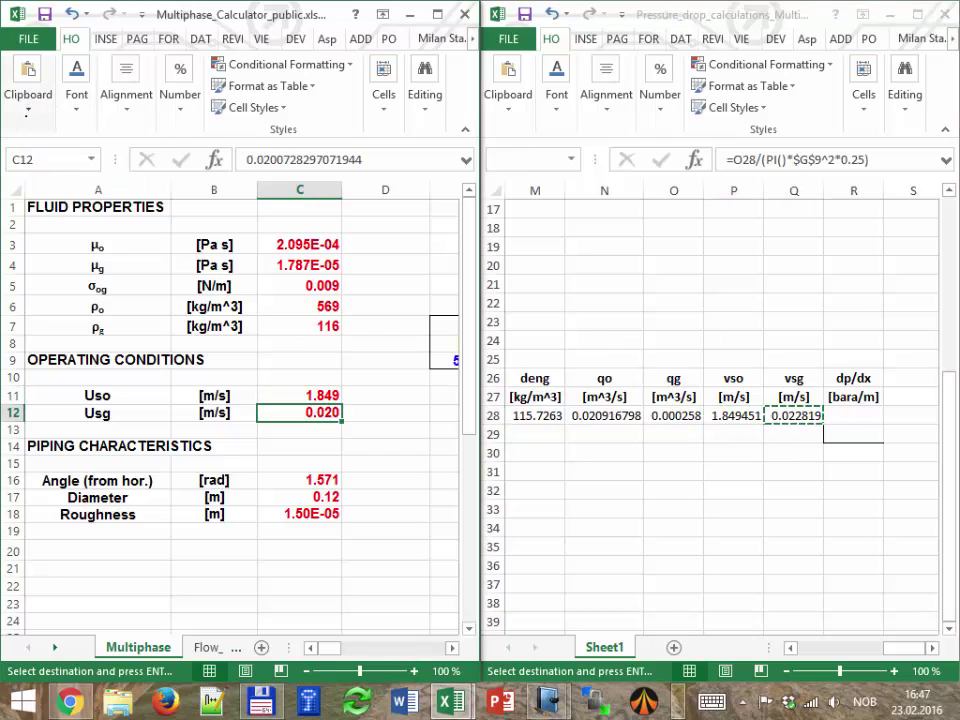
left_click(28, 96)
left_click(23, 195)
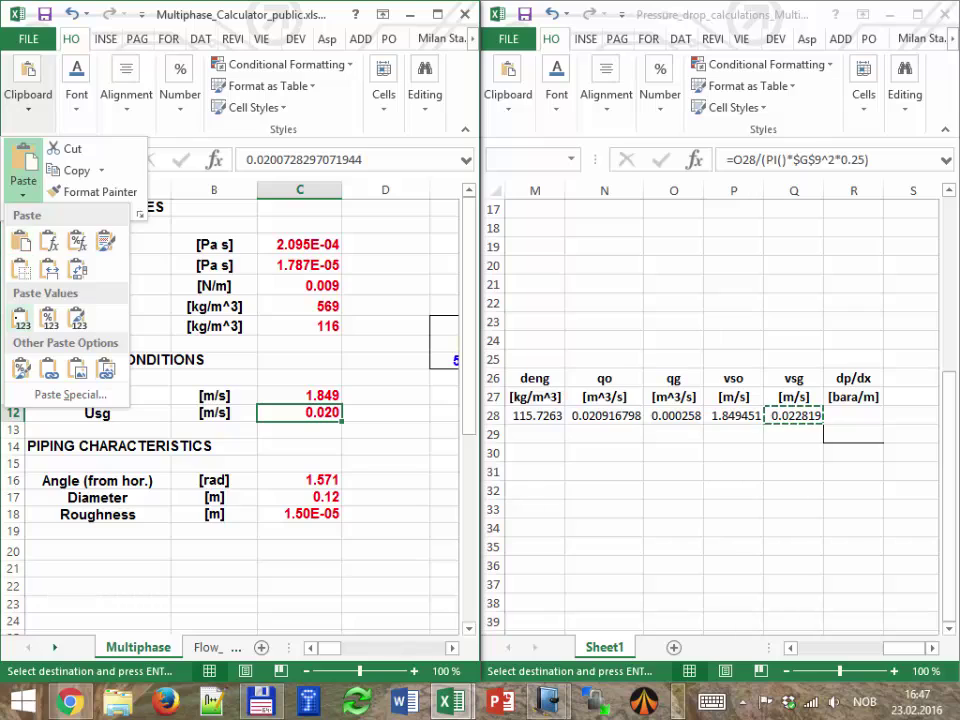
left_click(20, 315)
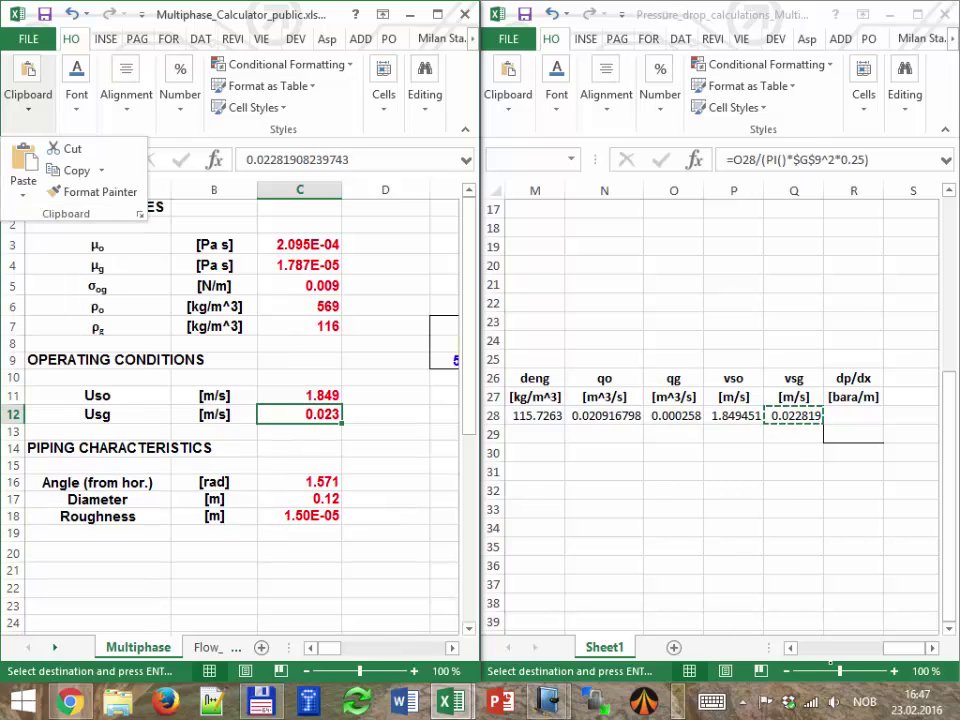
Copy the oil density deno from L28 and paste it as a value into the calculator's oil density cell C6.
left_click(791, 648)
left_click(791, 648)
left_click(791, 648)
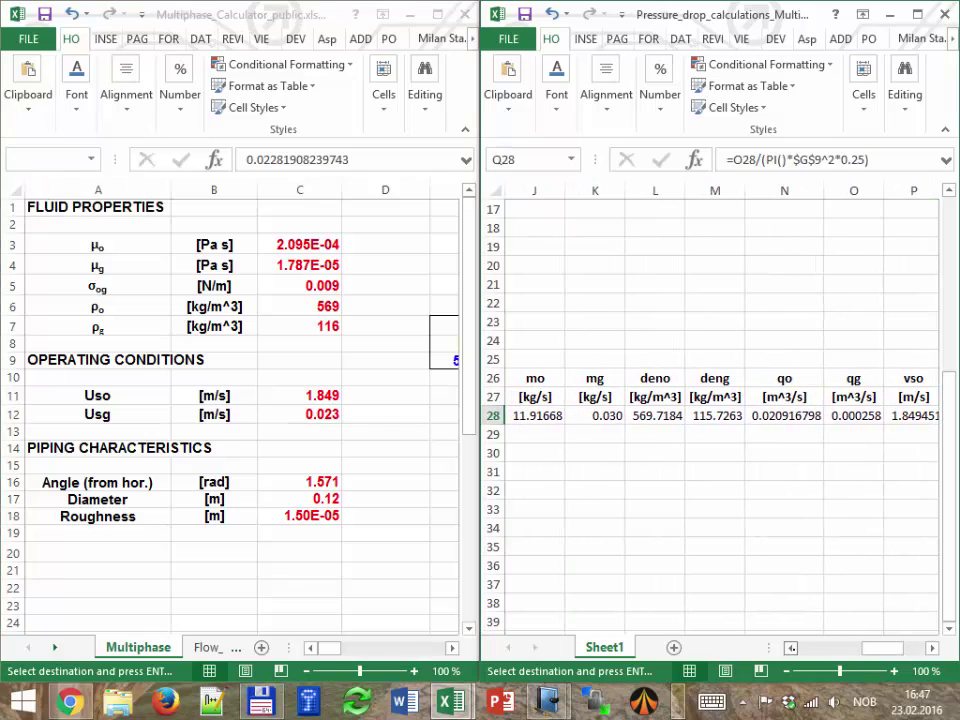
left_click(791, 648)
left_click(770, 415)
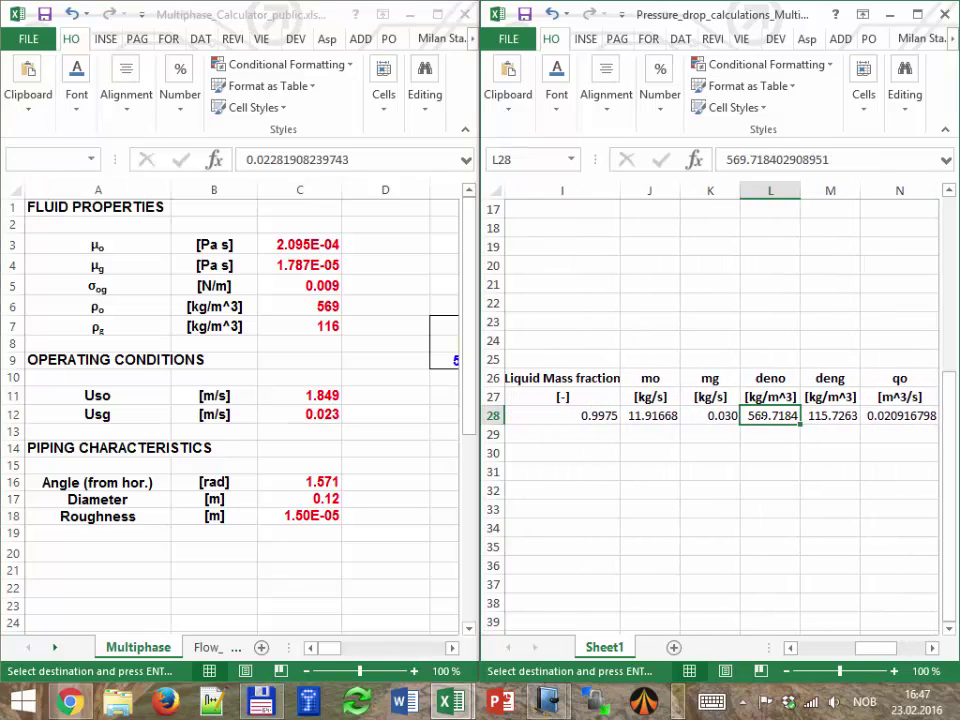
left_click(320, 306)
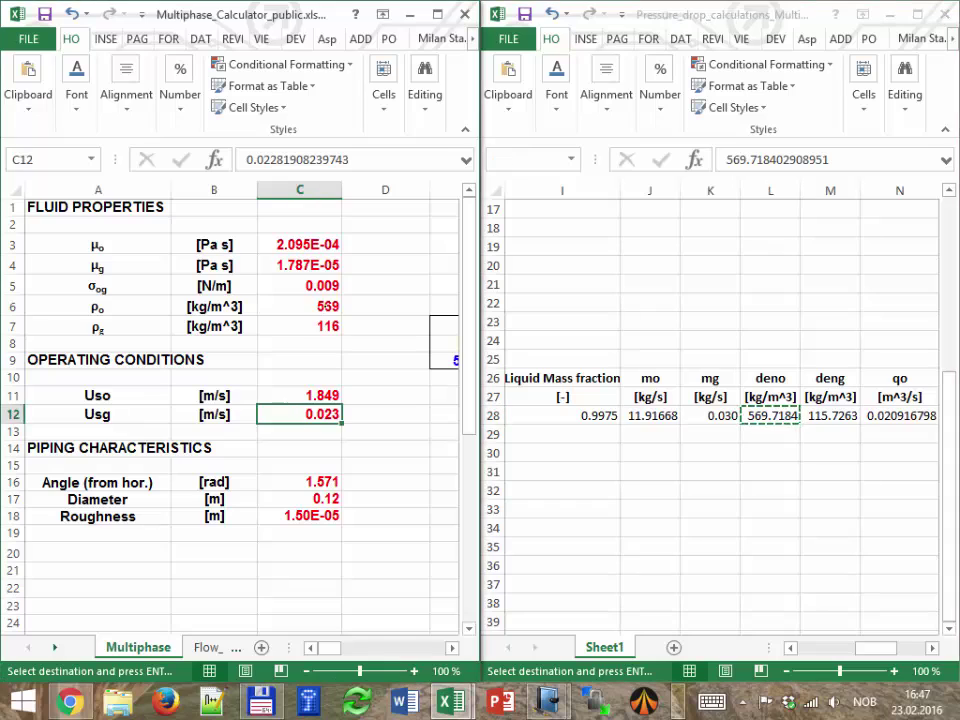
left_click(320, 306)
left_click(28, 90)
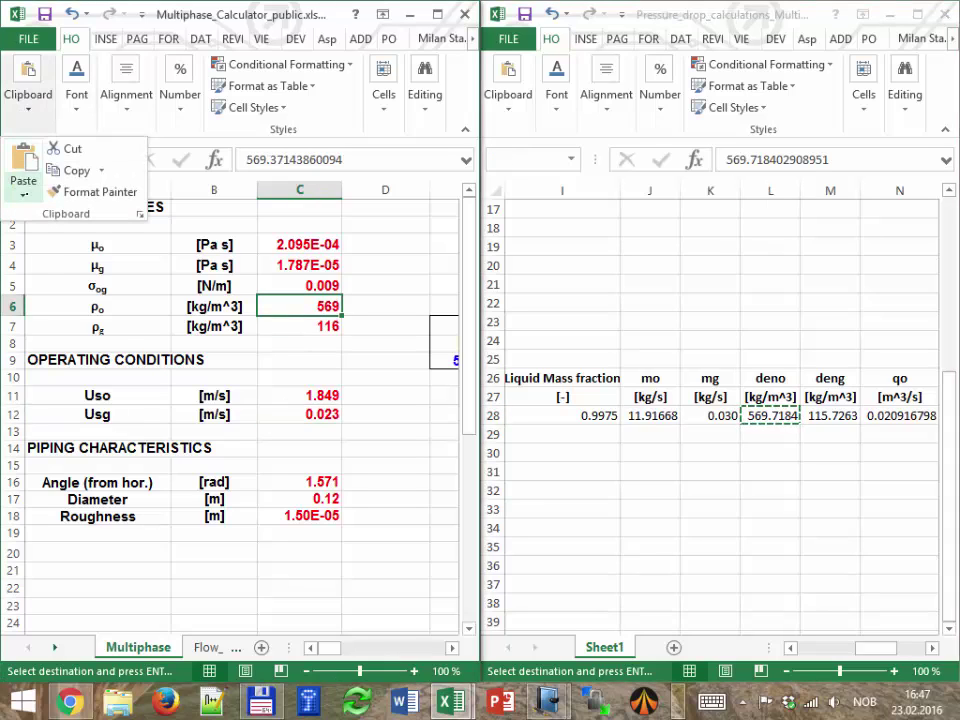
left_click(23, 185)
left_click(20, 318)
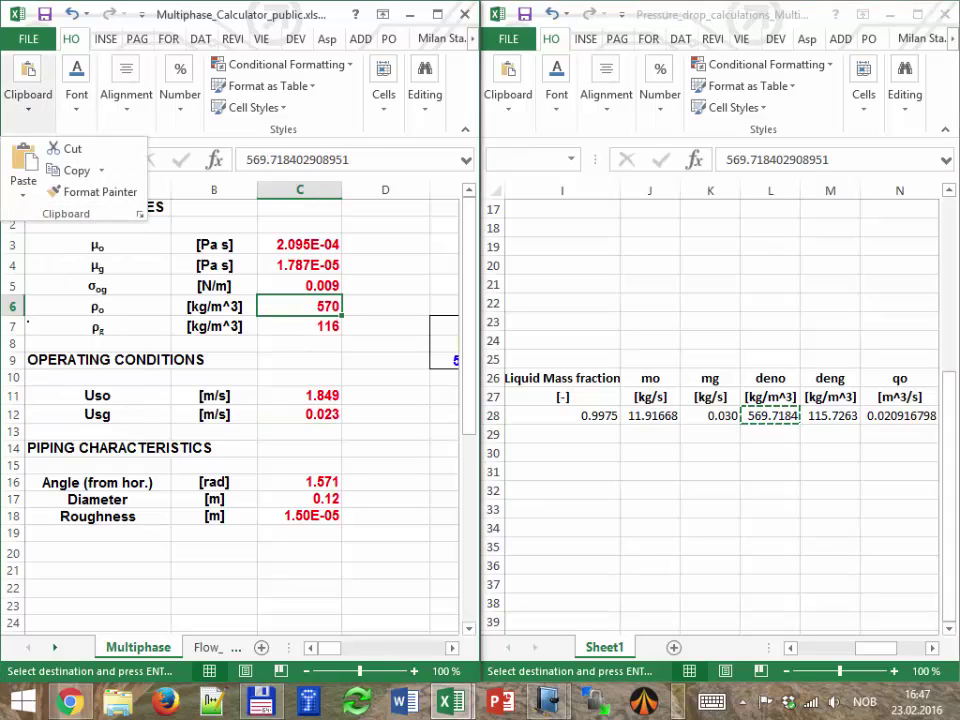
Copy the gas density deng from M28 and paste it as a value into the calculator's gas density cell C7.
left_click(804, 422)
left_click(823, 418)
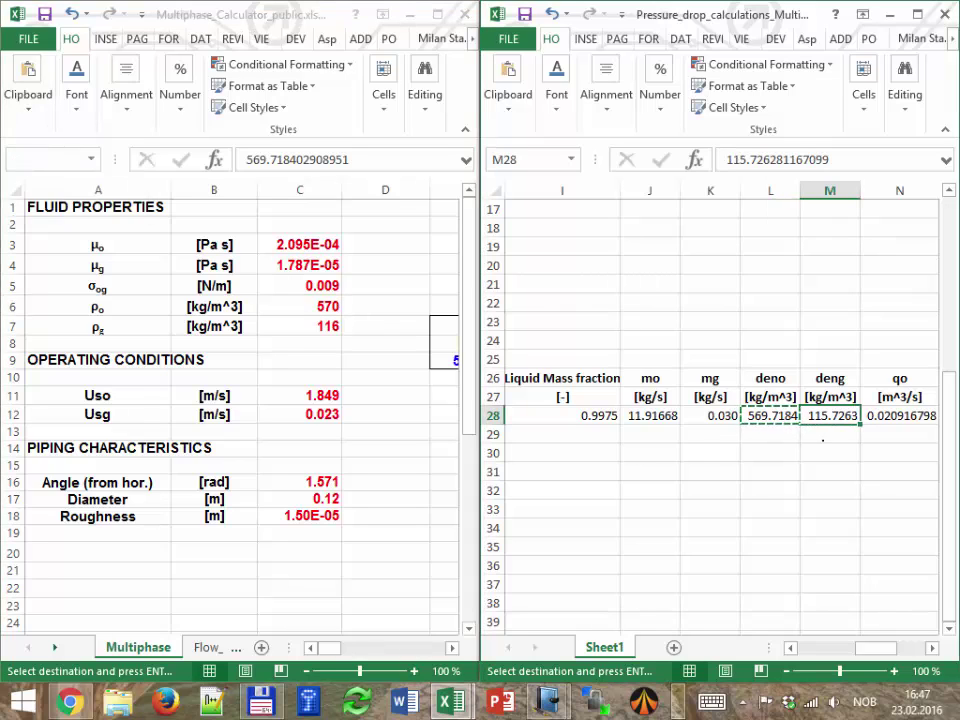
key("ctrl+c")
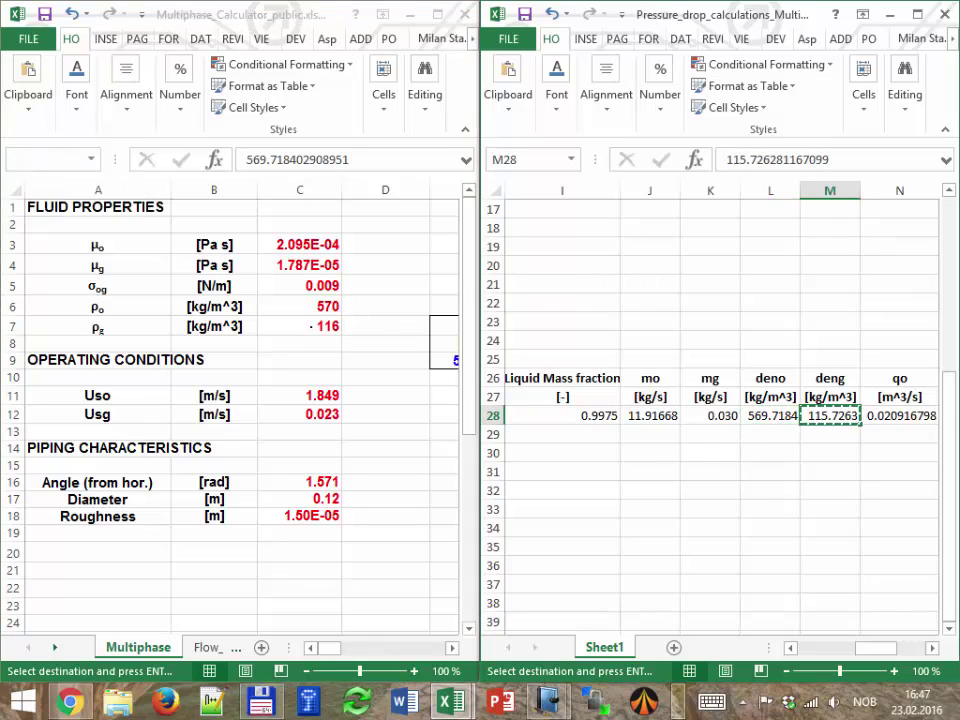
left_click(309, 326)
left_click(318, 326)
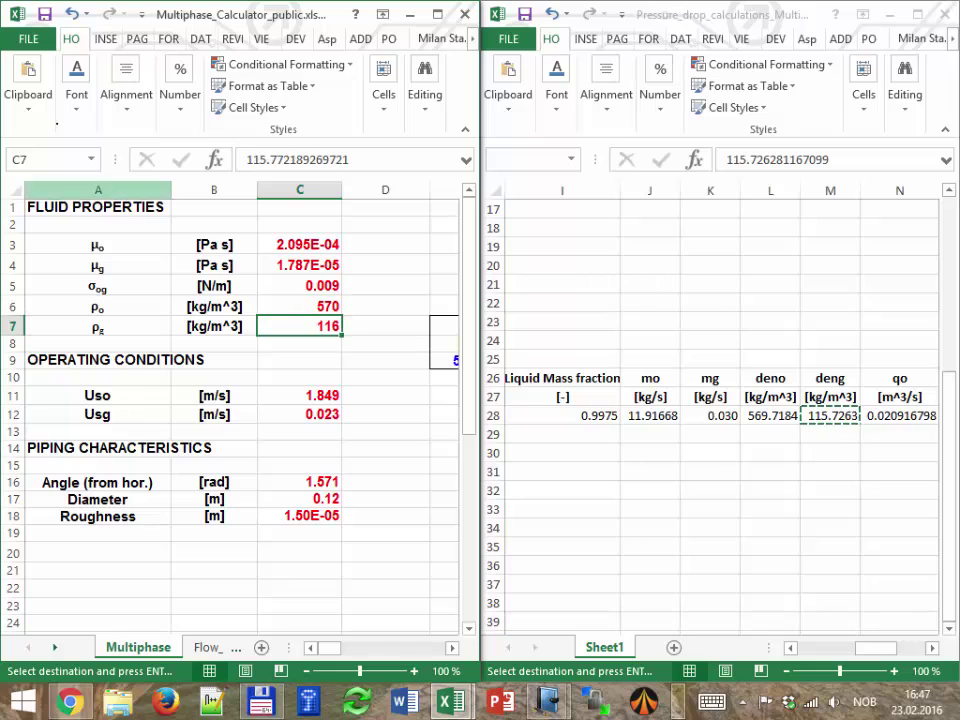
left_click(28, 98)
left_click(28, 98)
left_click(28, 98)
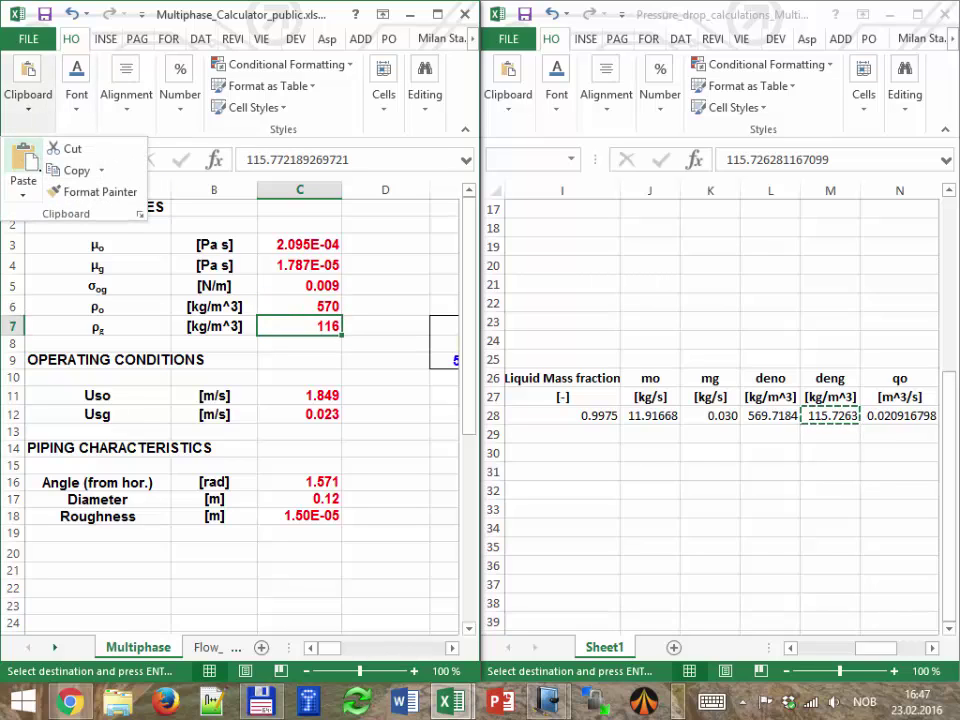
left_click(29, 195)
left_click(20, 319)
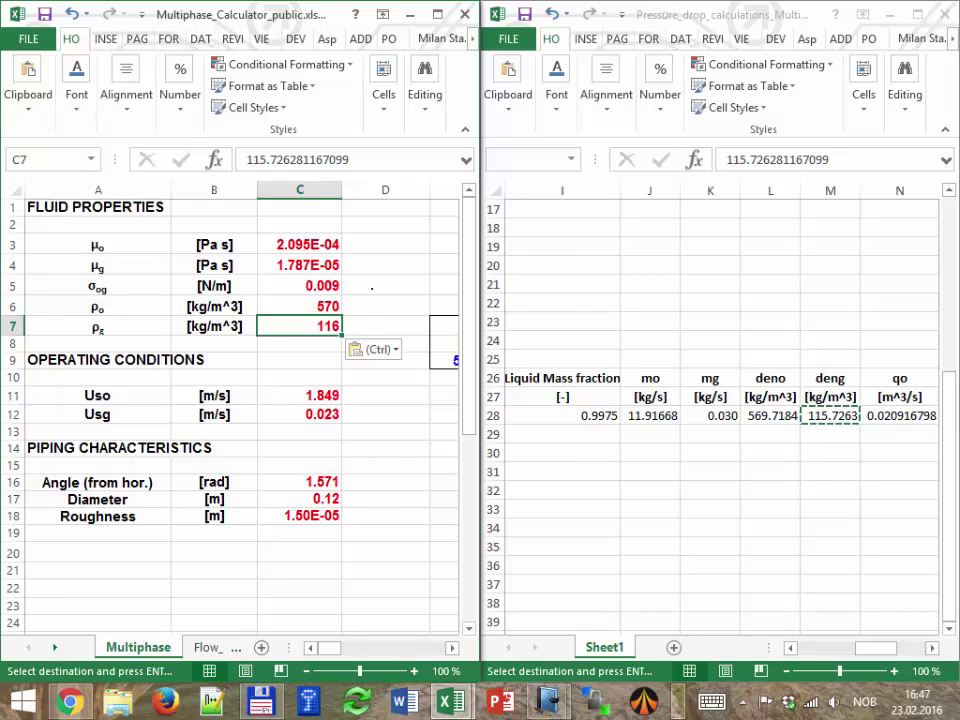
left_click(371, 286)
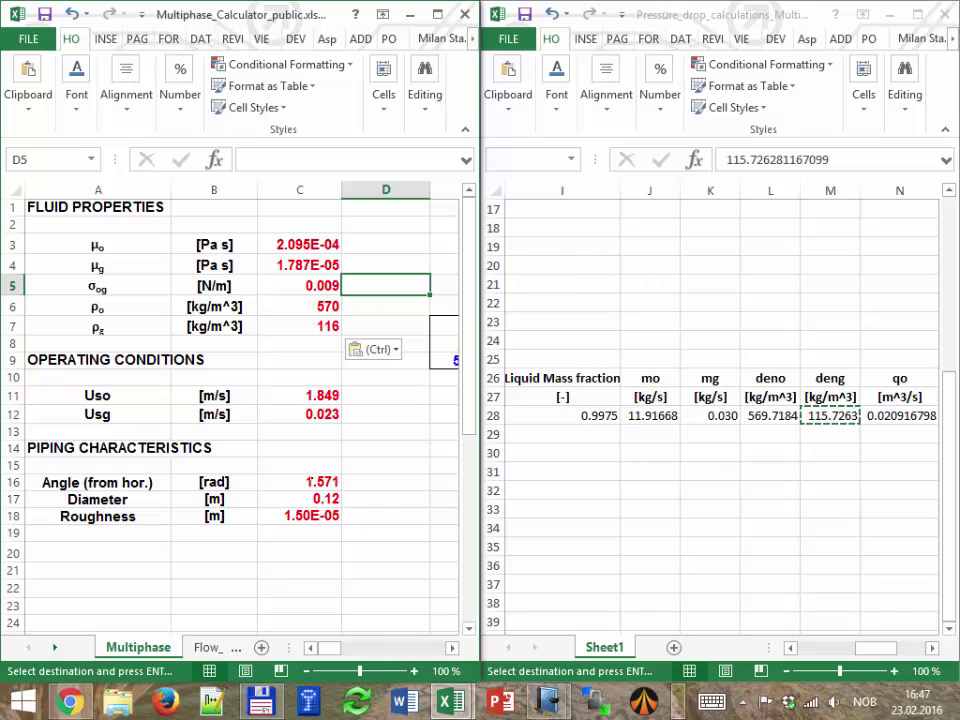
Check the calculator's angle, diameter and roughness inputs, comparing the diameter with the ID in the pressure drop workbook.
left_click(309, 481)
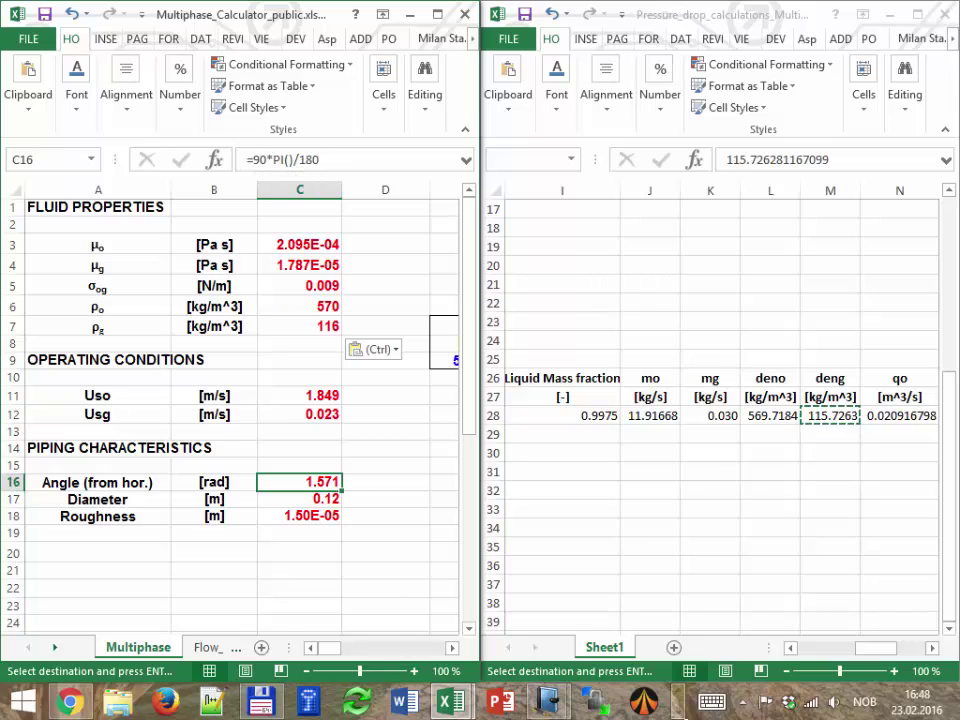
left_click_drag(846, 648, 805, 648)
scroll(703, 488, "up", 6)
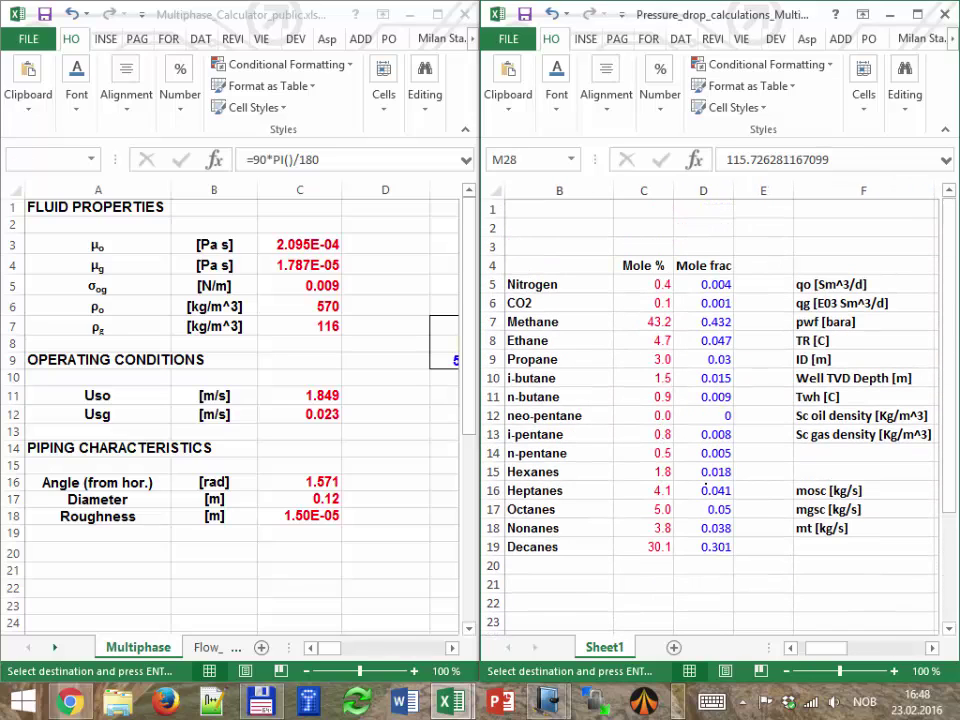
scroll(703, 488, "right", 2)
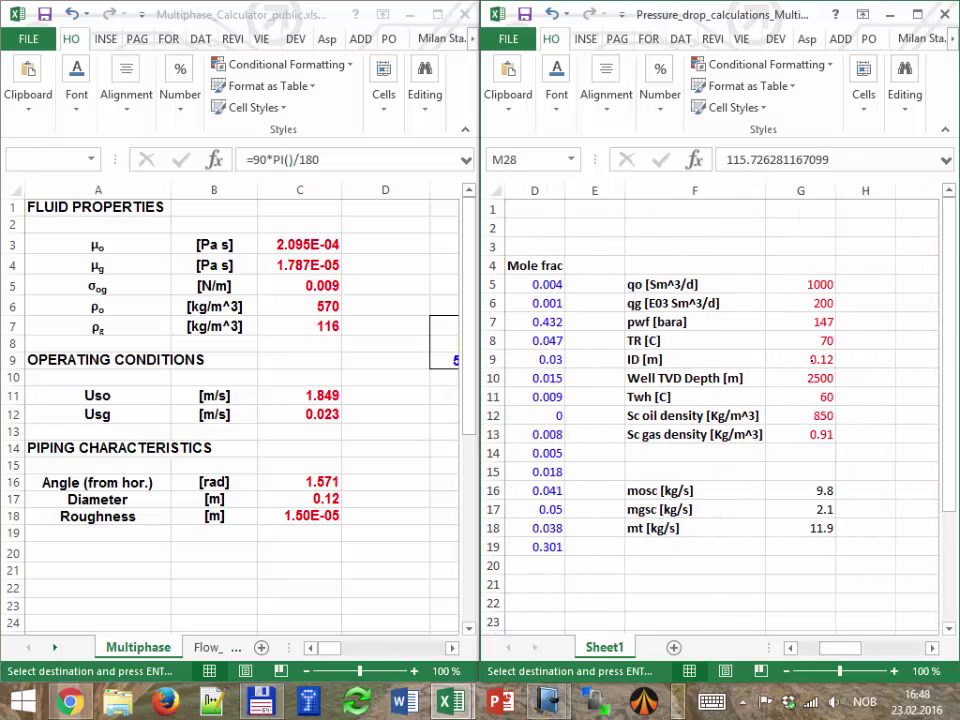
left_click(814, 359)
left_click(299, 497)
key("ctrl+v")
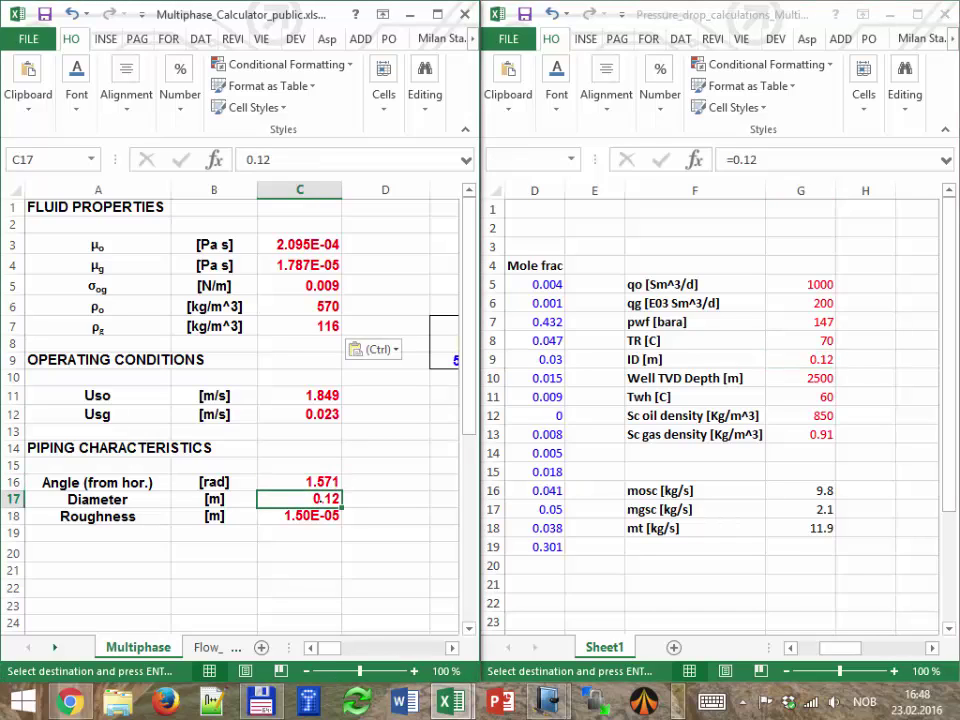
left_click(313, 515)
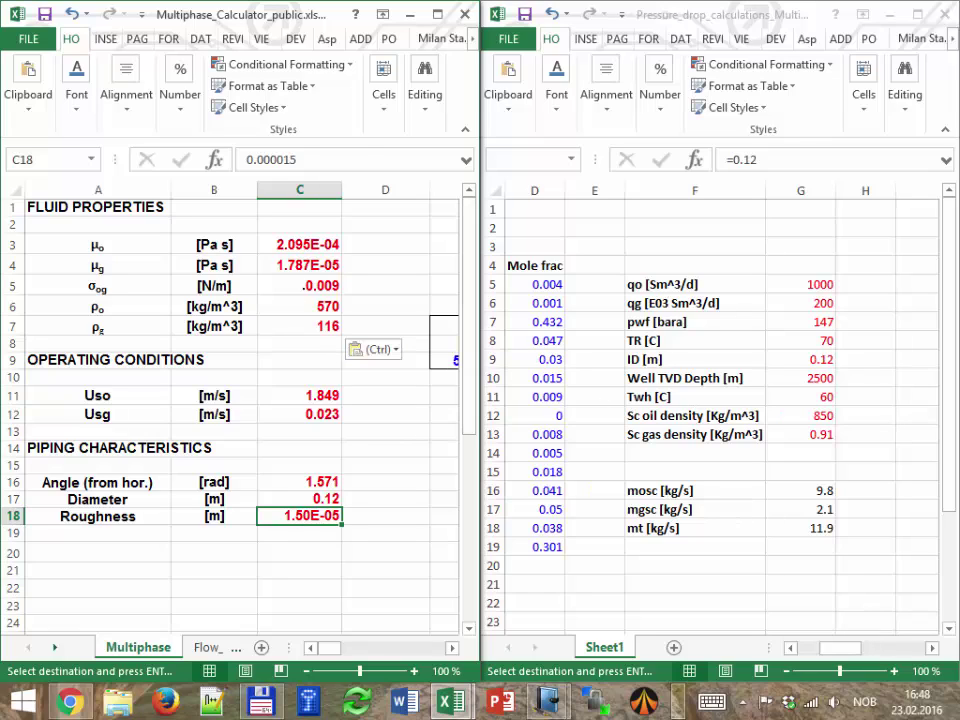
Copy the vapour-phase viscosity from stream 1's properties in Aspen HYSYS and paste it into D3 of the calculator workbook.
left_click(303, 284)
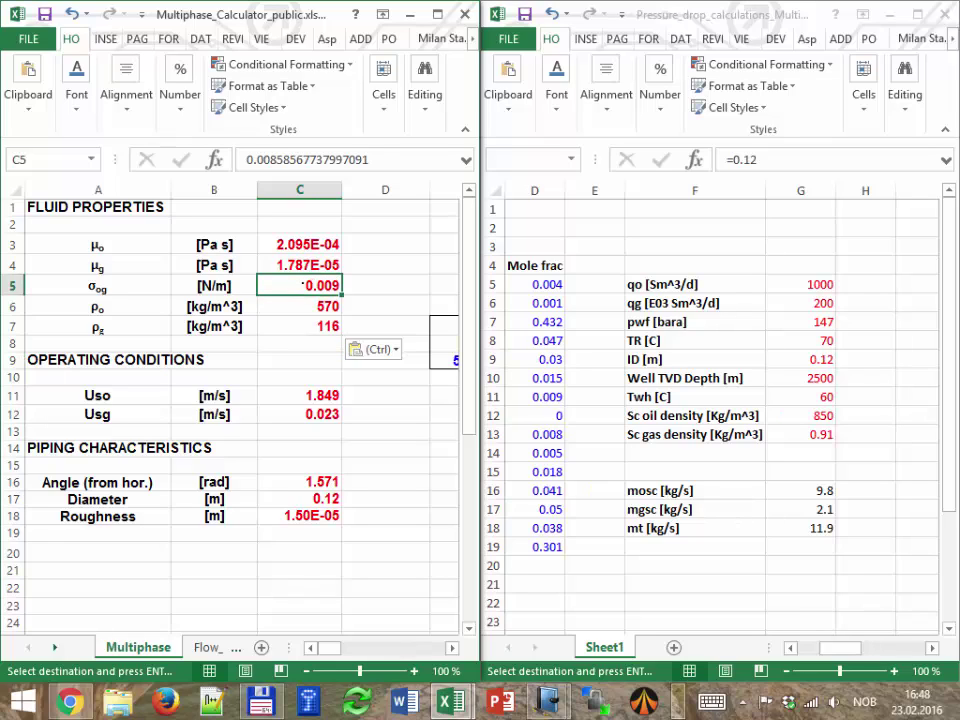
left_click(678, 708)
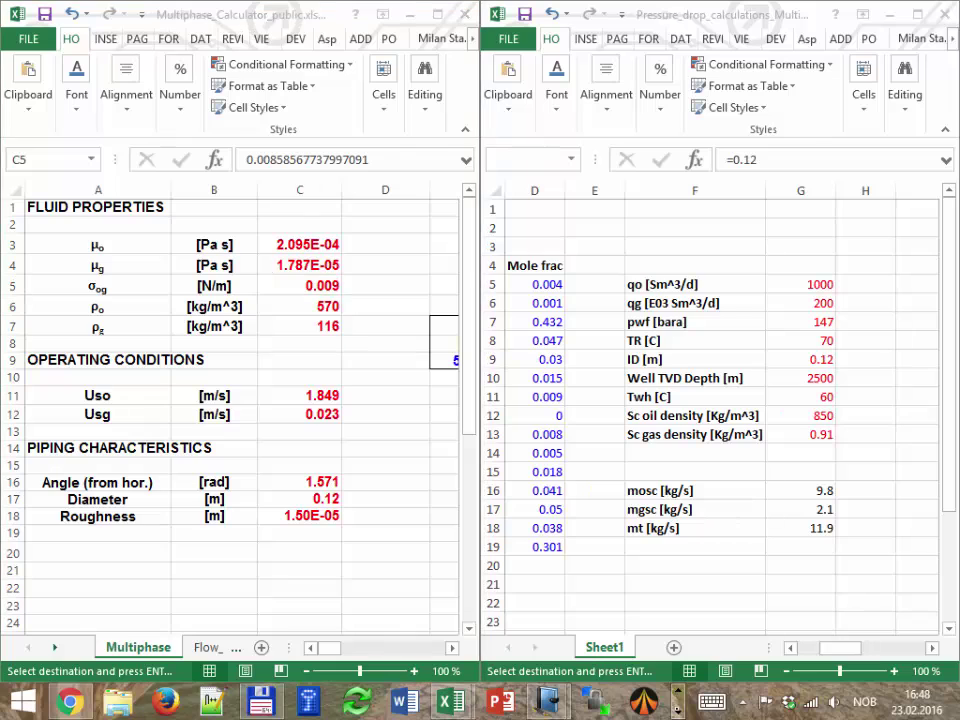
left_click(634, 704)
left_click(832, 582)
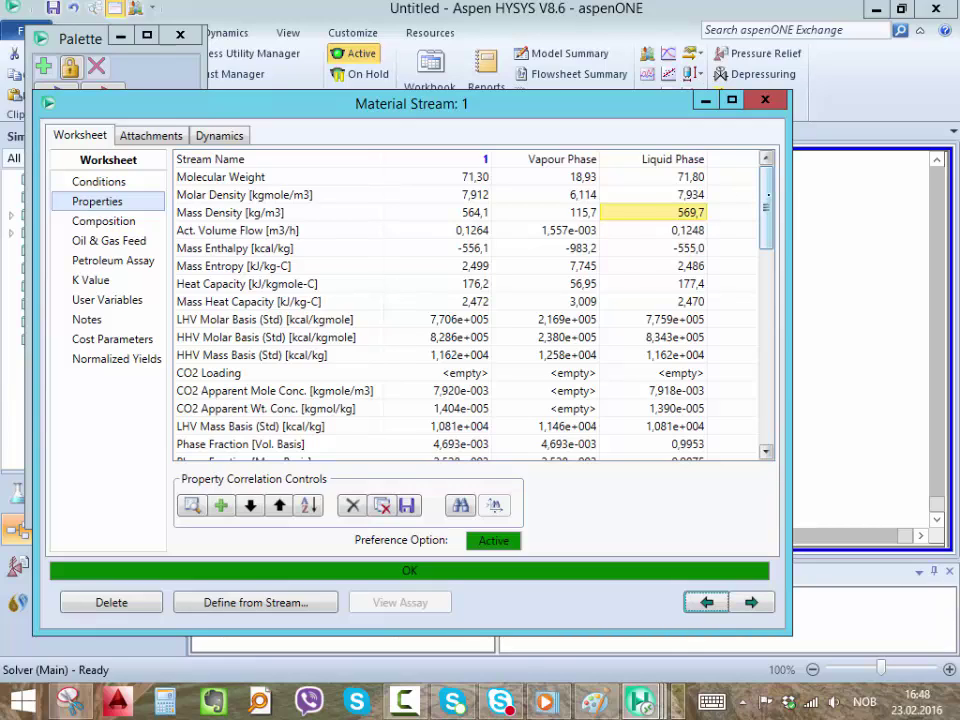
scroll(735, 193, "down", 3)
left_click_drag(777, 253, 781, 400)
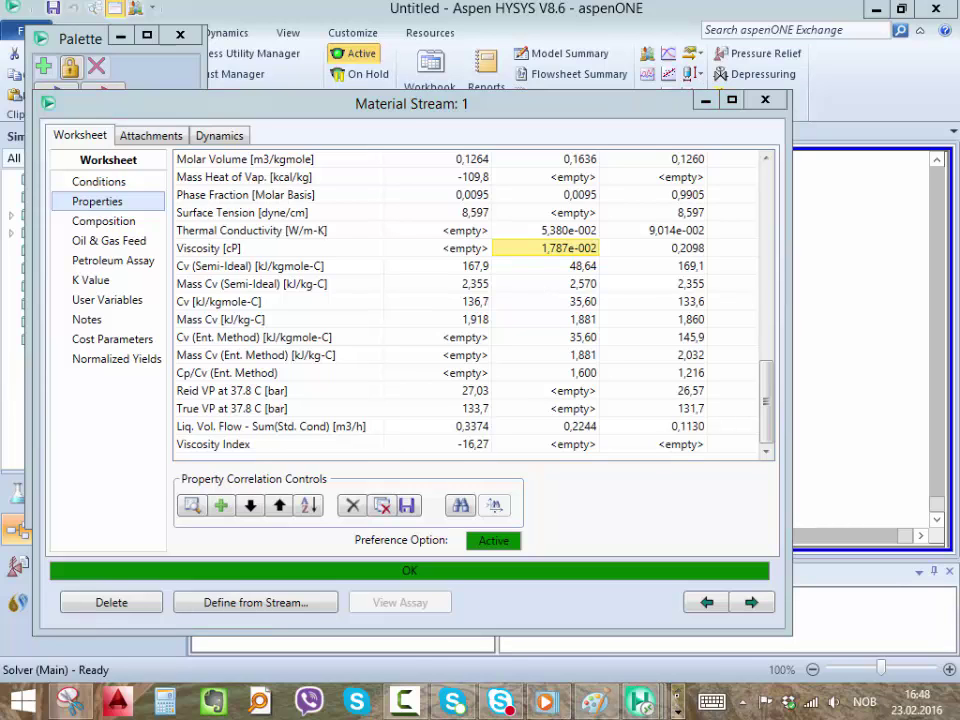
mouse_move(405, 703)
left_click(529, 588)
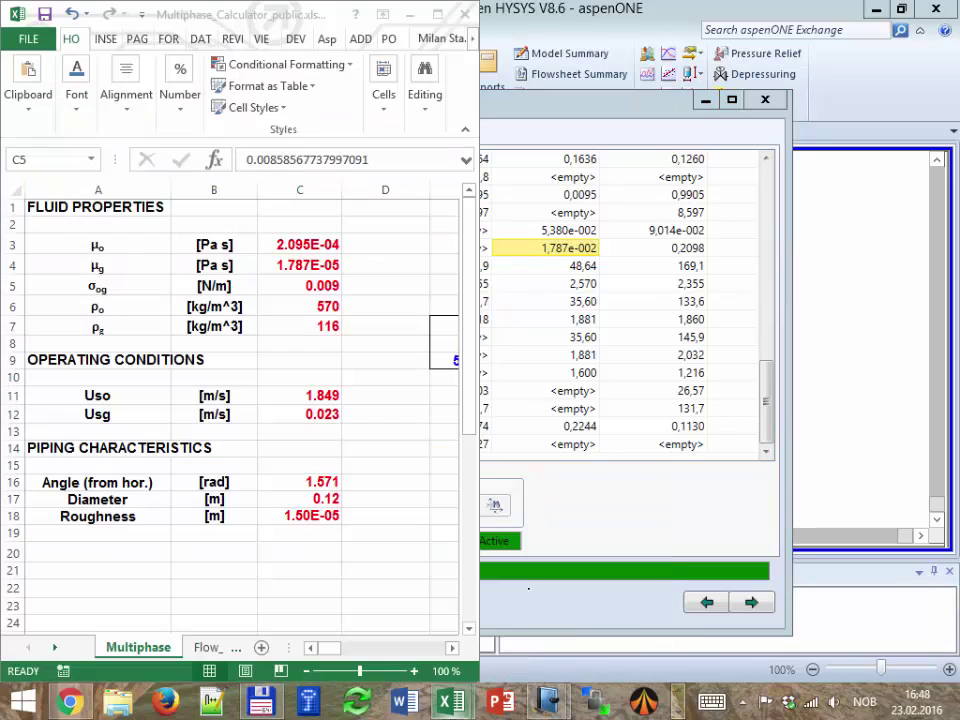
left_click(375, 242)
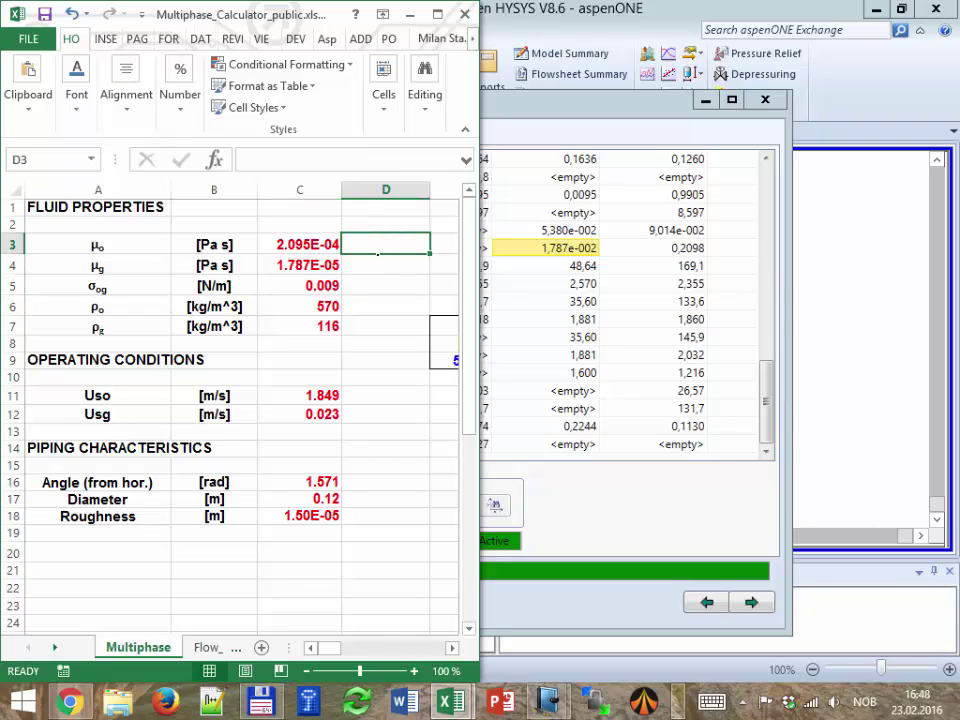
key("ctrl+v")
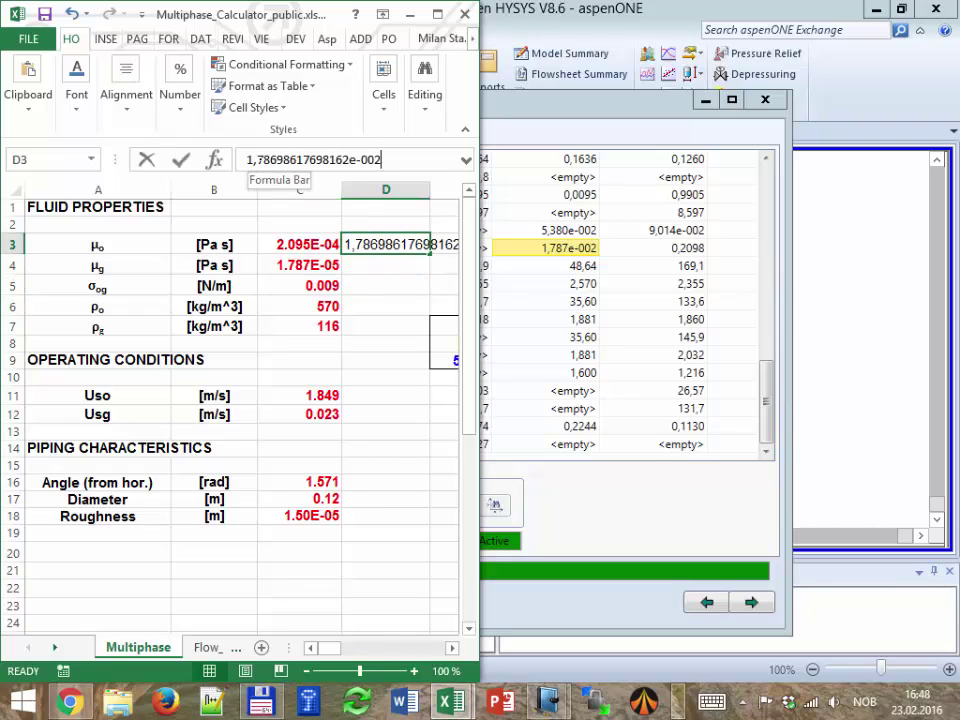
Replace the decimal comma in D3 with a point and convert the viscosity to Pa s with =0.0178698617698162/1000.
left_click(249, 159)
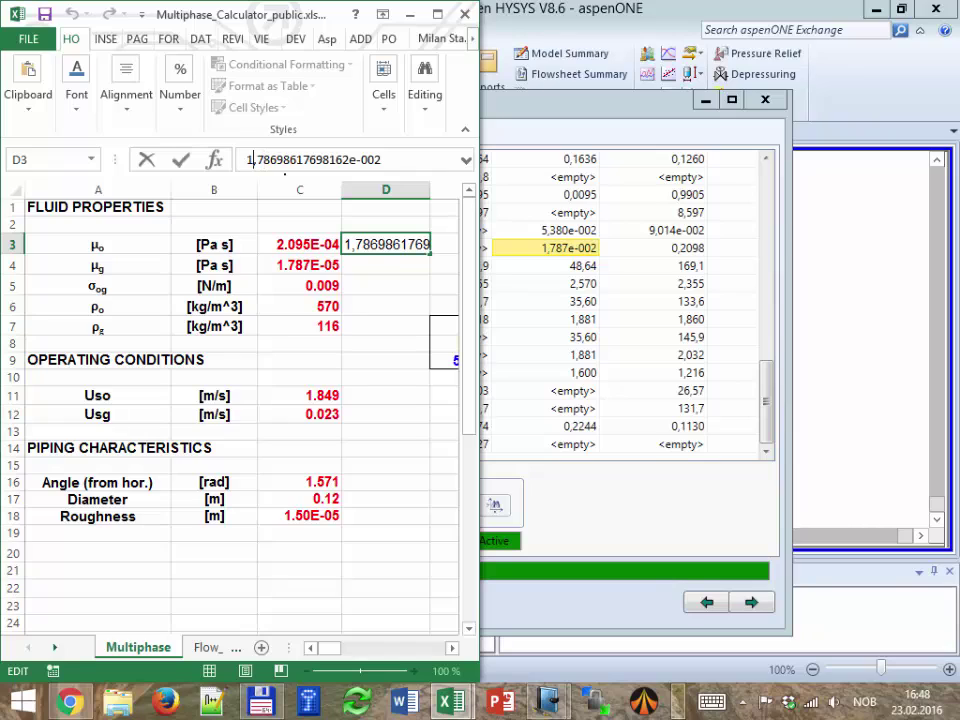
key("Delete")
type(".")
key("Return")
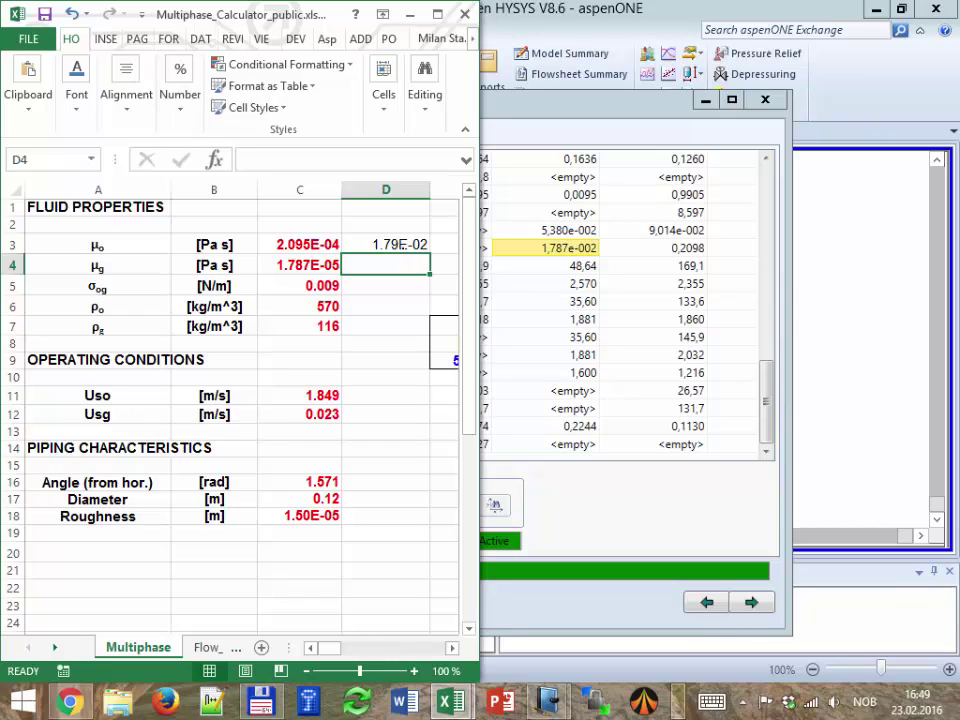
key("Up")
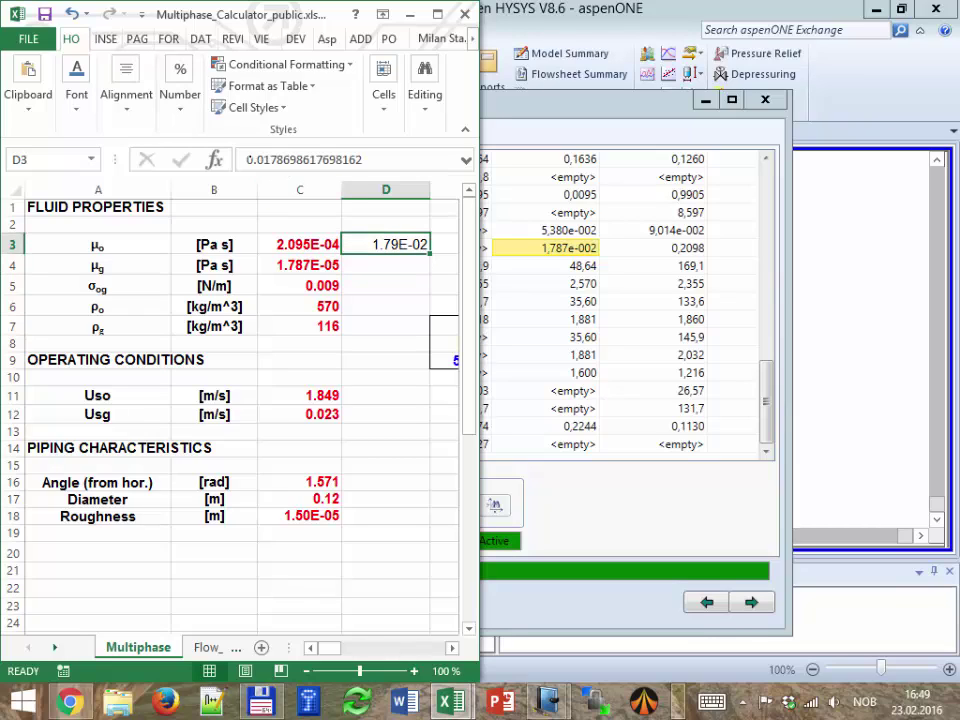
left_click(245, 159)
type("=")
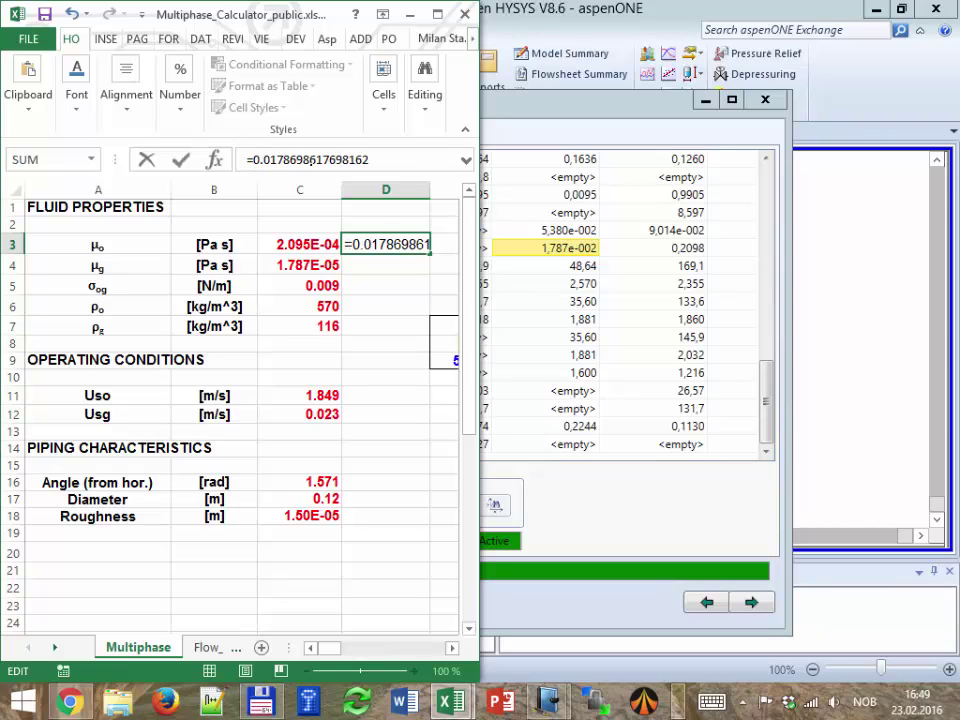
type("/")
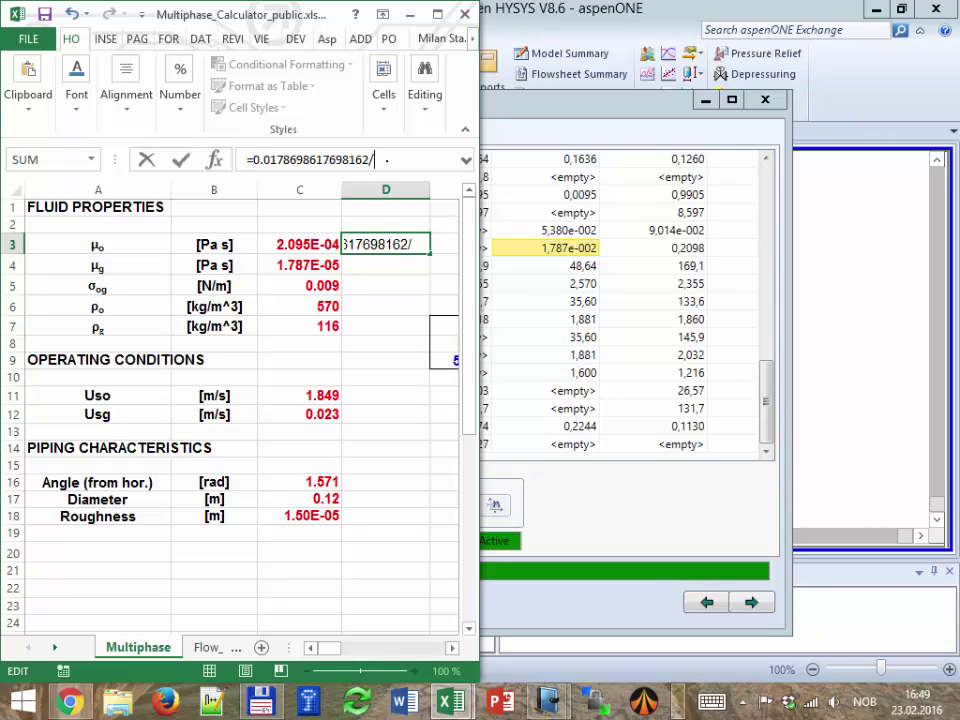
type("1000")
key("Return")
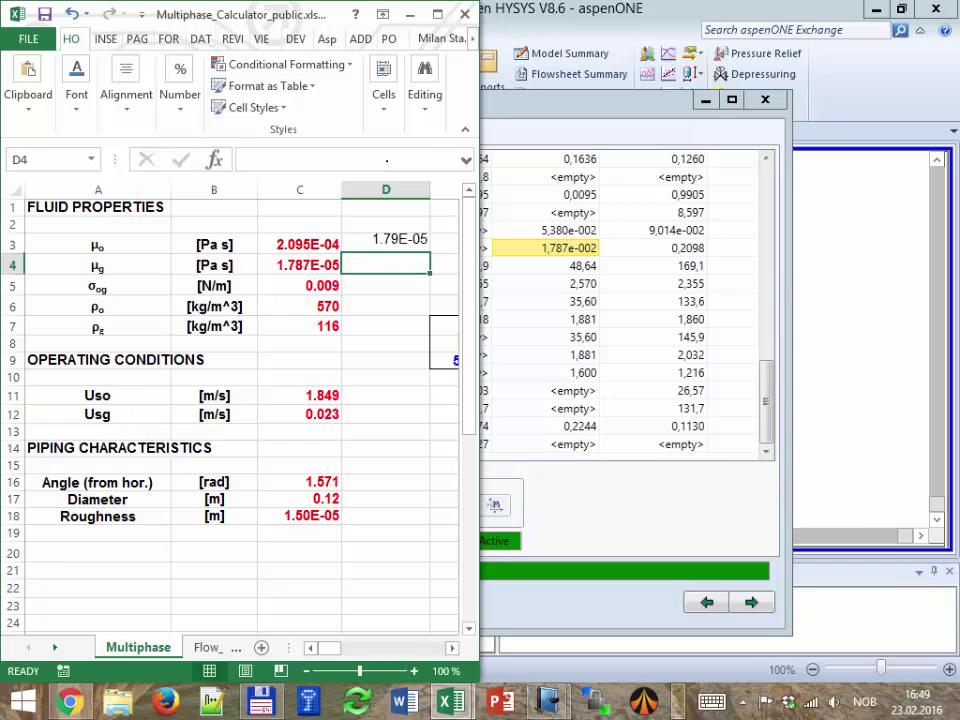
Copy the converted gas viscosity from D3 and paste it as a value into the gas viscosity cell C4.
left_click(400, 244)
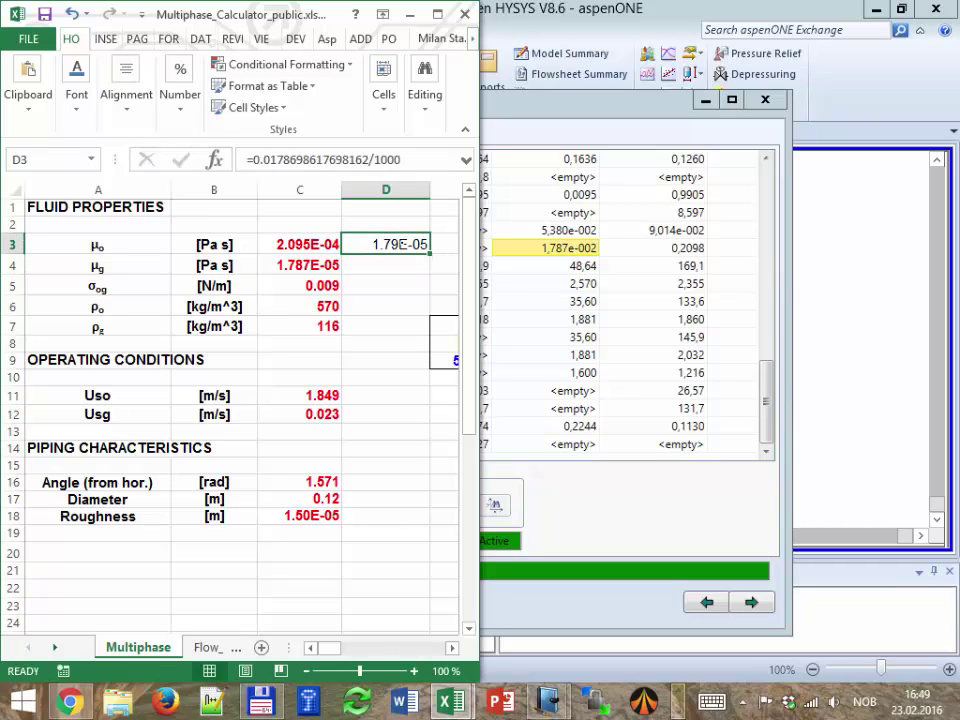
key("ctrl+c")
left_click(300, 265)
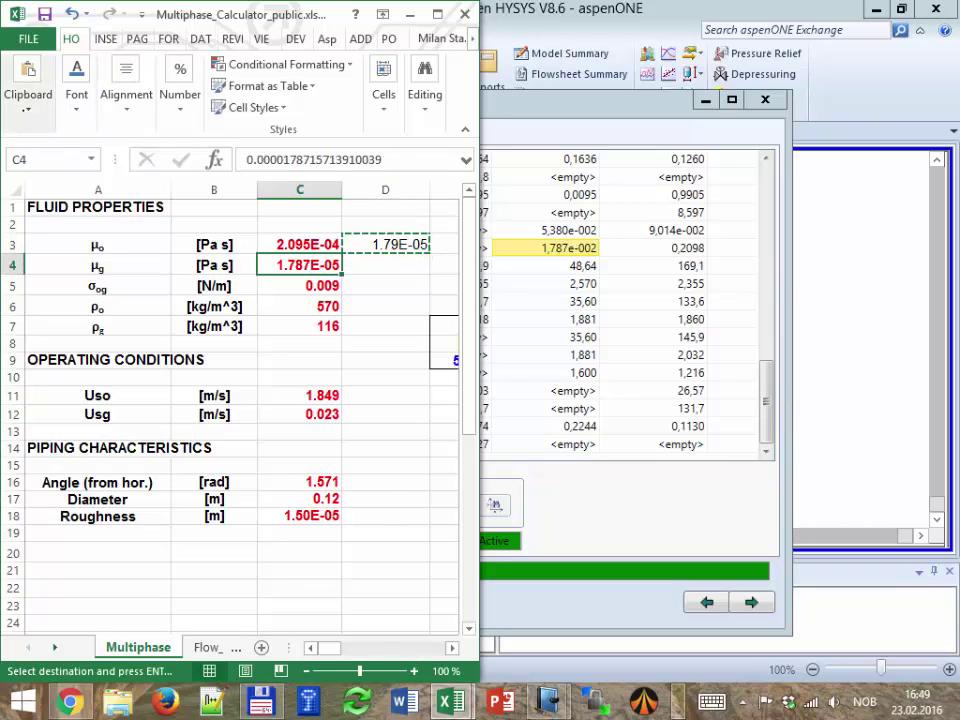
left_click(28, 95)
left_click(23, 196)
left_click(17, 326)
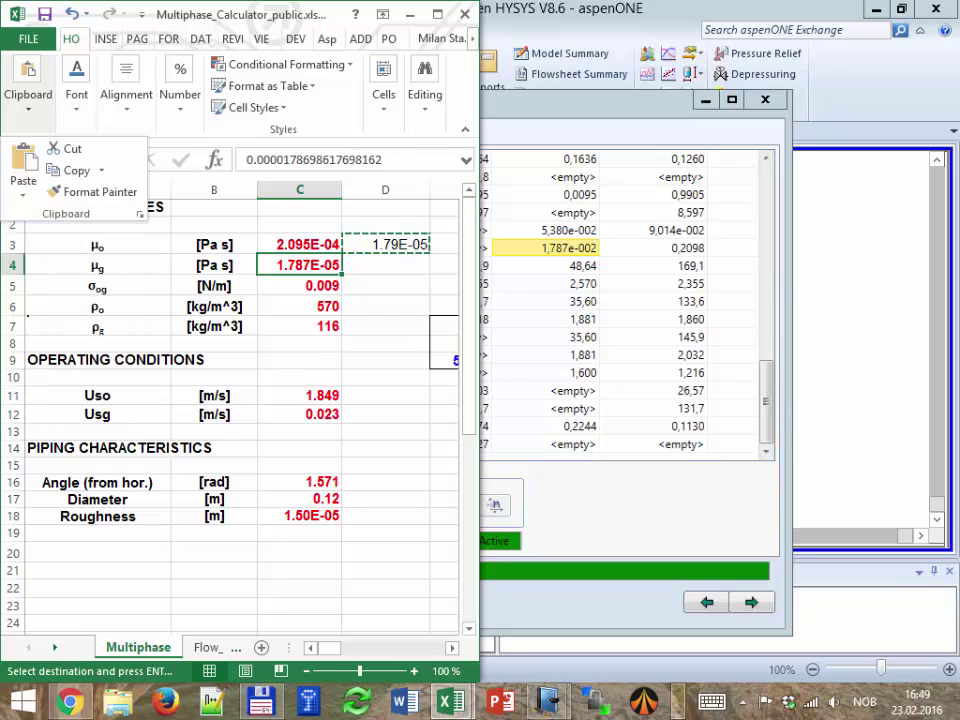
Copy the liquid-phase viscosity from stream 1 in Aspen HYSYS and paste it into D4 of the calculator workbook.
left_click(300, 244)
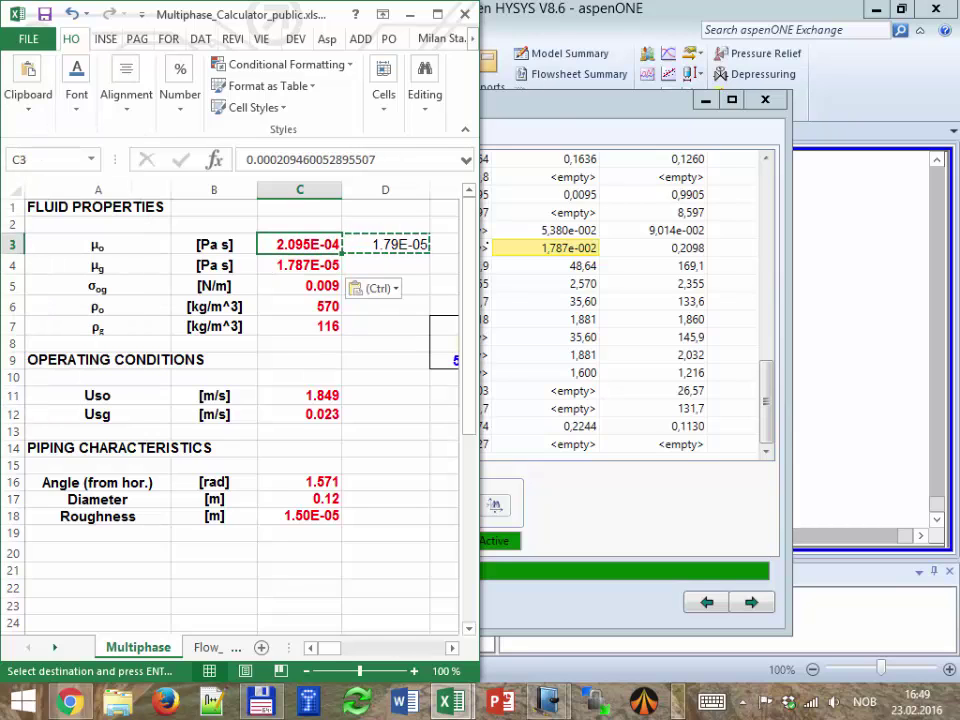
left_click(666, 248)
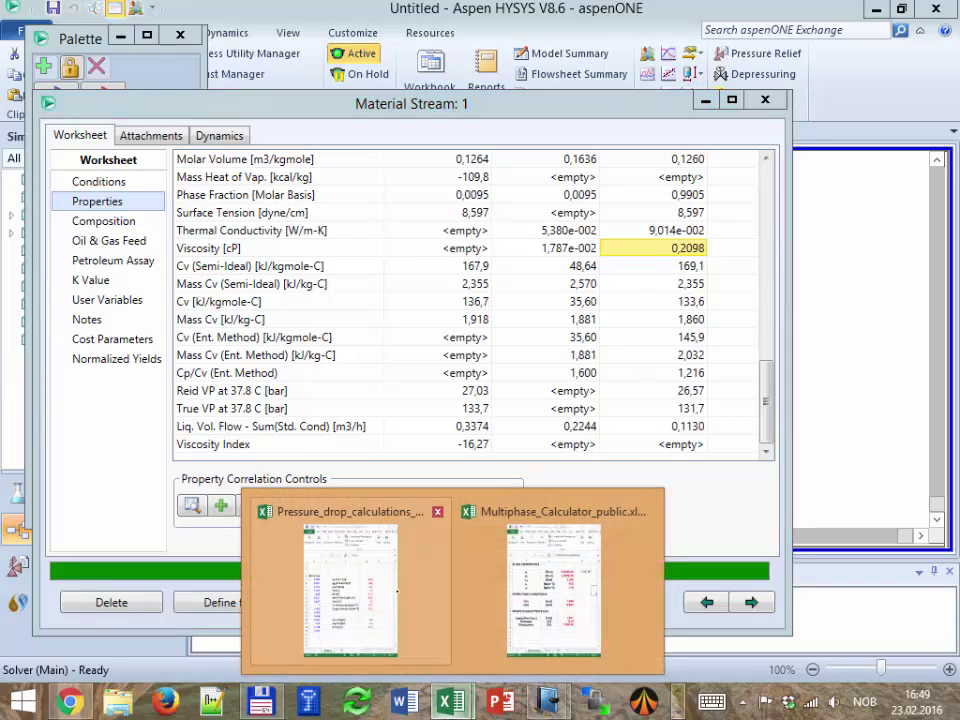
left_click(390, 583)
mouse_move(451, 701)
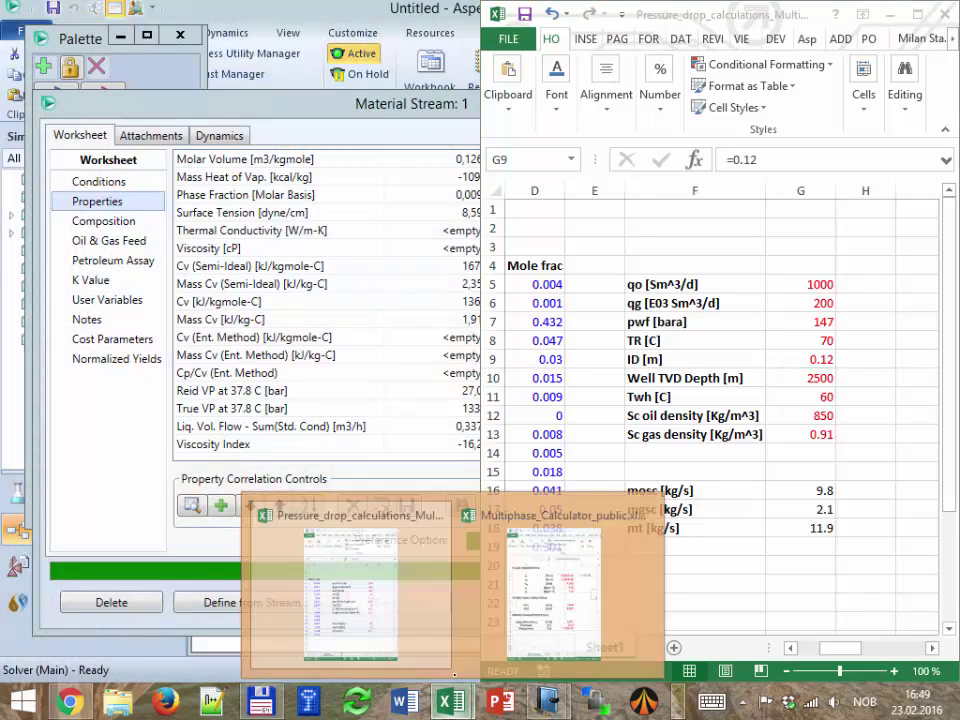
left_click(516, 590)
left_click(395, 265)
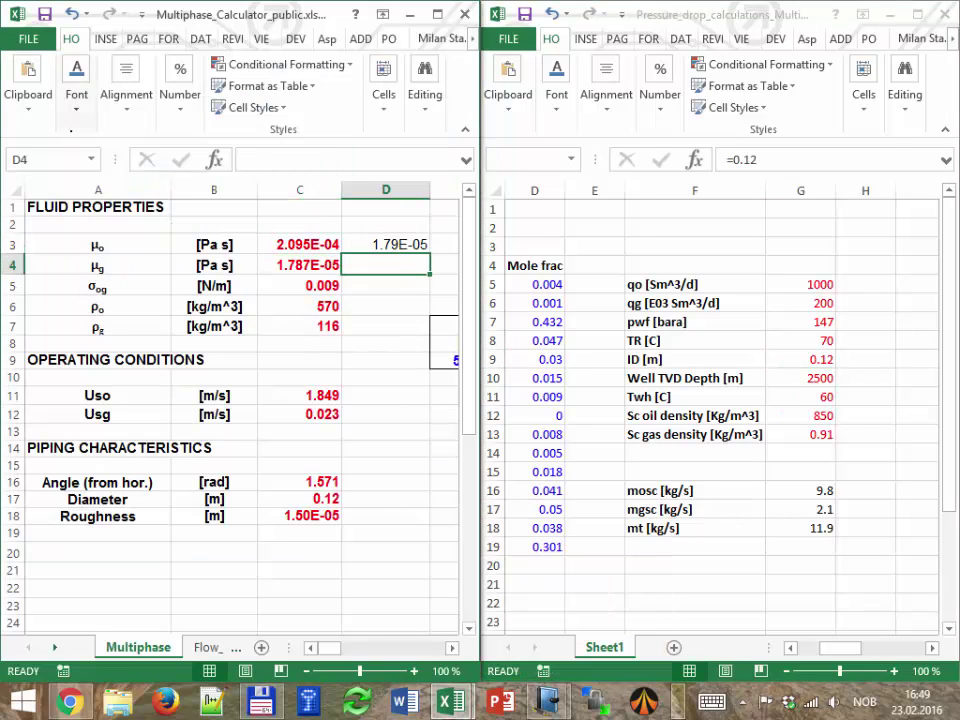
left_click(26, 108)
left_click(22, 194)
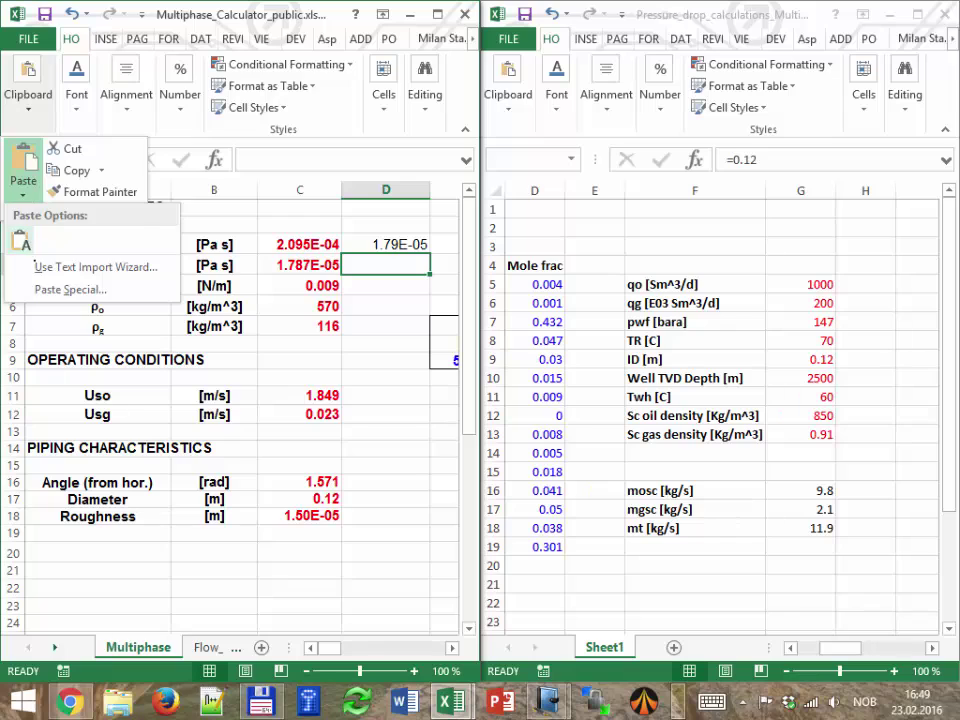
left_click(20, 244)
left_click(23, 165)
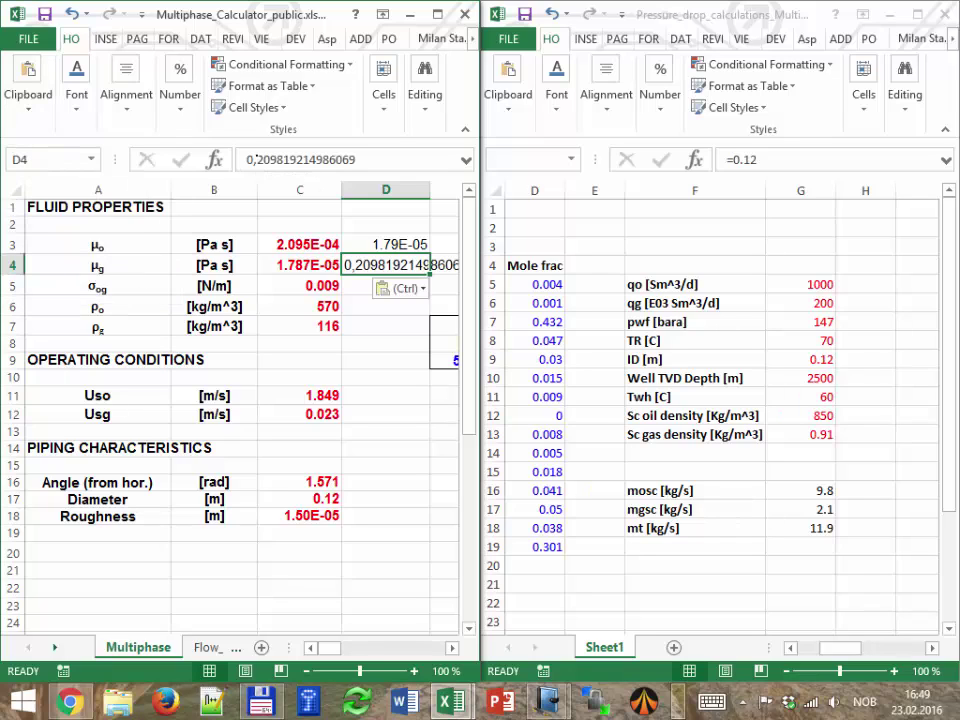
Replace the decimal comma in D4 with a point and convert the viscosity to Pa s with =0.209819214986069/1000.
left_click(254, 160)
key("BackSpace")
type(".")
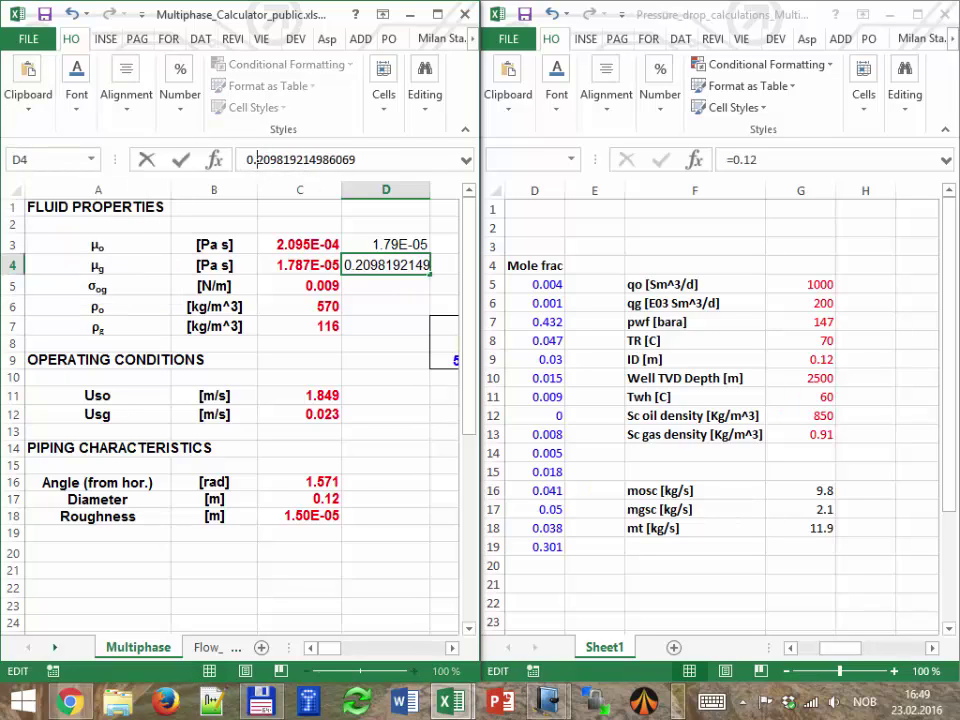
left_click(247, 160)
type("=")
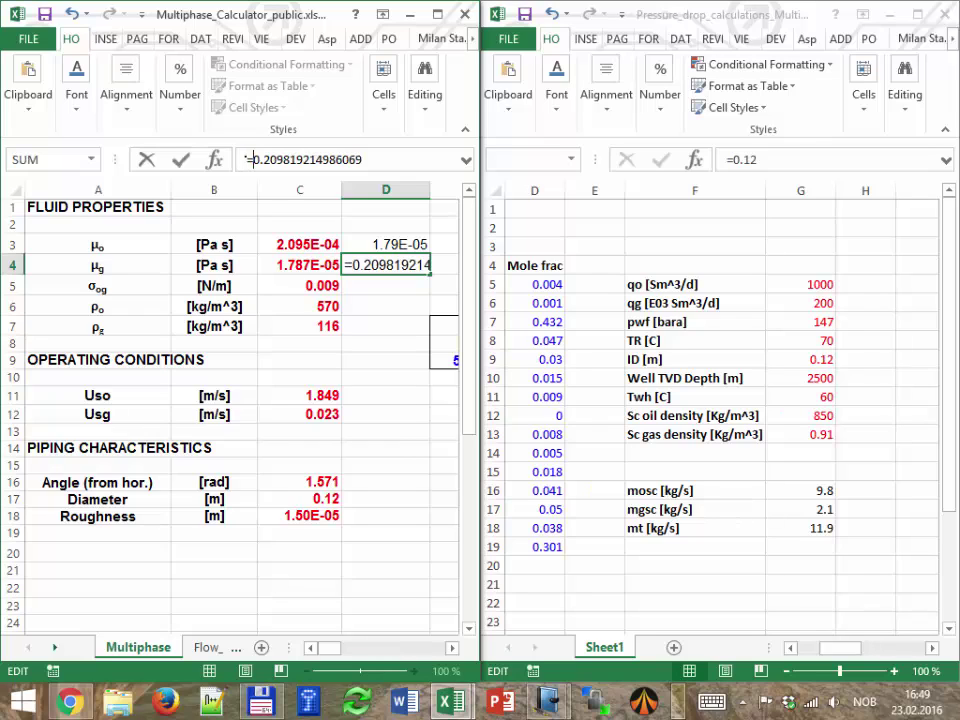
left_click(390, 160)
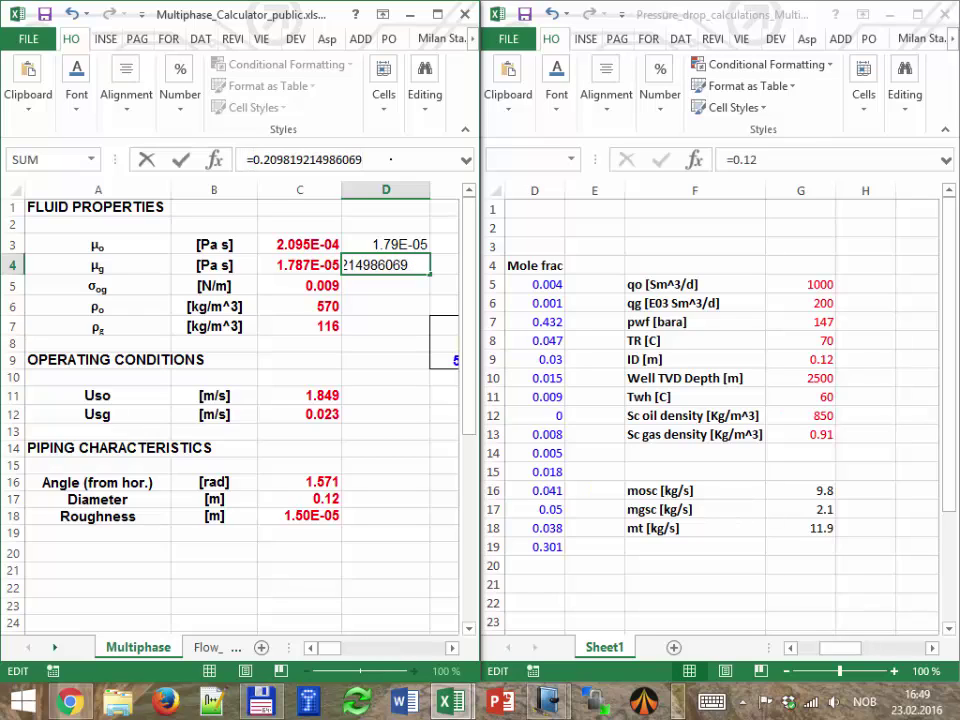
type("/1000")
key("Return")
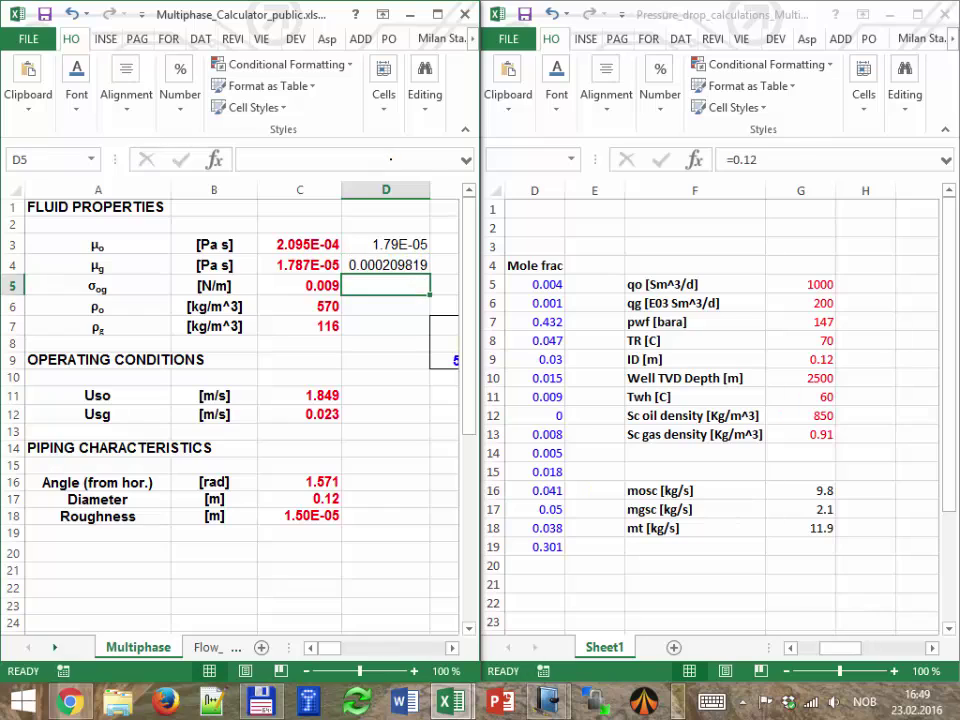
Copy the converted liquid viscosity from D4 and paste it as a value into the oil viscosity cell C3.
left_click(379, 265)
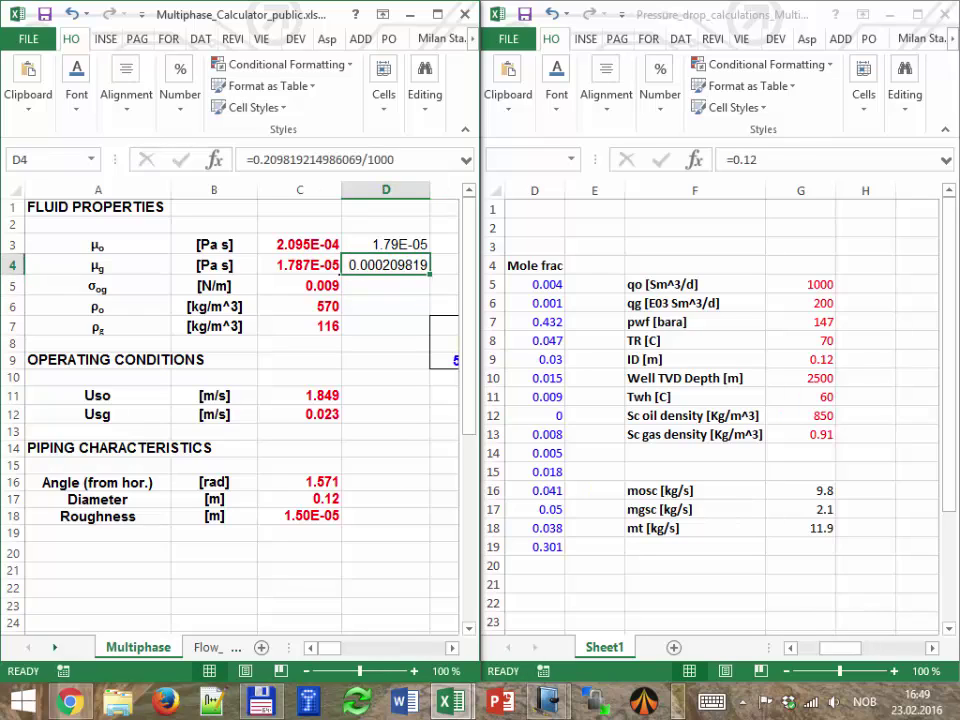
key("ctrl+c")
left_click(300, 244)
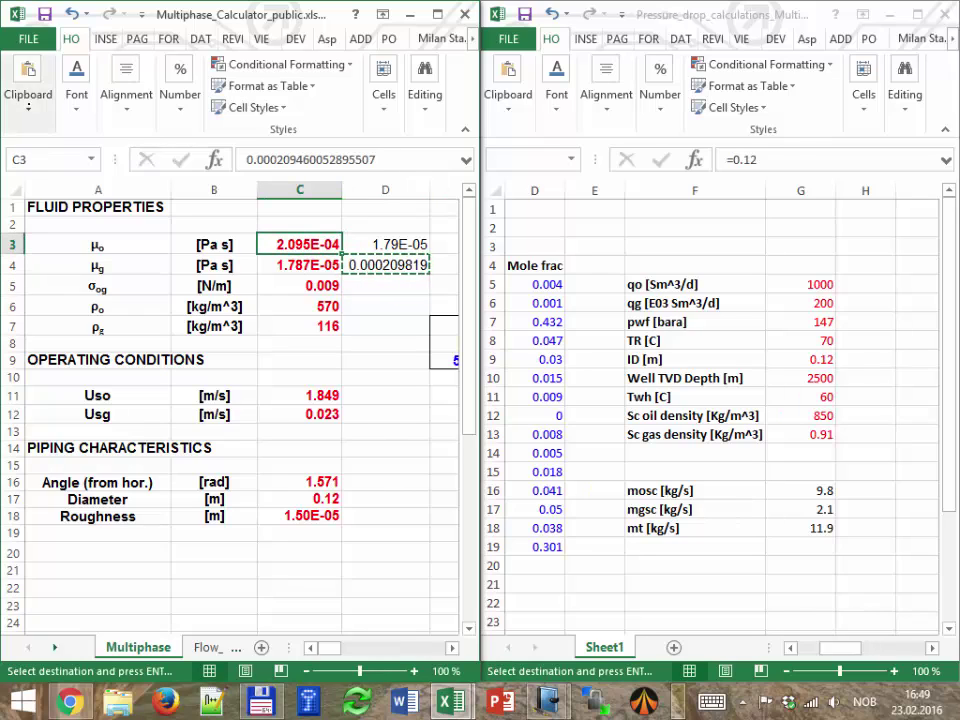
left_click(28, 100)
left_click(23, 182)
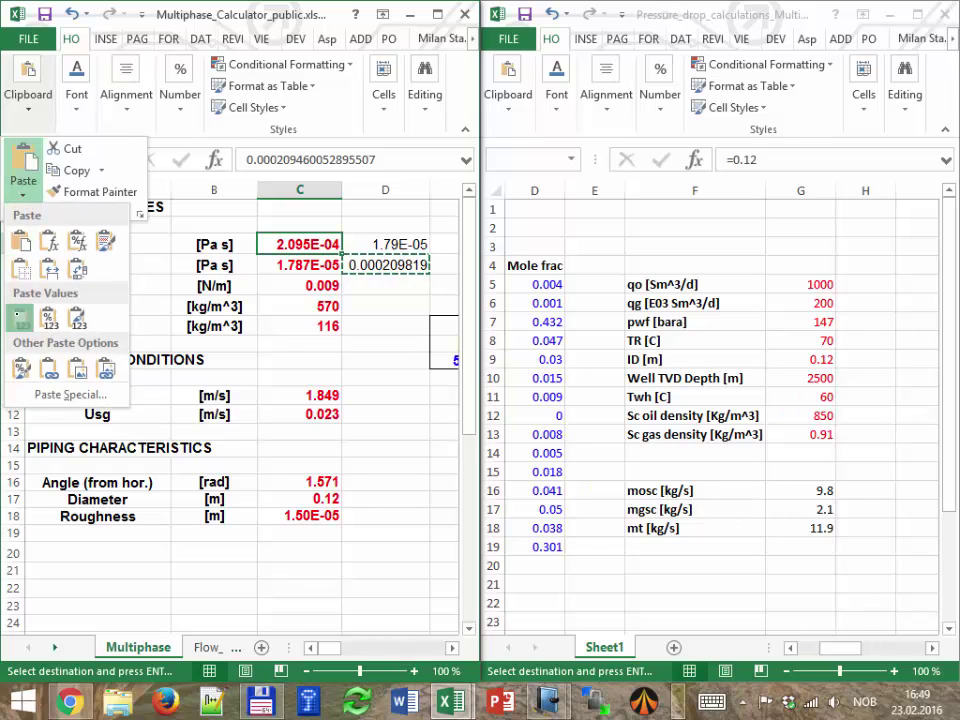
left_click(19, 318)
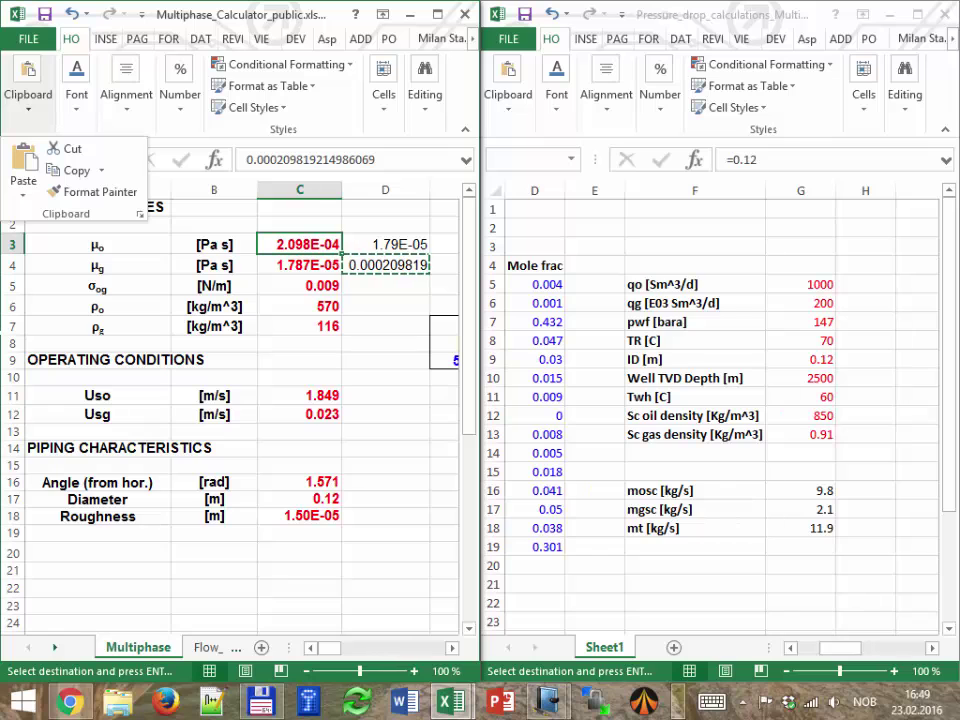
key("Escape")
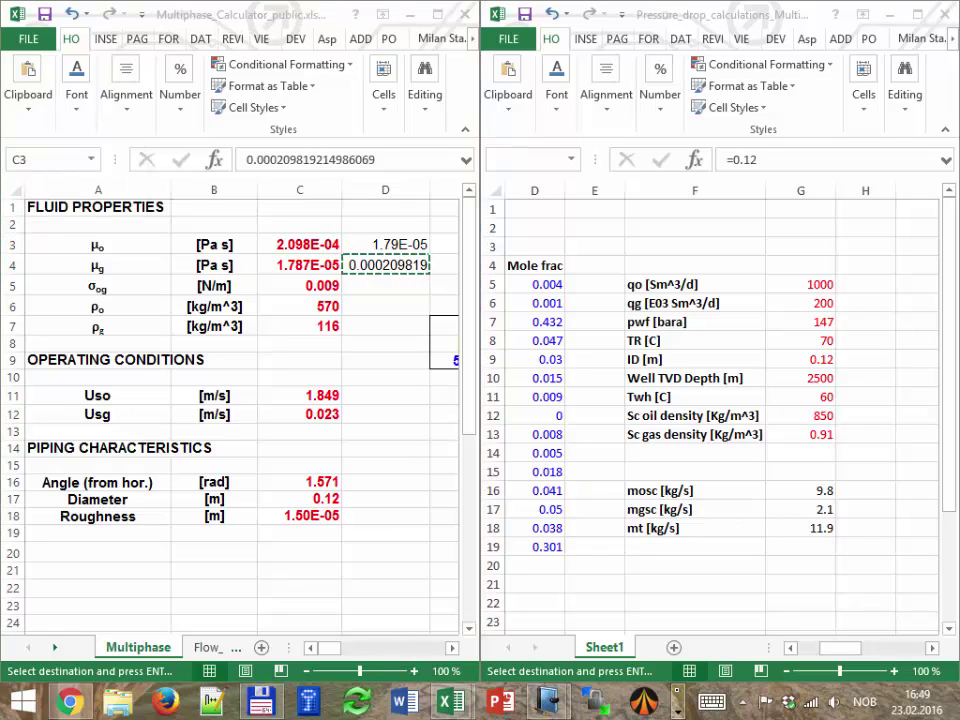
Switch to Aspen HYSYS and copy the overall surface tension in dyne/cm from the properties of stream 1.
left_click(677, 701)
mouse_move(641, 700)
left_click(858, 585)
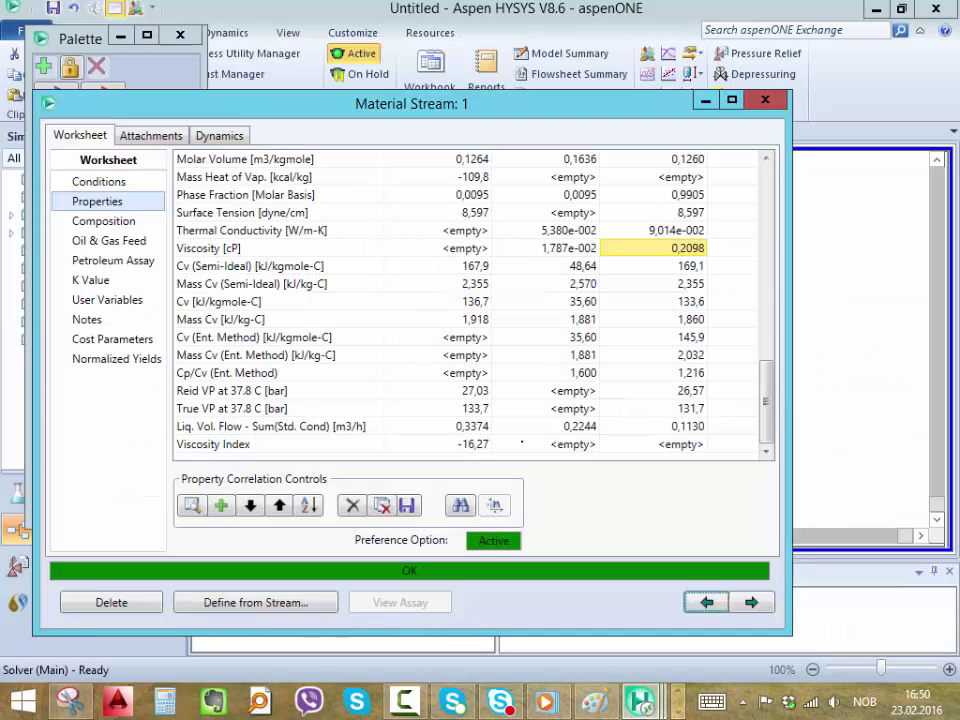
scroll(470, 305, "up", 2)
left_click(257, 319)
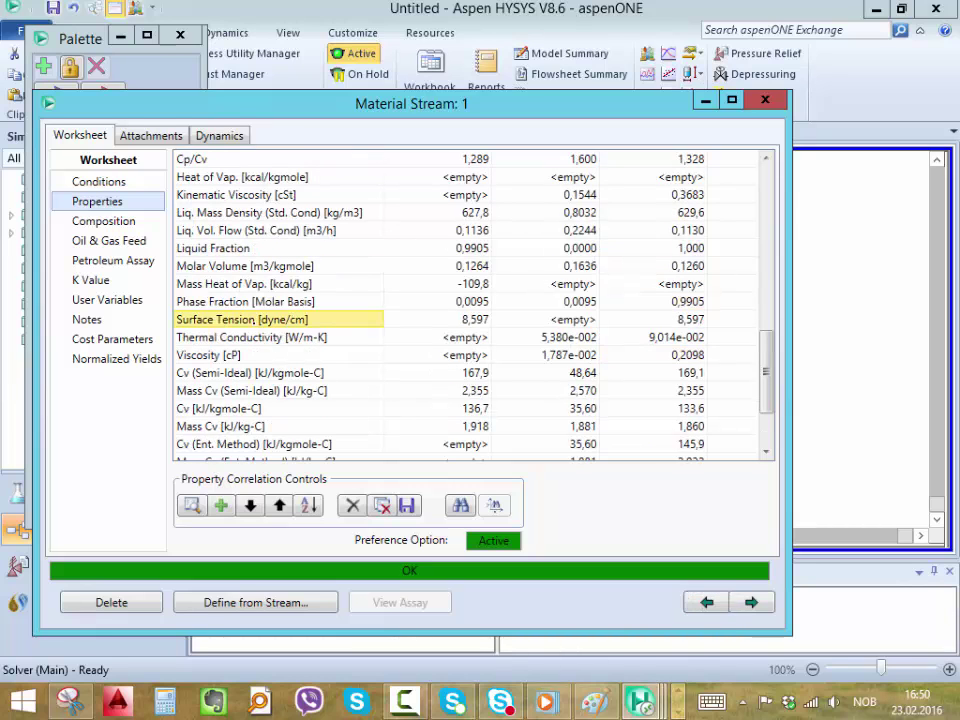
left_click(463, 319)
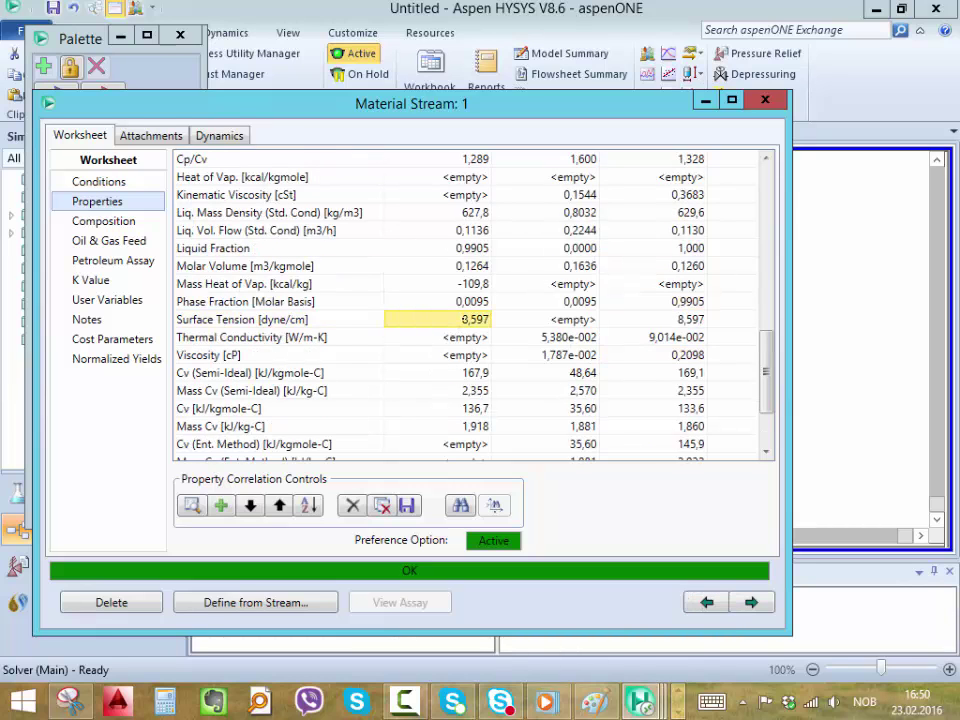
scroll(463, 319, "up", 11)
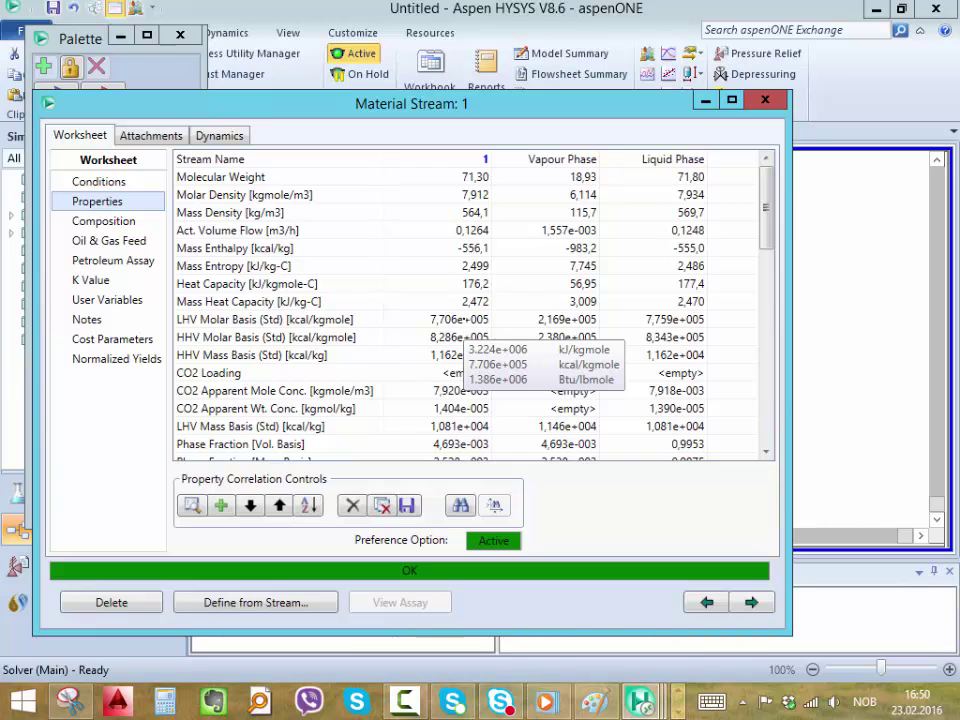
scroll(460, 322, "down", 10)
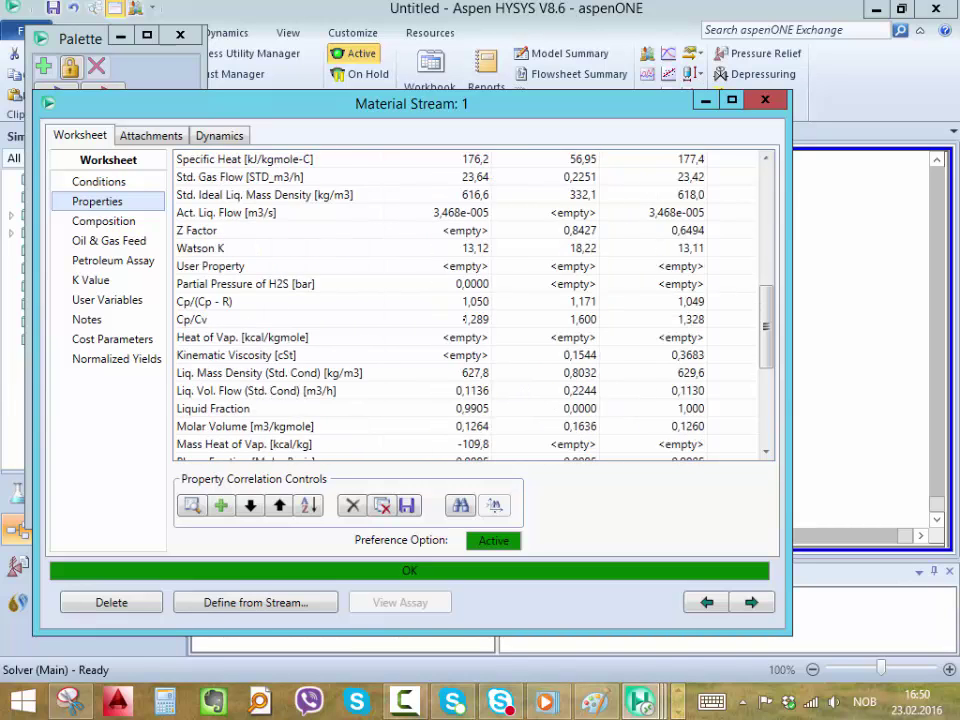
mouse_move(465, 382)
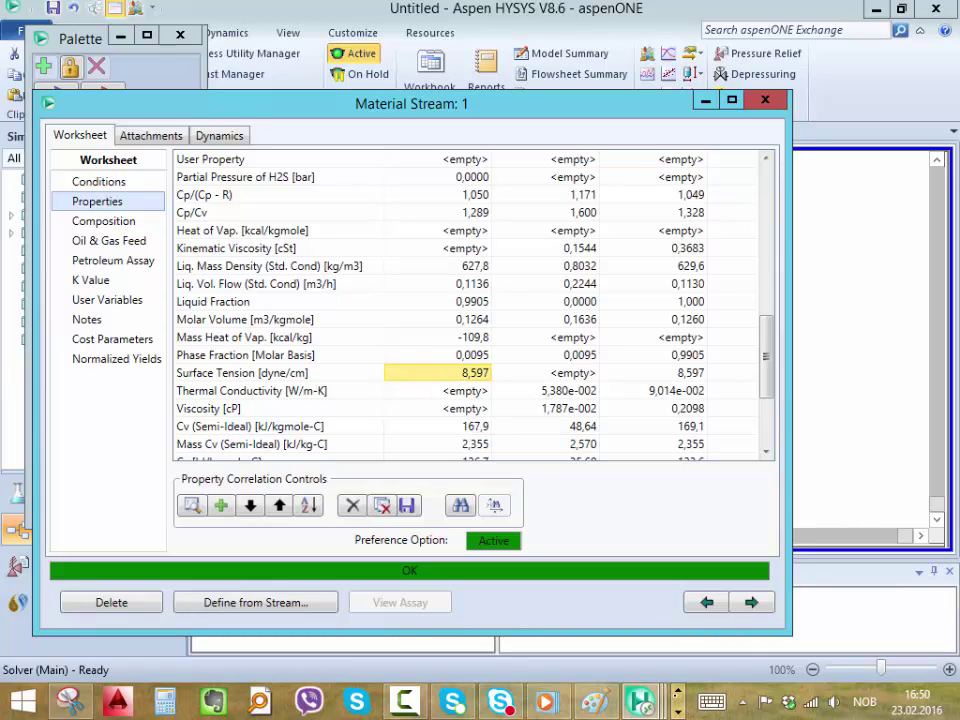
Return to the Multiphase_Calculator_public workbook in Excel and paste the copied surface tension into D5.
mouse_move(451, 701)
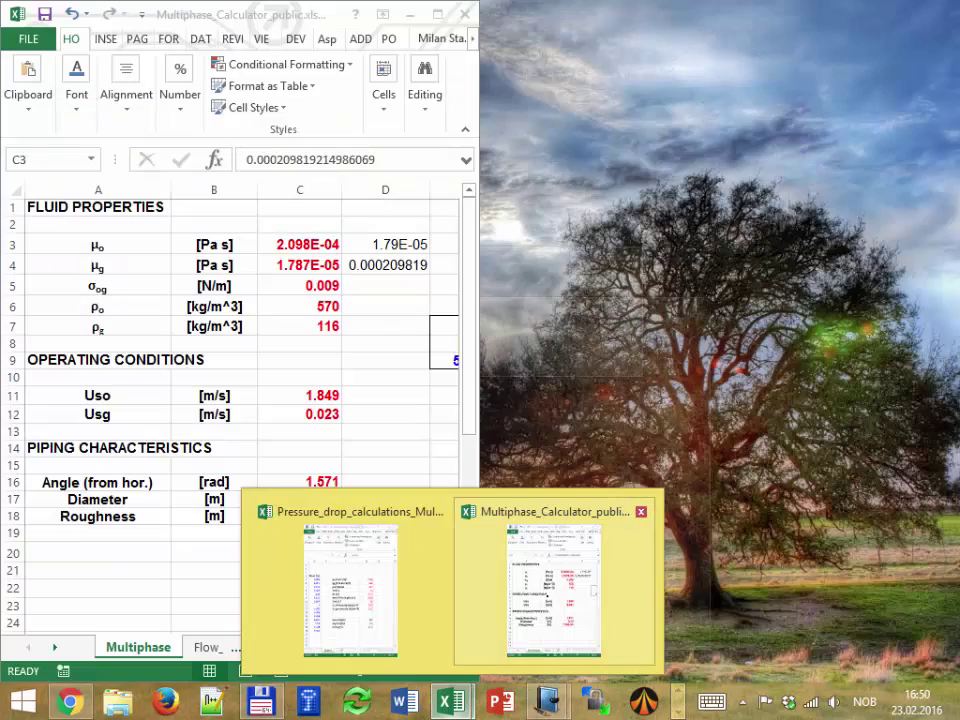
left_click(553, 590)
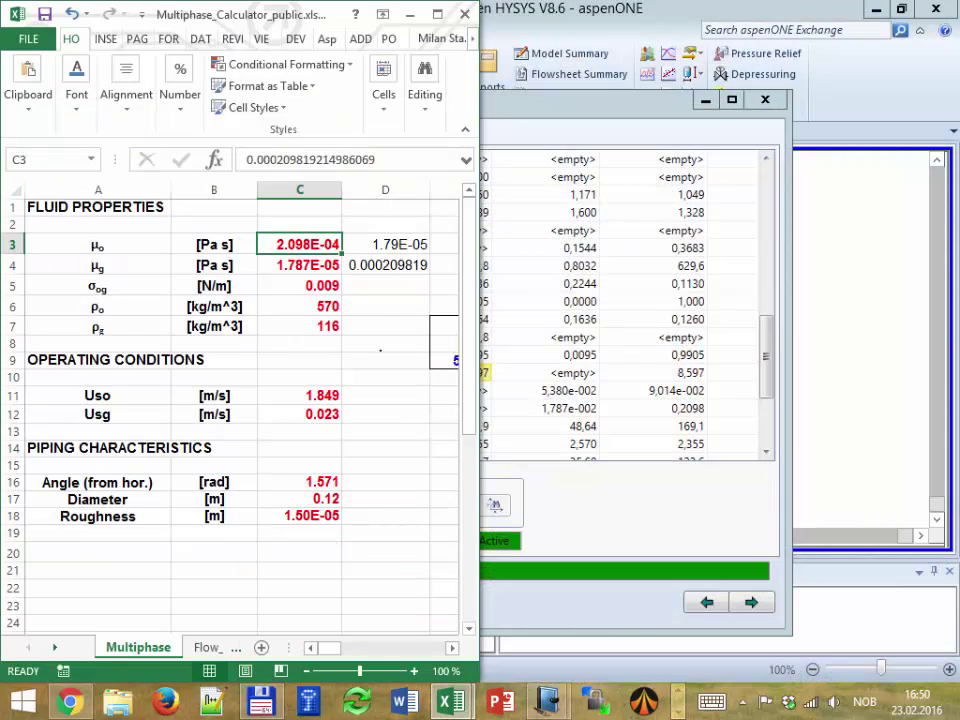
left_click(386, 286)
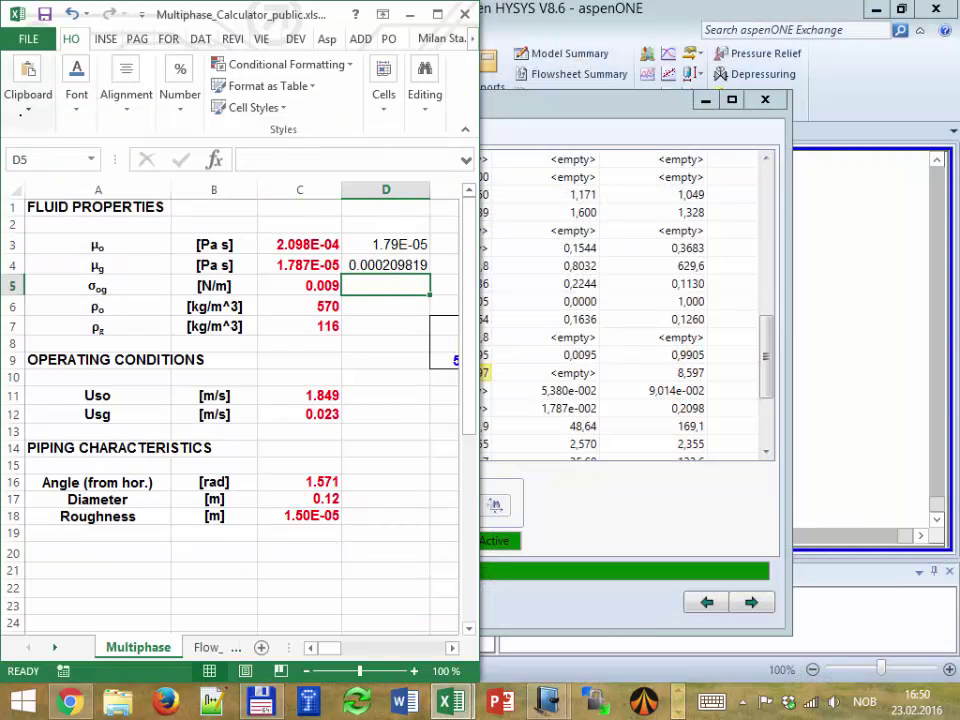
left_click(28, 90)
left_click(23, 182)
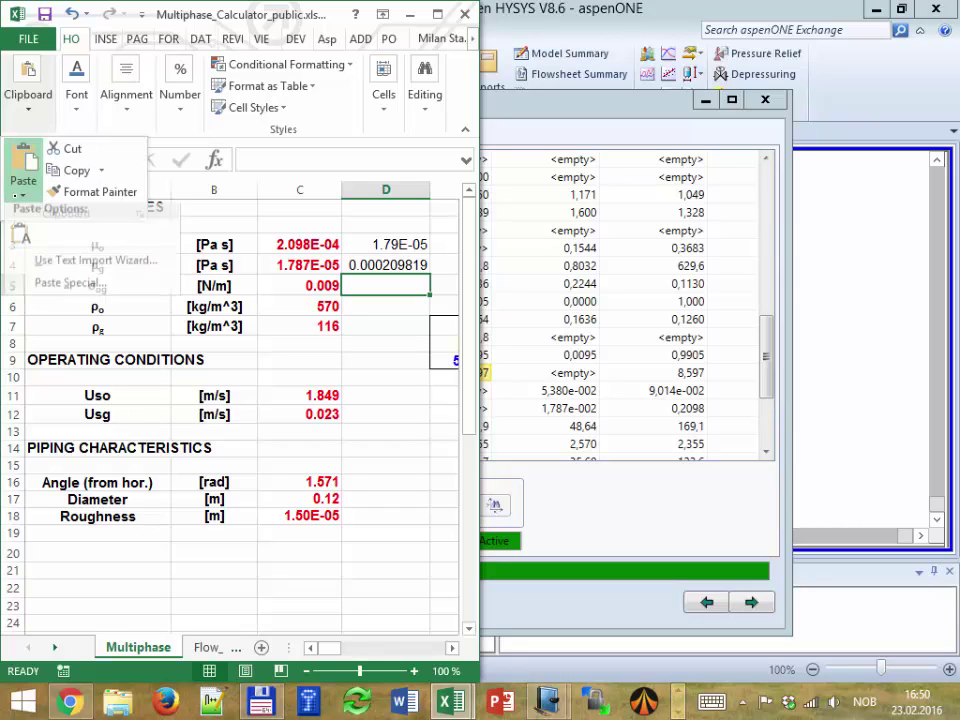
left_click(20, 235)
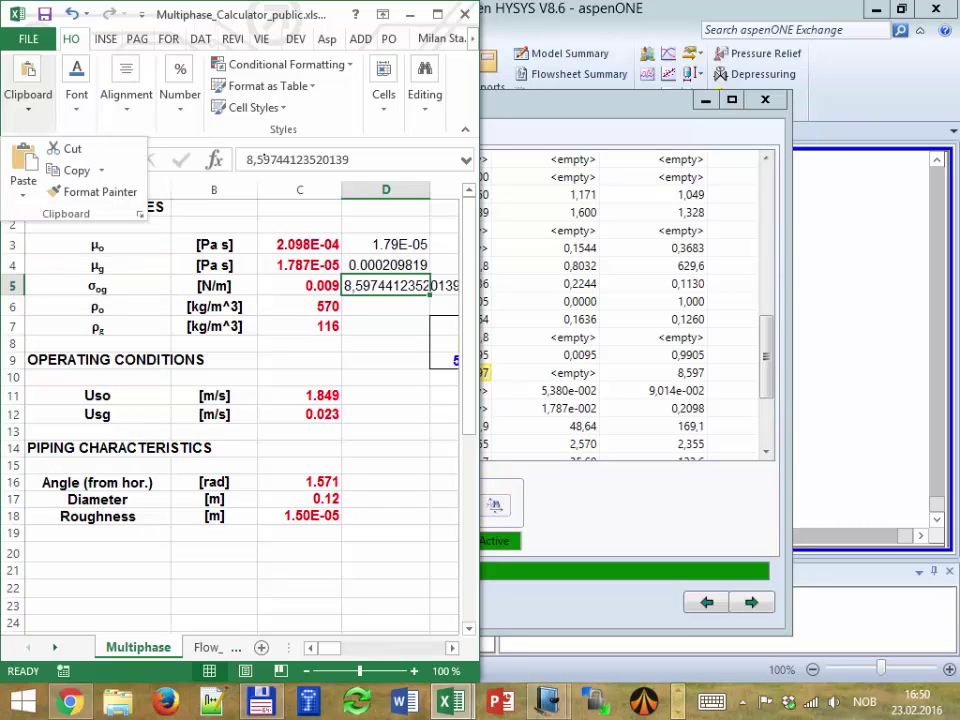
Replace the decimal comma in D5 with a point and convert the surface tension to N/m with =8.59744123520139/1000.
left_click(252, 159)
key("BackSpace")
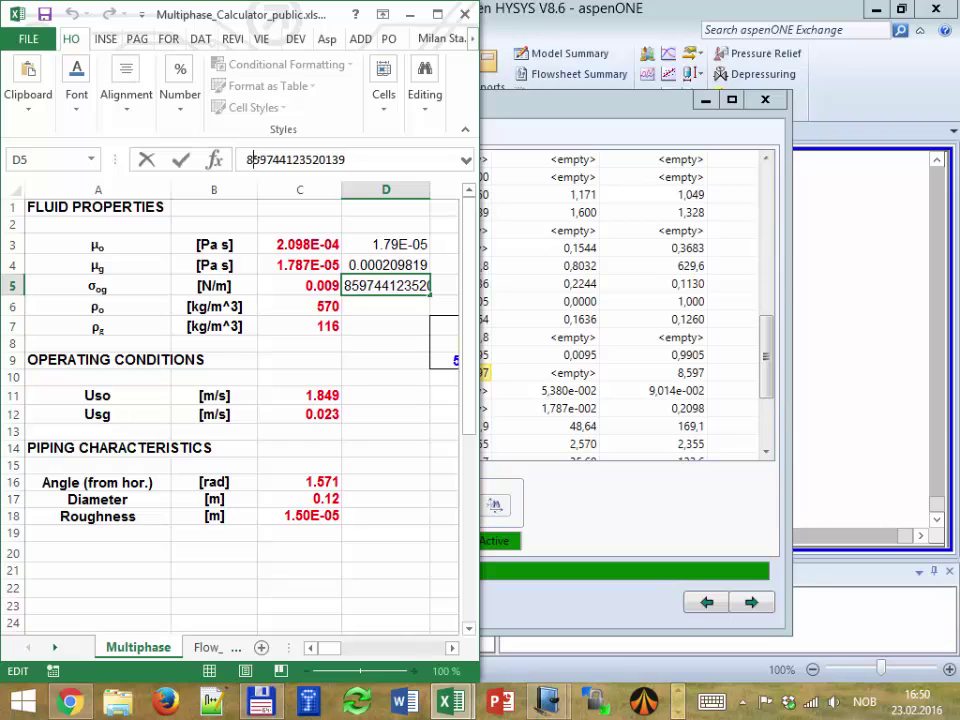
type(".")
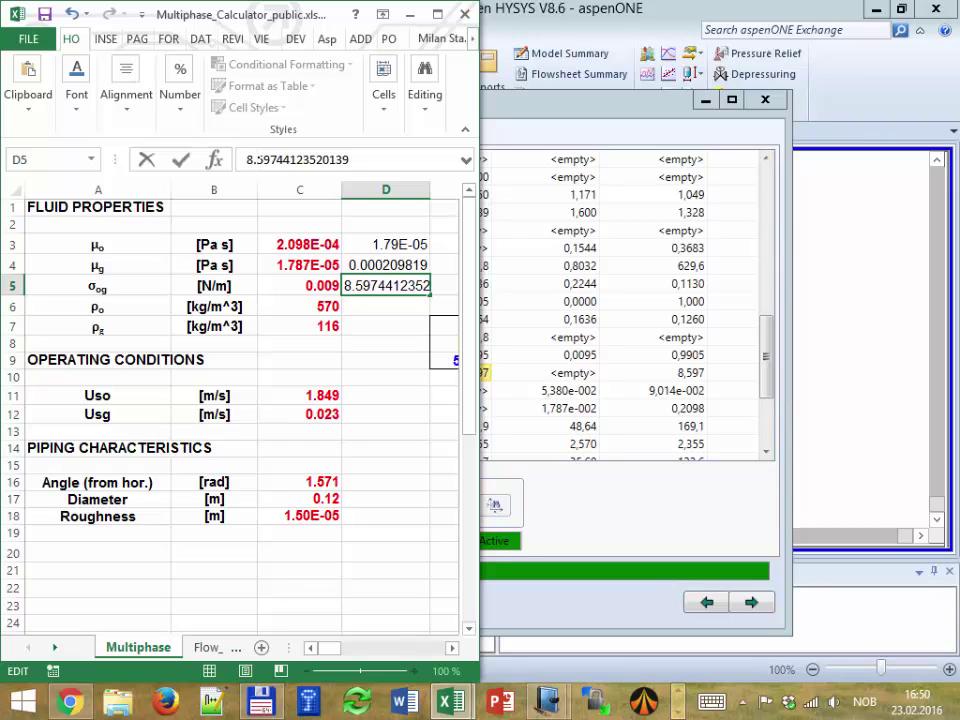
key("Left")
type("=")
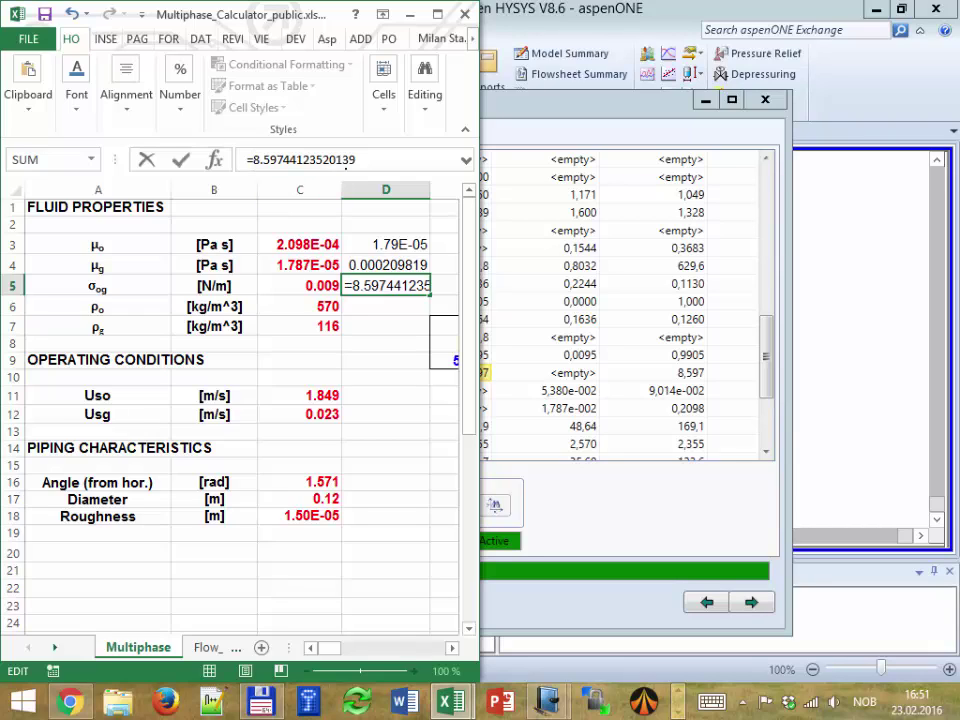
left_click(358, 161)
type("/1000")
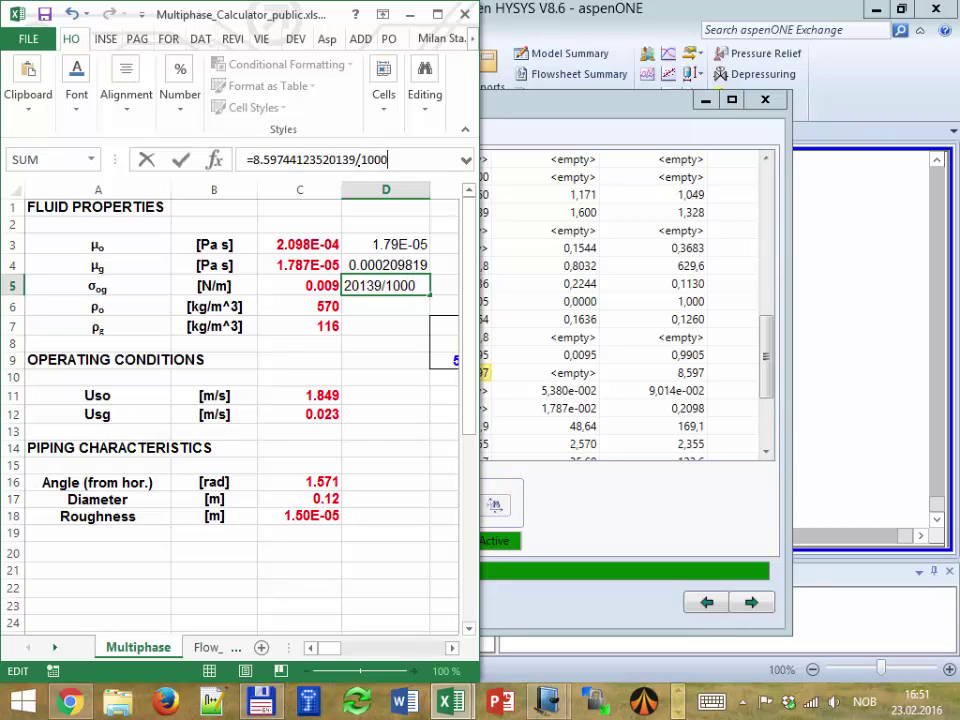
key("Return")
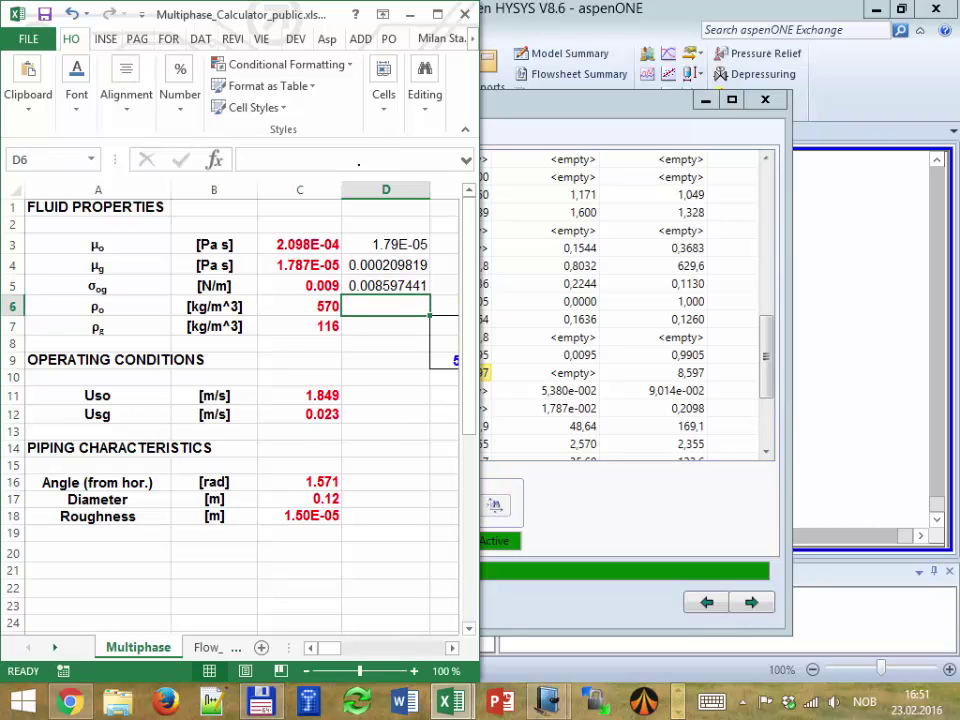
Copy the converted surface tension from D5 and paste it as a value into the surface tension cell C5.
left_click(381, 286)
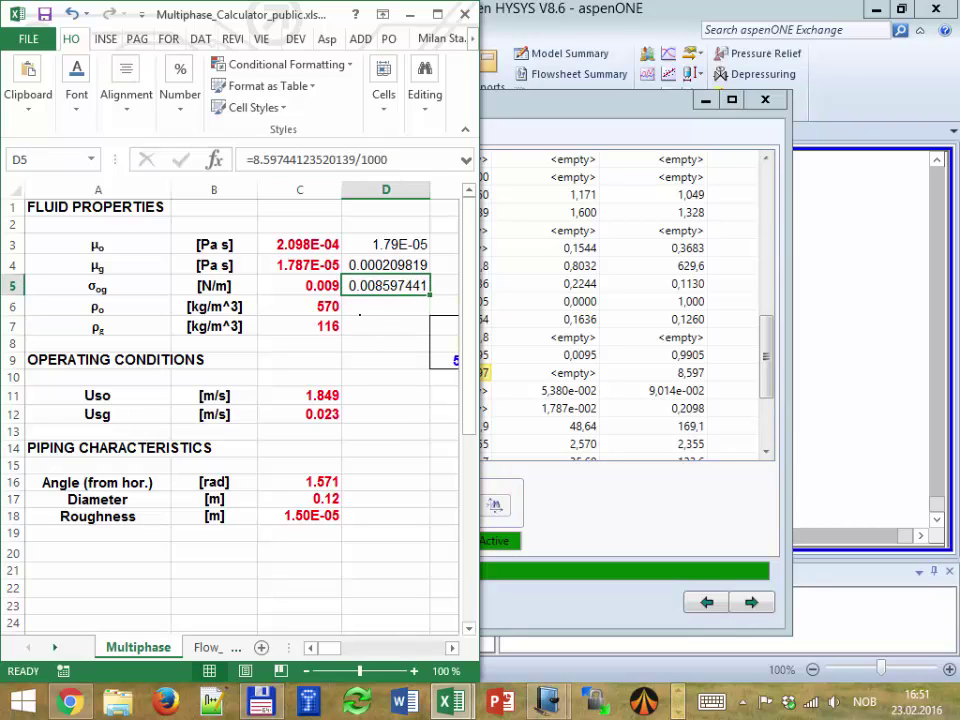
key("ctrl+c")
key("Left")
left_click(28, 92)
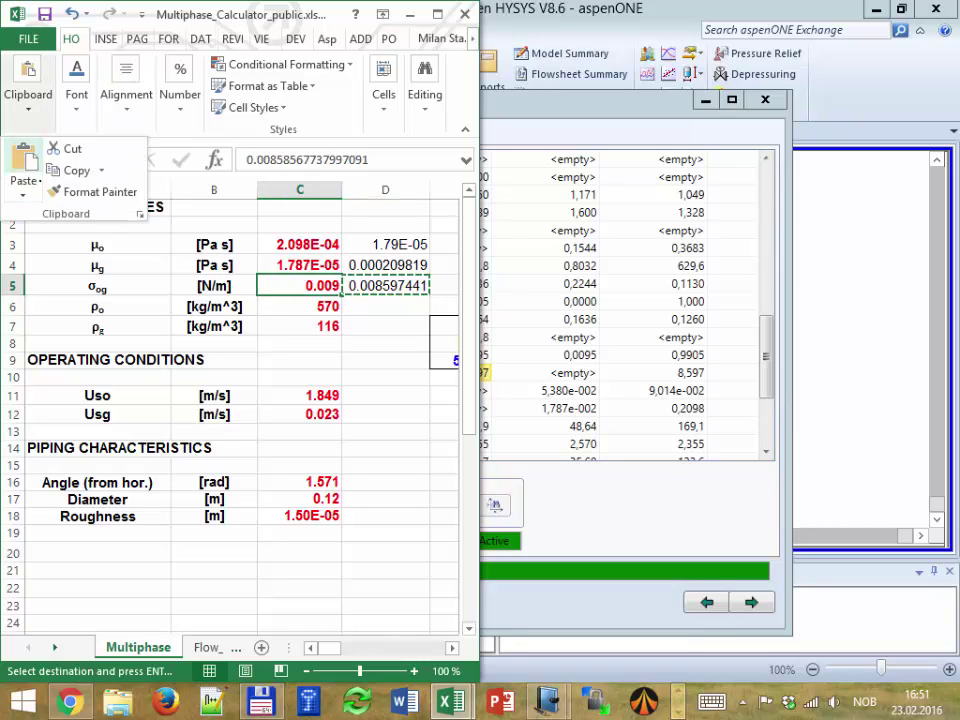
left_click(24, 180)
left_click(15, 238)
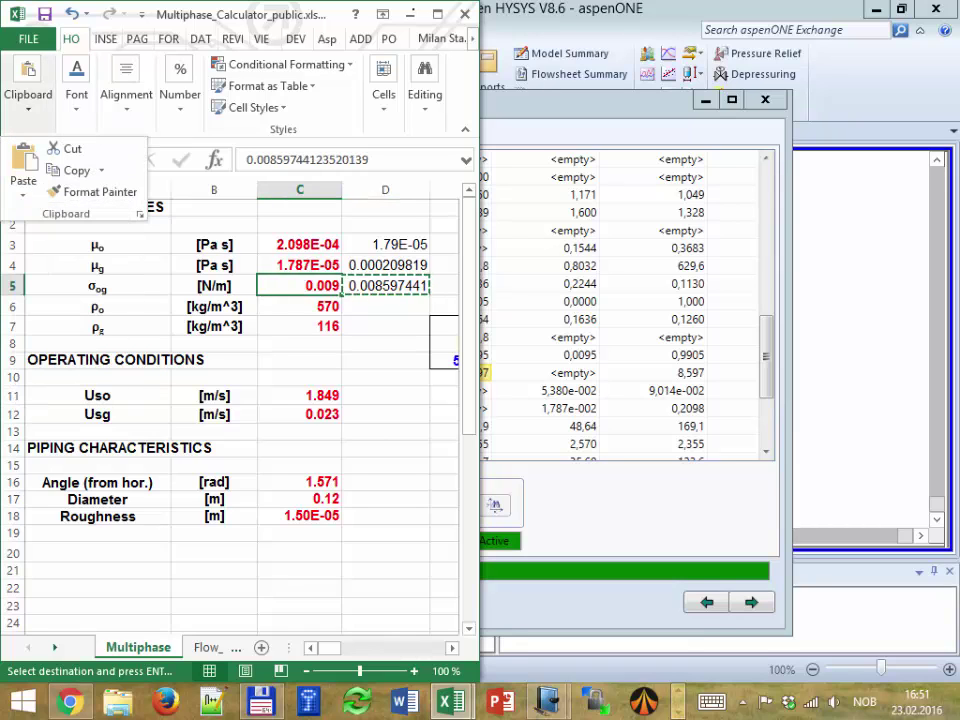
Maximize the calculator workbook and inspect the flow pattern result in F9 and the dp/dx result in E9.
left_click(437, 14)
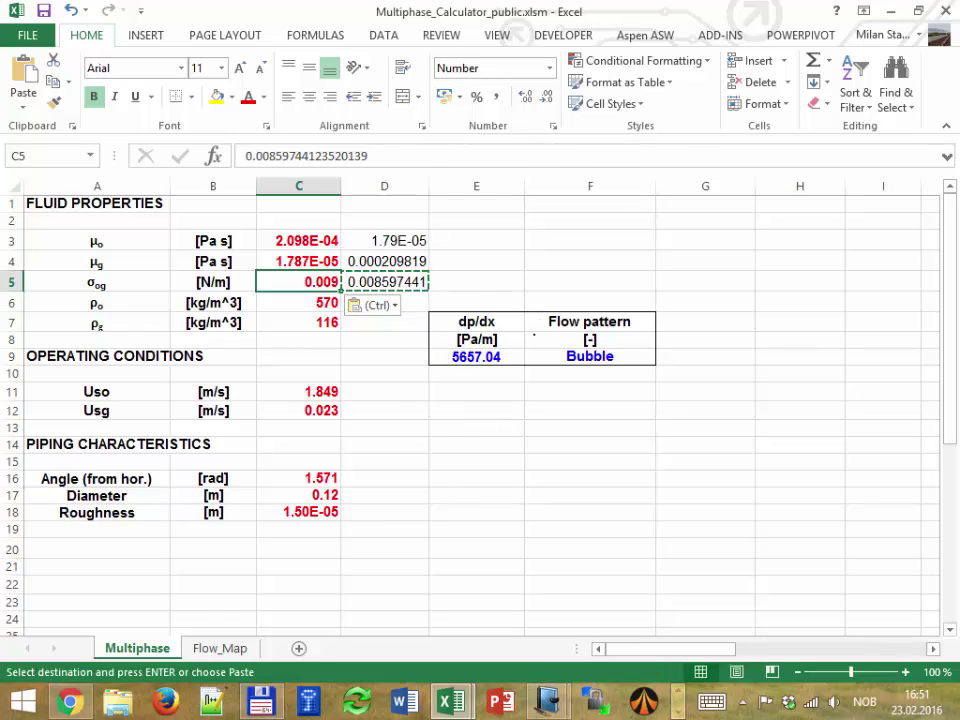
left_click(567, 356)
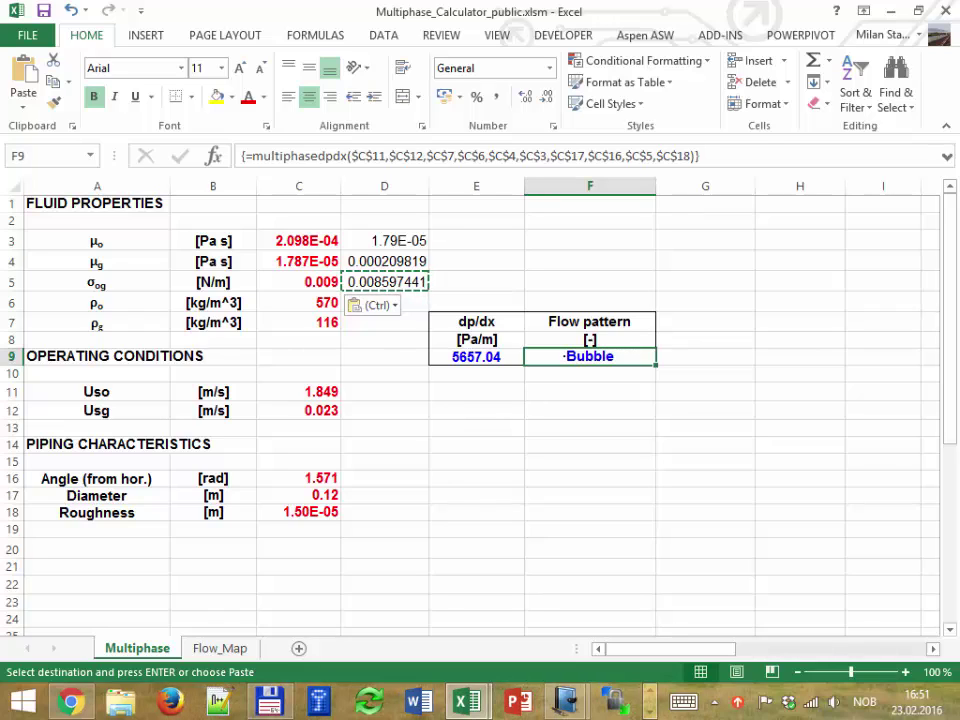
left_click(484, 357)
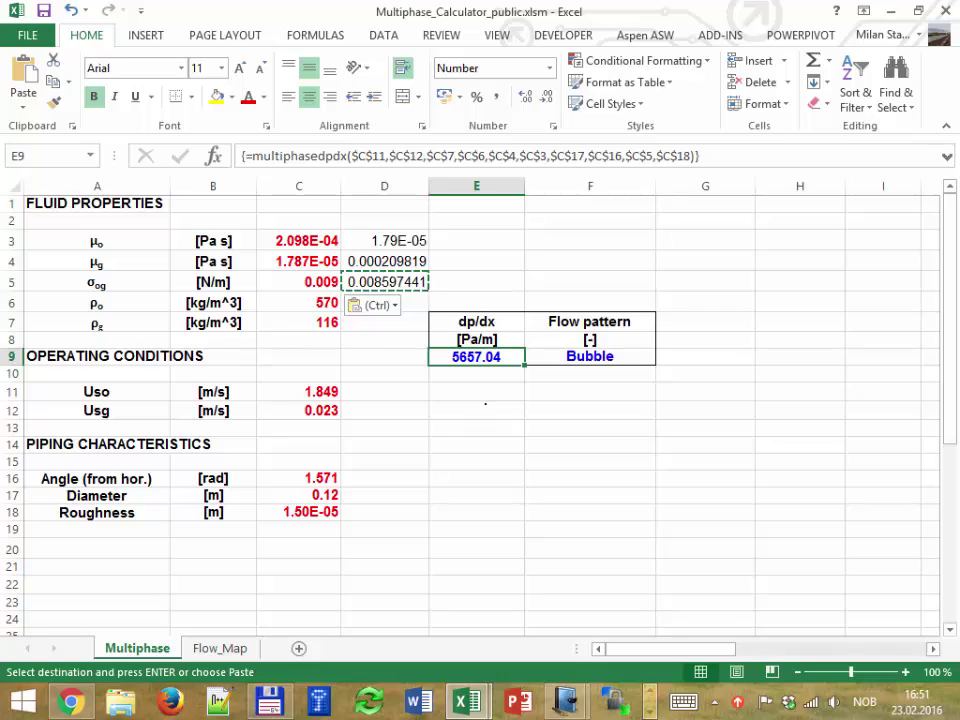
Examine the flow pattern map against Usl and Usg on the Flow_Map sheet with the whole map in view.
key("ctrl+Page_Down")
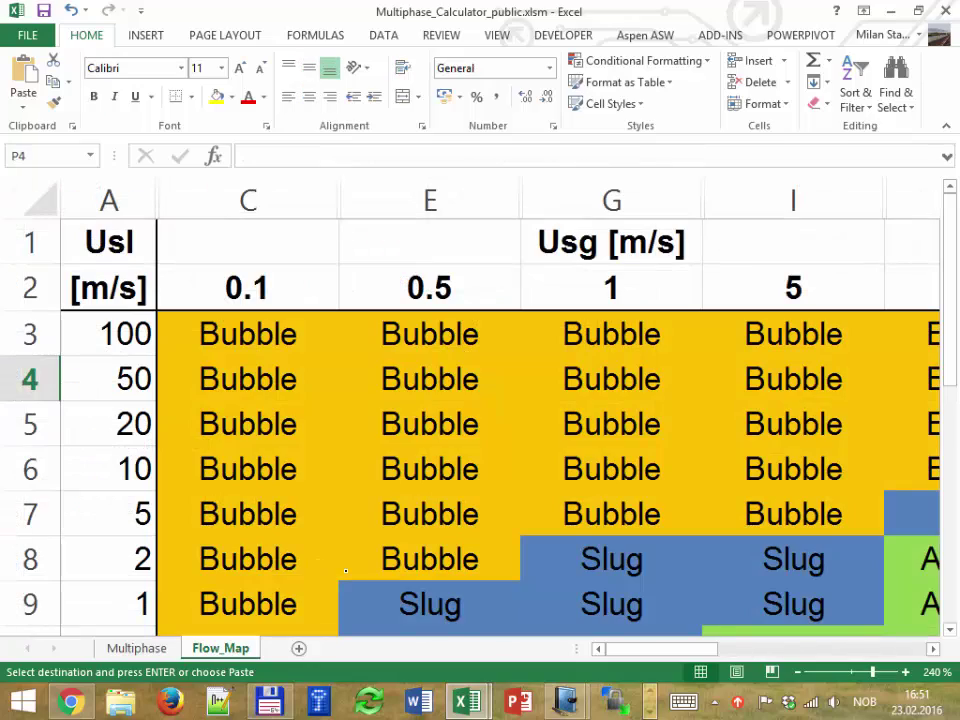
scroll(600, 505, "down", 4, "ctrl")
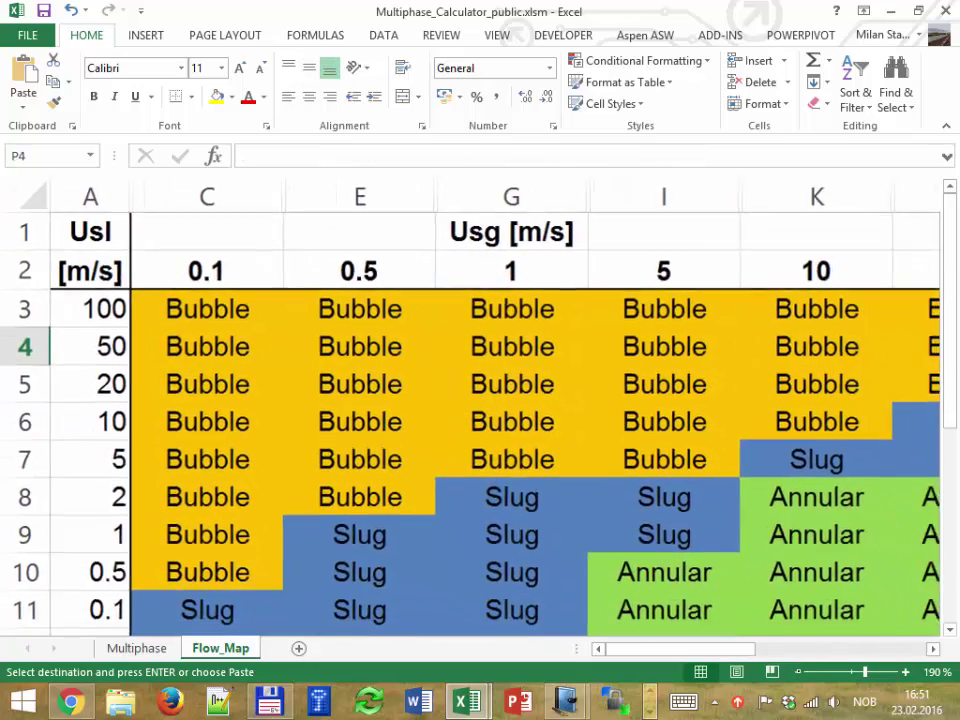
scroll(480, 400, "down", 3, "ctrl")
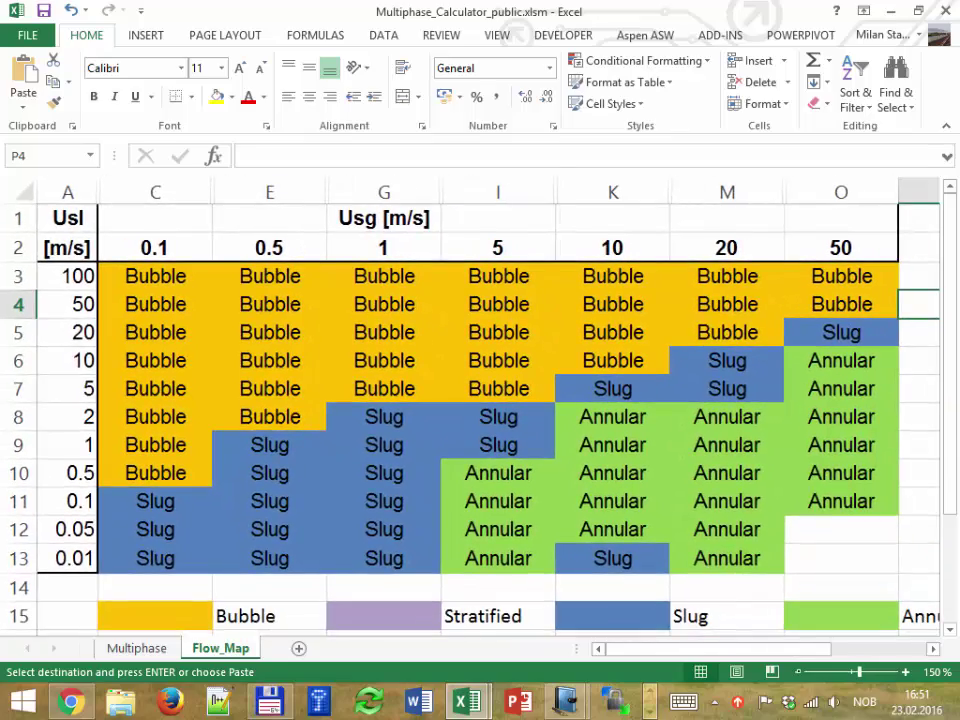
scroll(480, 400, "left", 1)
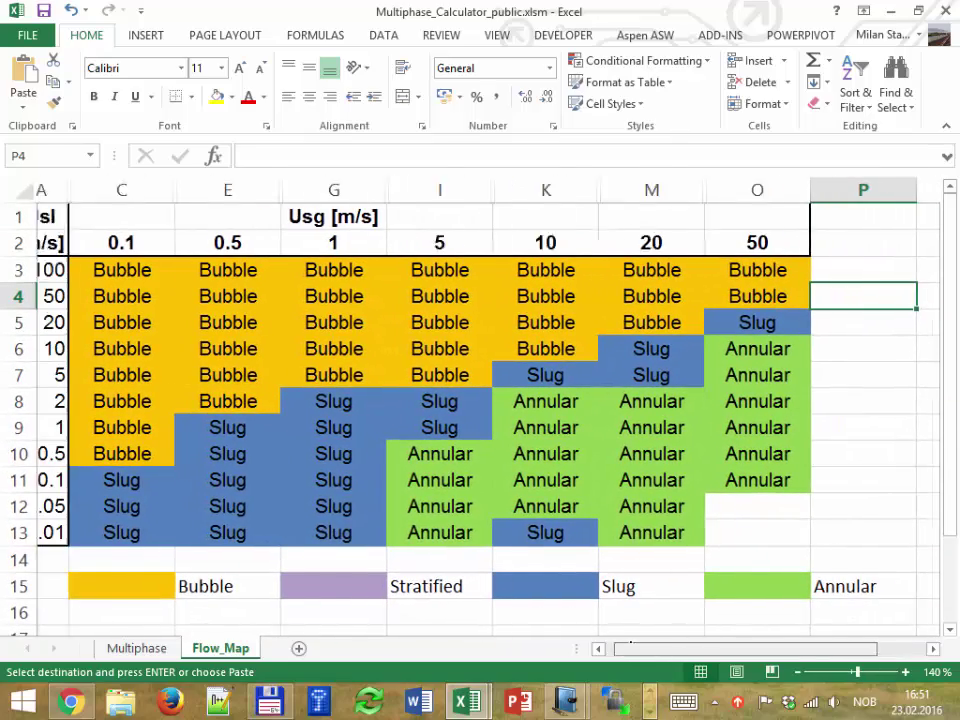
Return to the Multiphase sheet of the calculator workbook and copy the dp/dx result in E9.
left_click(342, 218)
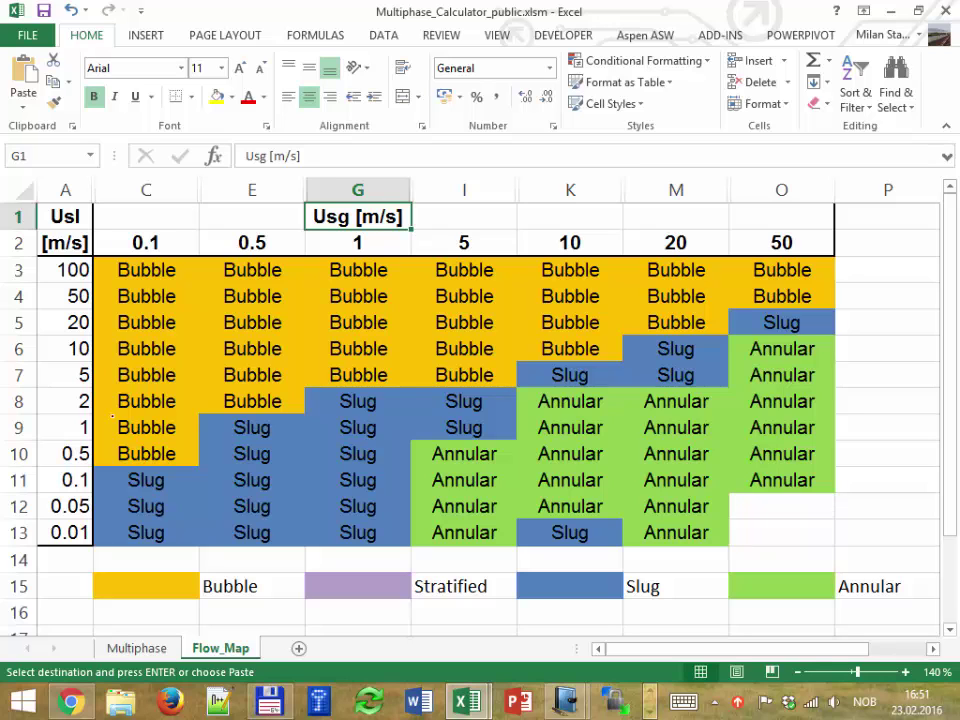
left_click(136, 648)
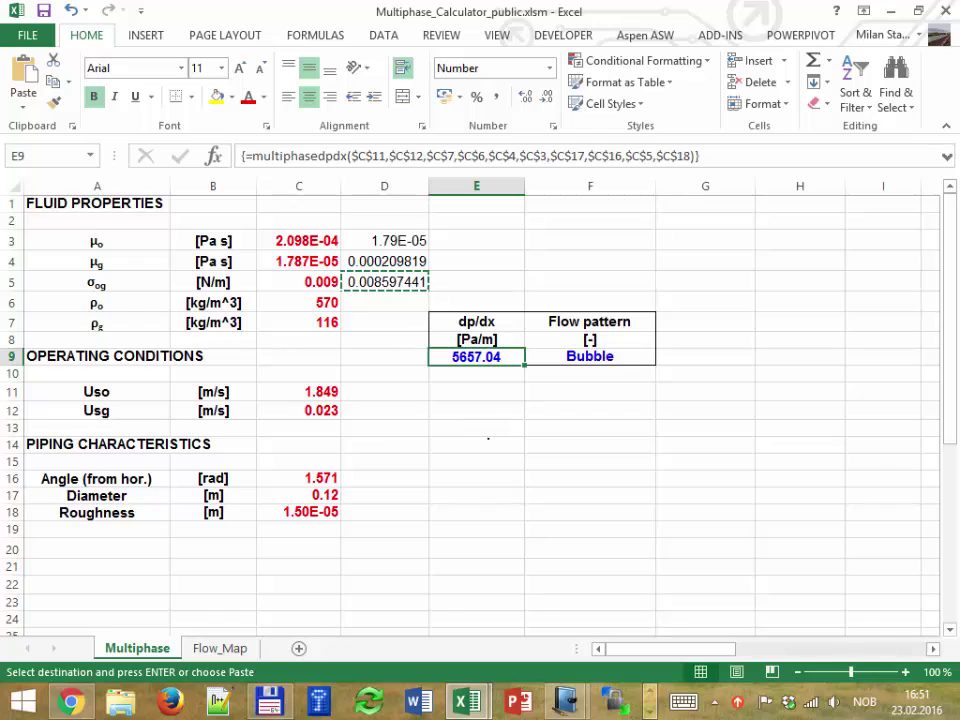
key("ctrl+c")
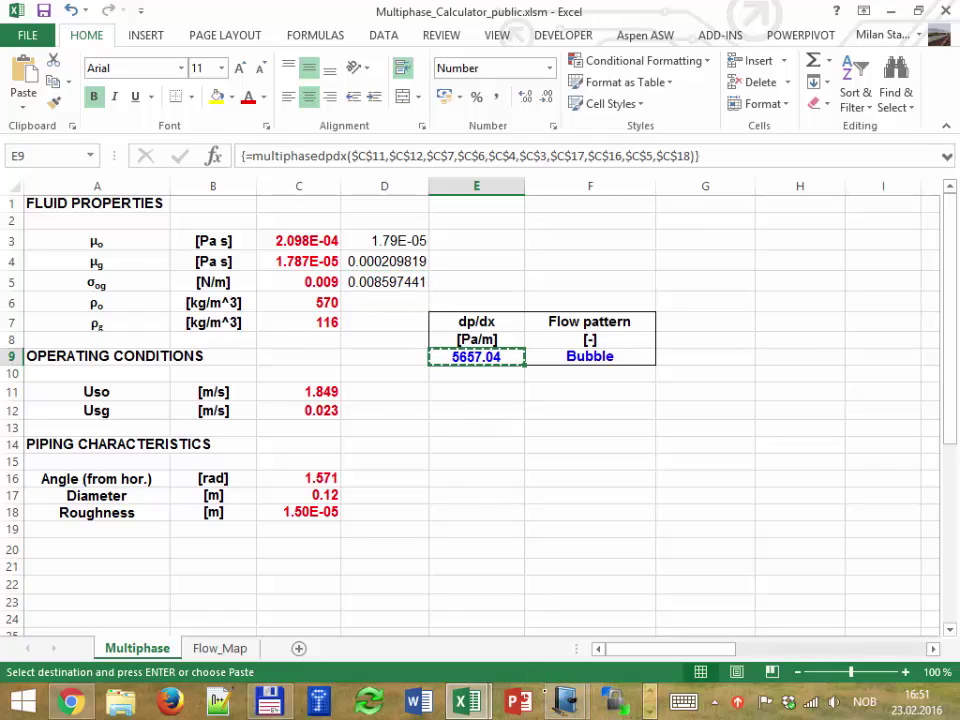
Switch to the maximized pressure drop workbook and paste the copied dp/dx as a value into R28.
mouse_move(466, 700)
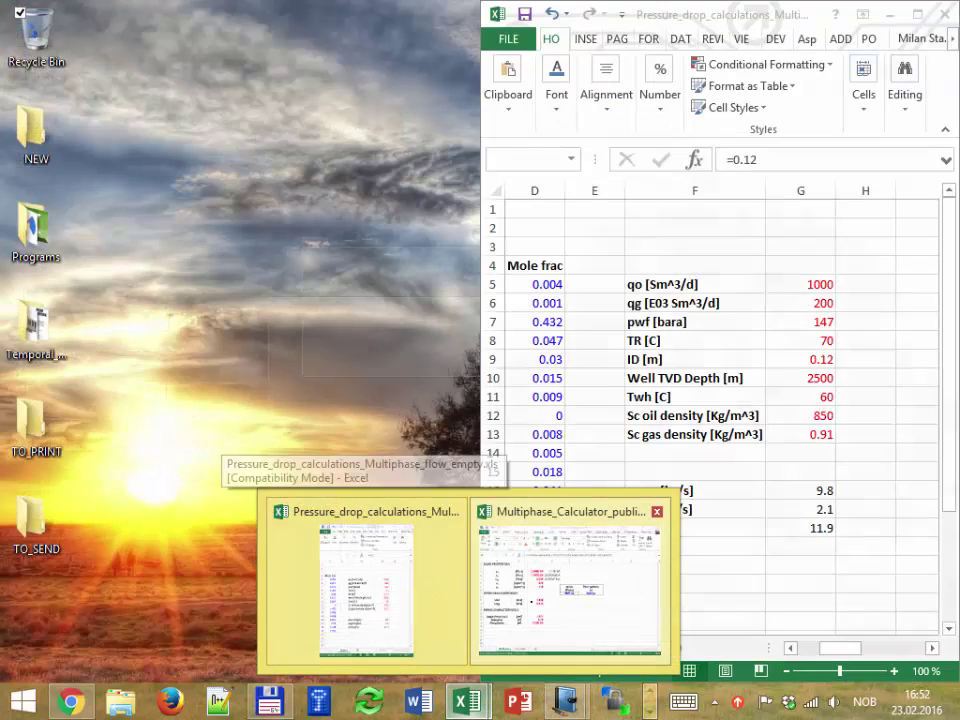
left_click(365, 585)
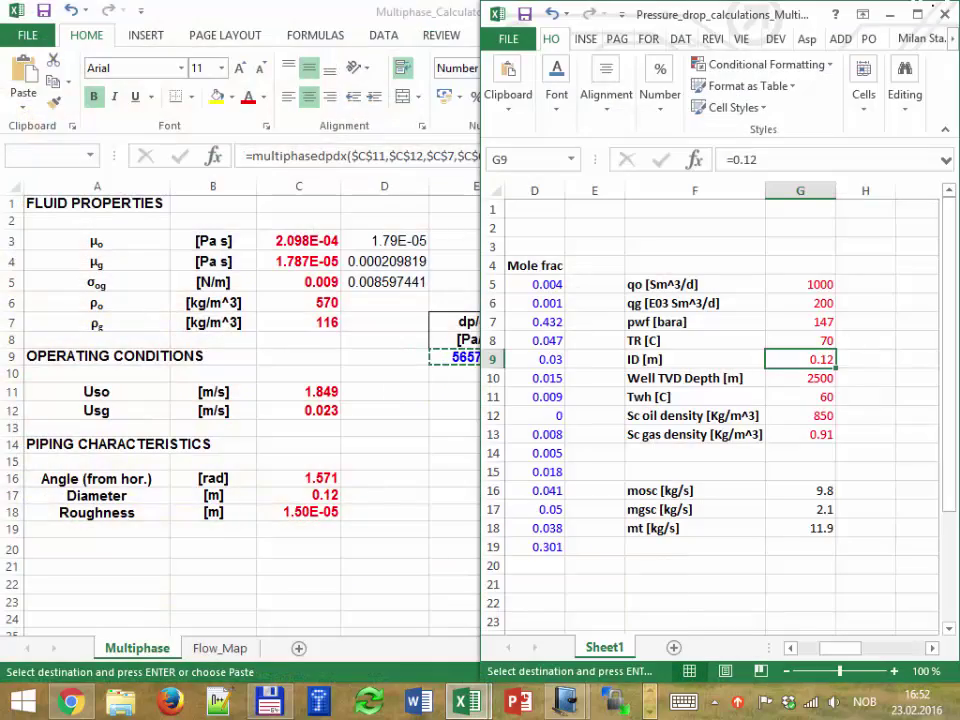
left_click(917, 14)
left_click_drag(812, 648, 801, 649)
scroll(585, 519, "down", 3)
left_click_drag(720, 650, 772, 655)
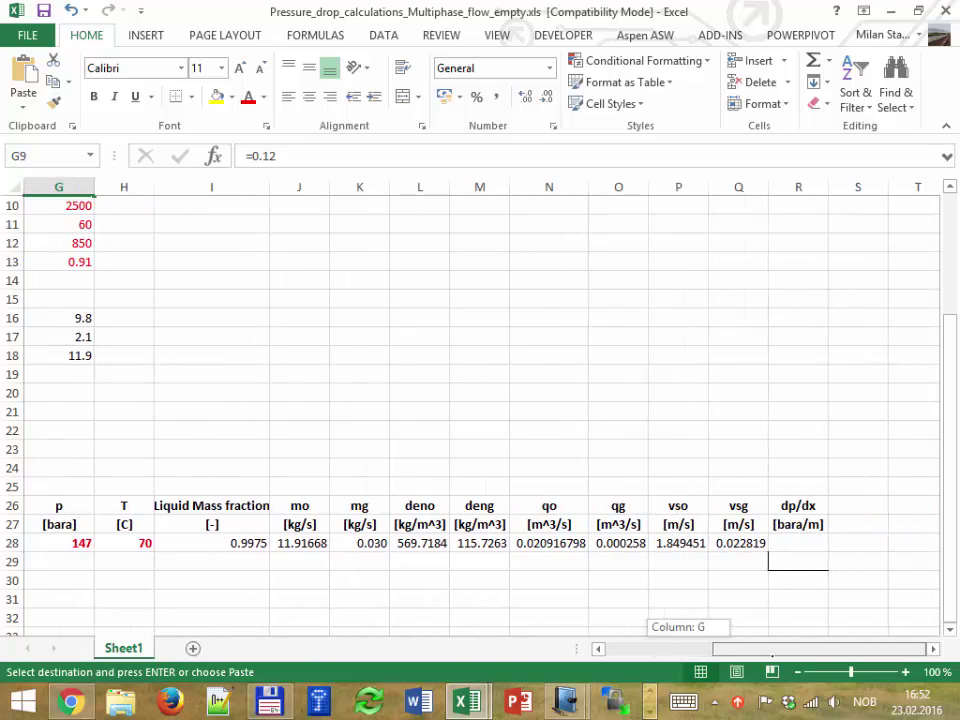
left_click(798, 543)
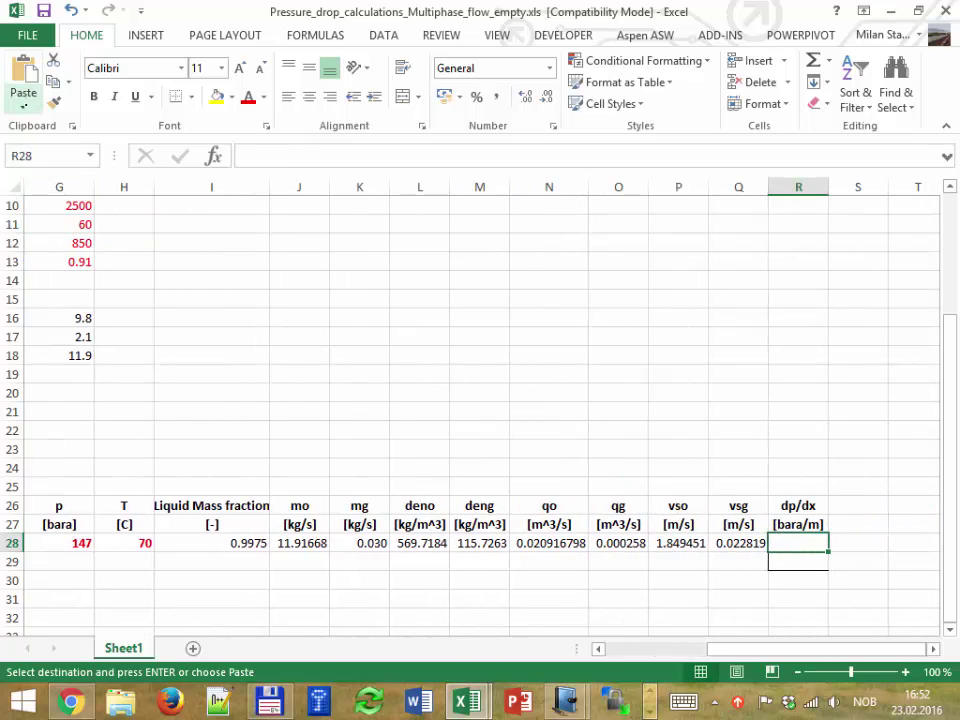
left_click(23, 100)
left_click(14, 172)
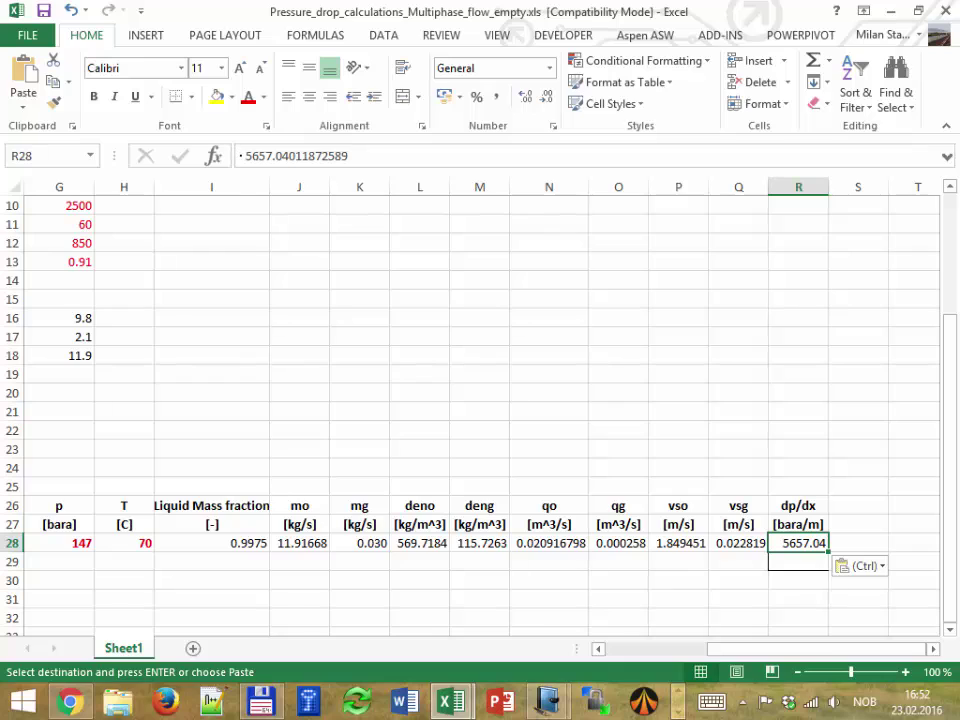
Convert the dp/dx in R28 from Pa/m to bara/m with =5657.04011872589/1e5.
left_click(241, 156)
type("=")
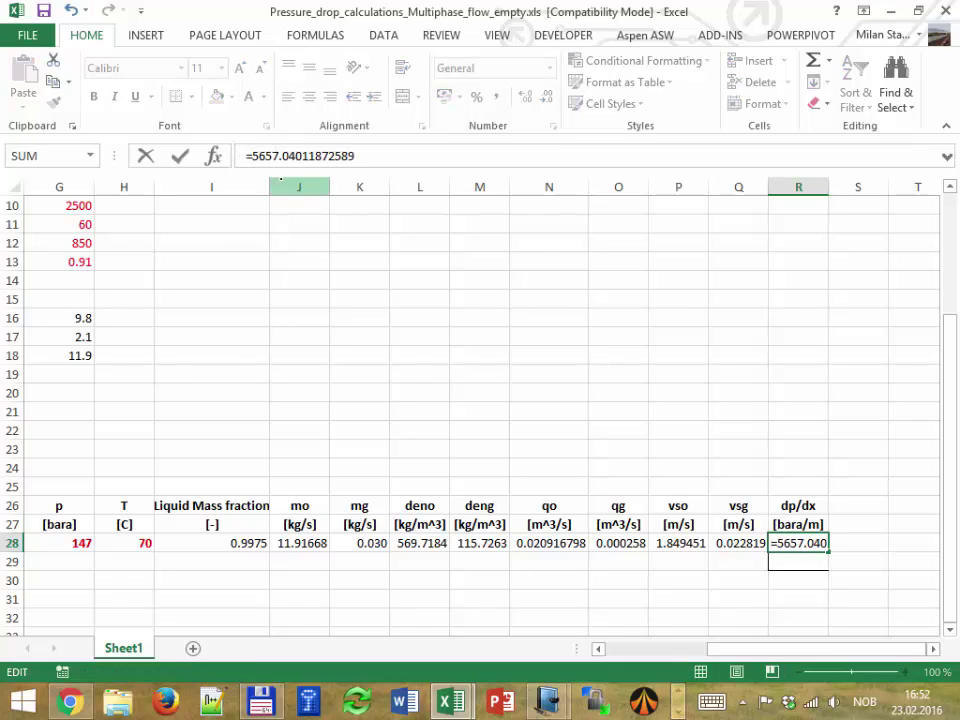
left_click(368, 156)
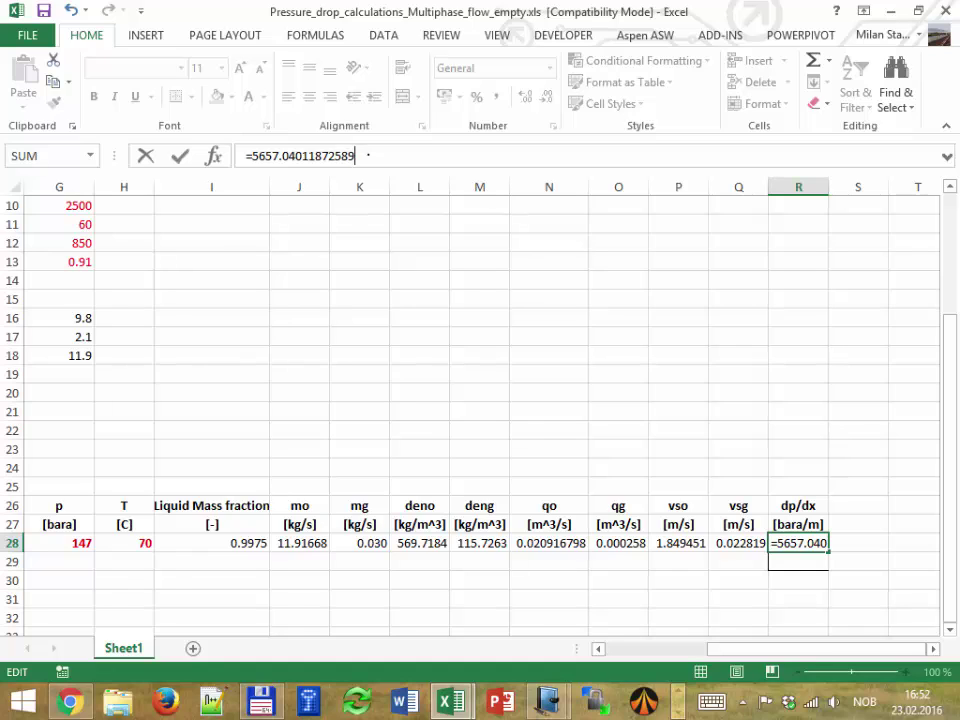
type("/1e5")
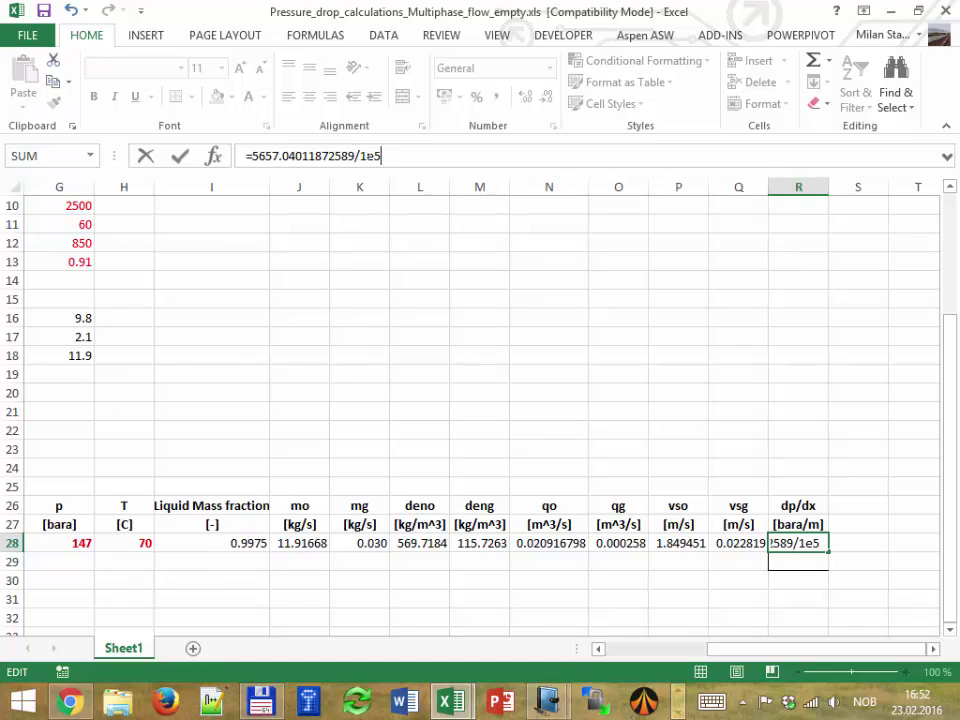
key("Return")
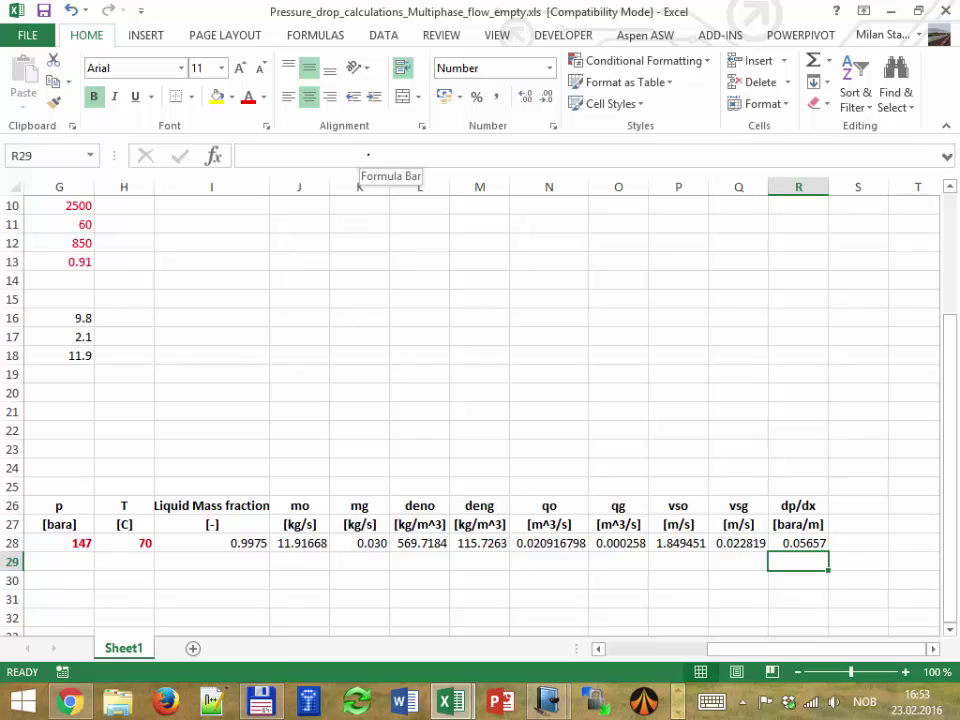
Switch to the 20160223.jnt note in Windows Journal and add a blank page 13 after page 12.
mouse_move(547, 701)
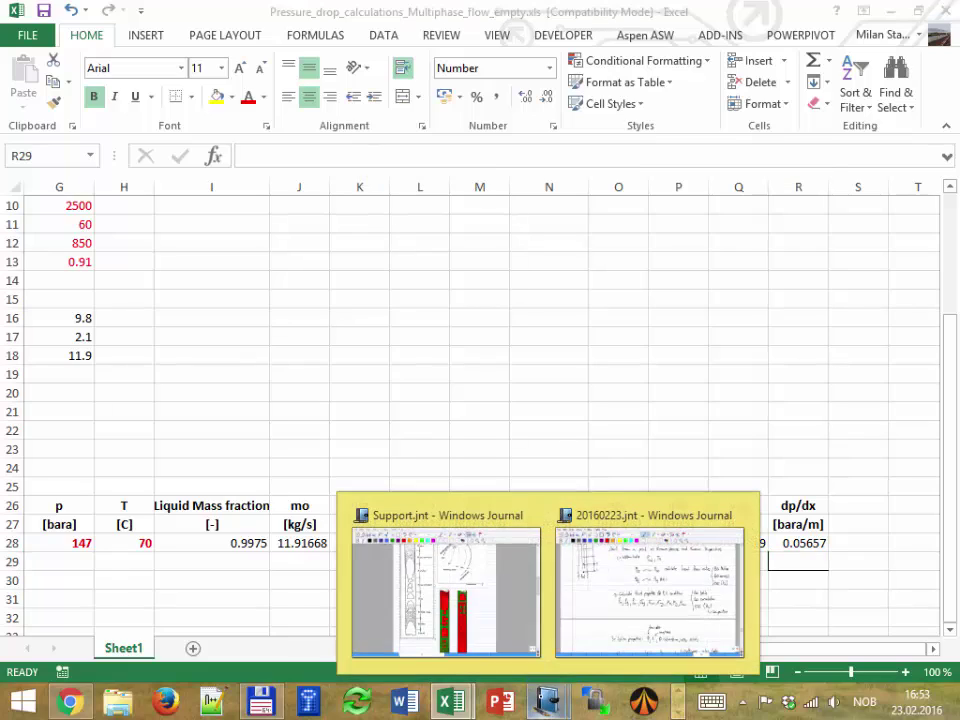
left_click(649, 589)
scroll(470, 380, "down", 15)
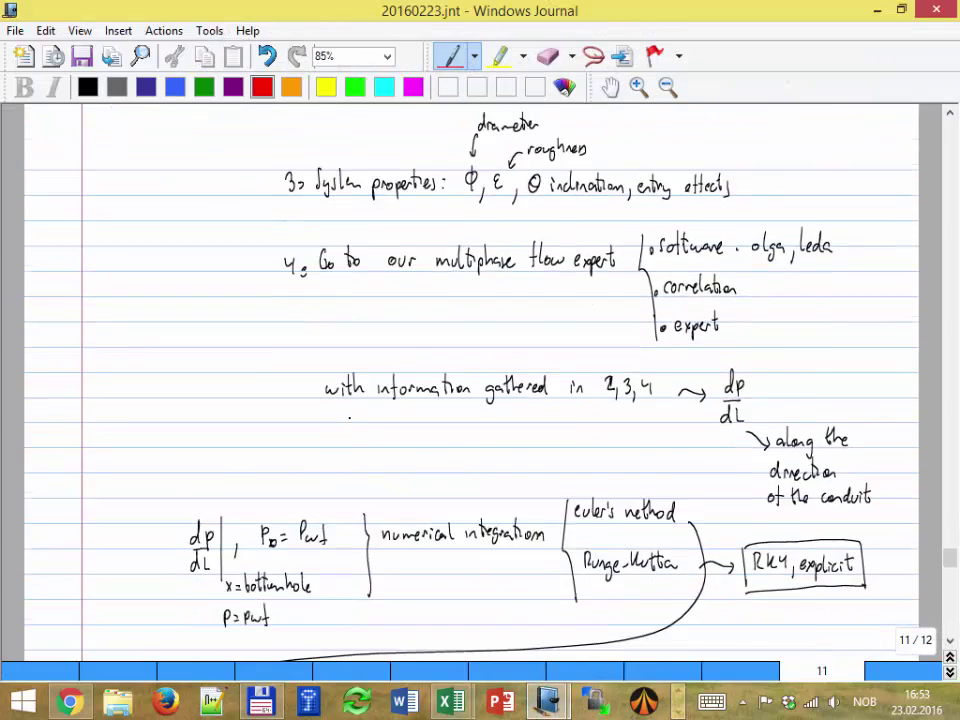
scroll(349, 417, "down", 20)
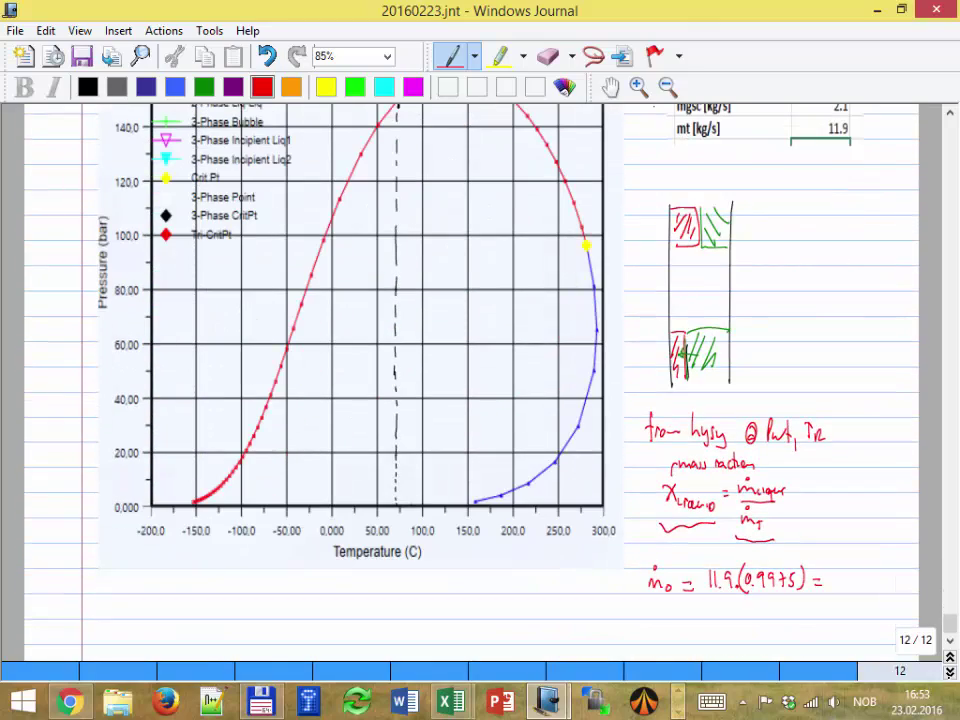
key("Page_Down")
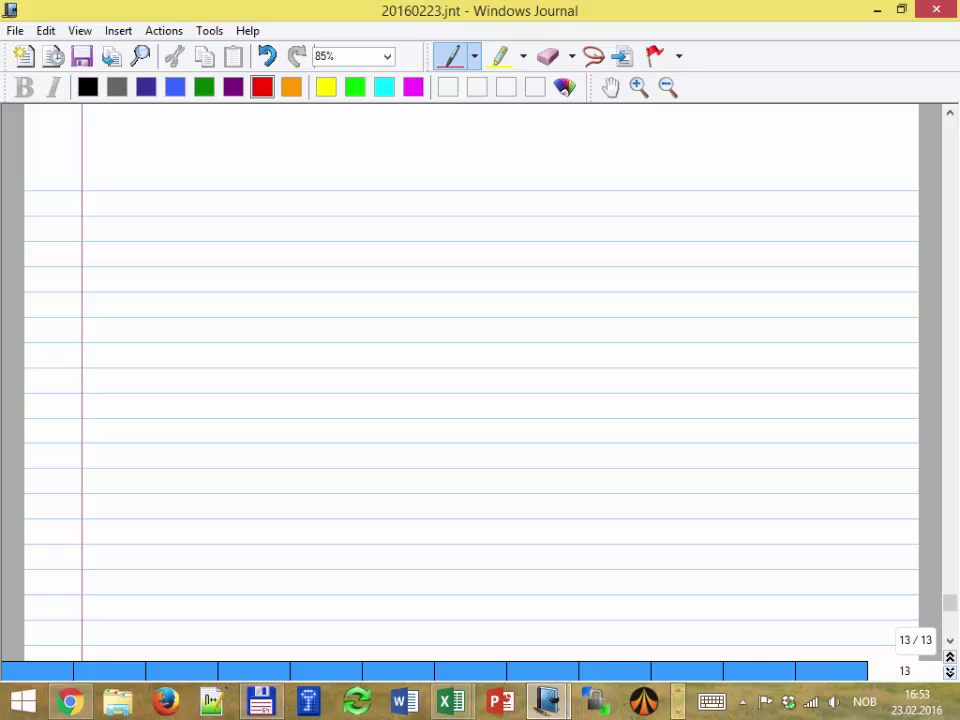
Switch back to the pressure drop workbook and check the TVD depth steps, starting with F28.
mouse_move(451, 701)
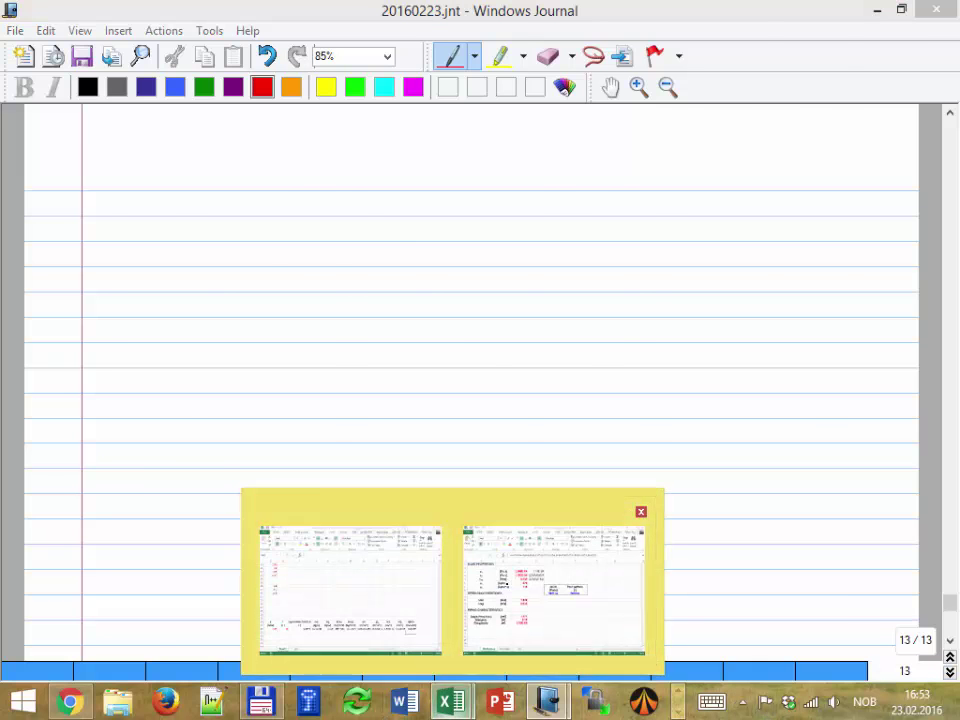
left_click(507, 584)
scroll(429, 551, "down", 2)
left_click(449, 700)
left_click(392, 580)
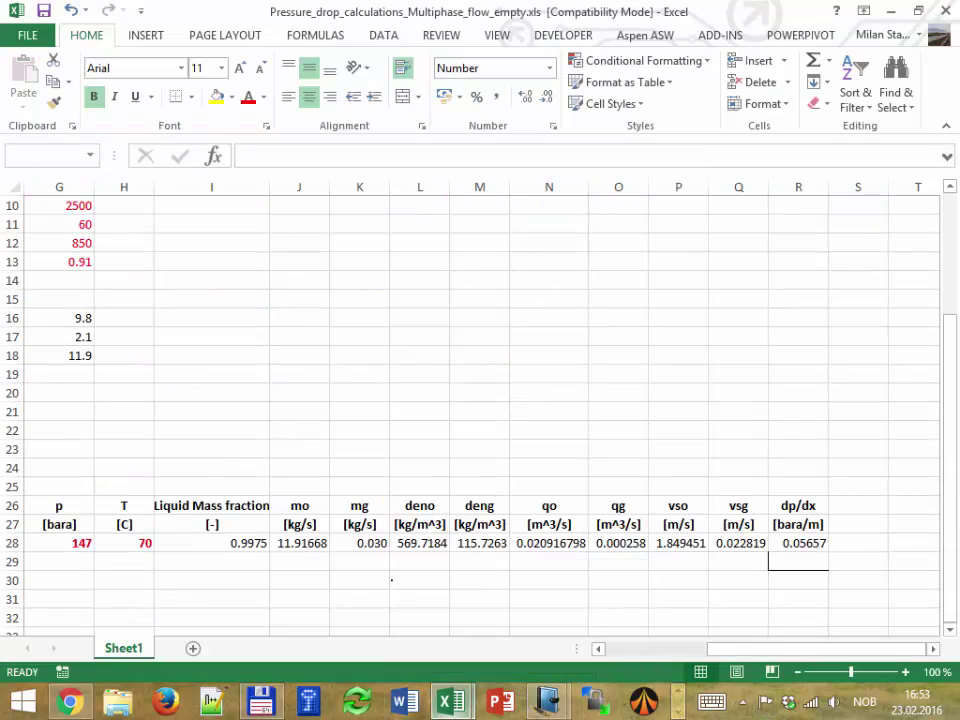
left_click_drag(737, 649, 671, 649)
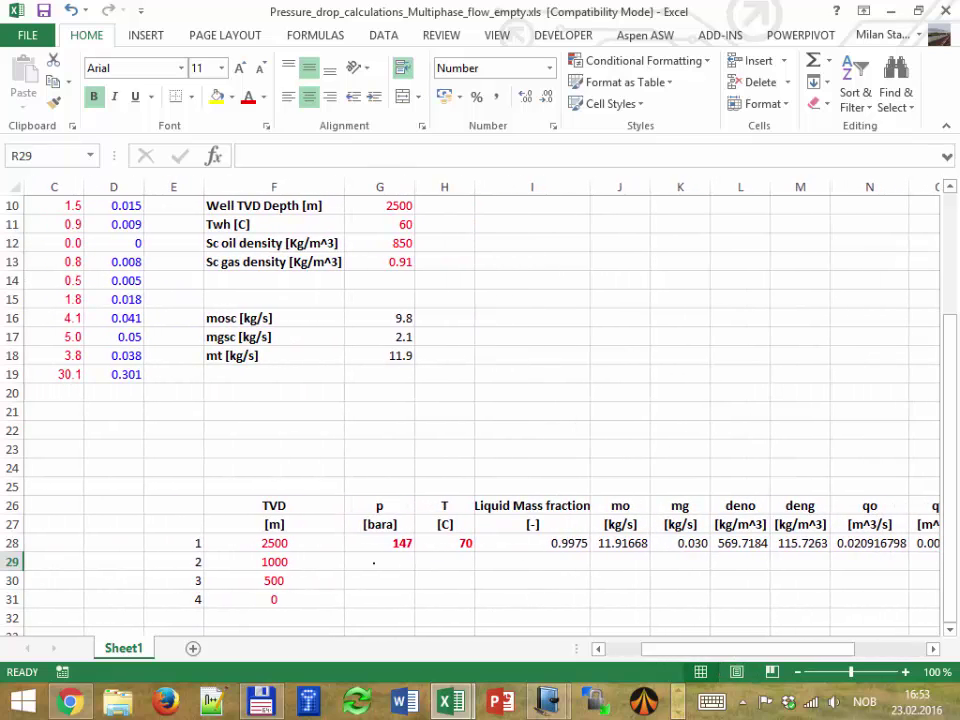
left_click(291, 543)
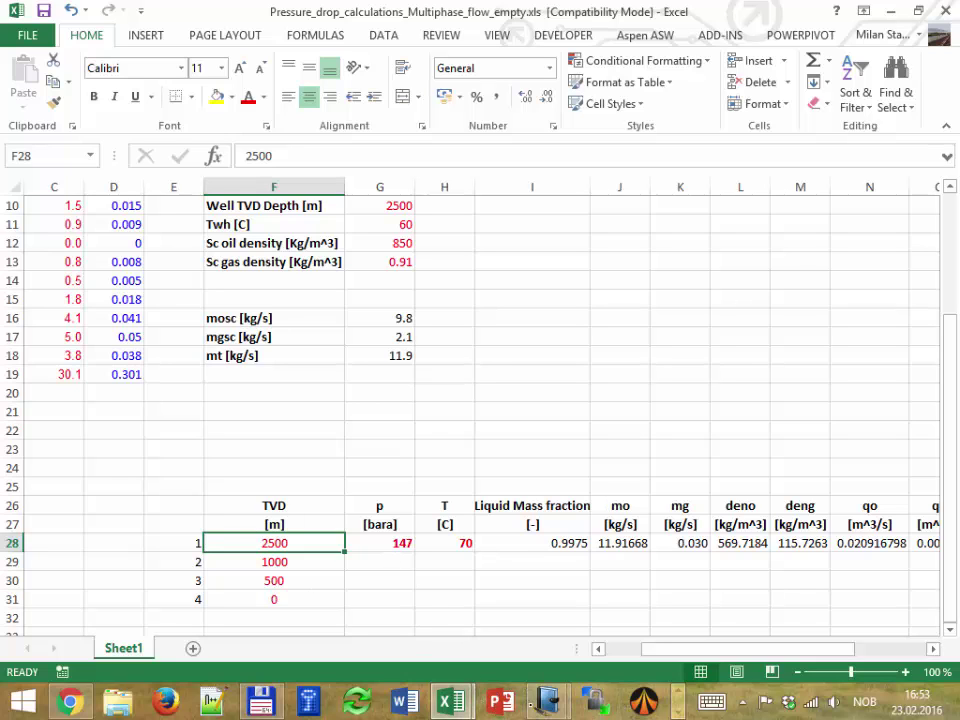
Handwrite the start of the pressure equation in red on page 13 of the 20160223.jnt note: P|1500m = P|2500m.
left_click(546, 700)
left_click(606, 587)
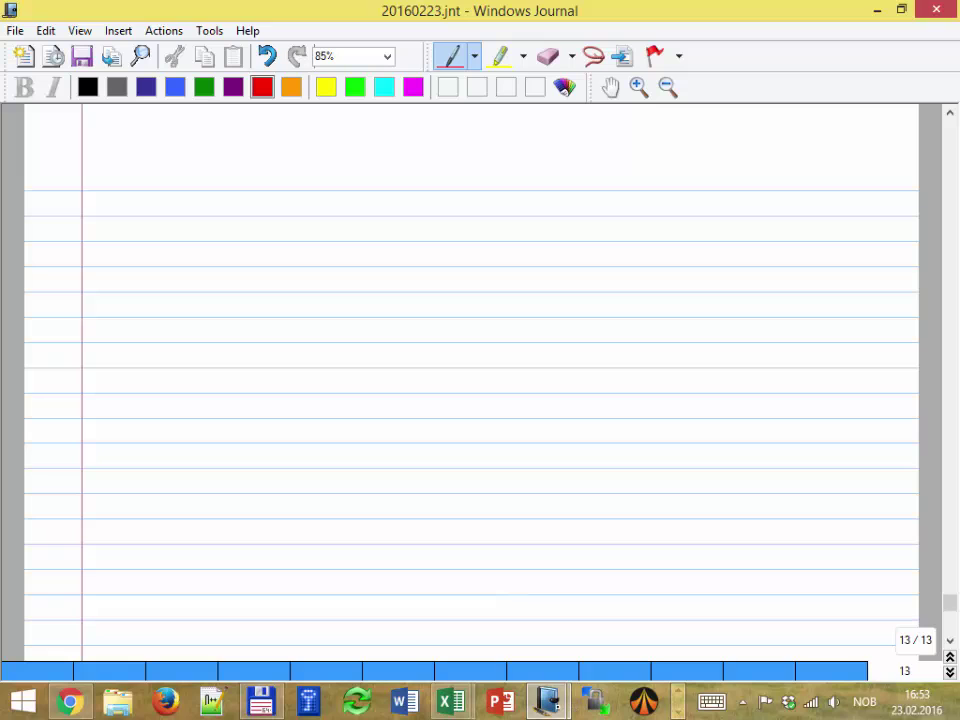
scroll(560, 596, "up", 3)
scroll(439, 435, "down", 2)
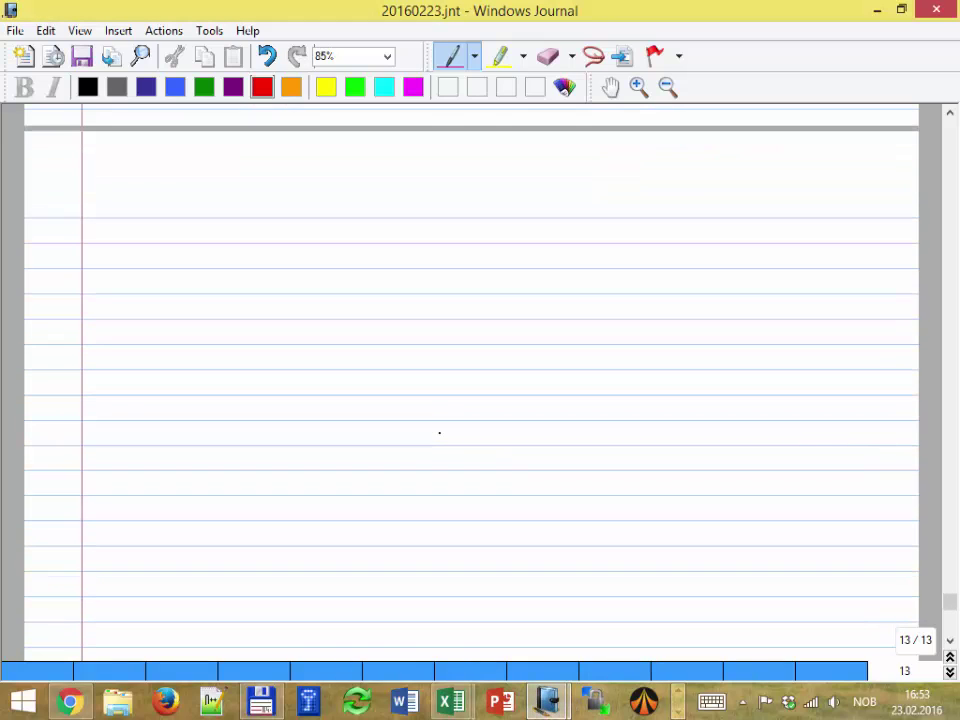
mouse_move(184, 236)
left_mouse_down()
mouse_move(190, 220)
mouse_move(205, 247)
mouse_move(218, 242)
left_mouse_up()
mouse_move(228, 241)
left_mouse_down()
mouse_move(243, 246)
mouse_move(262, 229)
left_mouse_up()
mouse_move(251, 233)
left_mouse_down()
mouse_move(283, 222)
mouse_move(299, 245)
left_mouse_up()
left_click_drag(310, 242, 307, 243)
left_click_drag(318, 242, 337, 246)
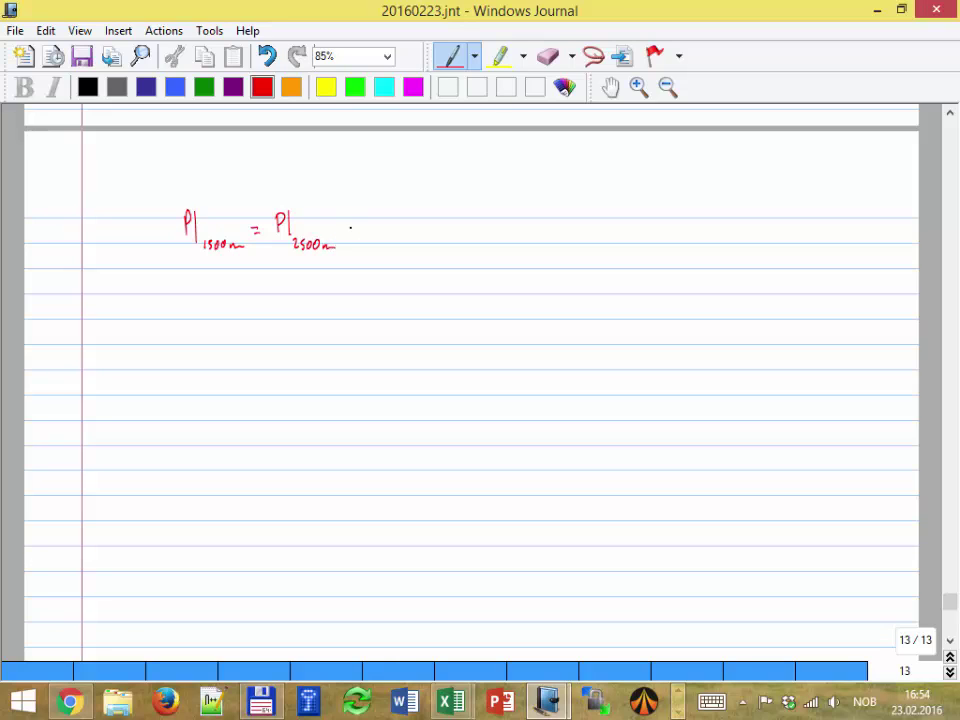
Continue the handwritten equation with minus dP/dL evaluated at 2500m, followed by a multiplication dot.
left_click_drag(351, 226, 358, 226)
mouse_move(384, 220)
left_mouse_down()
mouse_move(386, 207)
mouse_move(396, 212)
mouse_move(386, 238)
mouse_move(393, 258)
left_mouse_up()
mouse_move(407, 195)
left_mouse_down()
mouse_move(408, 262)
mouse_move(441, 270)
left_mouse_up()
left_click_drag(443, 270, 457, 270)
left_click(429, 230)
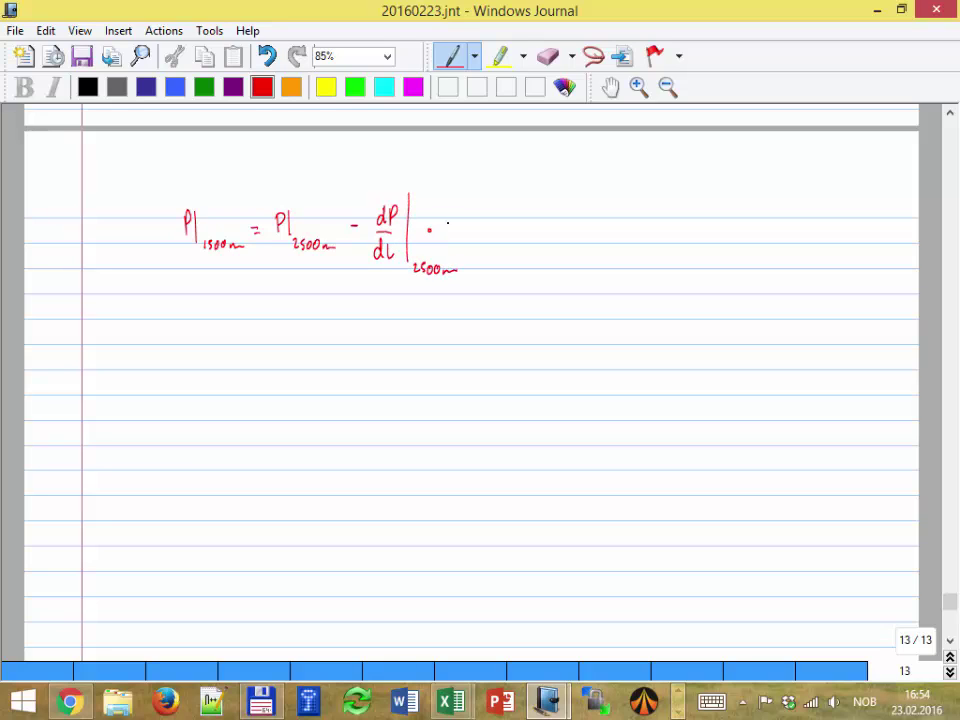
Handwrite the depth interval (1500 m) and the start of the numerical side, = 147 bara −.
mouse_move(446, 217)
left_mouse_down()
mouse_move(446, 228)
mouse_move(482, 217)
mouse_move(504, 232)
left_mouse_up()
left_click_drag(446, 210, 445, 235)
left_click_drag(518, 223, 561, 228)
mouse_move(565, 216)
left_mouse_down()
mouse_move(570, 228)
mouse_move(595, 226)
left_mouse_up()
left_click_drag(597, 226, 633, 222)
Handwrite 0.02 bara/m as the pressure gradient after 147 bara −.
scroll(624, 227, "up", 5)
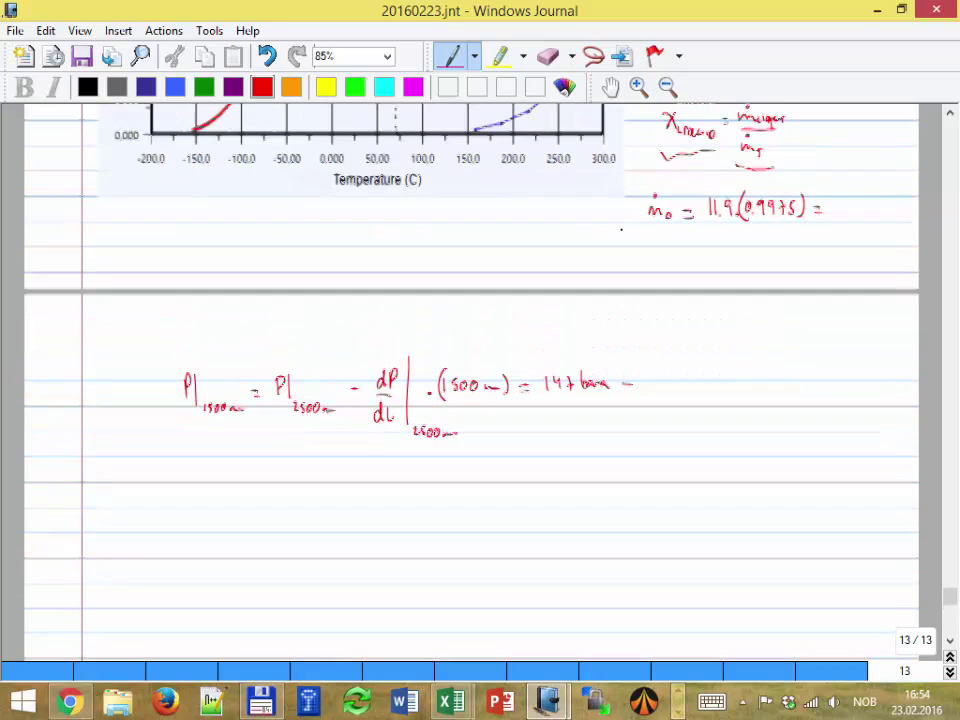
scroll(621, 229, "down", 3)
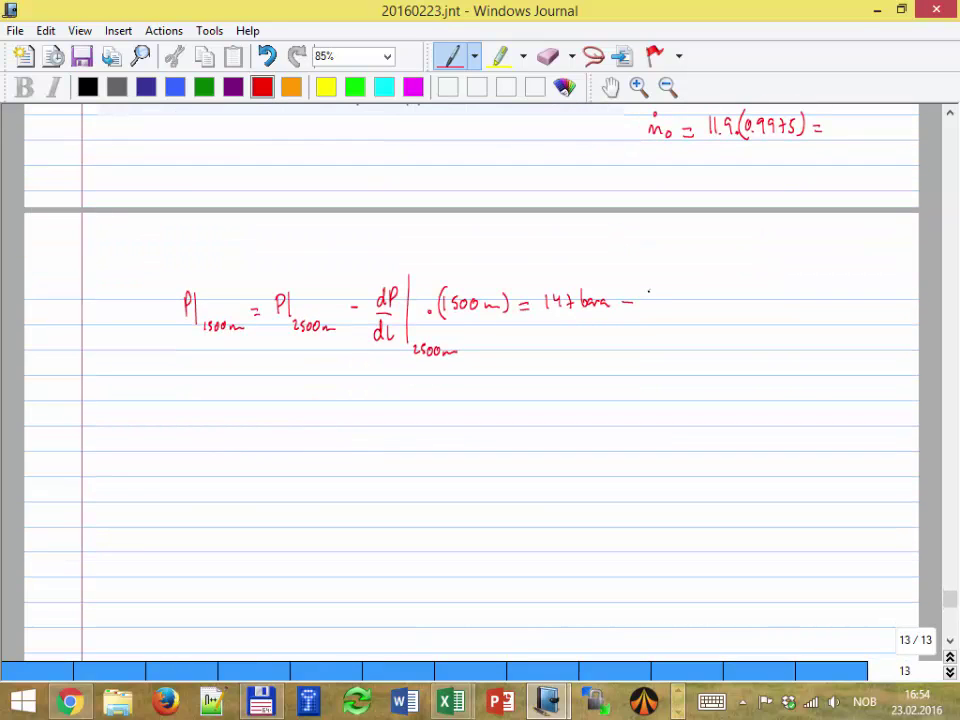
left_click_drag(649, 293, 718, 300)
left_click(656, 302)
mouse_move(716, 304)
left_mouse_down()
mouse_move(729, 288)
mouse_move(741, 318)
left_mouse_up()
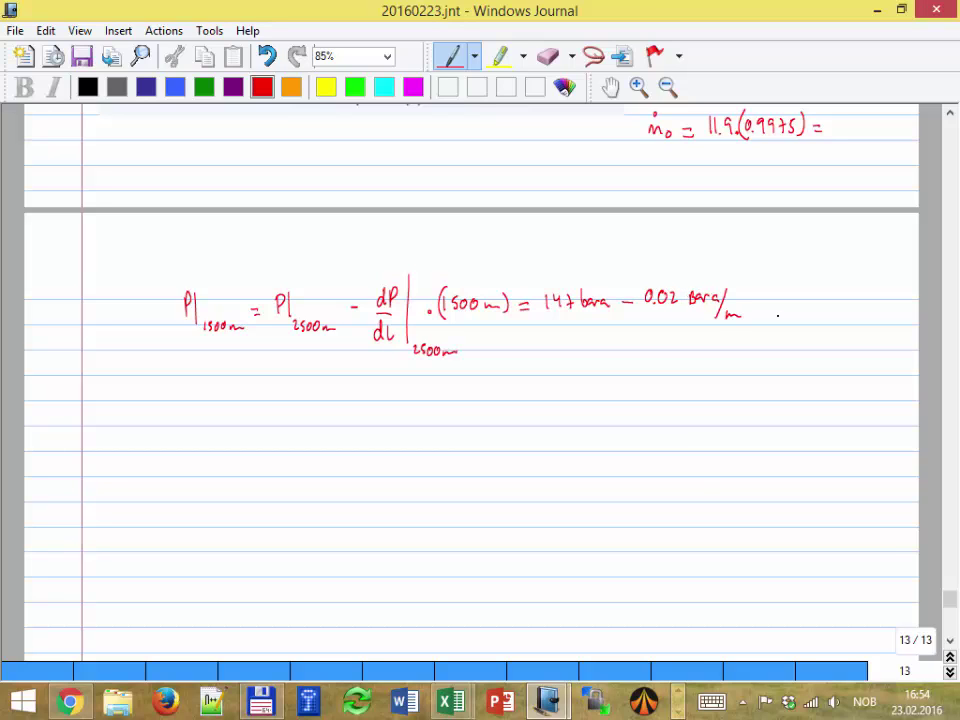
Look up dp/dx in R28 of the pressure drop workbook, change the handwritten 0.02 to 0.056 and move the bara/m unit aside.
mouse_move(450, 701)
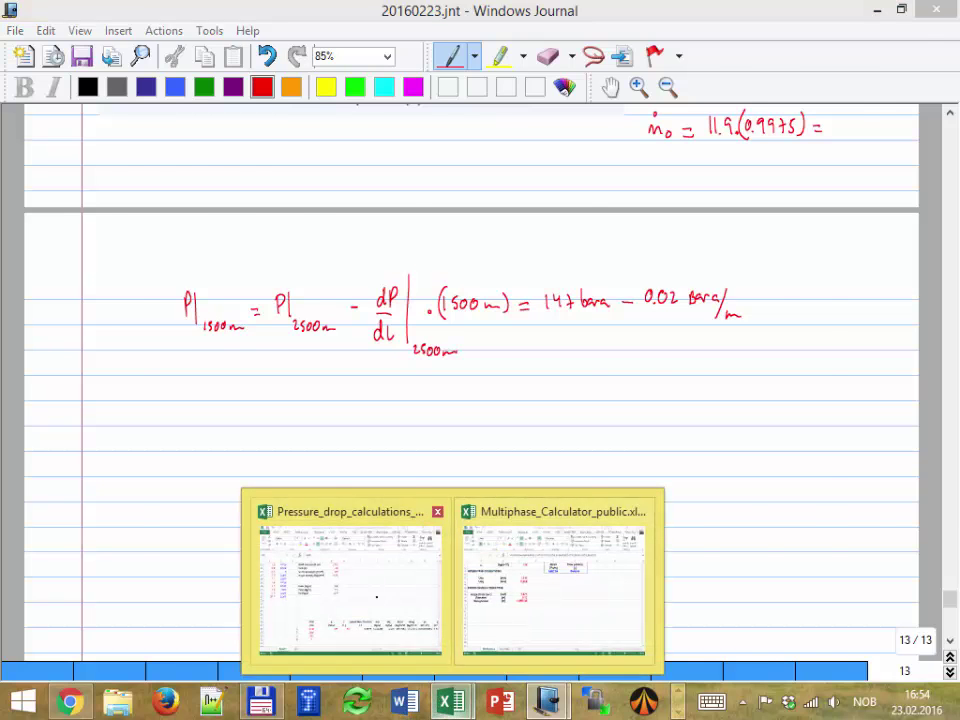
left_click(376, 597)
left_click_drag(660, 648, 715, 648)
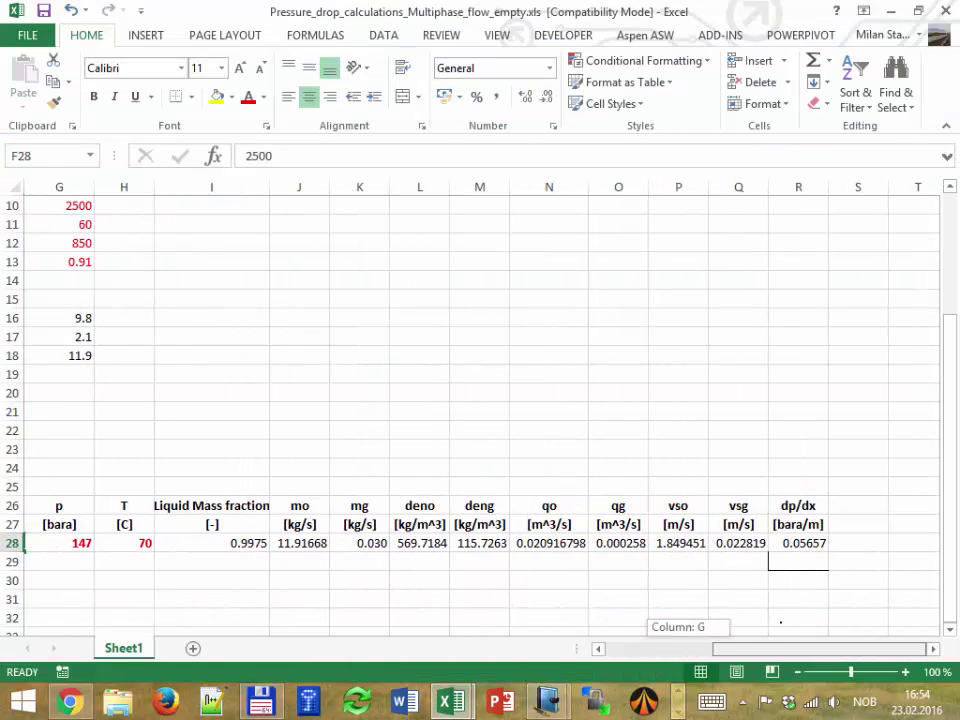
left_click_drag(781, 622, 784, 619)
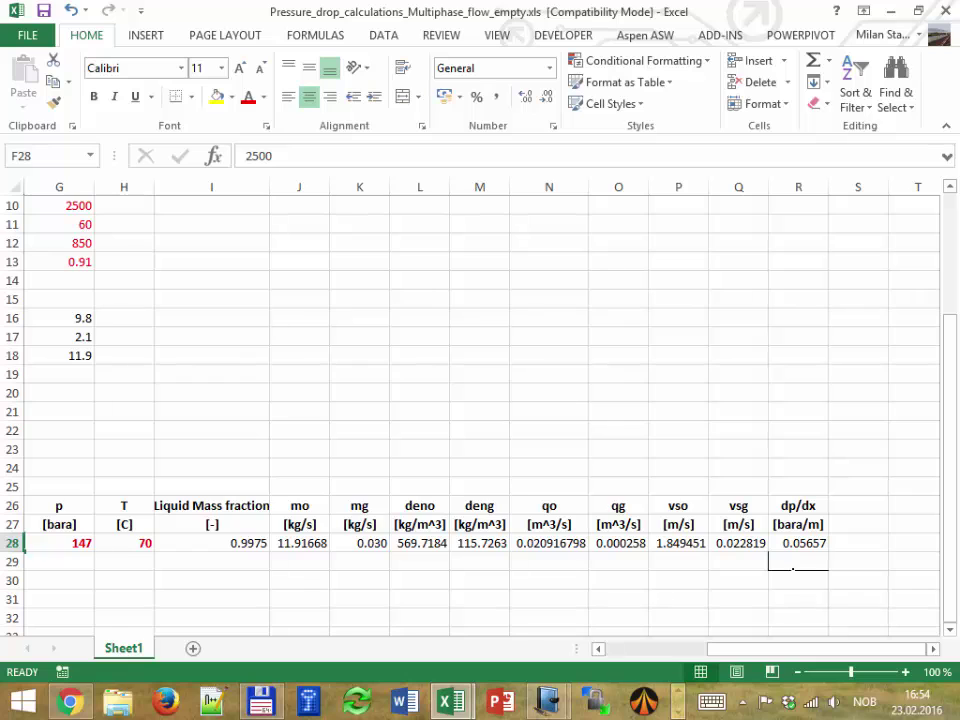
key("alt+Tab")
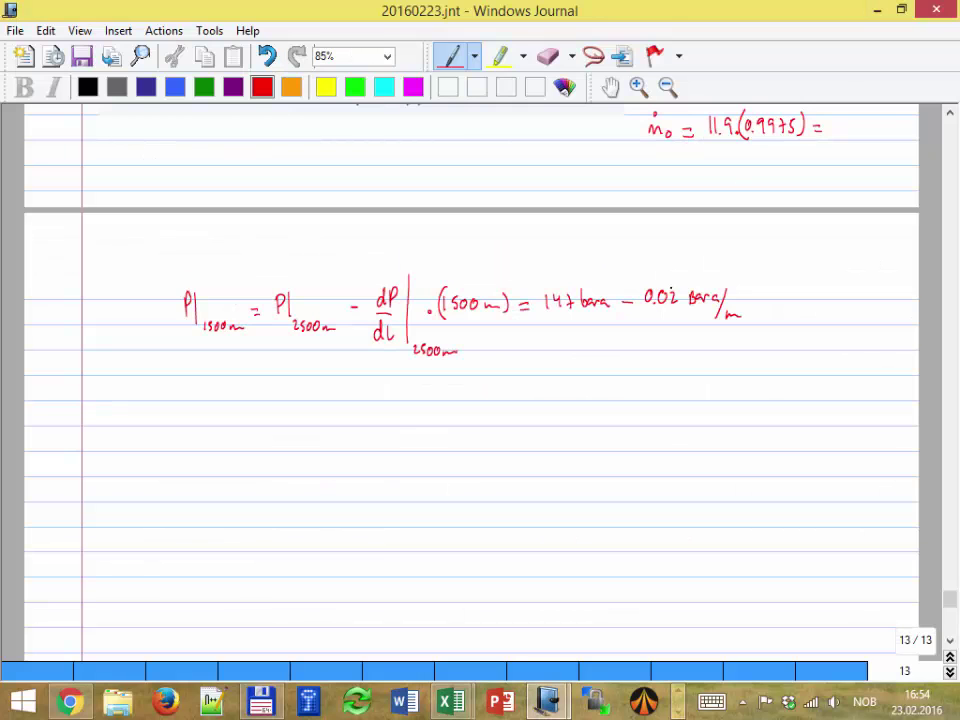
left_click_drag(671, 289, 677, 303)
left_click(593, 56)
mouse_move(745, 272)
left_mouse_down()
mouse_move(705, 290)
mouse_move(740, 335)
mouse_move(745, 272)
mouse_move(755, 292)
left_mouse_up()
left_click(758, 270)
left_click(452, 56)
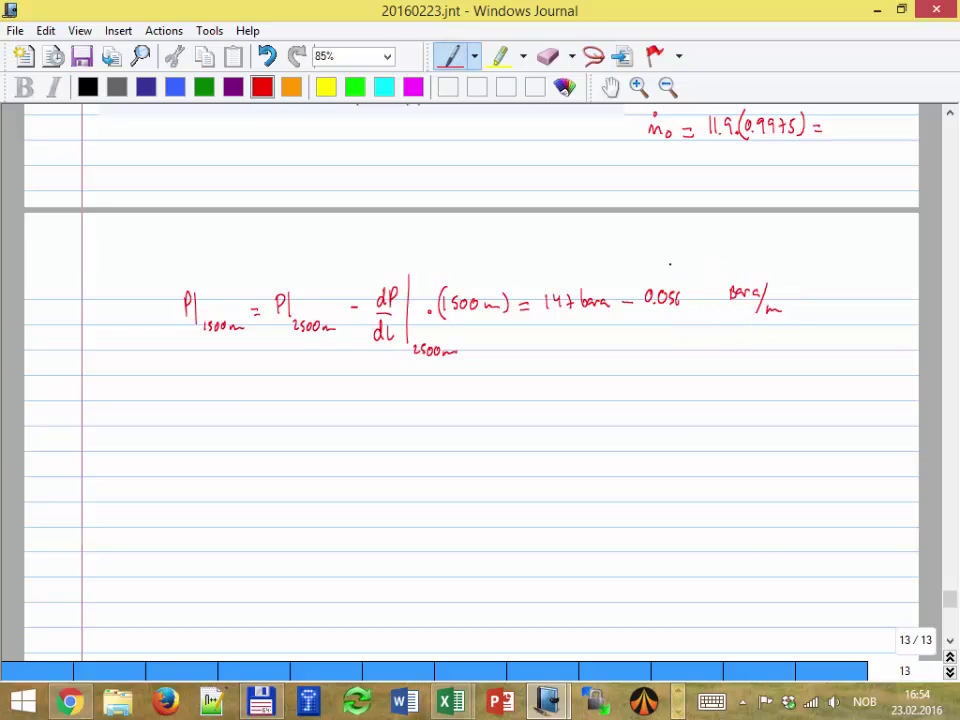
Complete the handwritten gradient as 0.05657 and multiply it by 1500 m at the end of the equation.
mouse_move(686, 292)
left_mouse_down()
mouse_move(690, 302)
mouse_move(702, 294)
left_mouse_up()
left_click(788, 304)
mouse_move(800, 289)
left_mouse_down()
mouse_move(801, 303)
mouse_move(818, 292)
left_mouse_up()
left_click_drag(832, 291, 834, 294)
left_click_drag(843, 304, 857, 302)
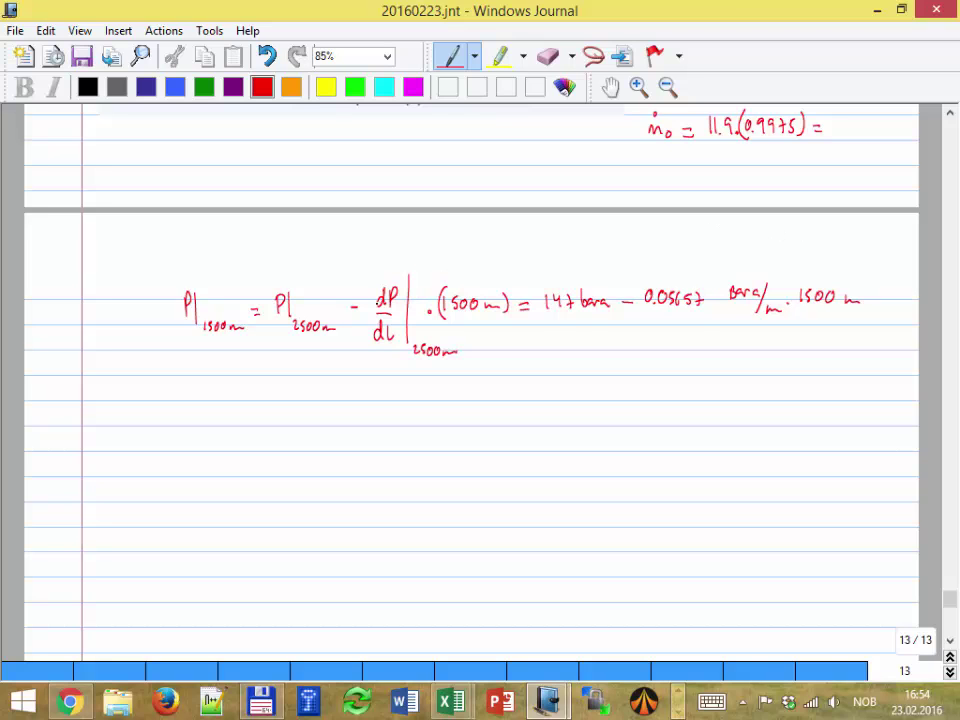
Draw a vertical depth line in red beside the well sketch, label it 2500 and mark off its lowest segment as 1500.
scroll(489, 320, "down", 1)
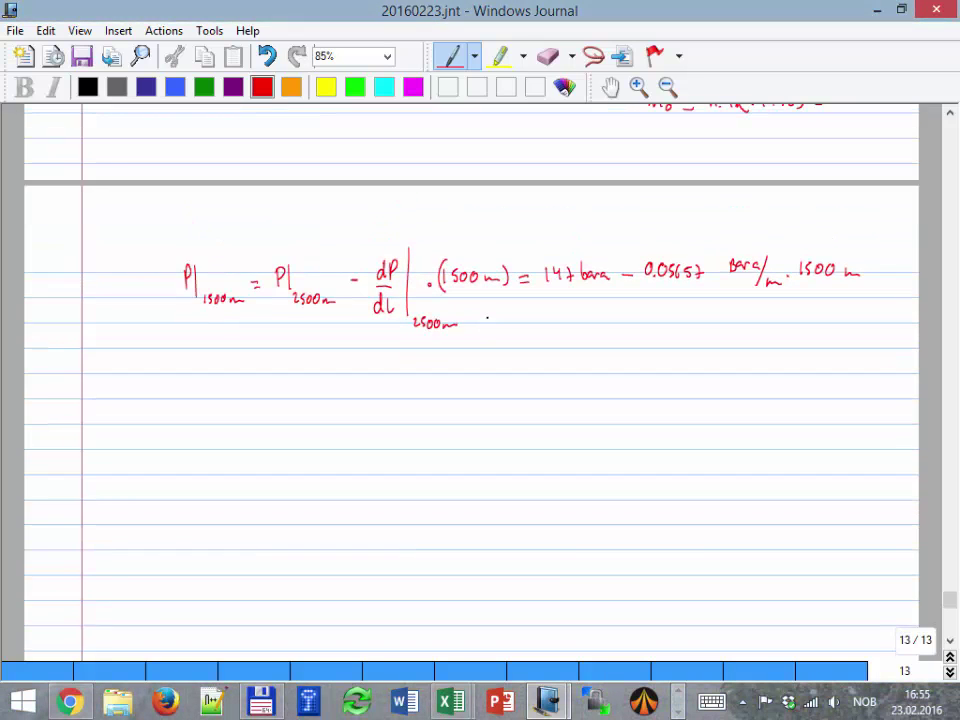
scroll(489, 320, "up", 4)
scroll(487, 317, "up", 15)
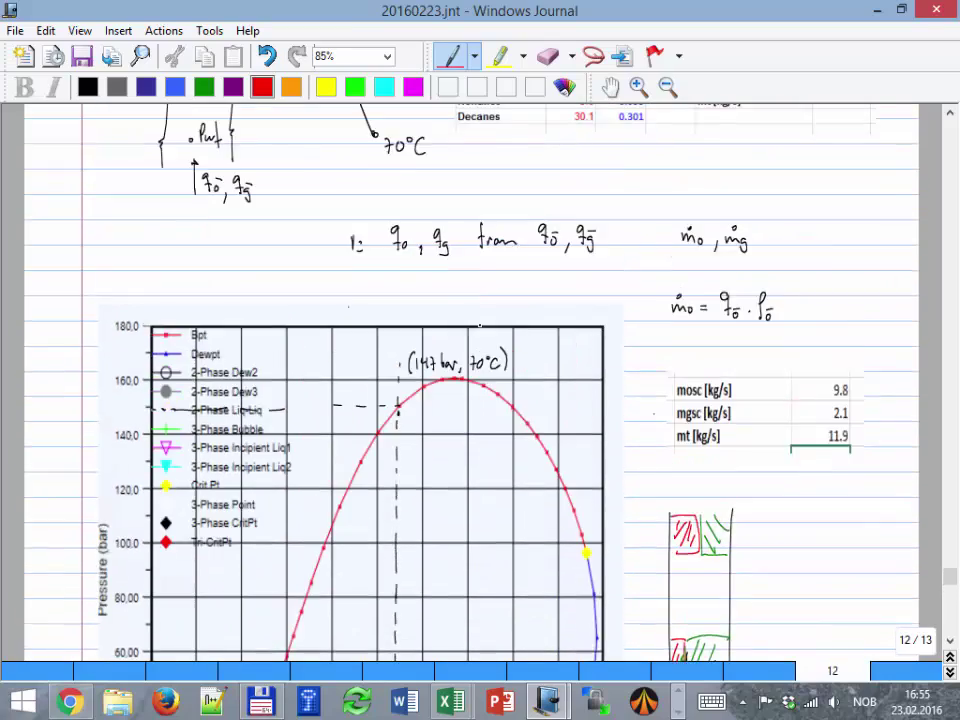
scroll(476, 326, "down", 2)
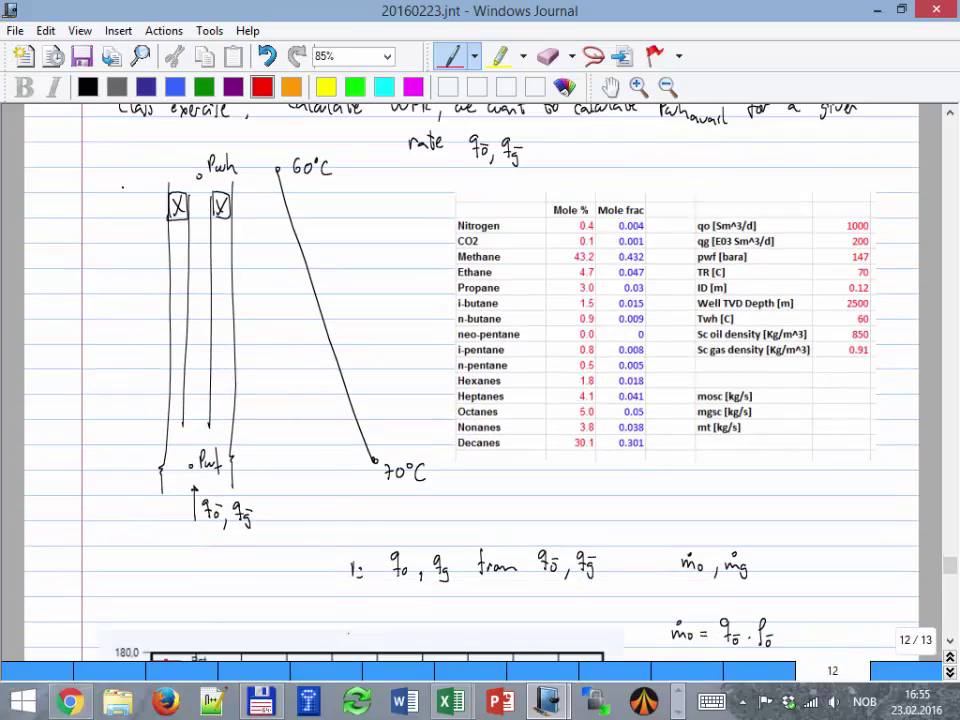
mouse_move(109, 173)
left_mouse_down()
mouse_move(122, 176)
mouse_move(116, 458)
left_mouse_up()
left_click_drag(50, 280, 57, 286)
mouse_move(64, 279)
left_mouse_down()
mouse_move(60, 286)
mouse_move(72, 280)
left_mouse_up()
left_click_drag(78, 279, 78, 285)
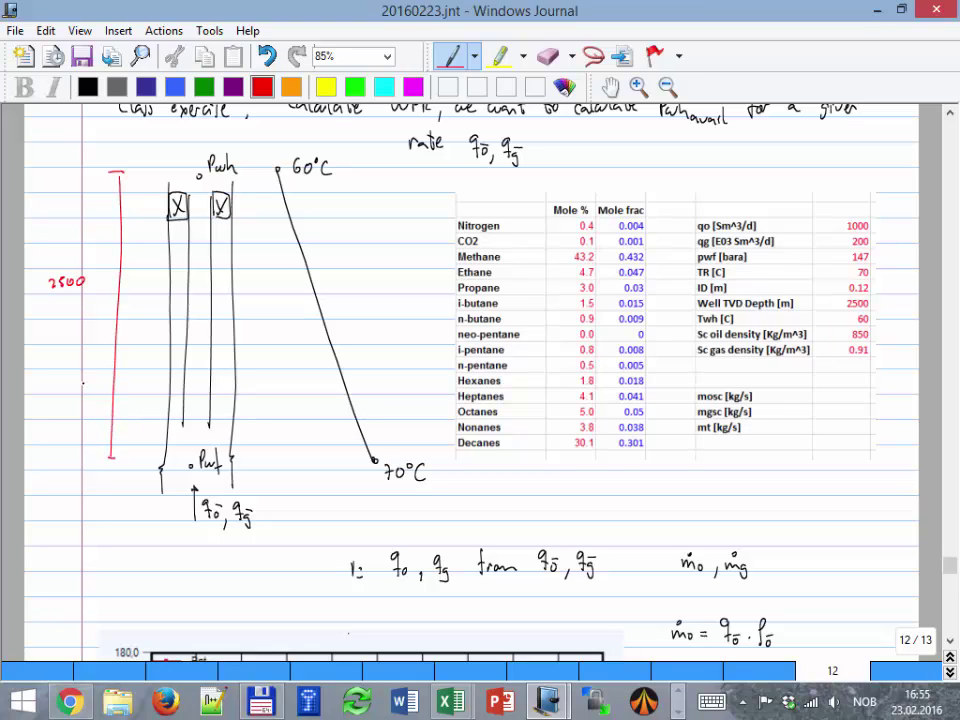
left_click_drag(109, 378, 121, 376)
mouse_move(61, 398)
left_mouse_down()
mouse_move(62, 410)
mouse_move(92, 404)
left_mouse_up()
Switch to the pressure drop workbook in Excel, check the TVD of point 2 in F29 and return to the journal.
left_click(451, 701)
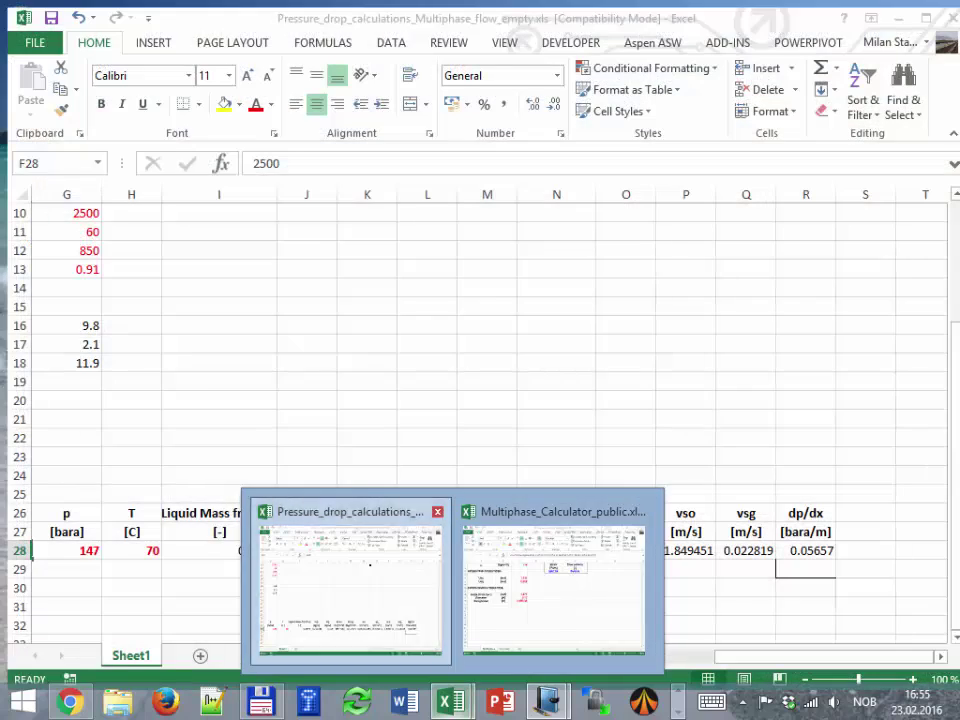
left_click(350, 585)
left_click_drag(721, 657, 673, 657)
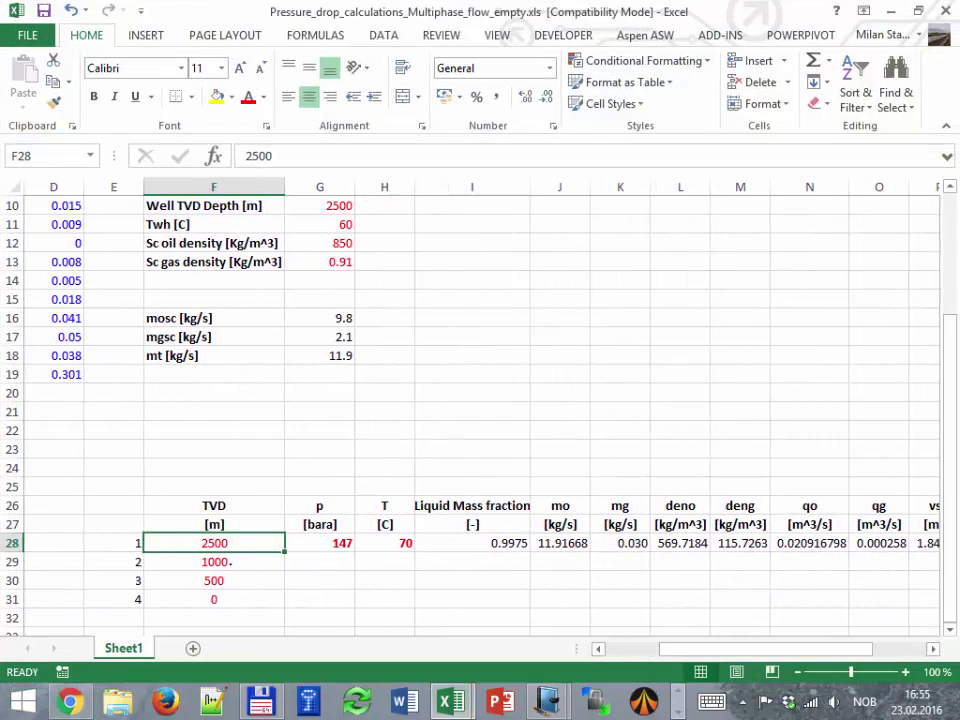
left_click(234, 562)
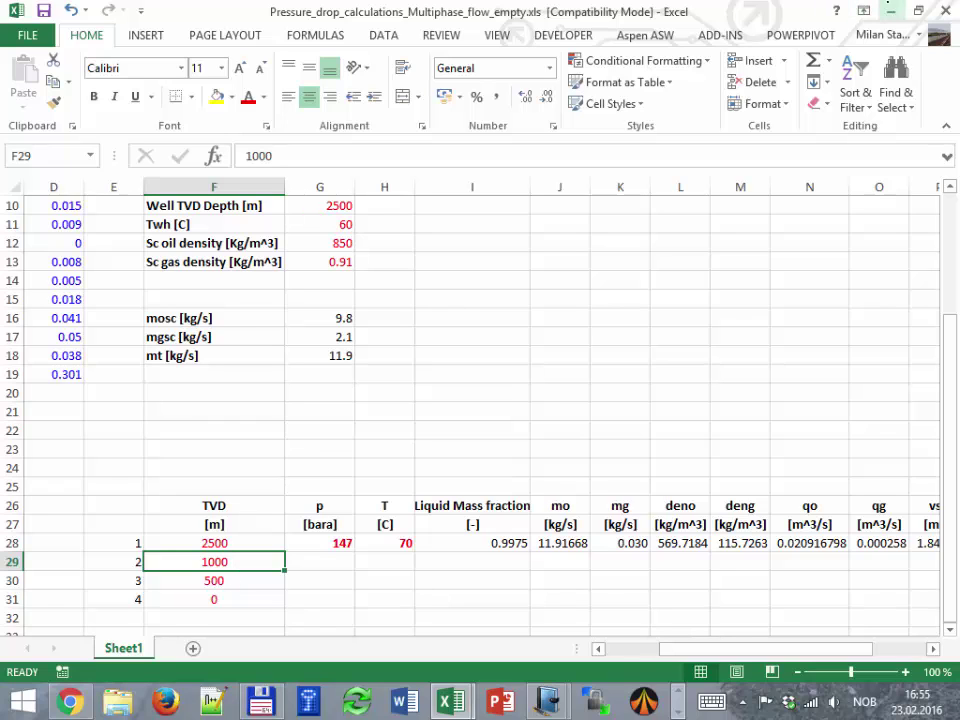
key("alt+Tab")
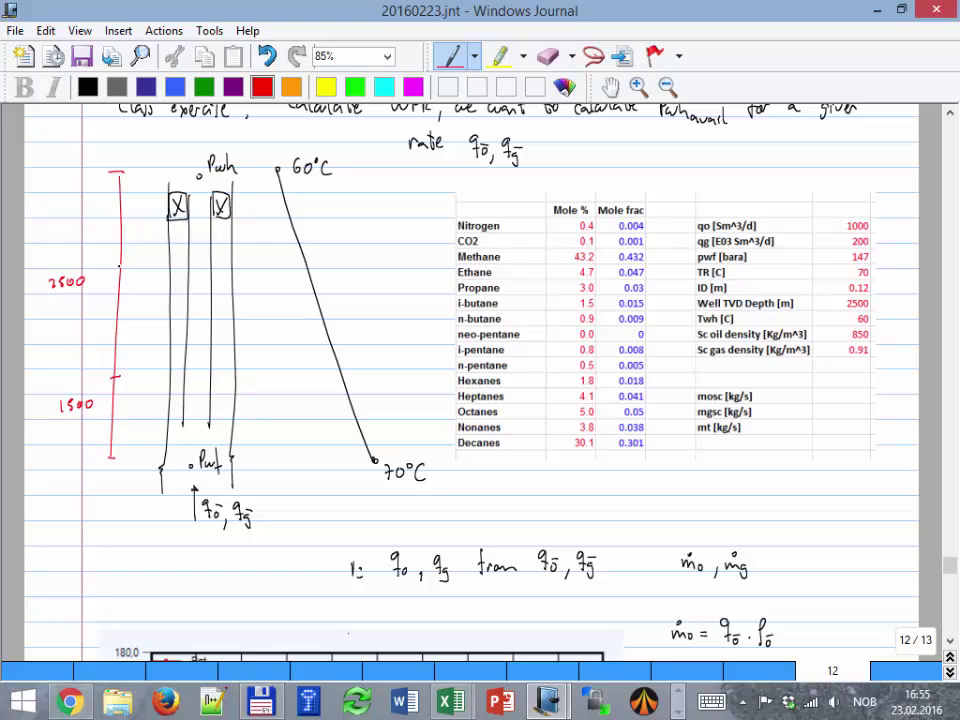
Mark the remaining depth points on the red depth line above the 1500 segment.
mouse_move(119, 265)
left_mouse_down()
mouse_move(127, 266)
mouse_move(95, 262)
mouse_move(116, 264)
left_mouse_up()
mouse_move(119, 213)
left_mouse_down()
mouse_move(84, 219)
mouse_move(94, 216)
left_mouse_up()
left_click_drag(98, 210, 103, 214)
left_click_drag(93, 165, 92, 166)
scroll(470, 320, "down", 3)
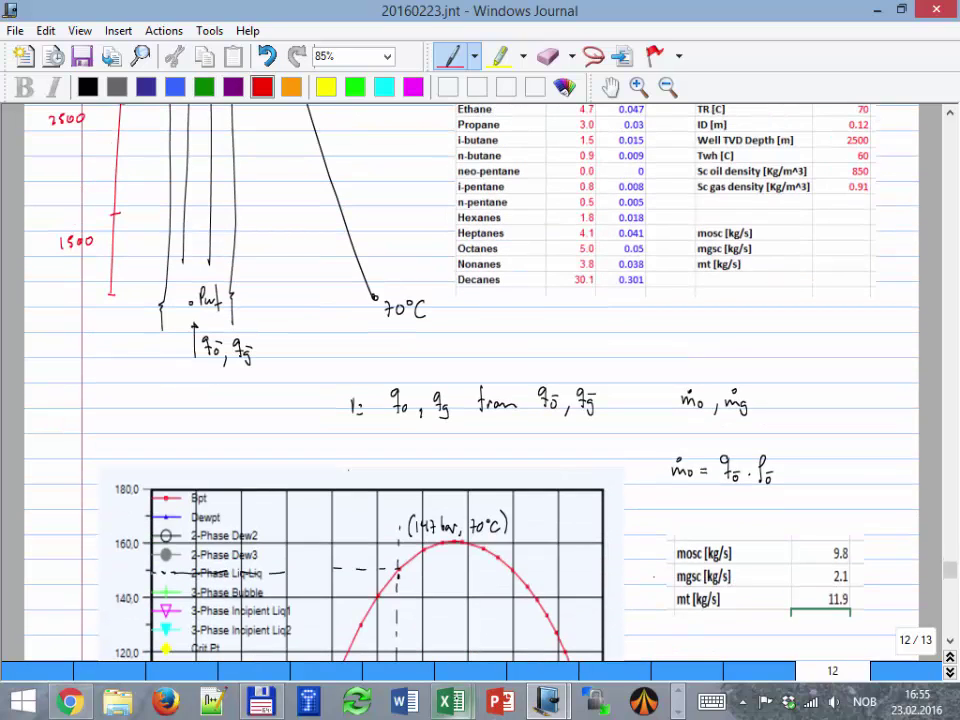
Switch to the pressure drop workbook in Excel and begin the point 2 pressure formula in G29 as =G28-R28*.
mouse_move(451, 702)
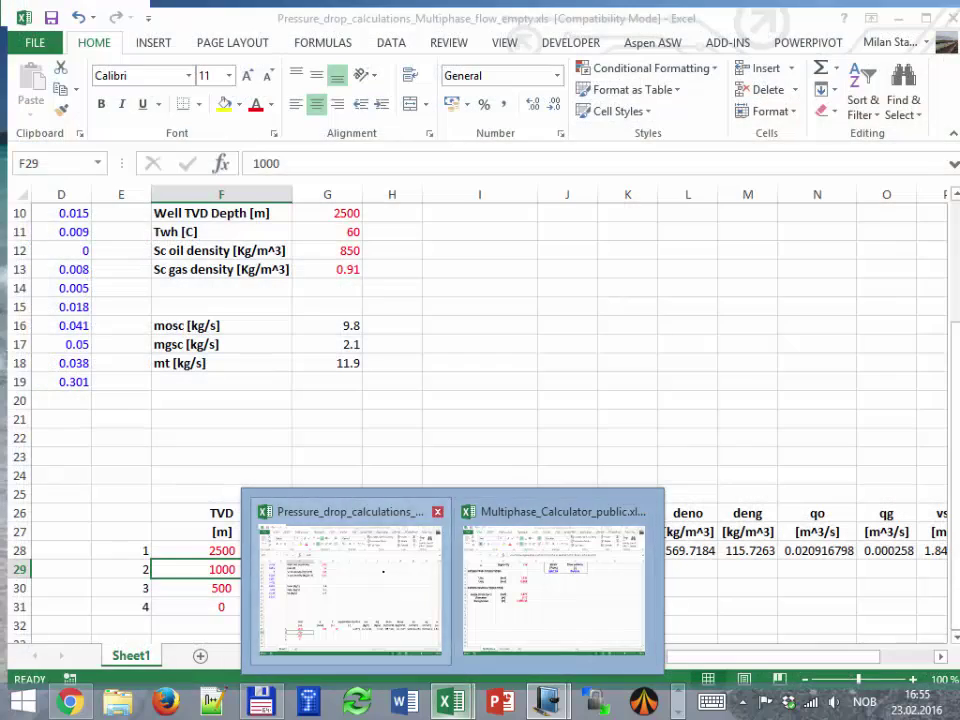
left_click(330, 567)
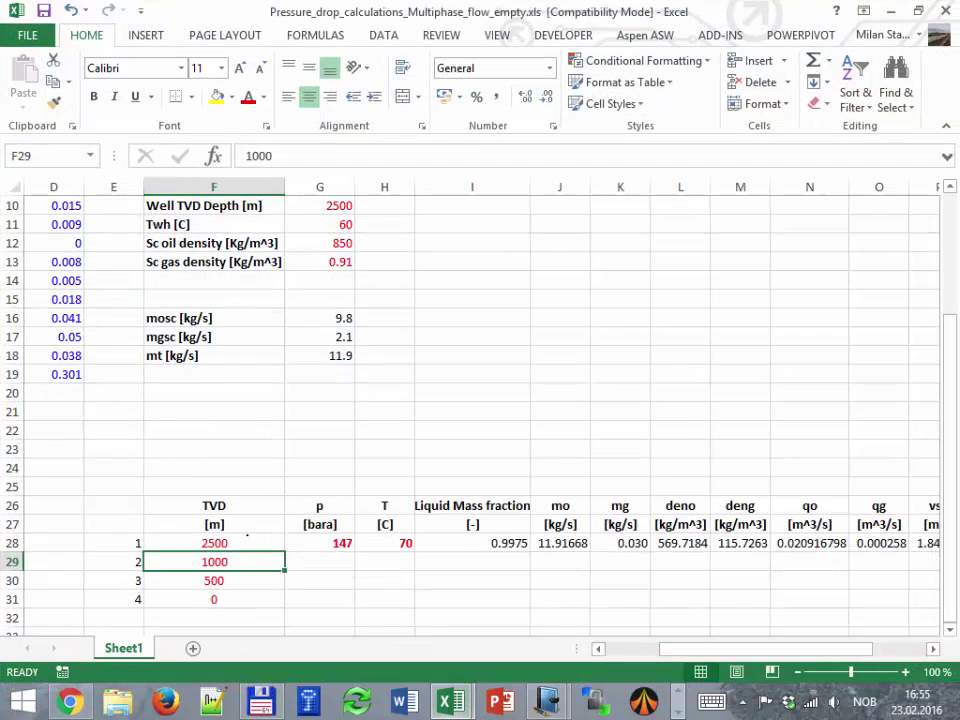
left_click(330, 567)
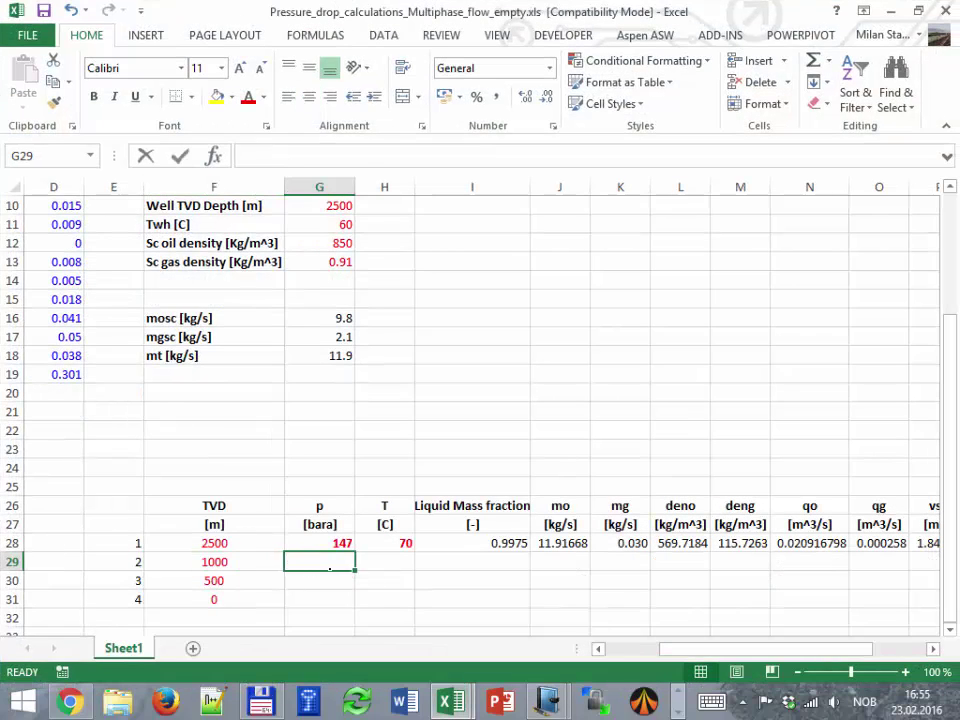
type("=")
key("Up")
type("-")
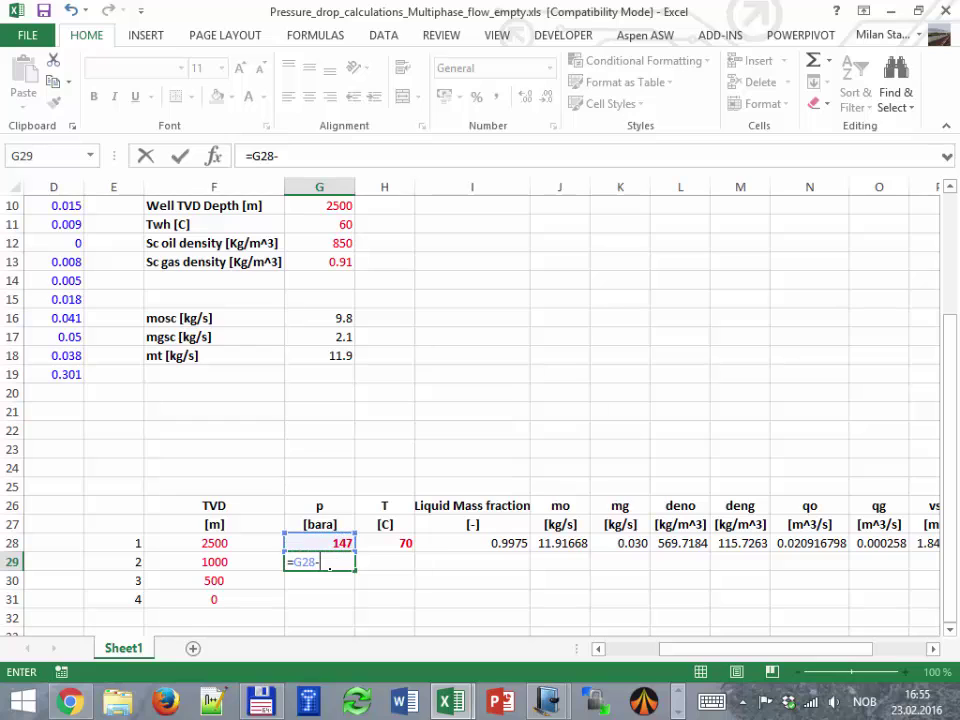
left_click_drag(712, 649, 761, 649)
left_click(798, 543)
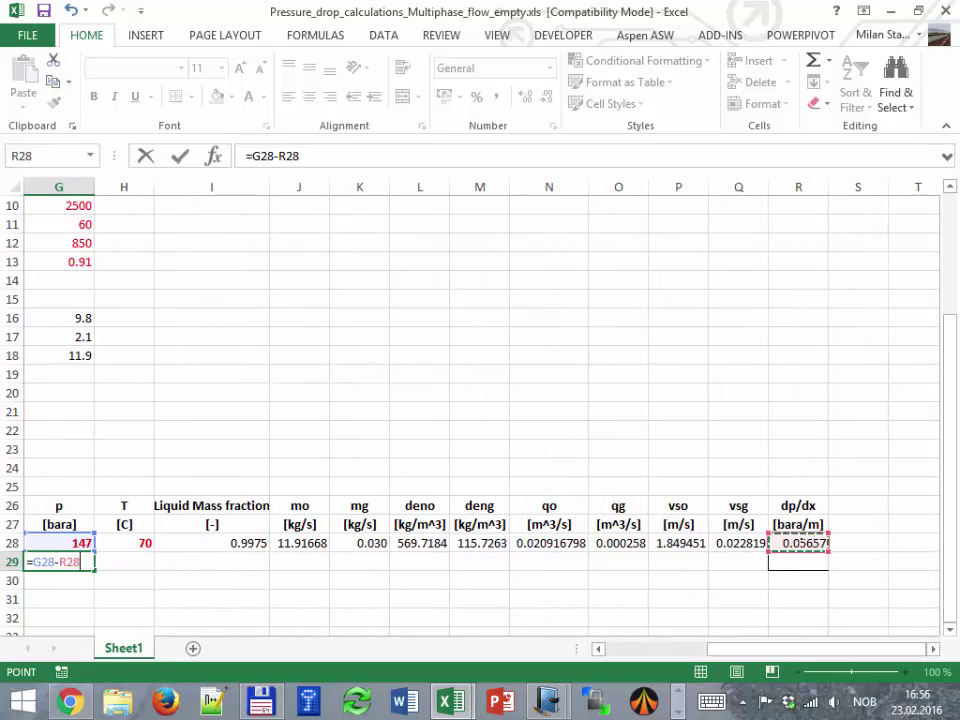
type("*")
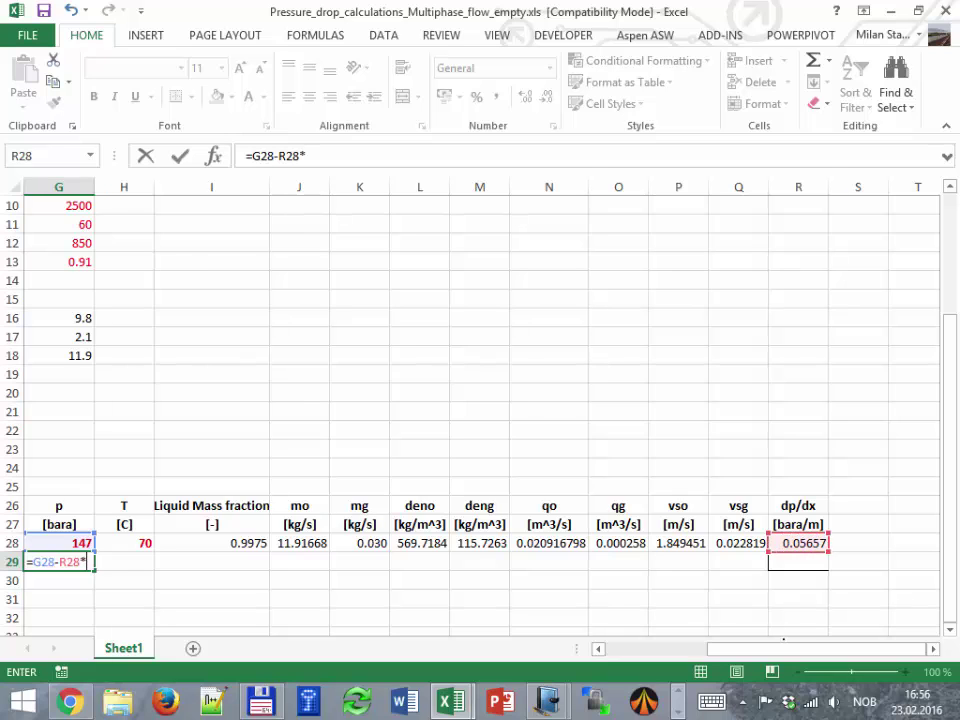
Complete the G29 formula with the bracketed depth difference as =G28-R28*(F29-F28).
left_click_drag(805, 649, 757, 649)
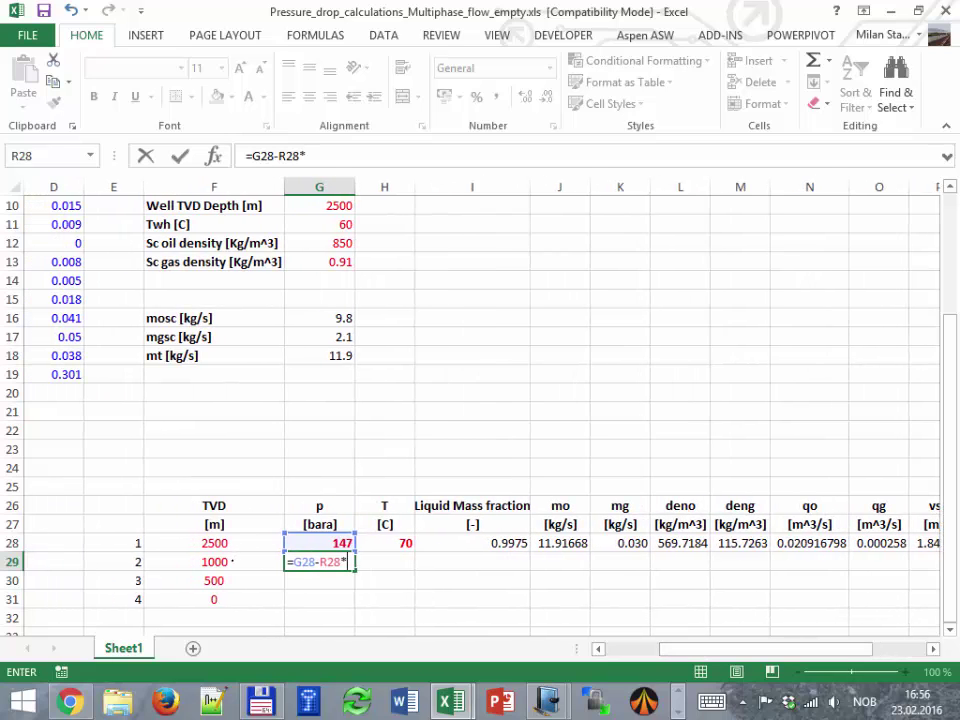
left_click(238, 561)
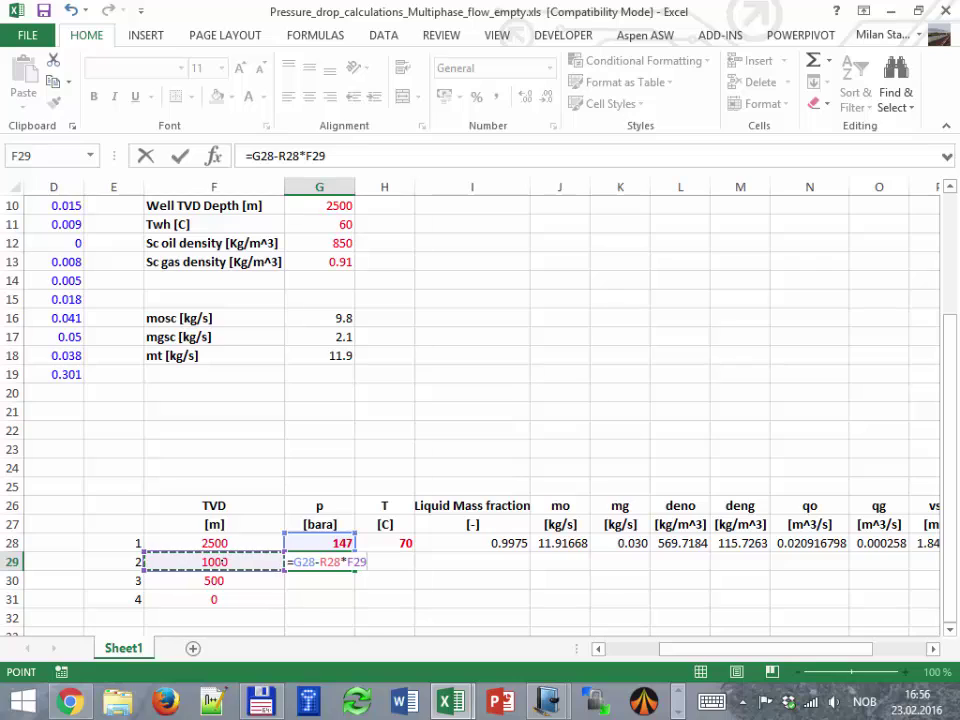
type("-")
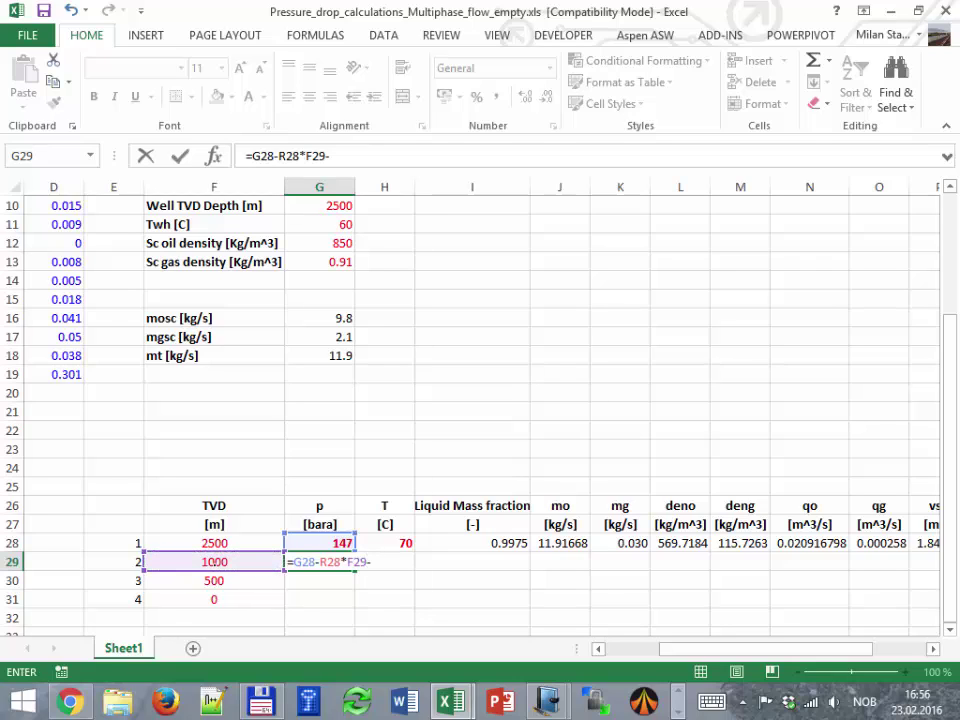
left_click(231, 543)
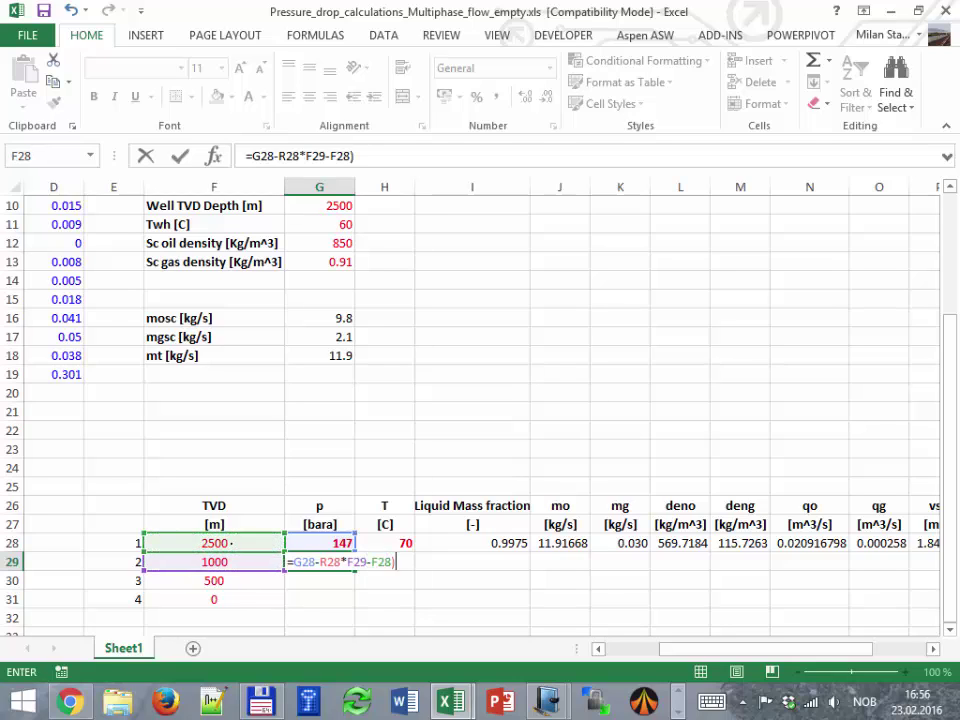
type(")")
left_click(303, 156)
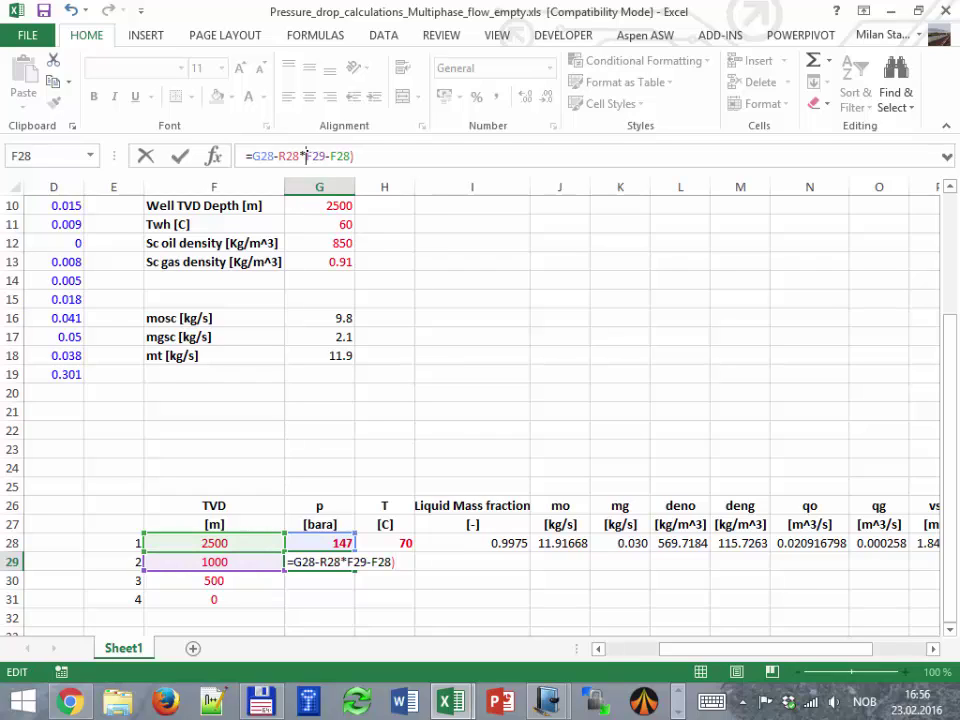
type("(")
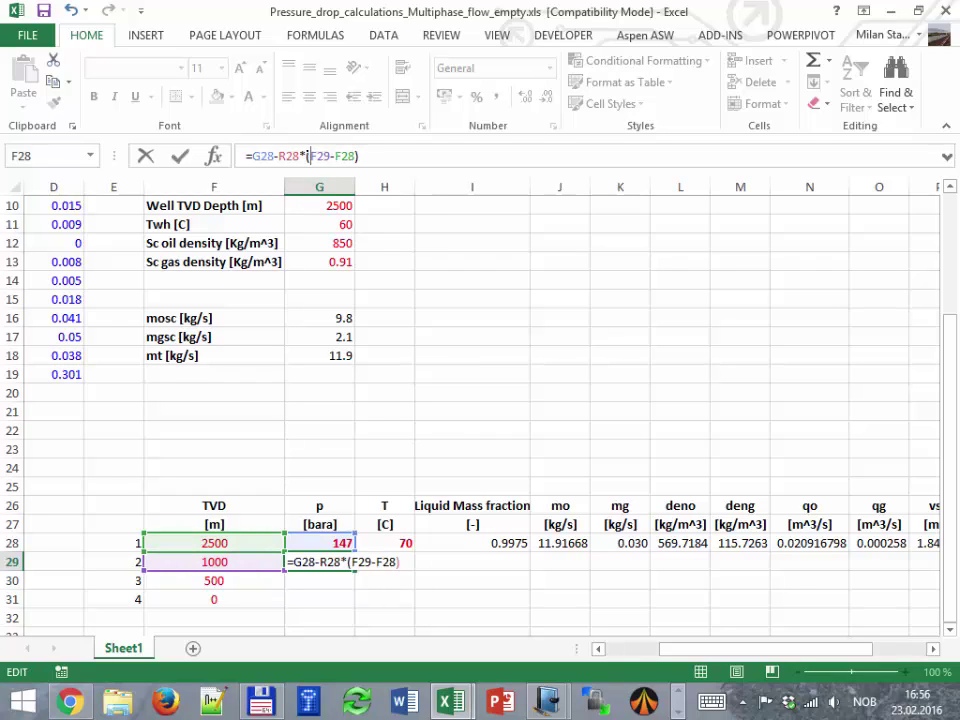
key("Return")
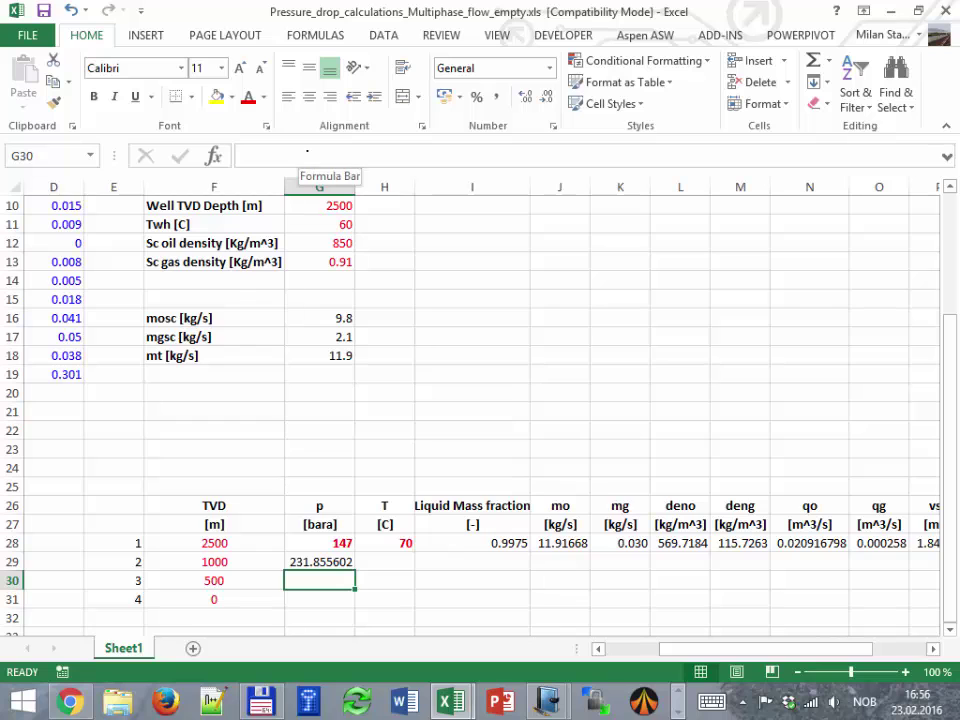
Reverse the signs of the depth difference in G29 so the formula reads =G28-R28*(-F29+F28).
left_click_drag(633, 648, 680, 648)
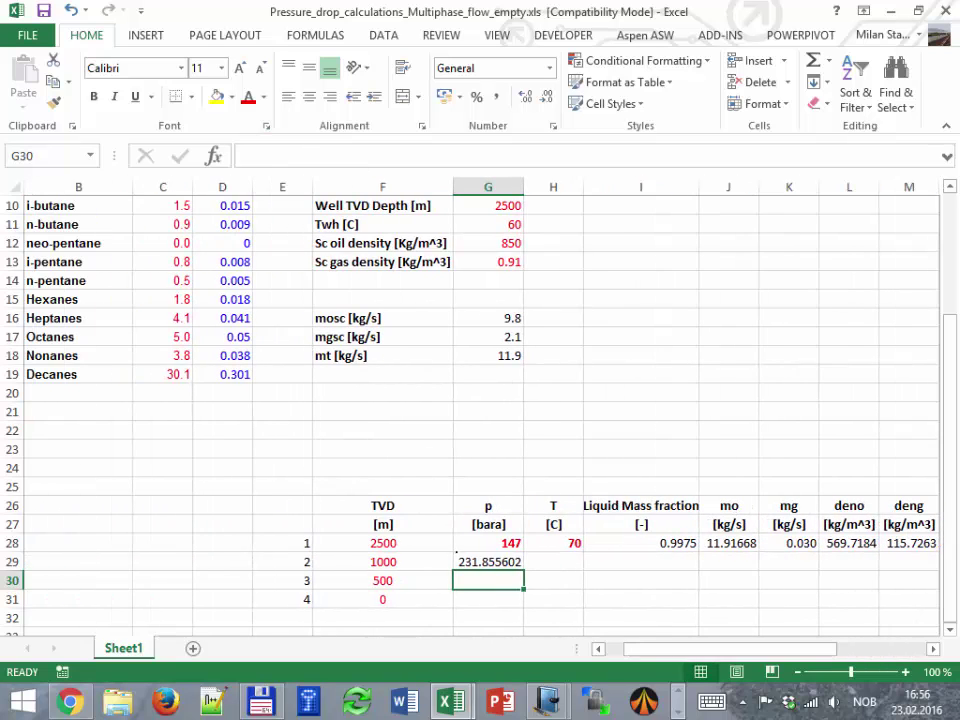
key("Up")
left_click(252, 156)
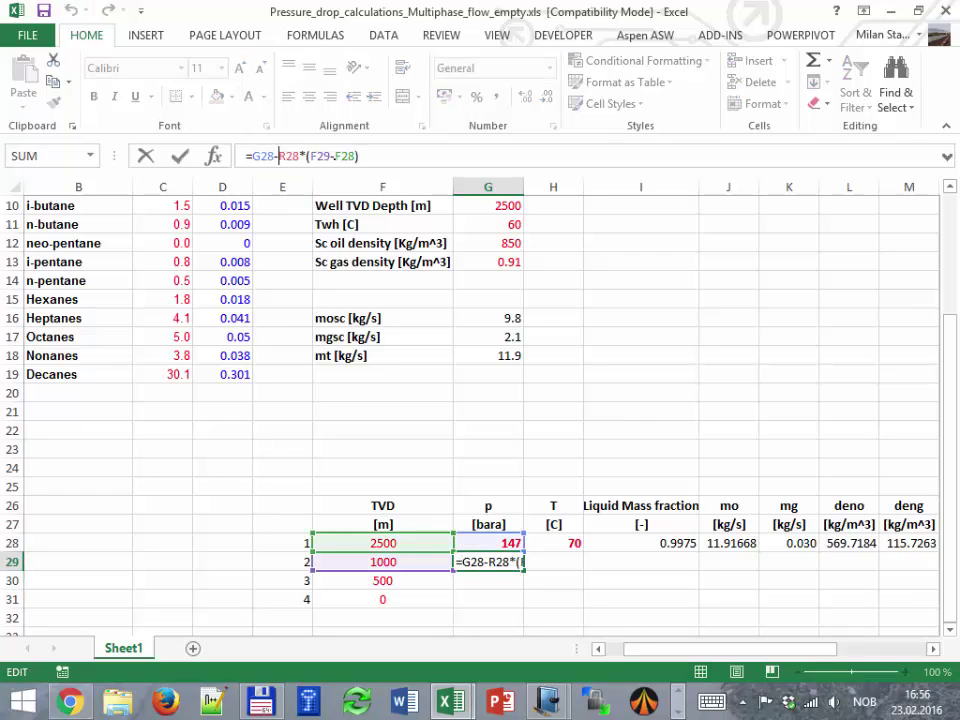
left_click(310, 156)
type("-")
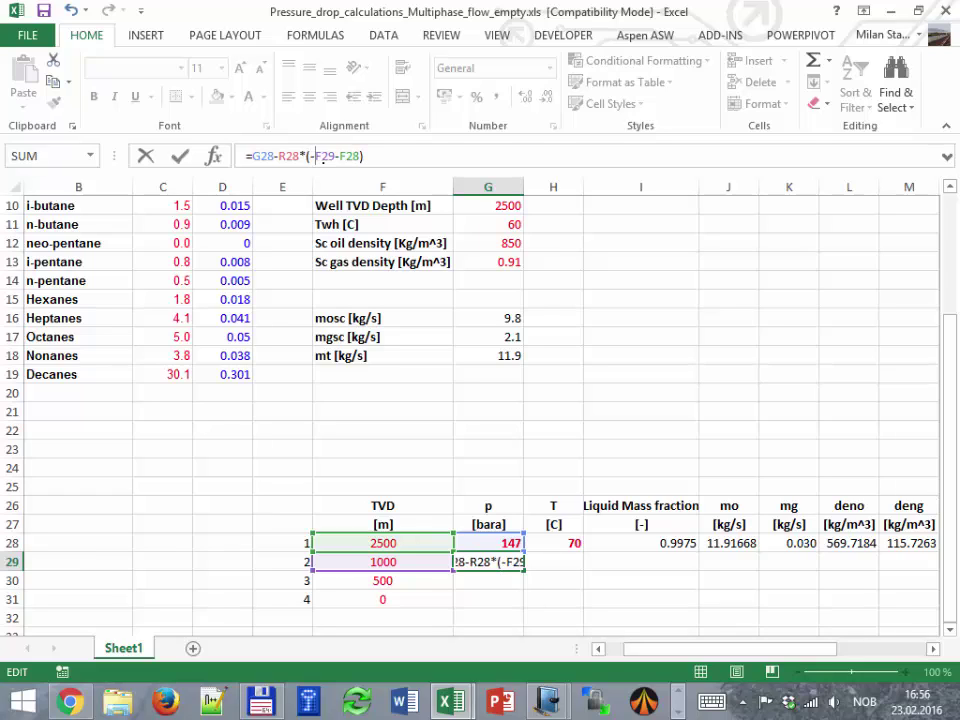
left_click(336, 156)
key("Delete")
type("+")
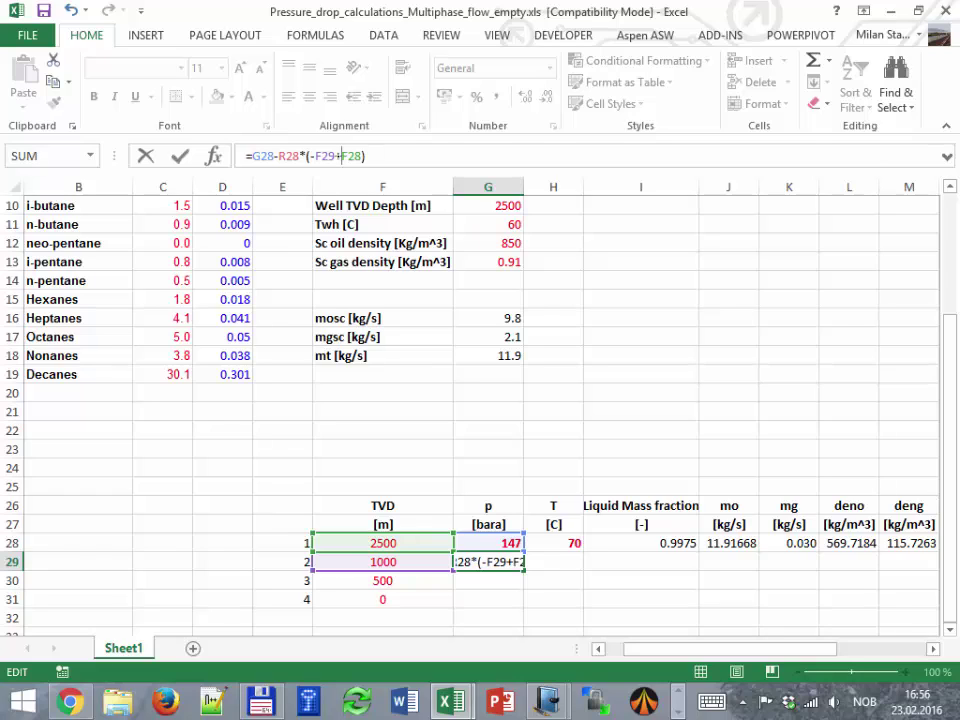
key("Return")
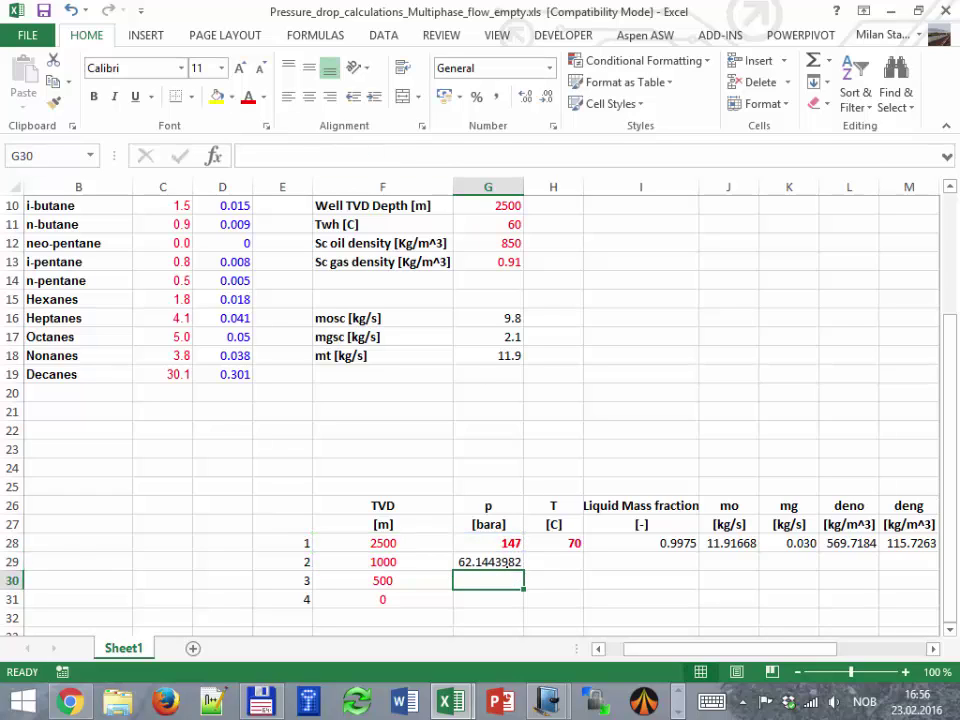
key("Up")
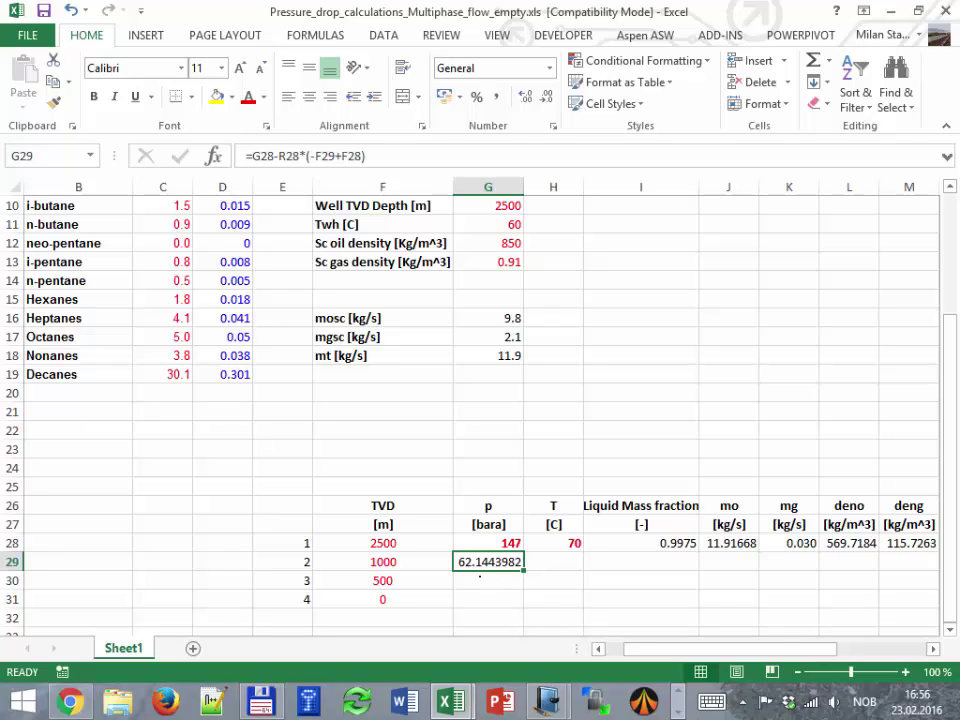
Return to the 20160223 journal and mark two red points on the Pwh curve of the wellhead performance sketch on page 11.
left_click(548, 563)
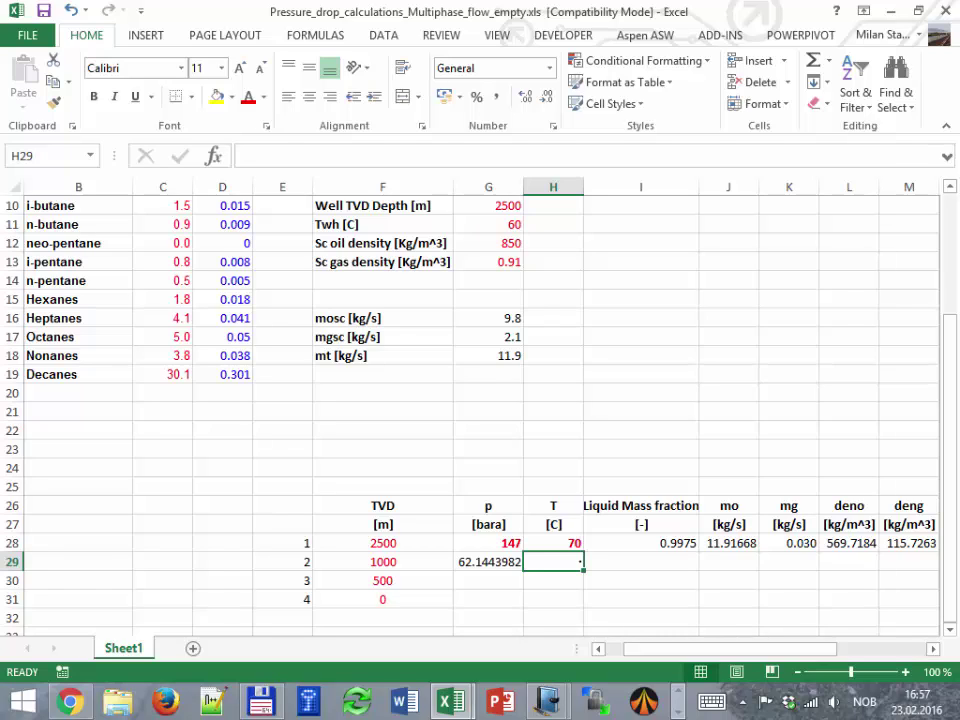
left_click(547, 701)
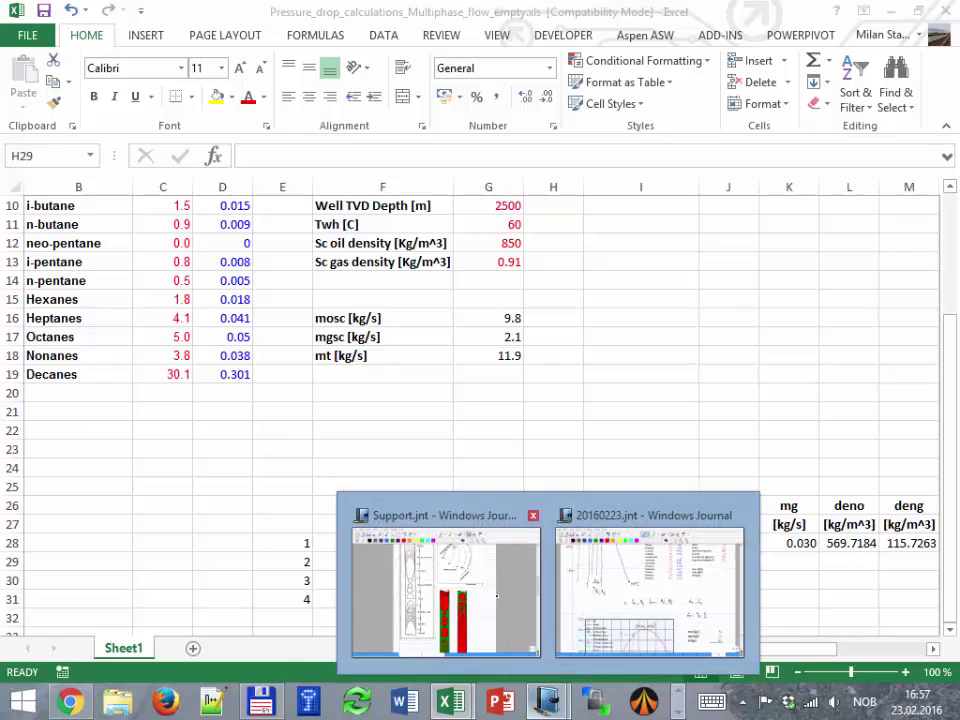
left_click(648, 590)
scroll(344, 450, "down", 10)
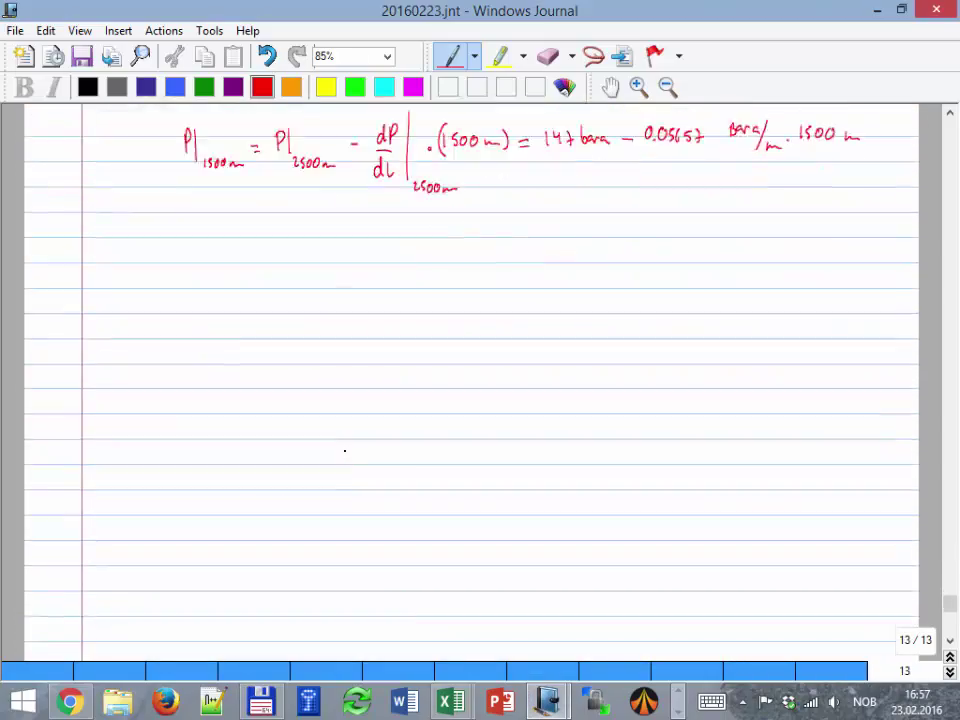
scroll(344, 450, "up", 10)
scroll(343, 452, "up", 5)
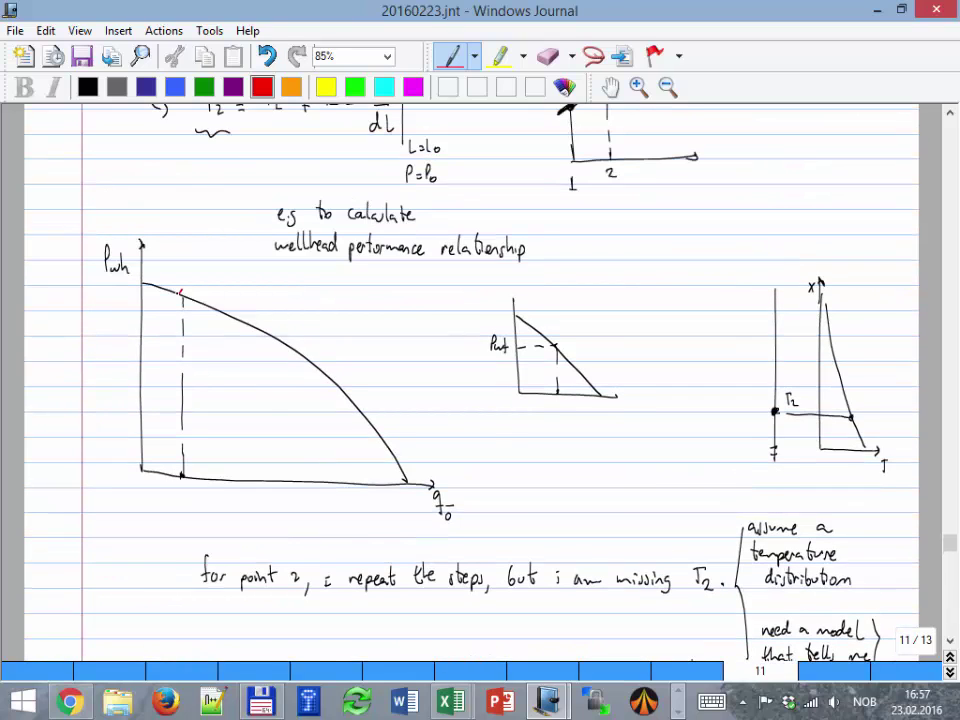
left_click(183, 295)
left_click(225, 312)
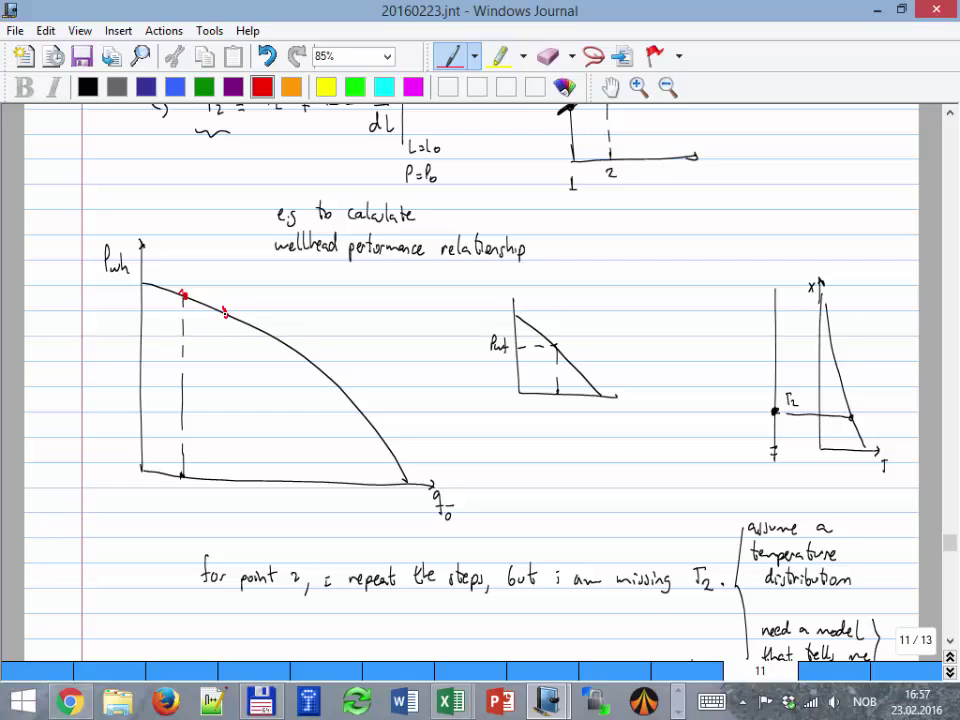